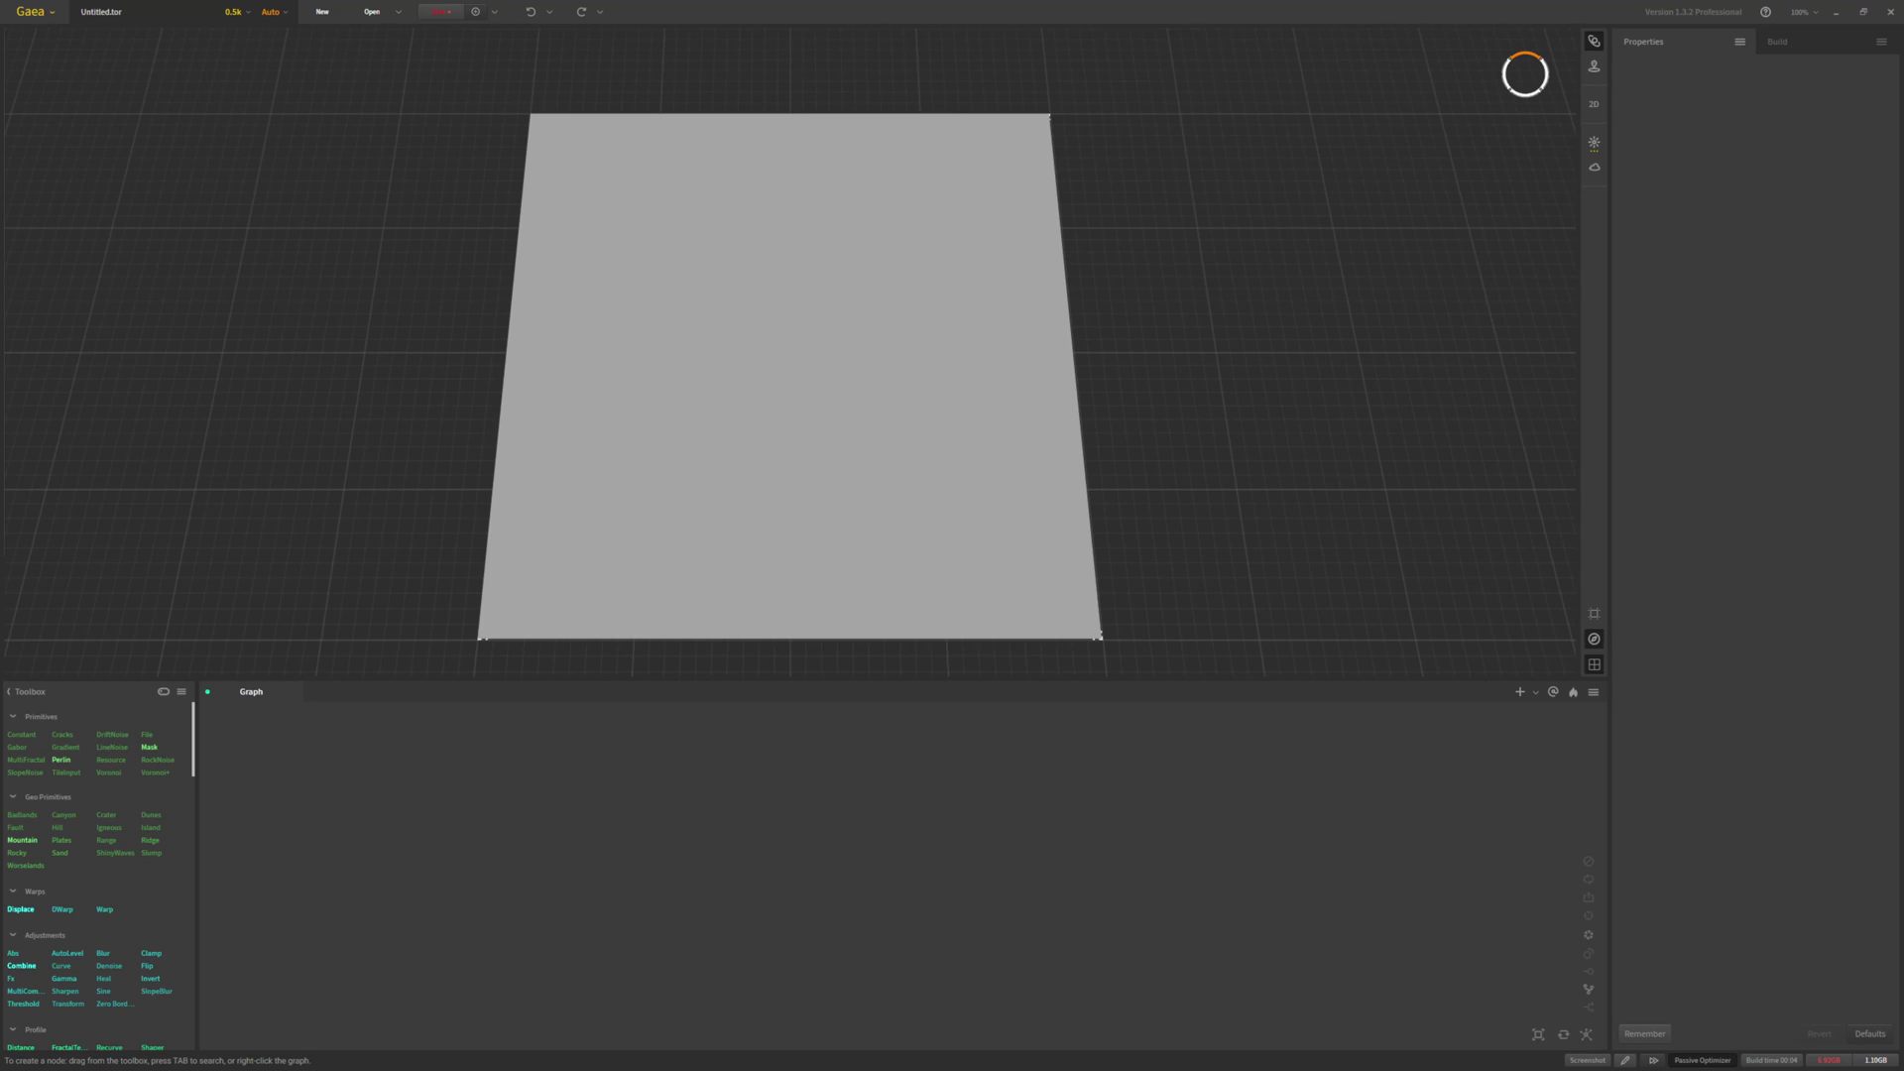
# Add a RockNoise node to the empty graph and raise the preview resolution to 1k
pyautogui.moveTo(158, 759); pyautogui.dragTo(416, 828)
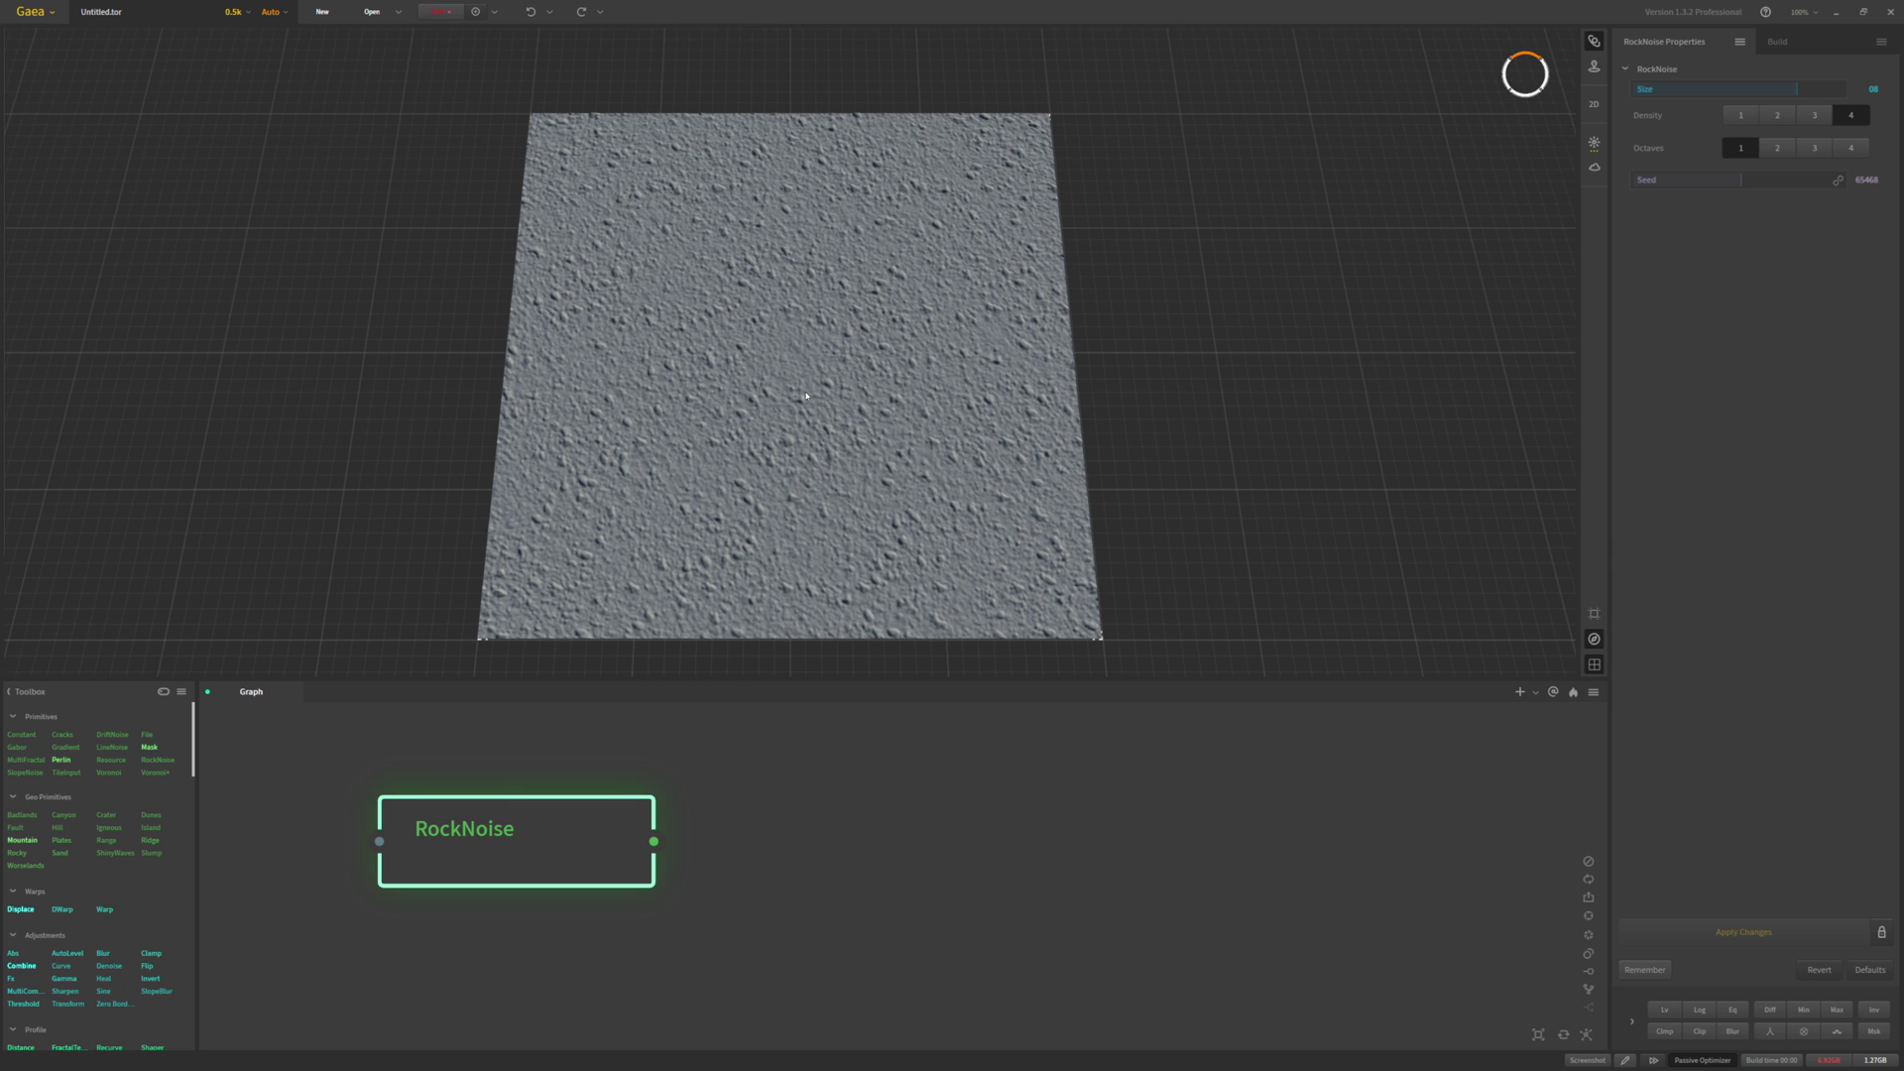
pyautogui.click(234, 11)
pyautogui.click(236, 52)
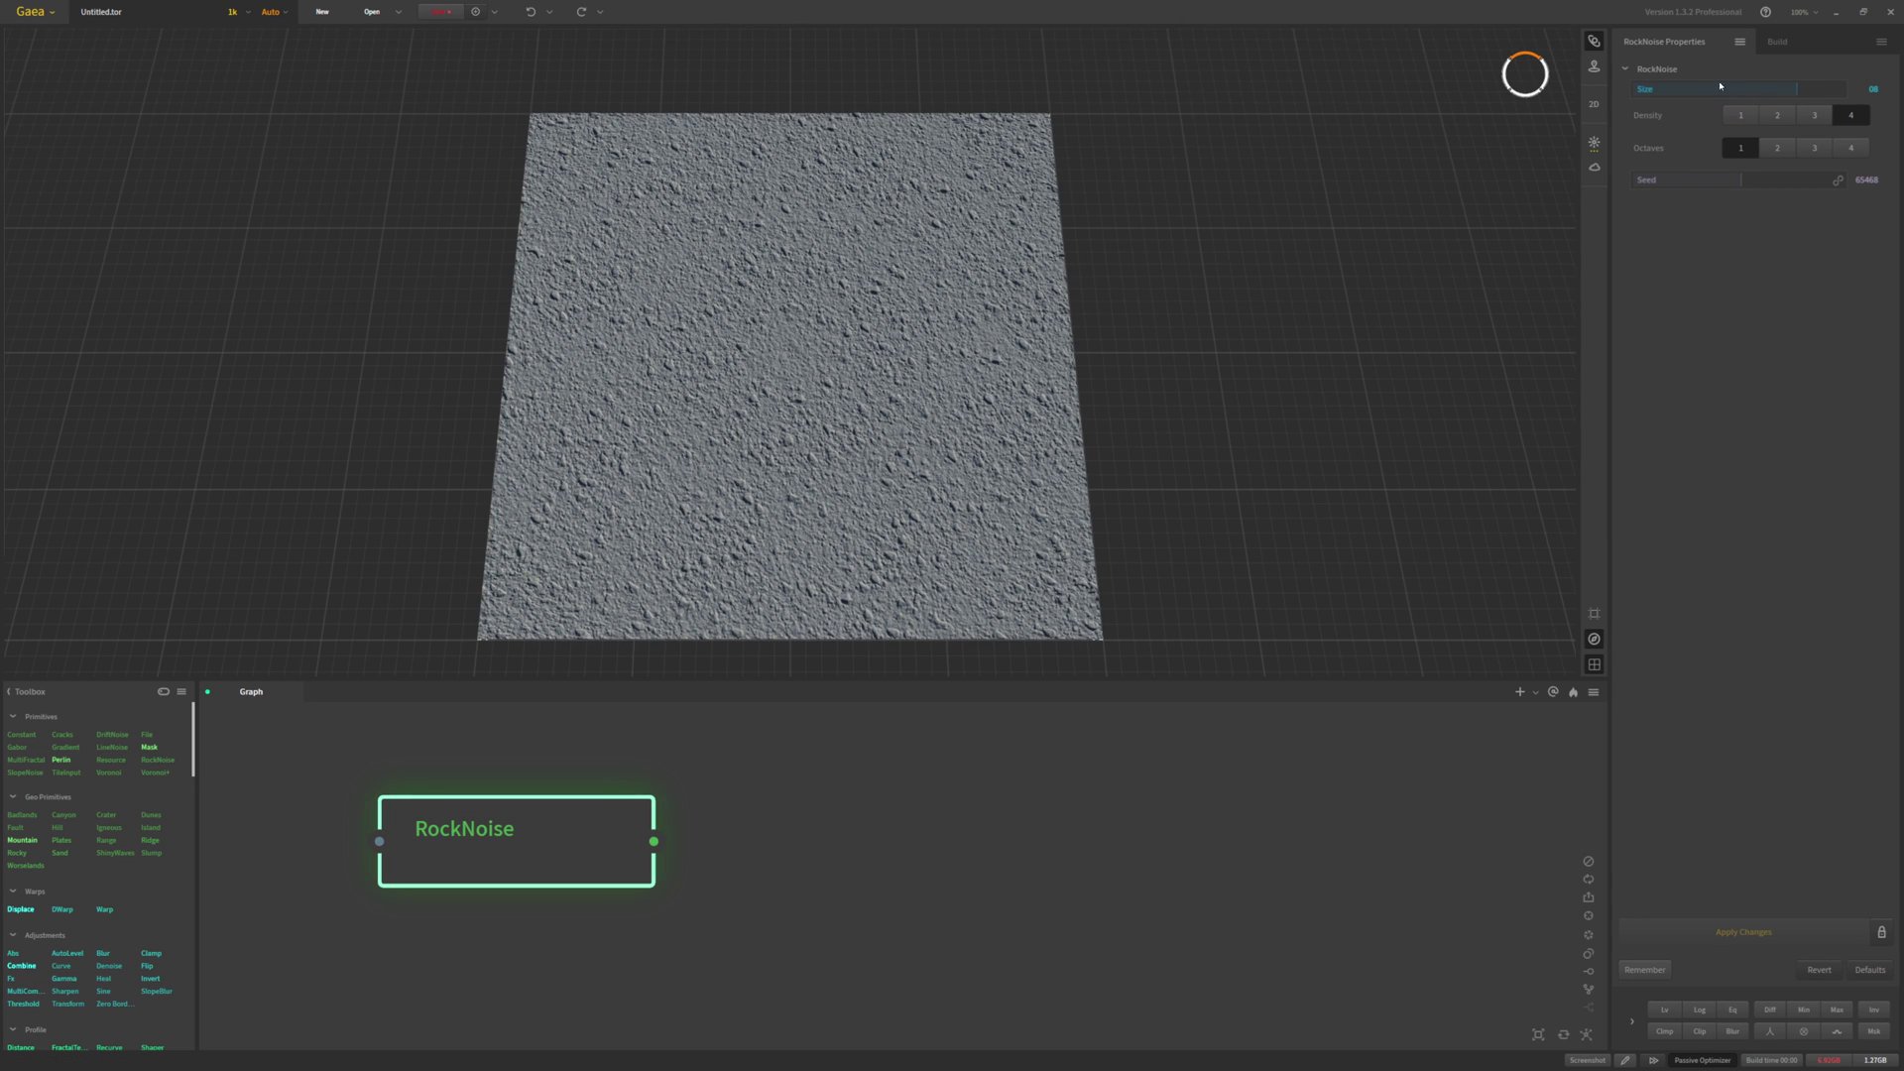
# Set the RockNoise Size to 0.7, Density to 3 and Octaves to 4, and apply the changes
pyautogui.click(1872, 89)
pyautogui.write('7')
pyautogui.press('Return')
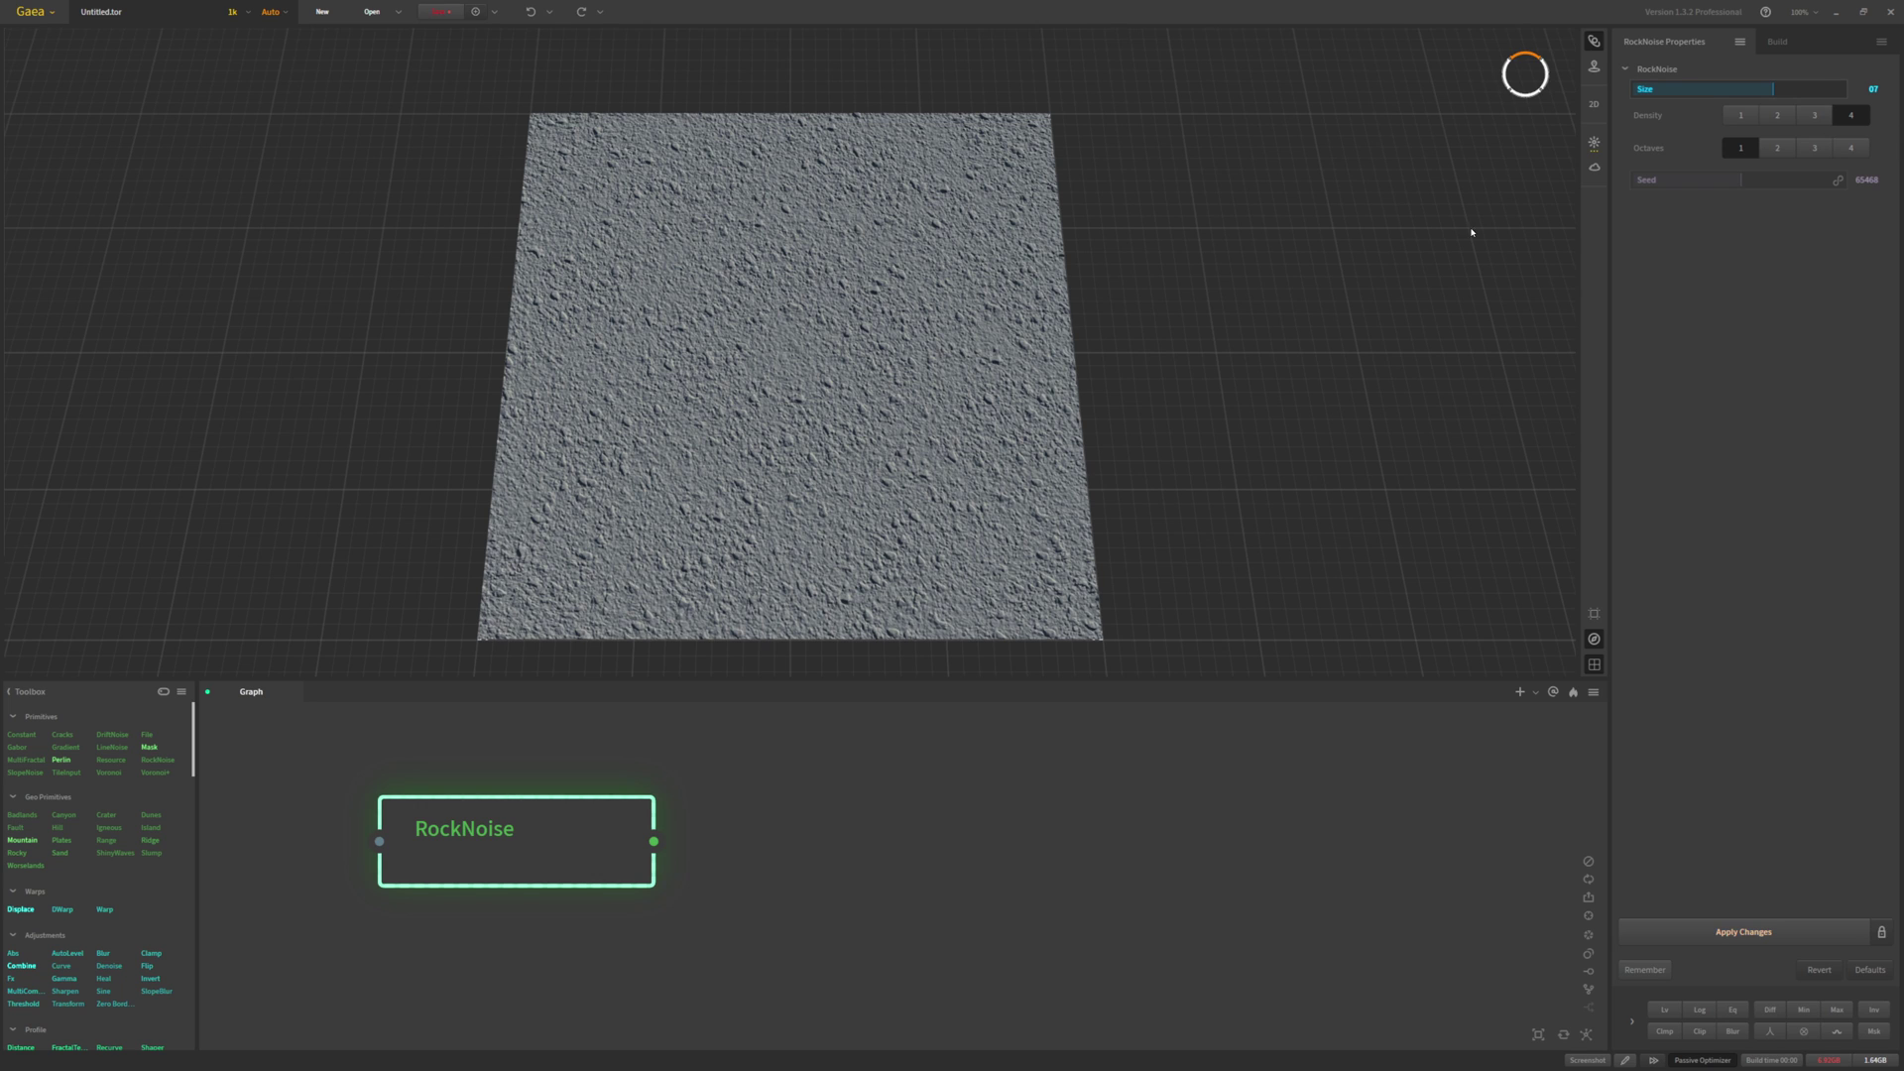
pyautogui.click(1800, 120)
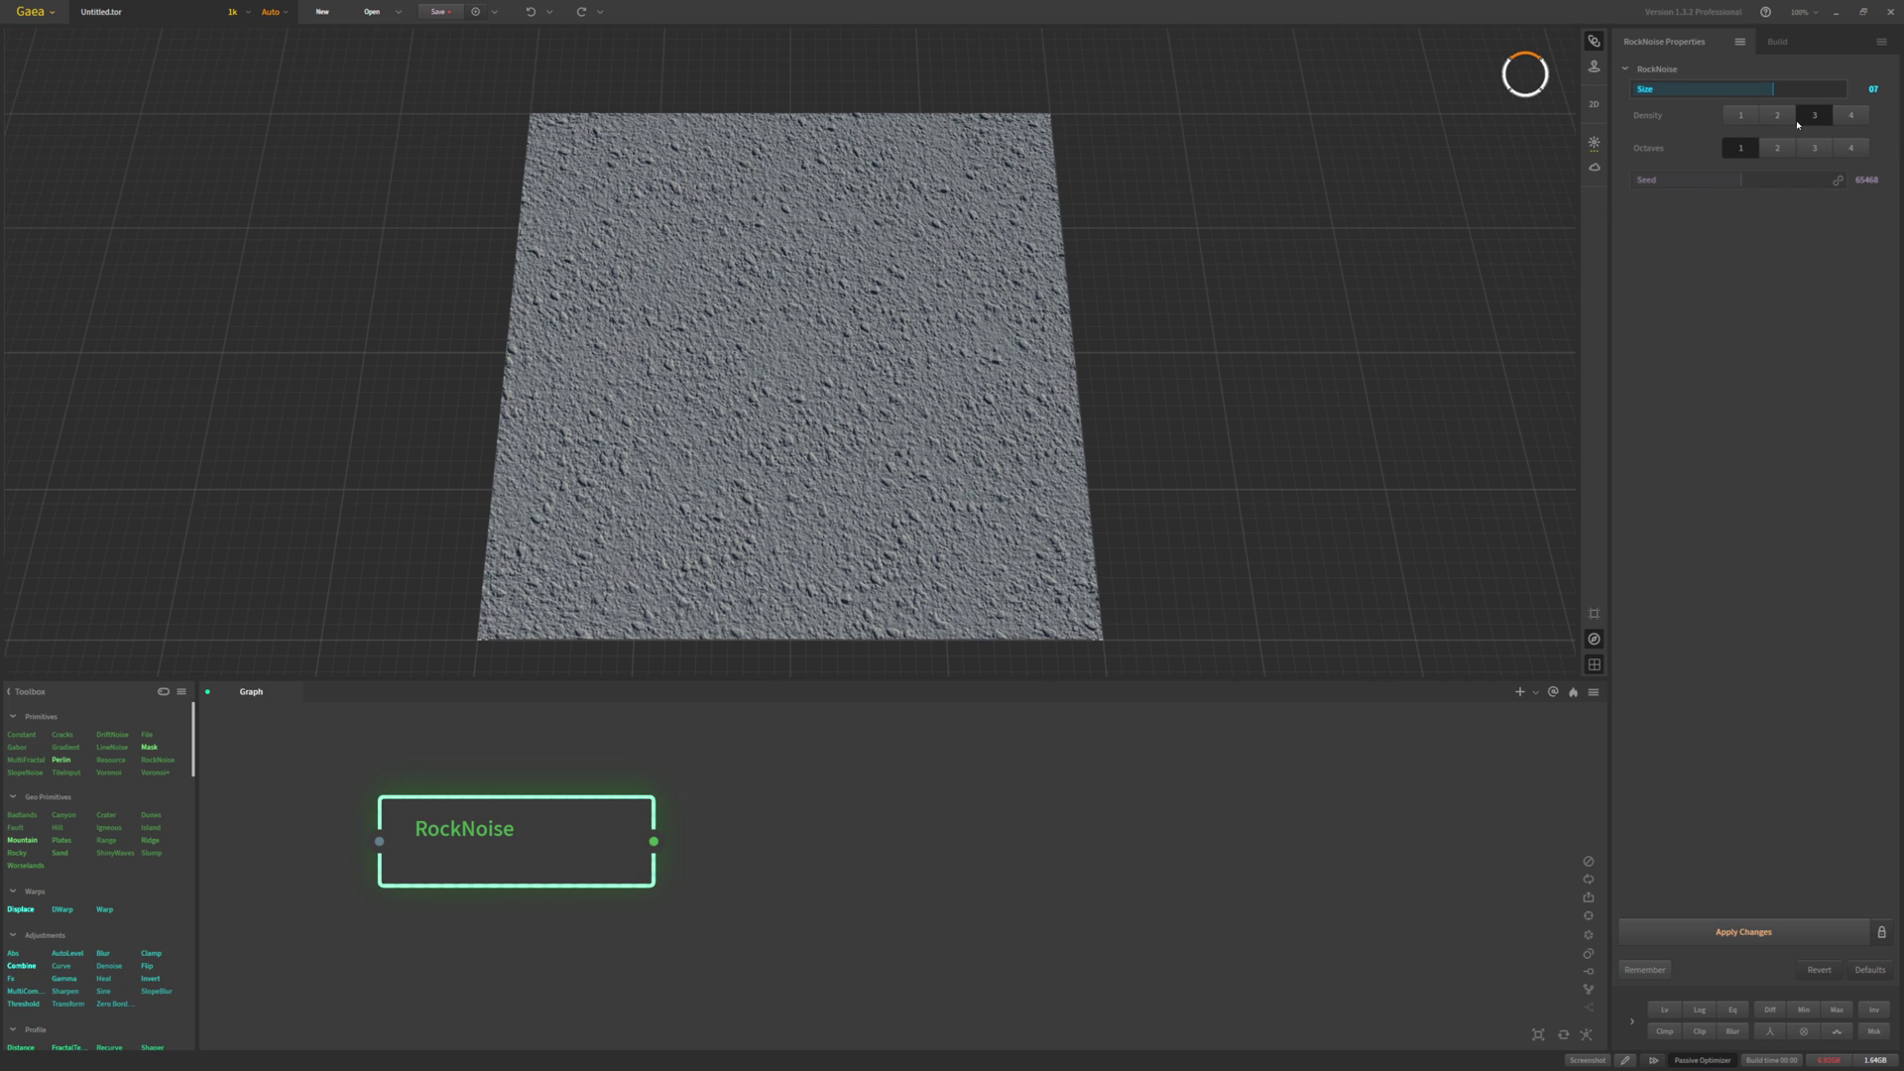
pyautogui.click(1851, 148)
pyautogui.click(1743, 932)
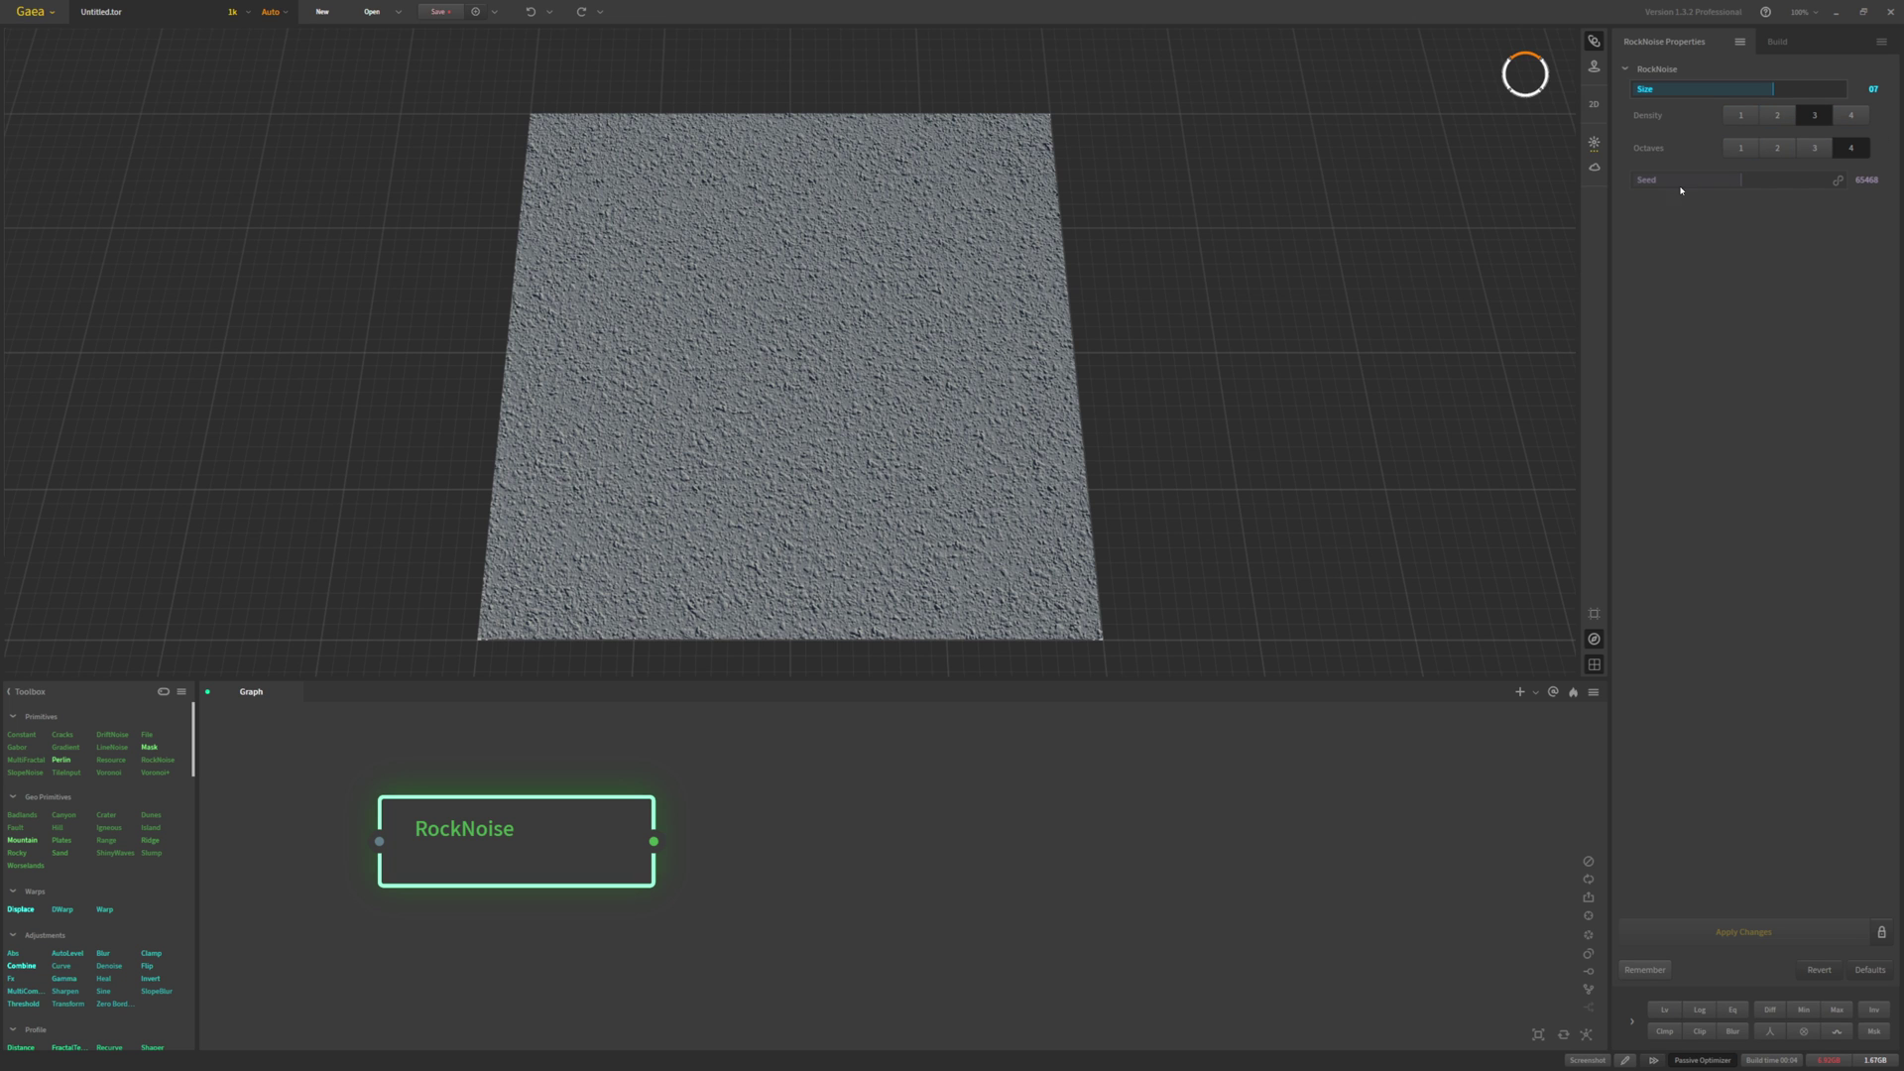
# Change the RockNoise seed to about 14300 and apply it to the terrain
pyautogui.scroll(5, 823, 436)
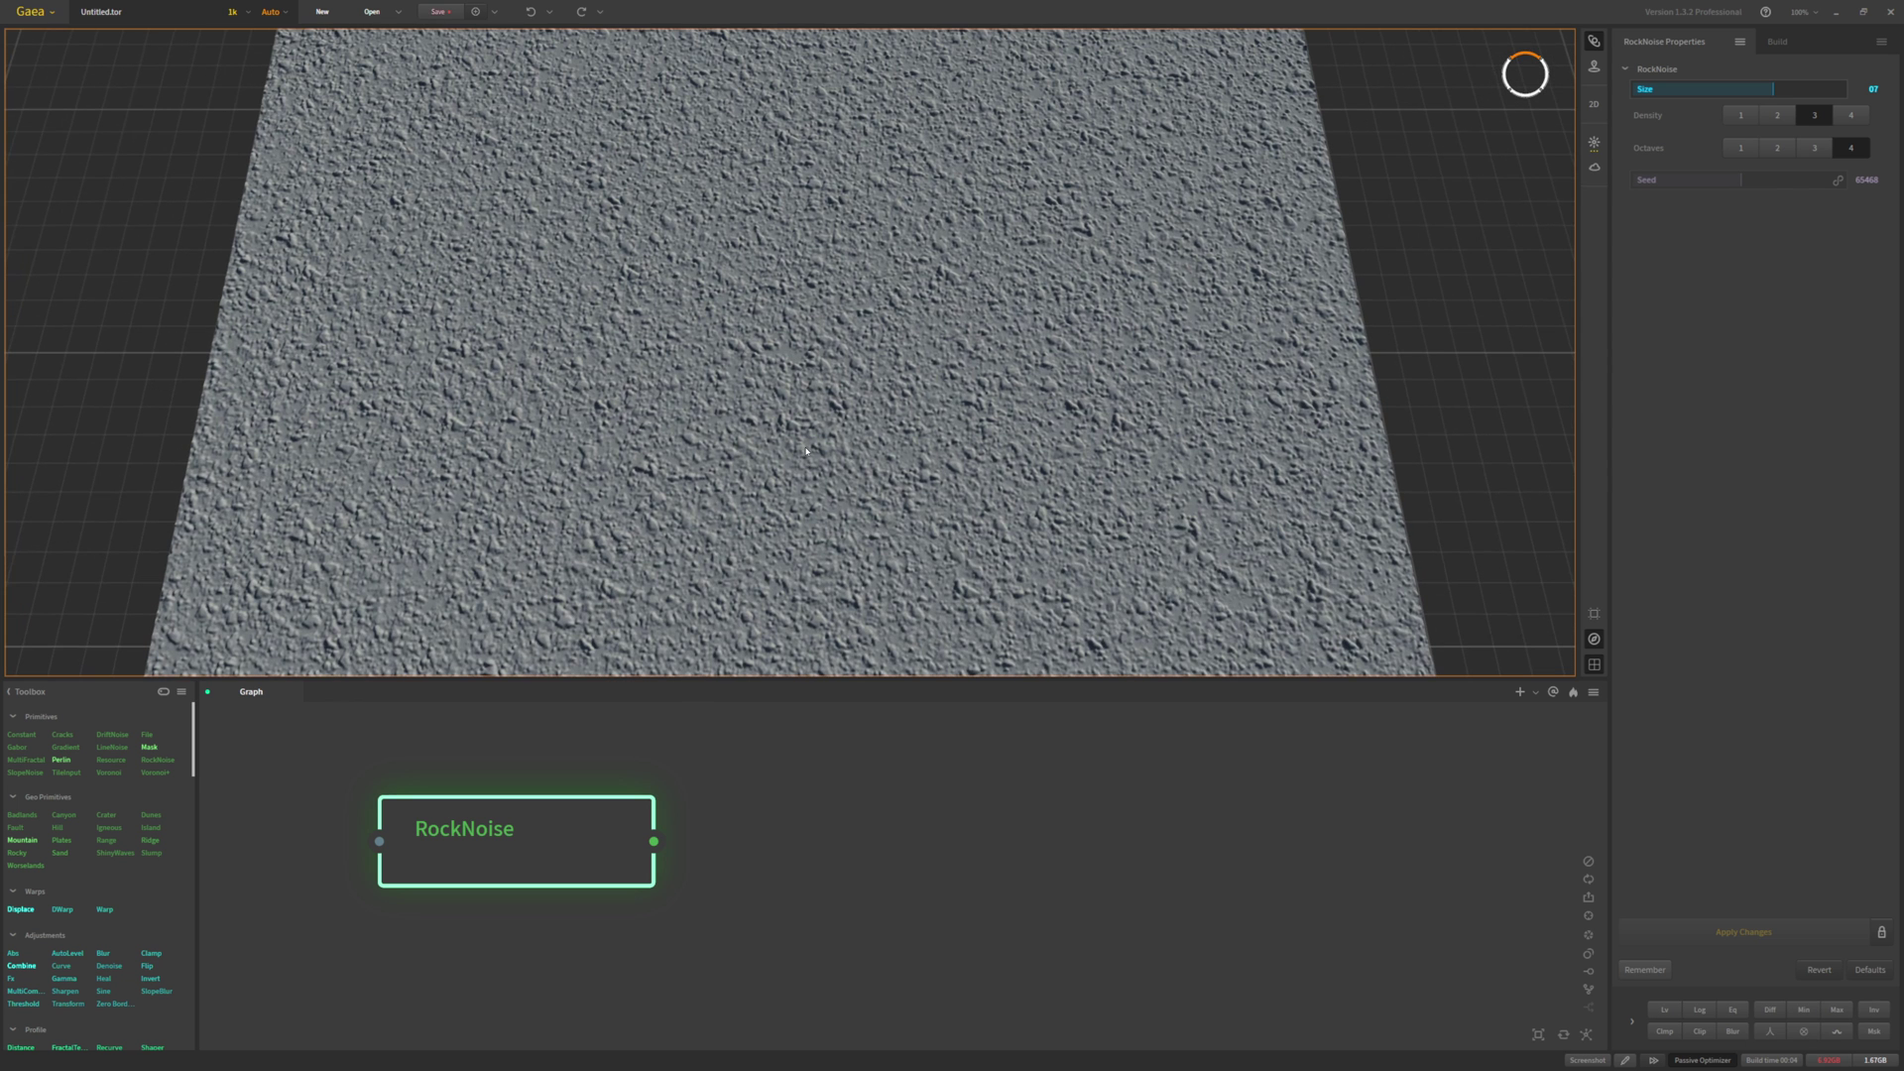
pyautogui.click(1649, 181)
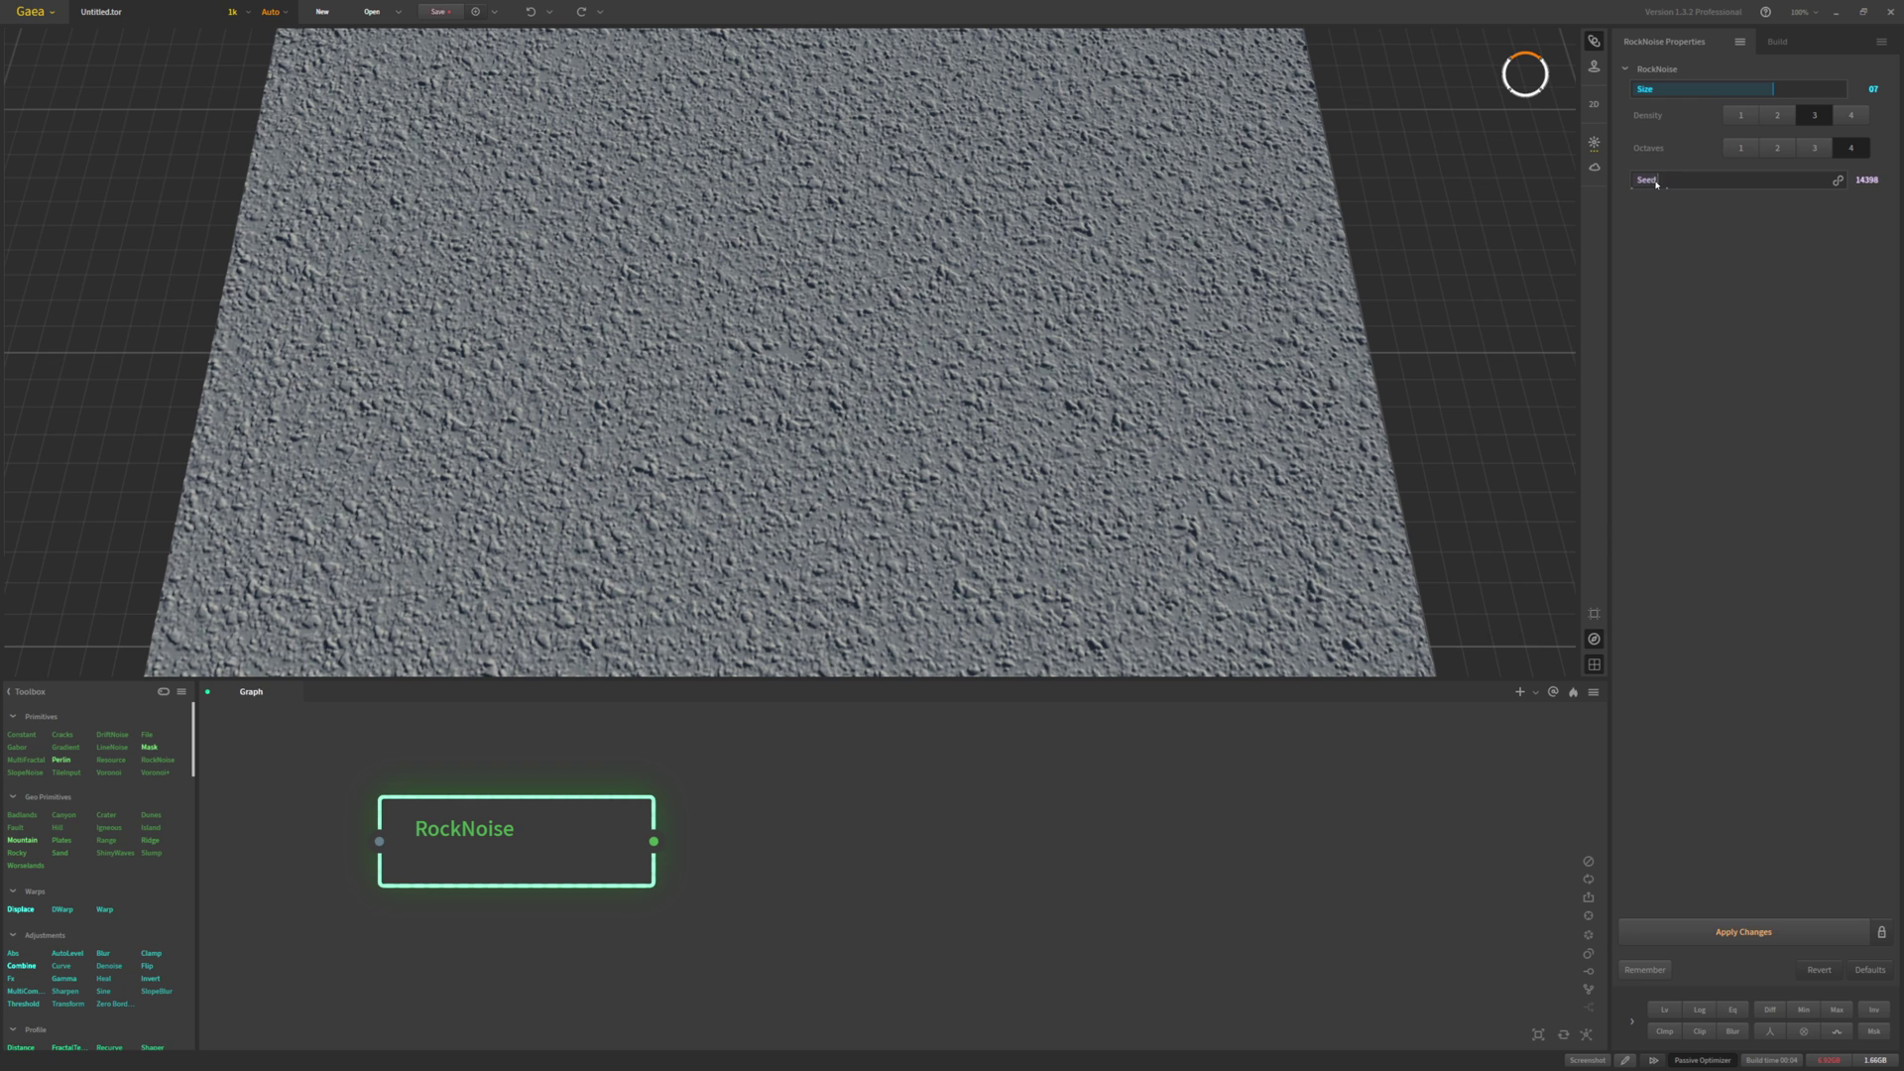
pyautogui.click(1725, 930)
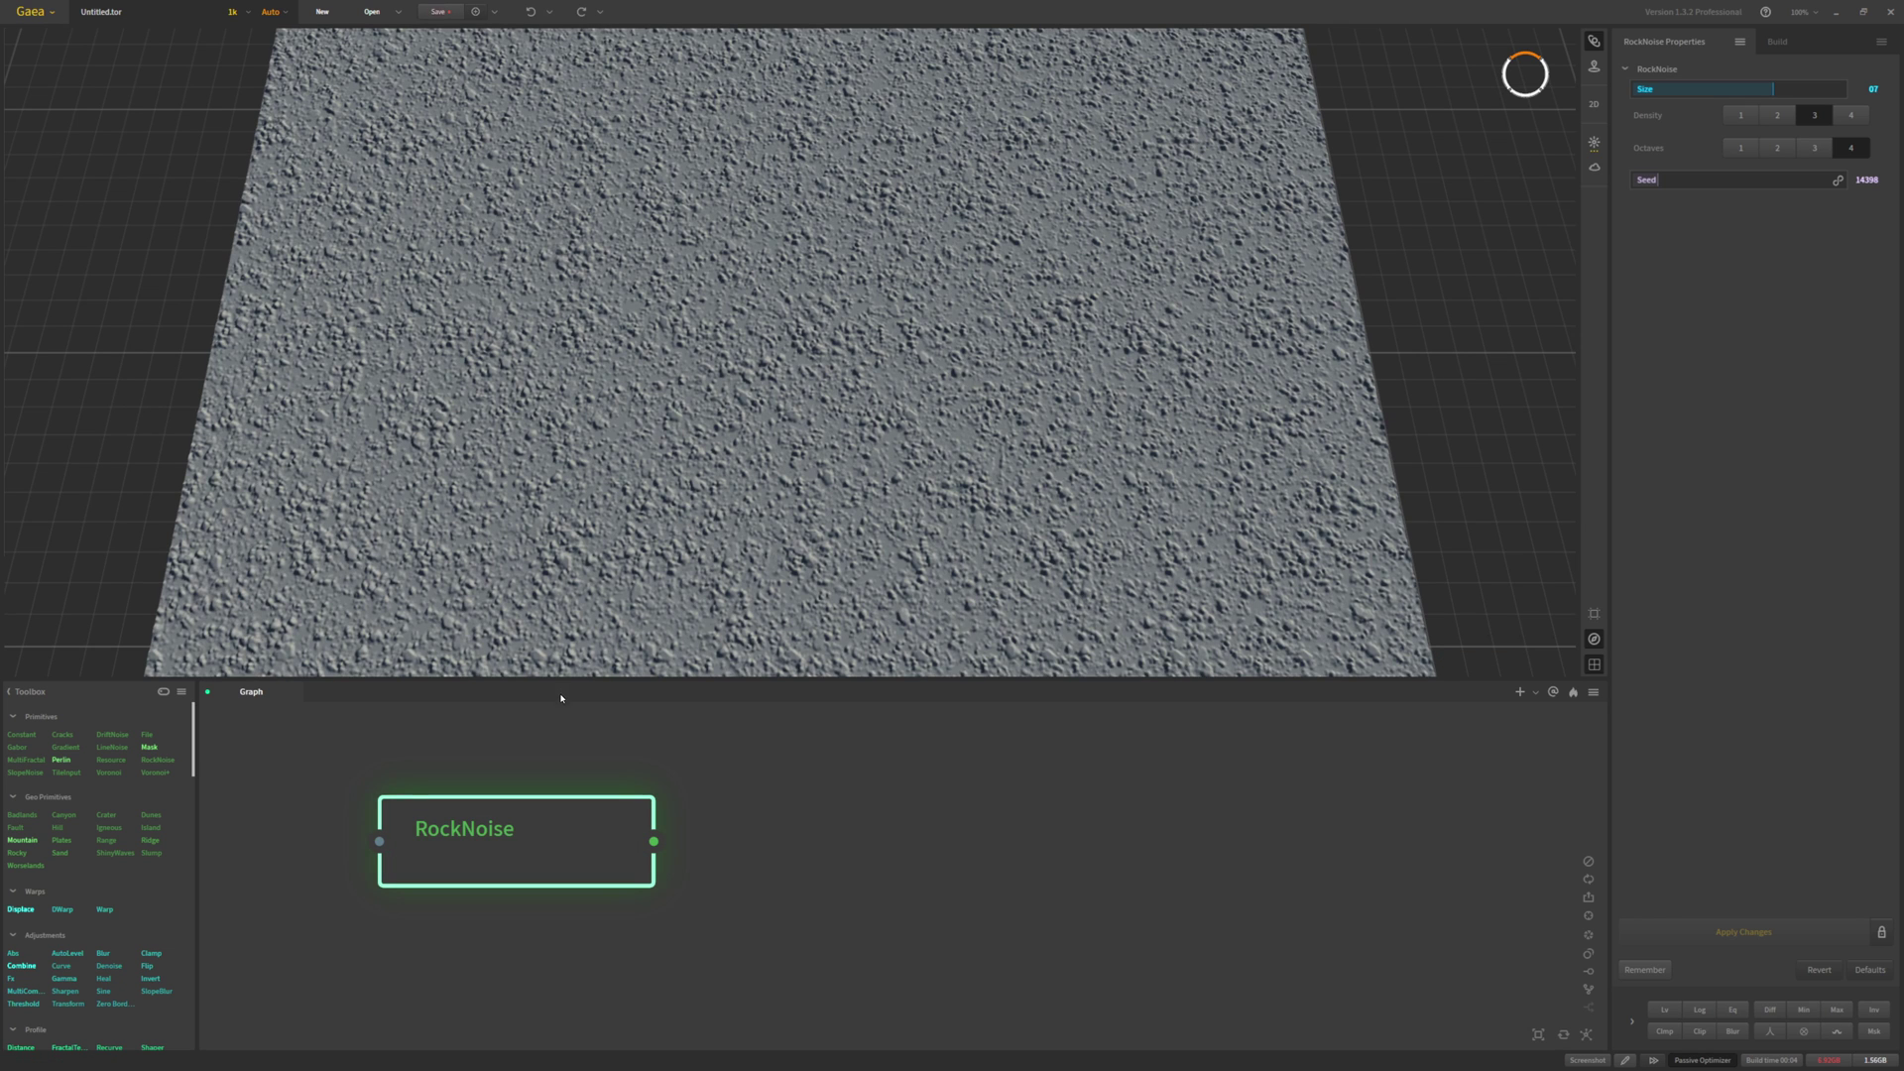
# Add a Seamless filter node connected to the output of RockNoise
pyautogui.scroll(-5, 606, 494)
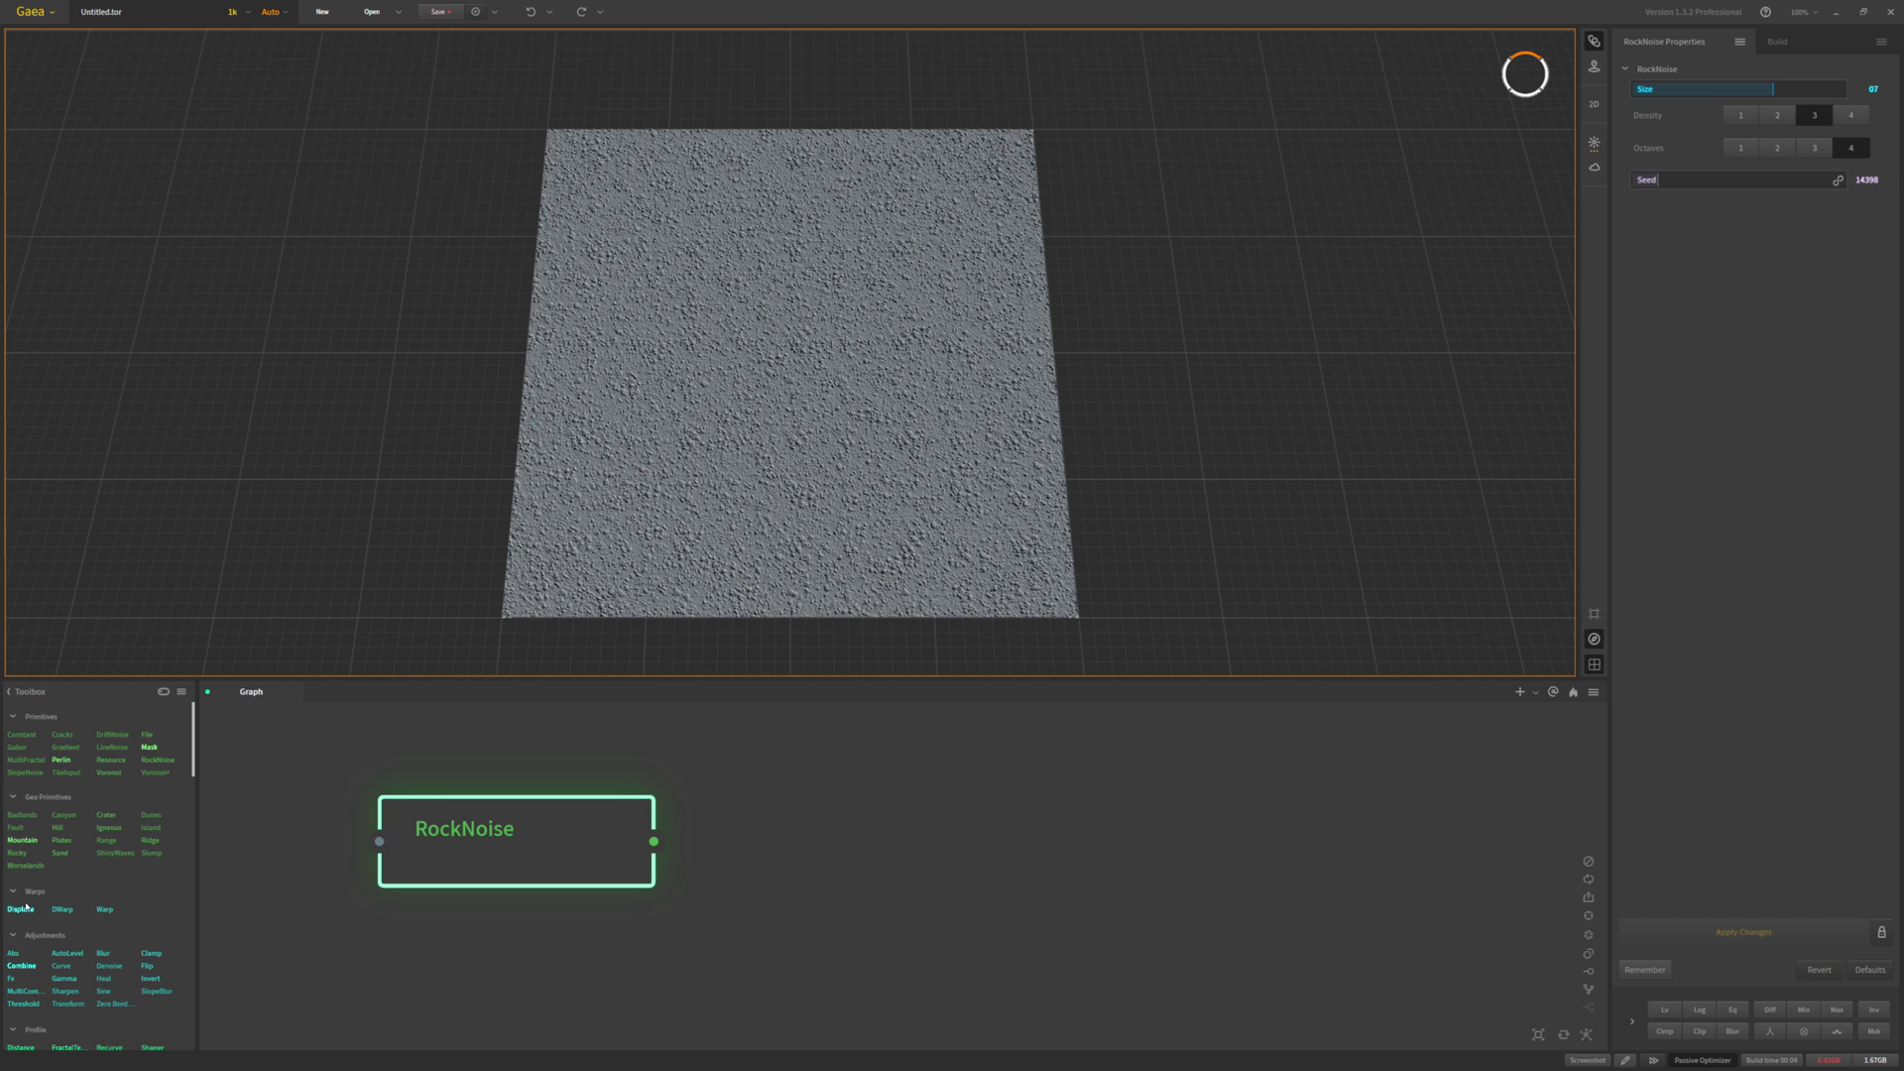
pyautogui.scroll(-4, 112, 892)
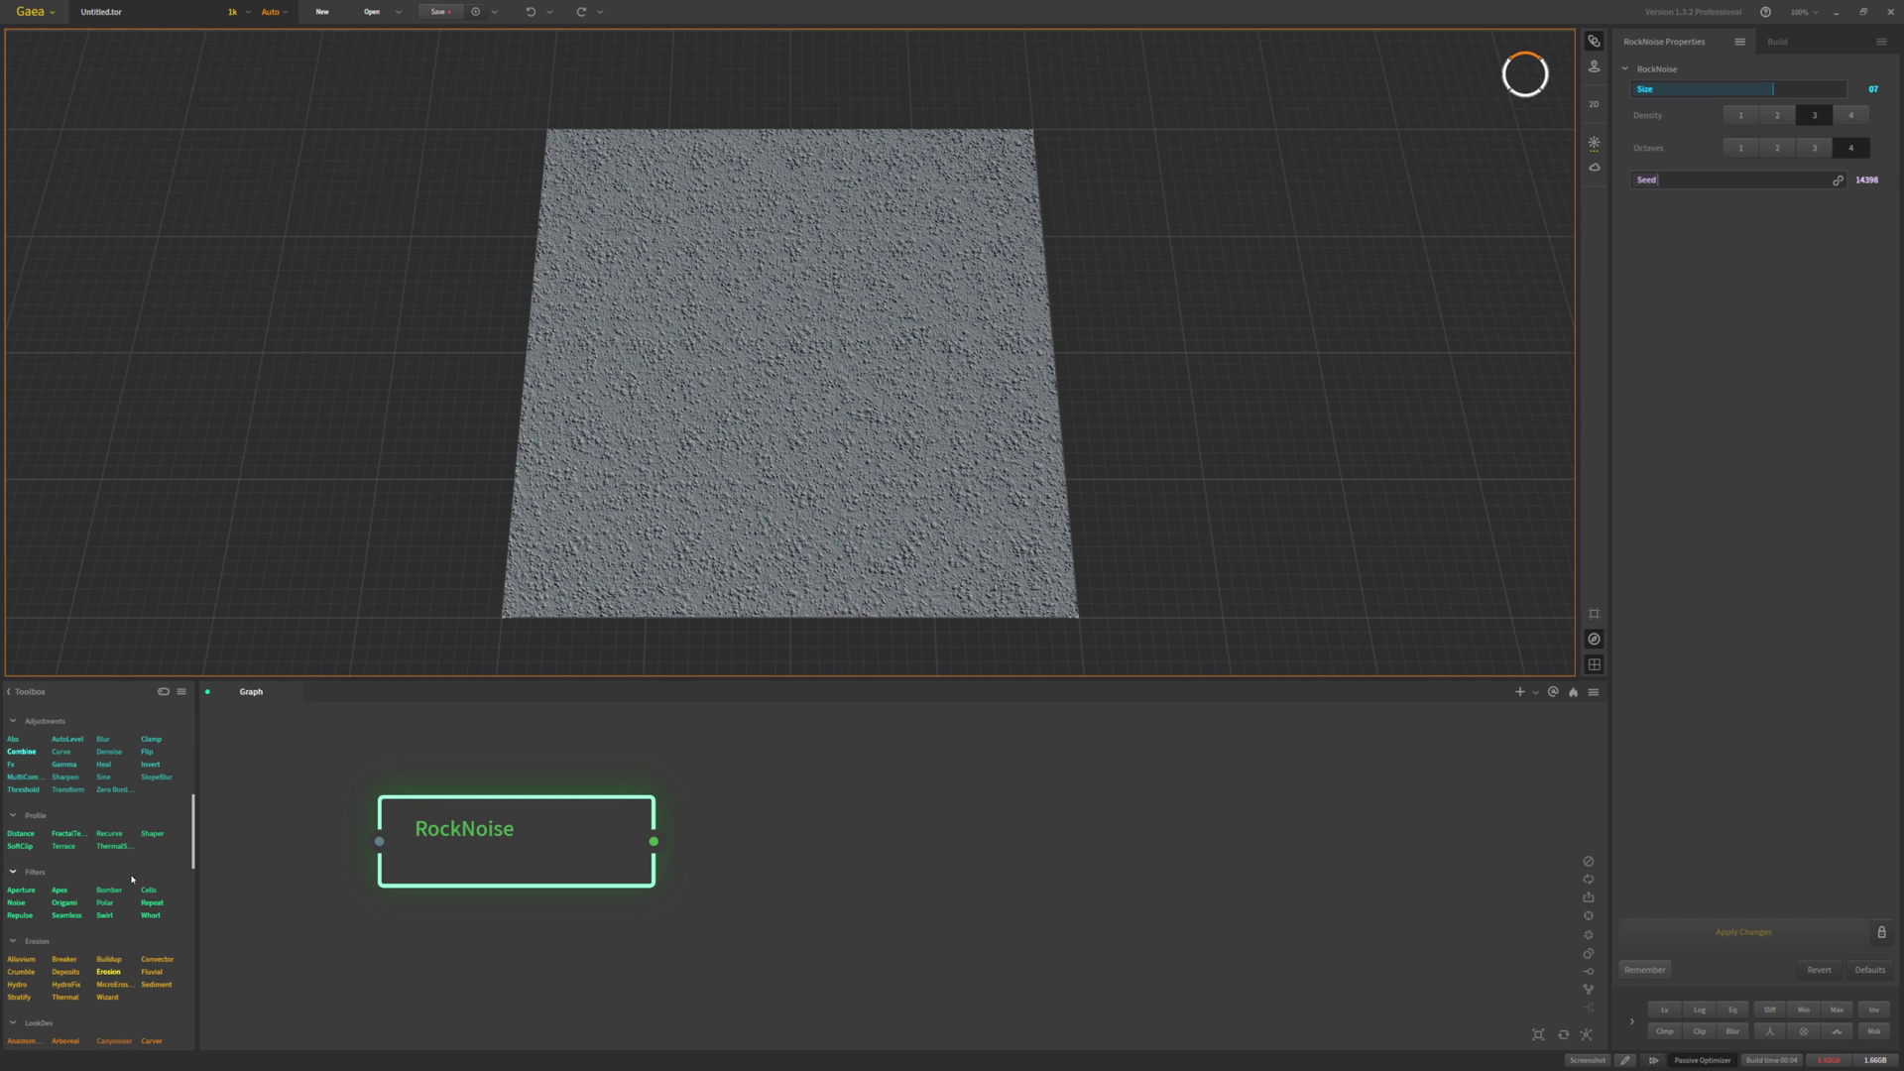
pyautogui.moveTo(75, 916); pyautogui.dragTo(654, 840)
pyautogui.moveTo(891, 879); pyautogui.dragTo(859, 865)
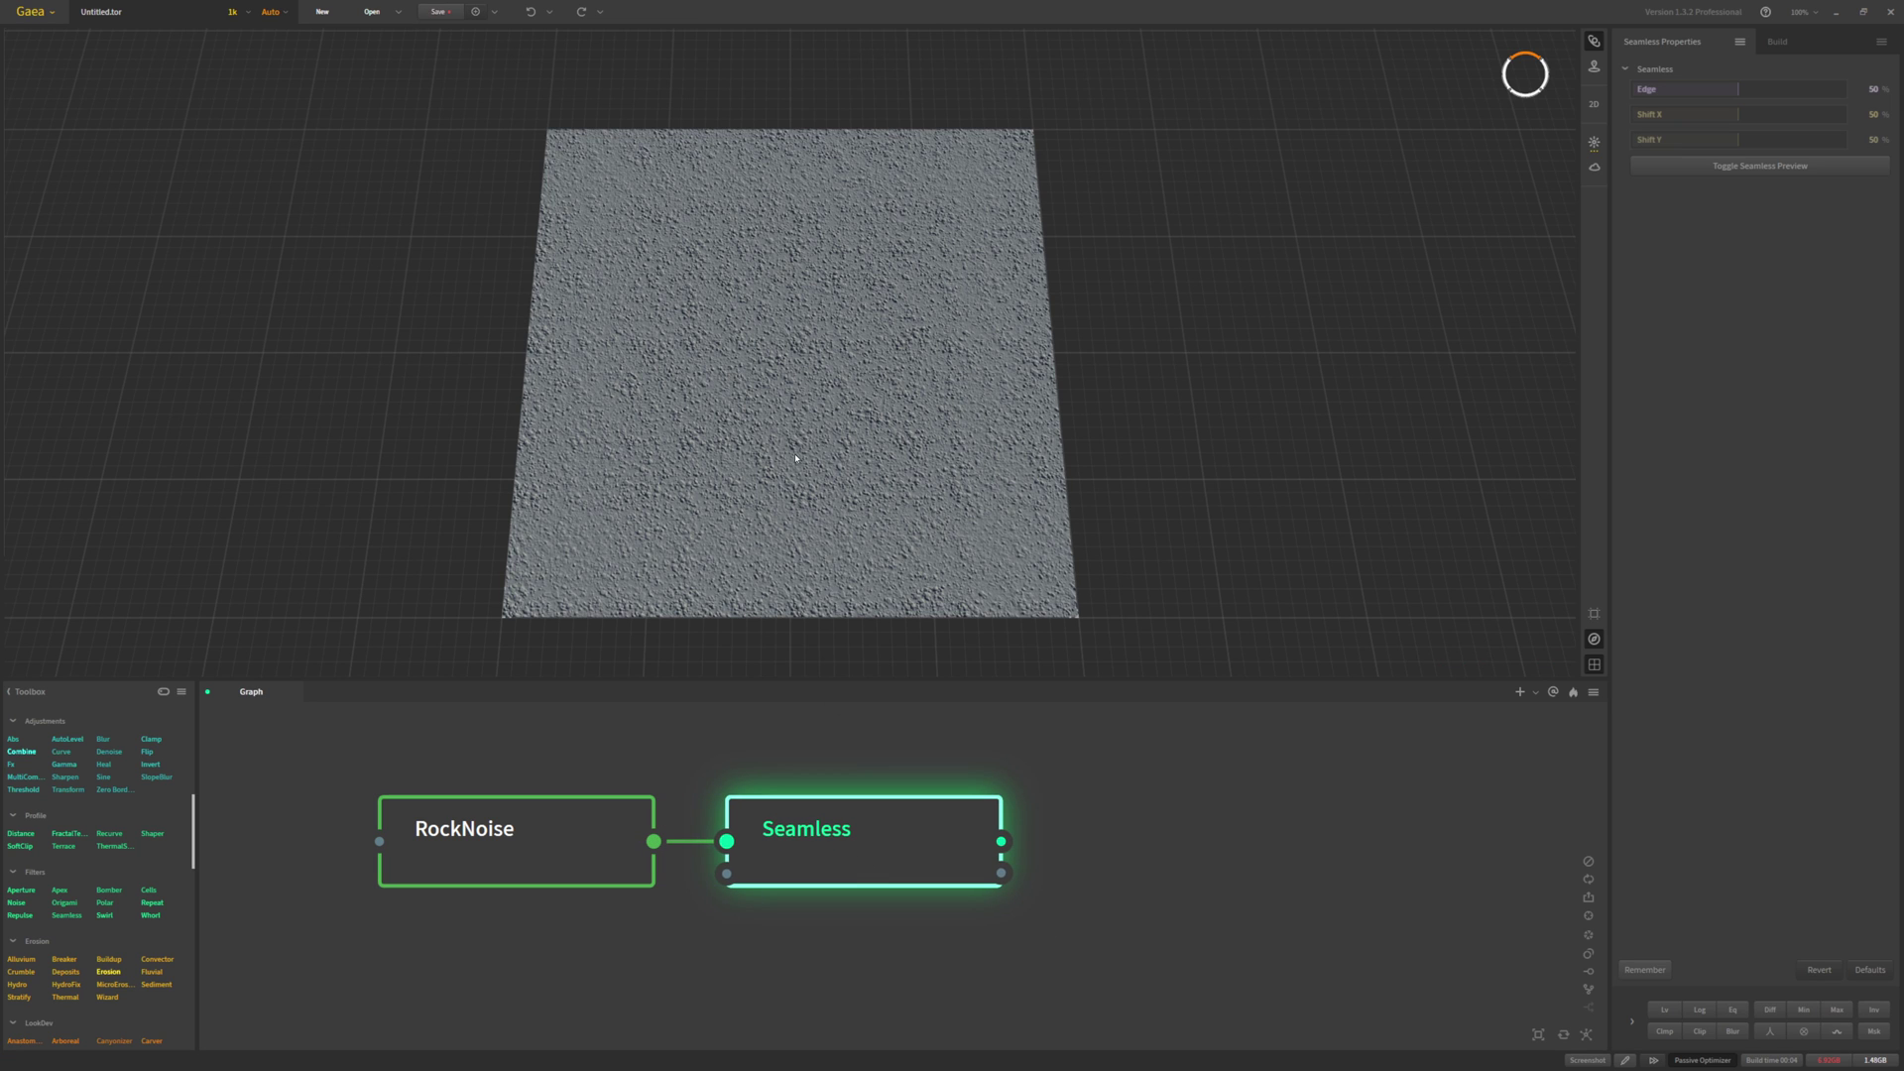
# Turn on the seamless preview and set the Seamless node's Edge to 11%
pyautogui.click(1772, 167)
pyautogui.scroll(3, 834, 383)
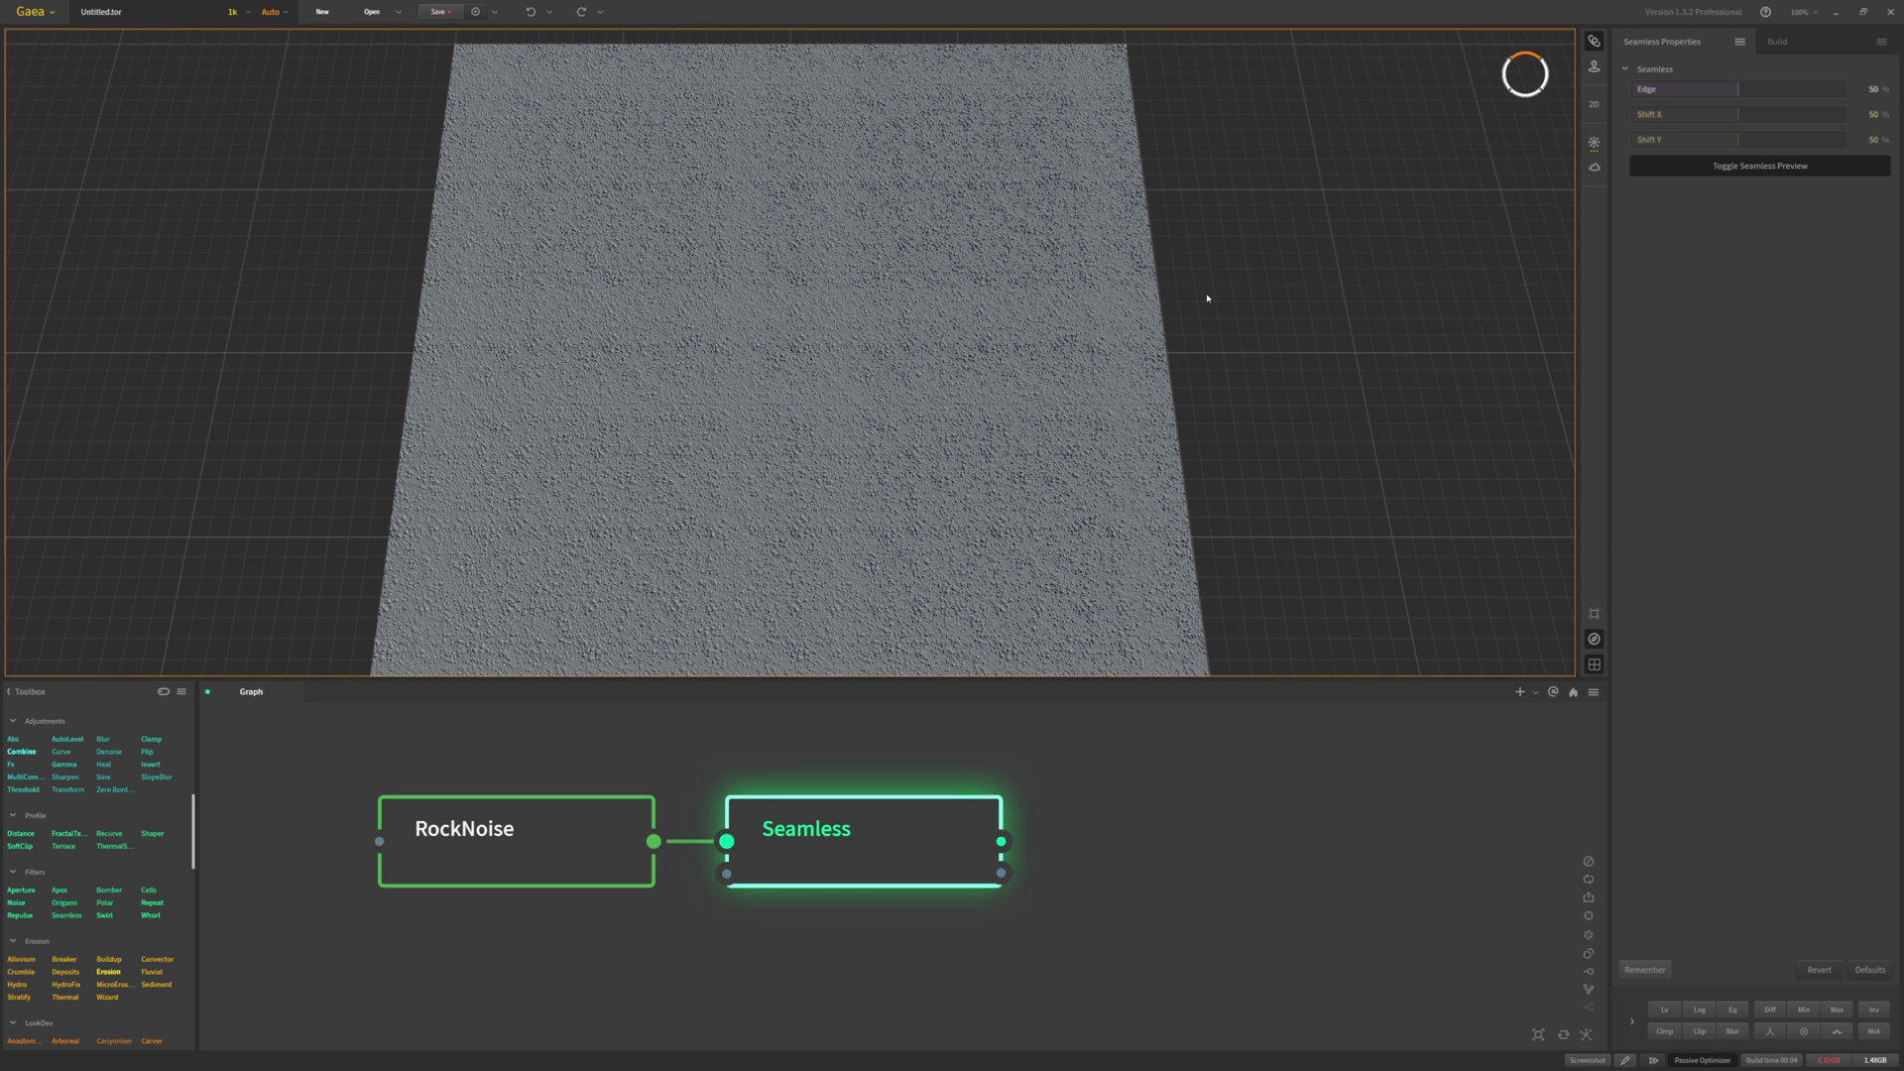
pyautogui.click(1656, 94)
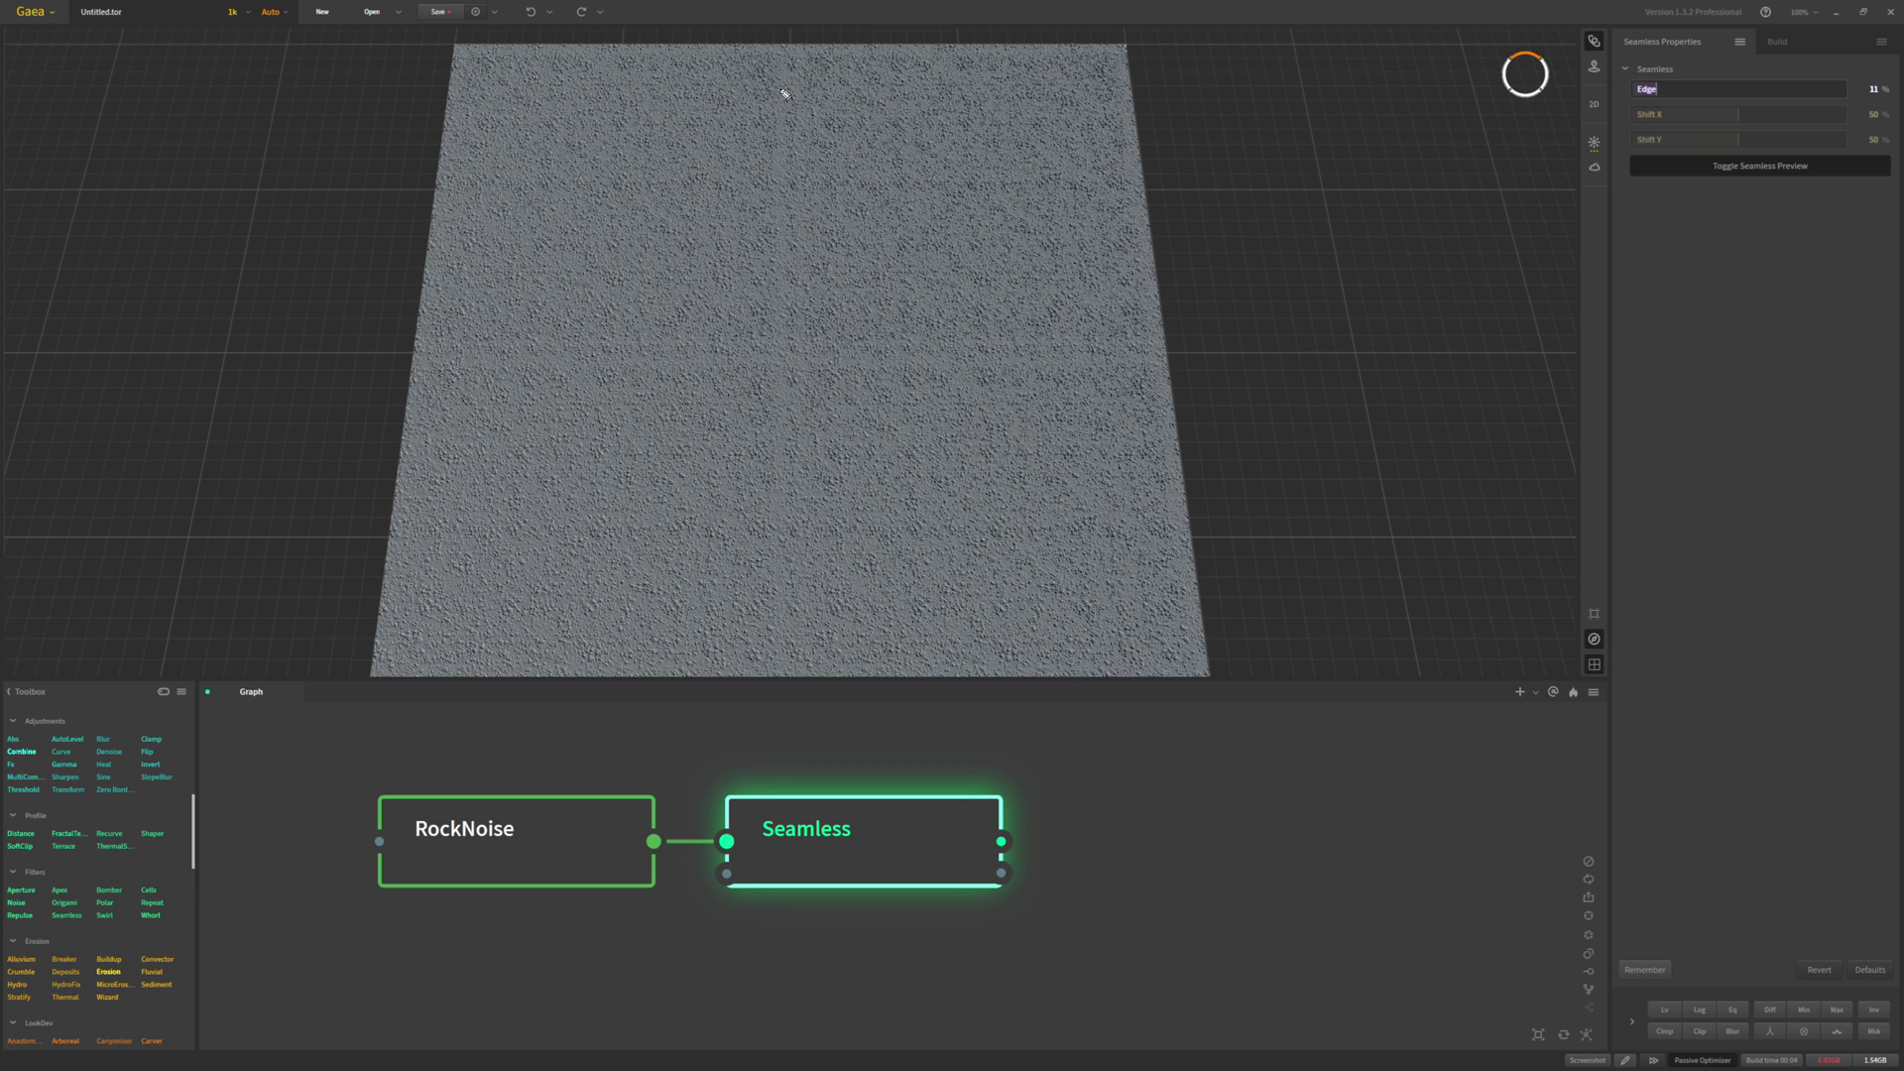
pyautogui.moveTo(785, 94); pyautogui.dragTo(767, 645)
pyautogui.moveTo(428, 369); pyautogui.dragTo(1118, 369)
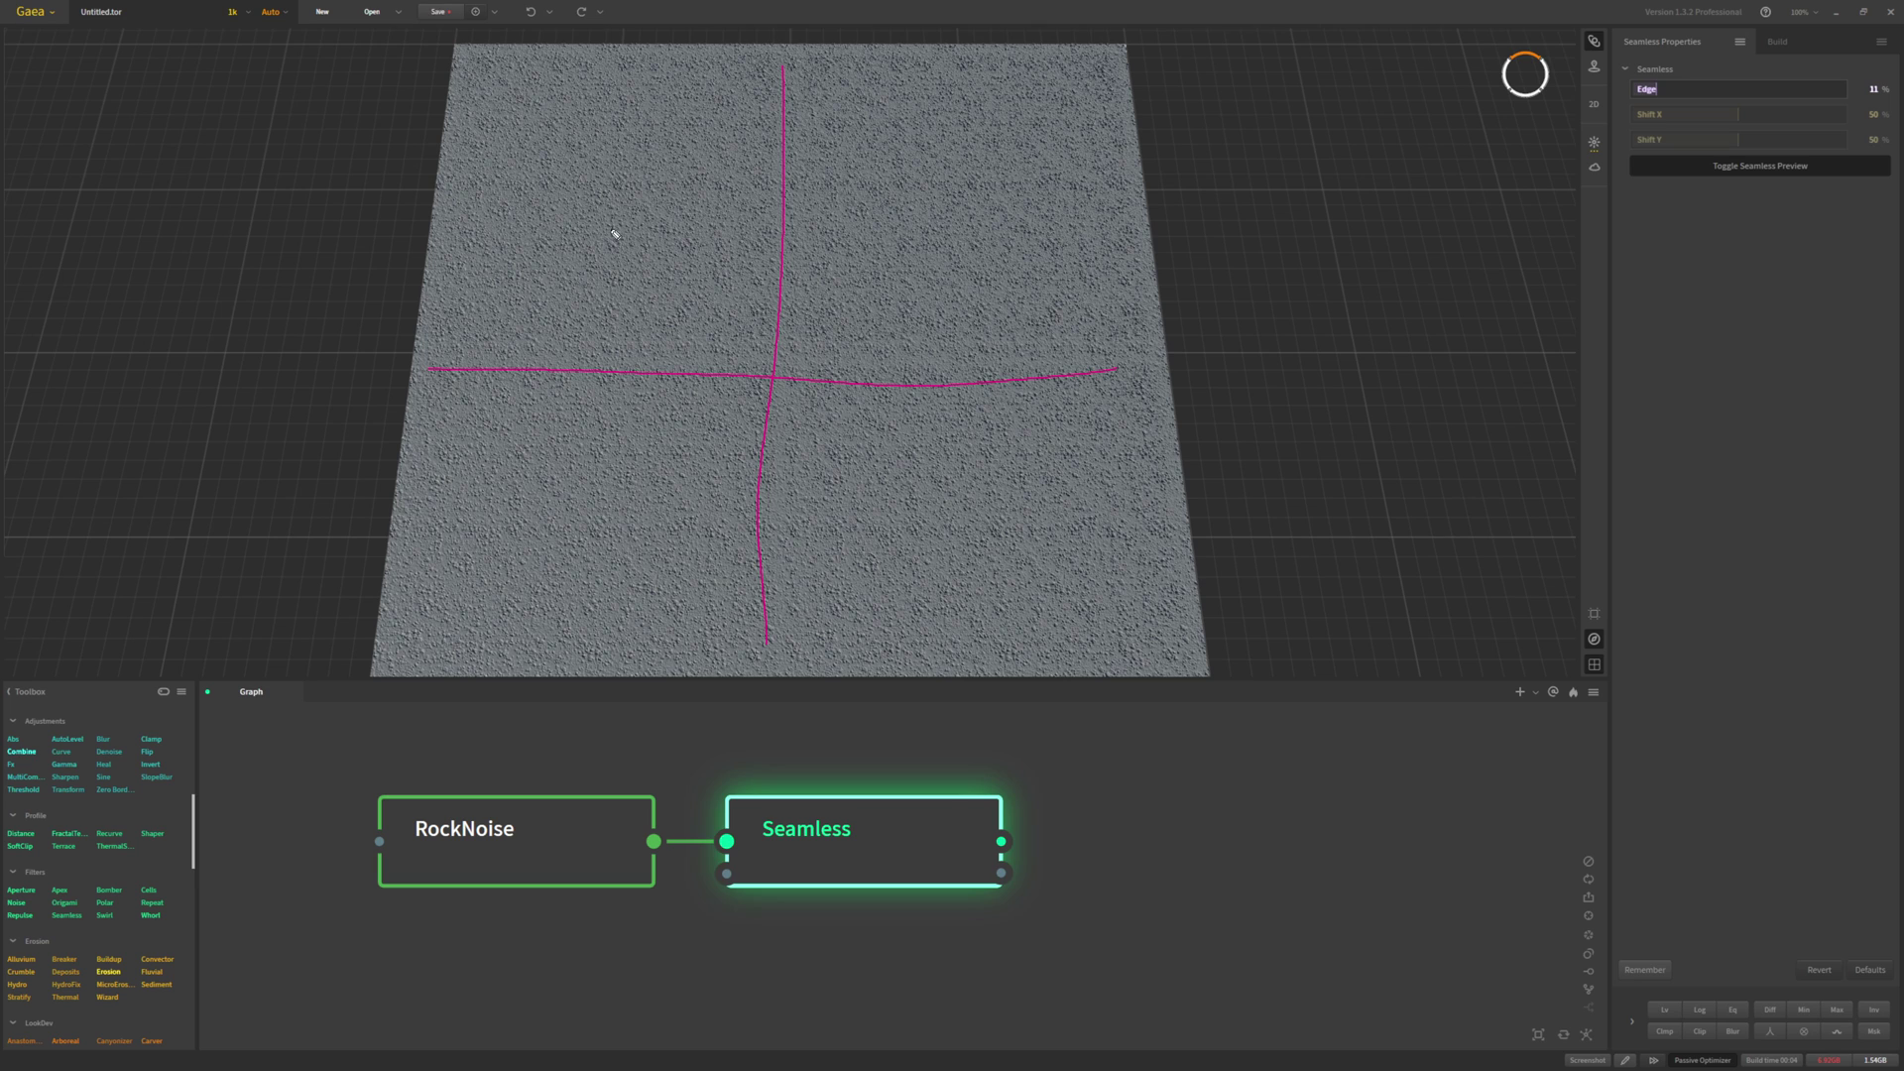
pyautogui.moveTo(617, 246); pyautogui.dragTo(600, 154)
pyautogui.moveTo(863, 155)
pyautogui.mouseDown()
pyautogui.moveTo(897, 242)
pyautogui.moveTo(970, 245)
pyautogui.mouseUp()
pyautogui.moveTo(562, 449)
pyautogui.mouseDown()
pyautogui.moveTo(634, 506)
pyautogui.moveTo(539, 560)
pyautogui.mouseUp()
pyautogui.moveTo(938, 421); pyautogui.dragTo(949, 533)
pyautogui.moveTo(978, 444); pyautogui.dragTo(884, 433)
pyautogui.moveTo(412, 408)
pyautogui.mouseDown()
pyautogui.moveTo(1075, 427)
pyautogui.moveTo(1156, 397)
pyautogui.moveTo(1147, 349)
pyautogui.moveTo(415, 365)
pyautogui.mouseUp()
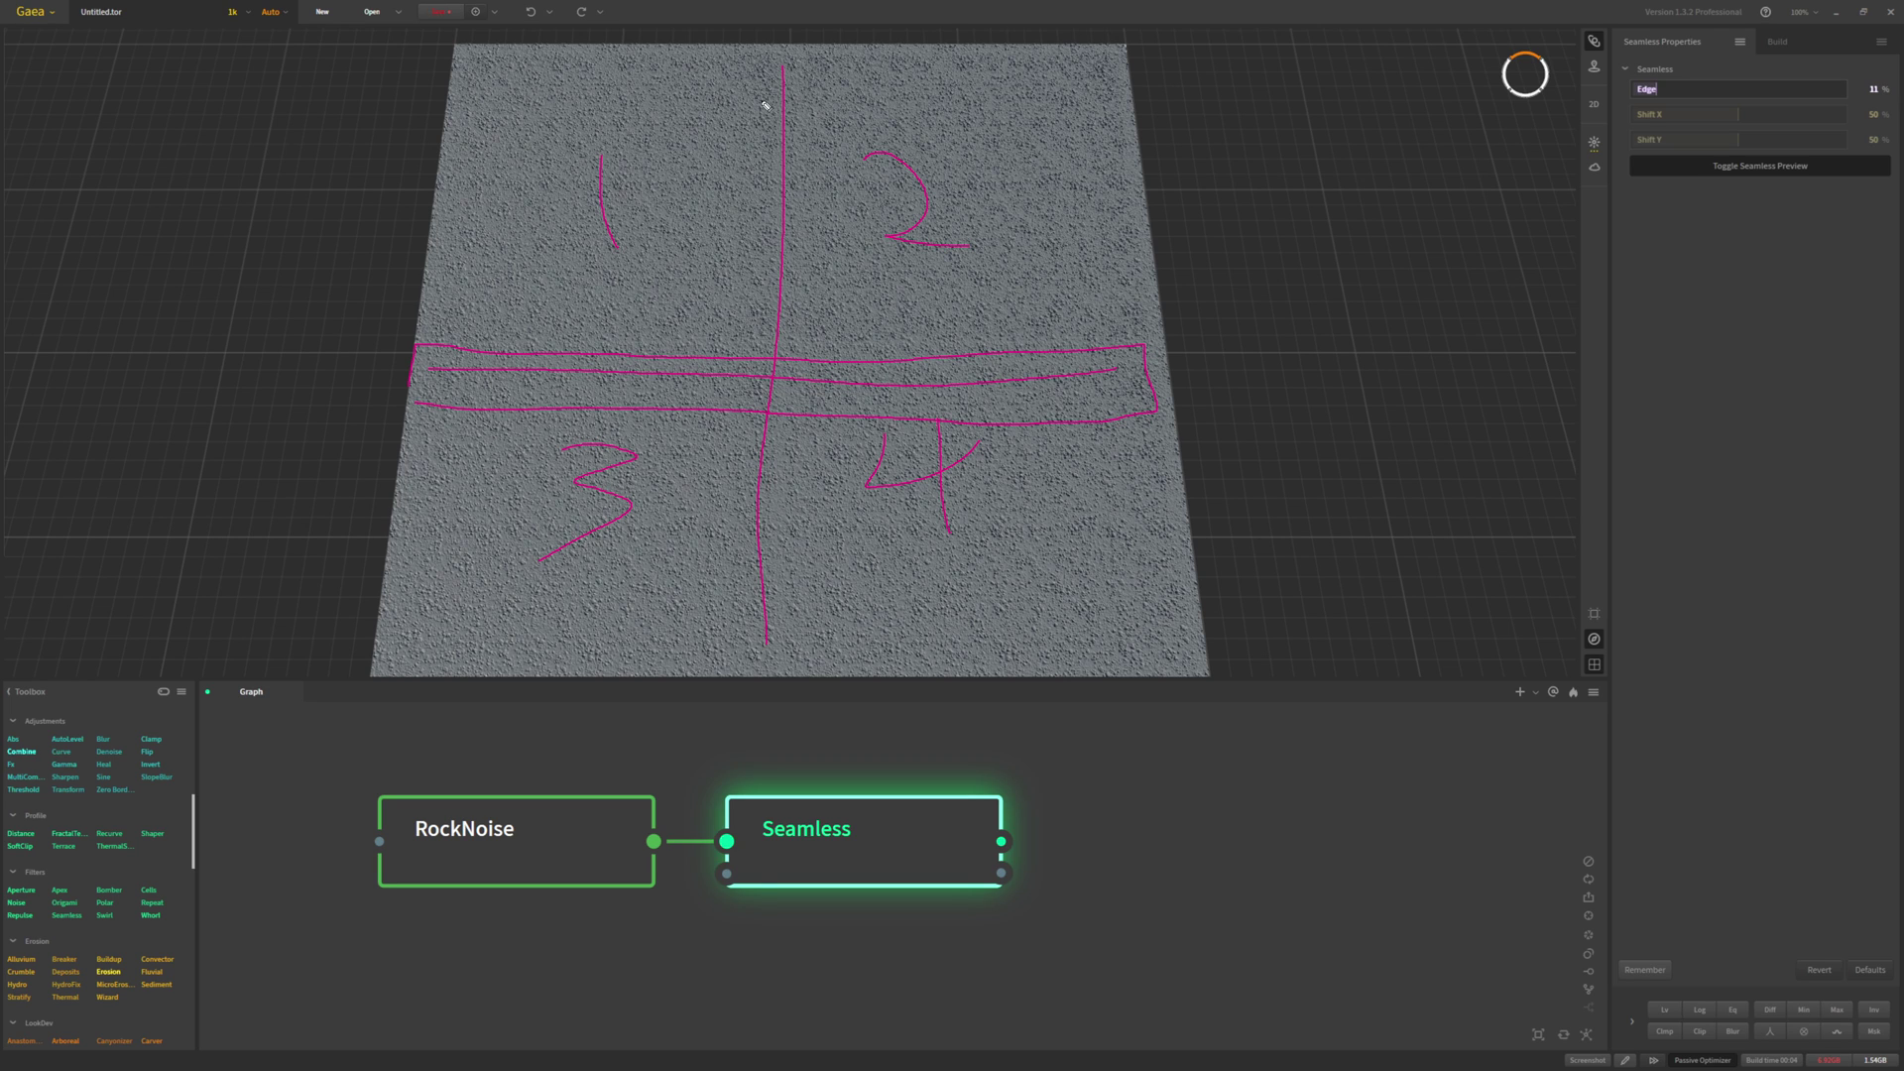
pyautogui.moveTo(756, 50)
pyautogui.mouseDown()
pyautogui.moveTo(724, 227)
pyautogui.moveTo(709, 601)
pyautogui.moveTo(713, 646)
pyautogui.moveTo(793, 657)
pyautogui.moveTo(821, 69)
pyautogui.moveTo(753, 48)
pyautogui.mouseUp()
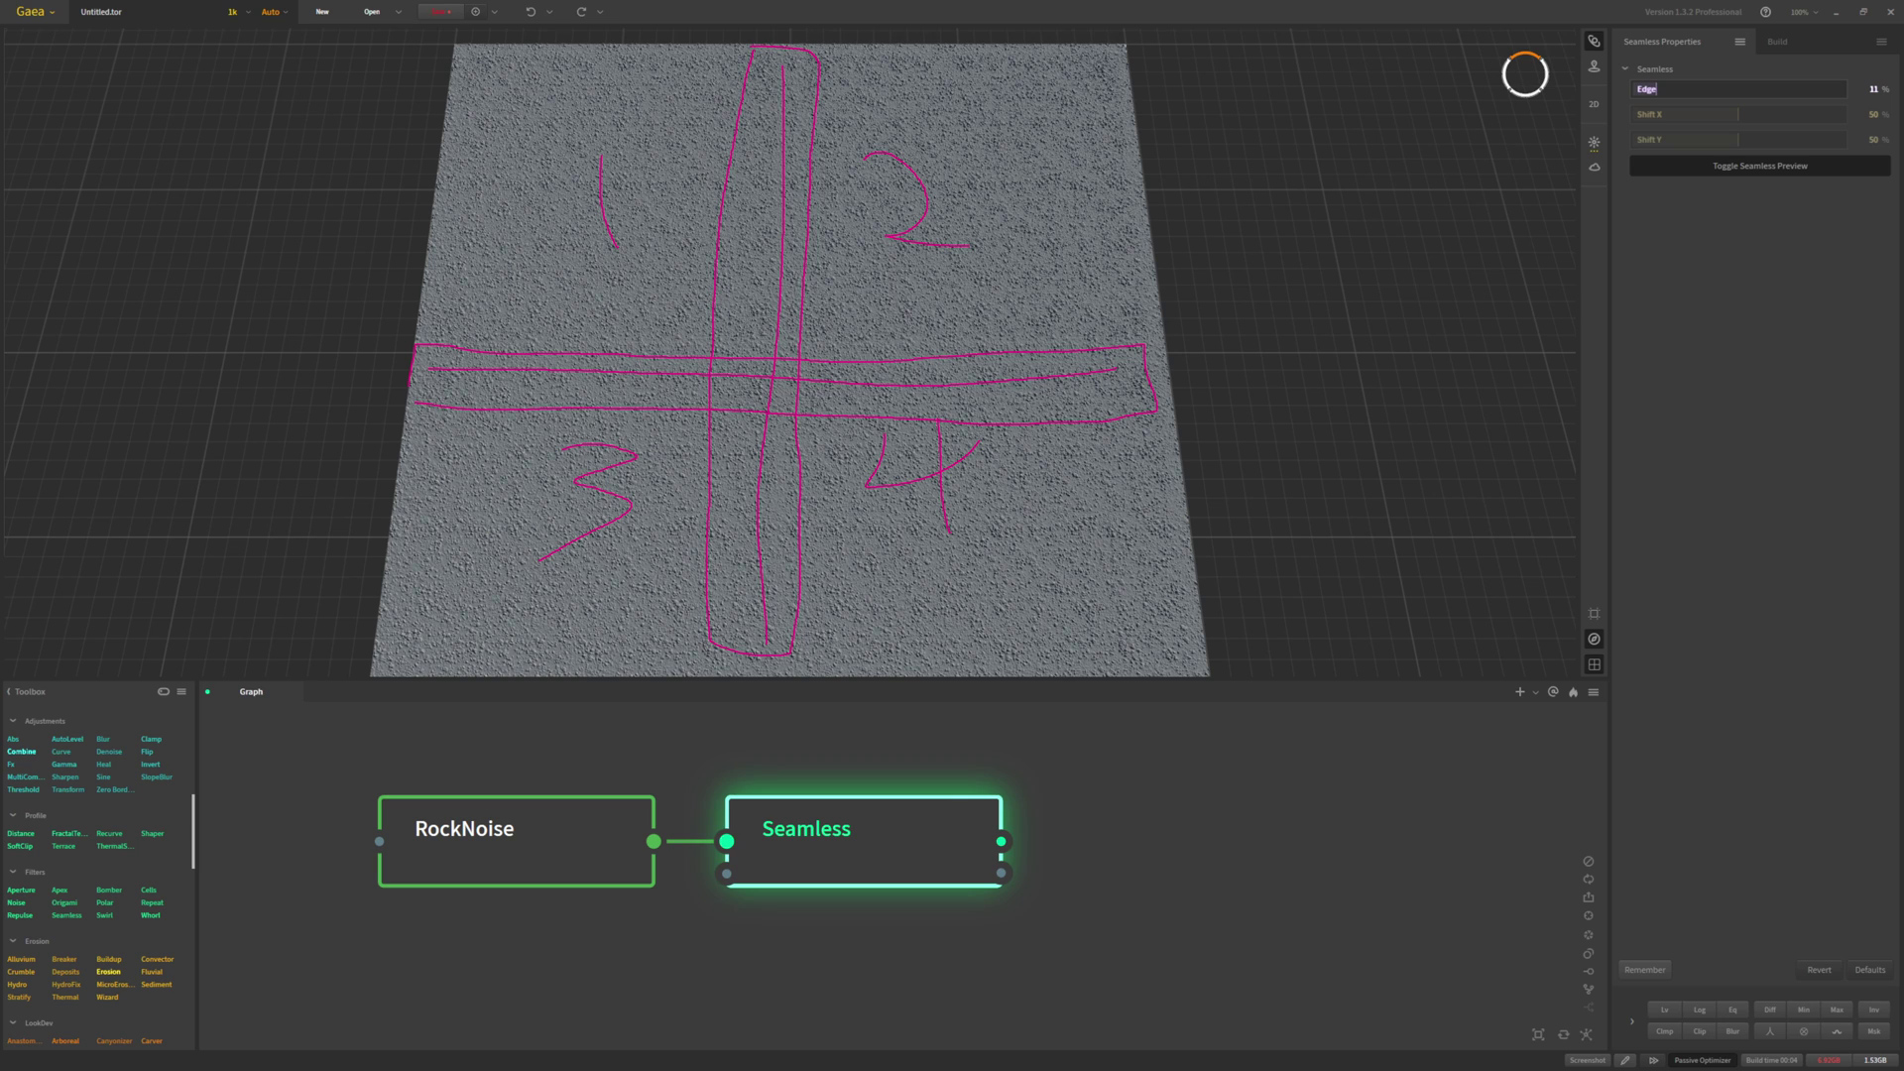
pyautogui.press('Escape')
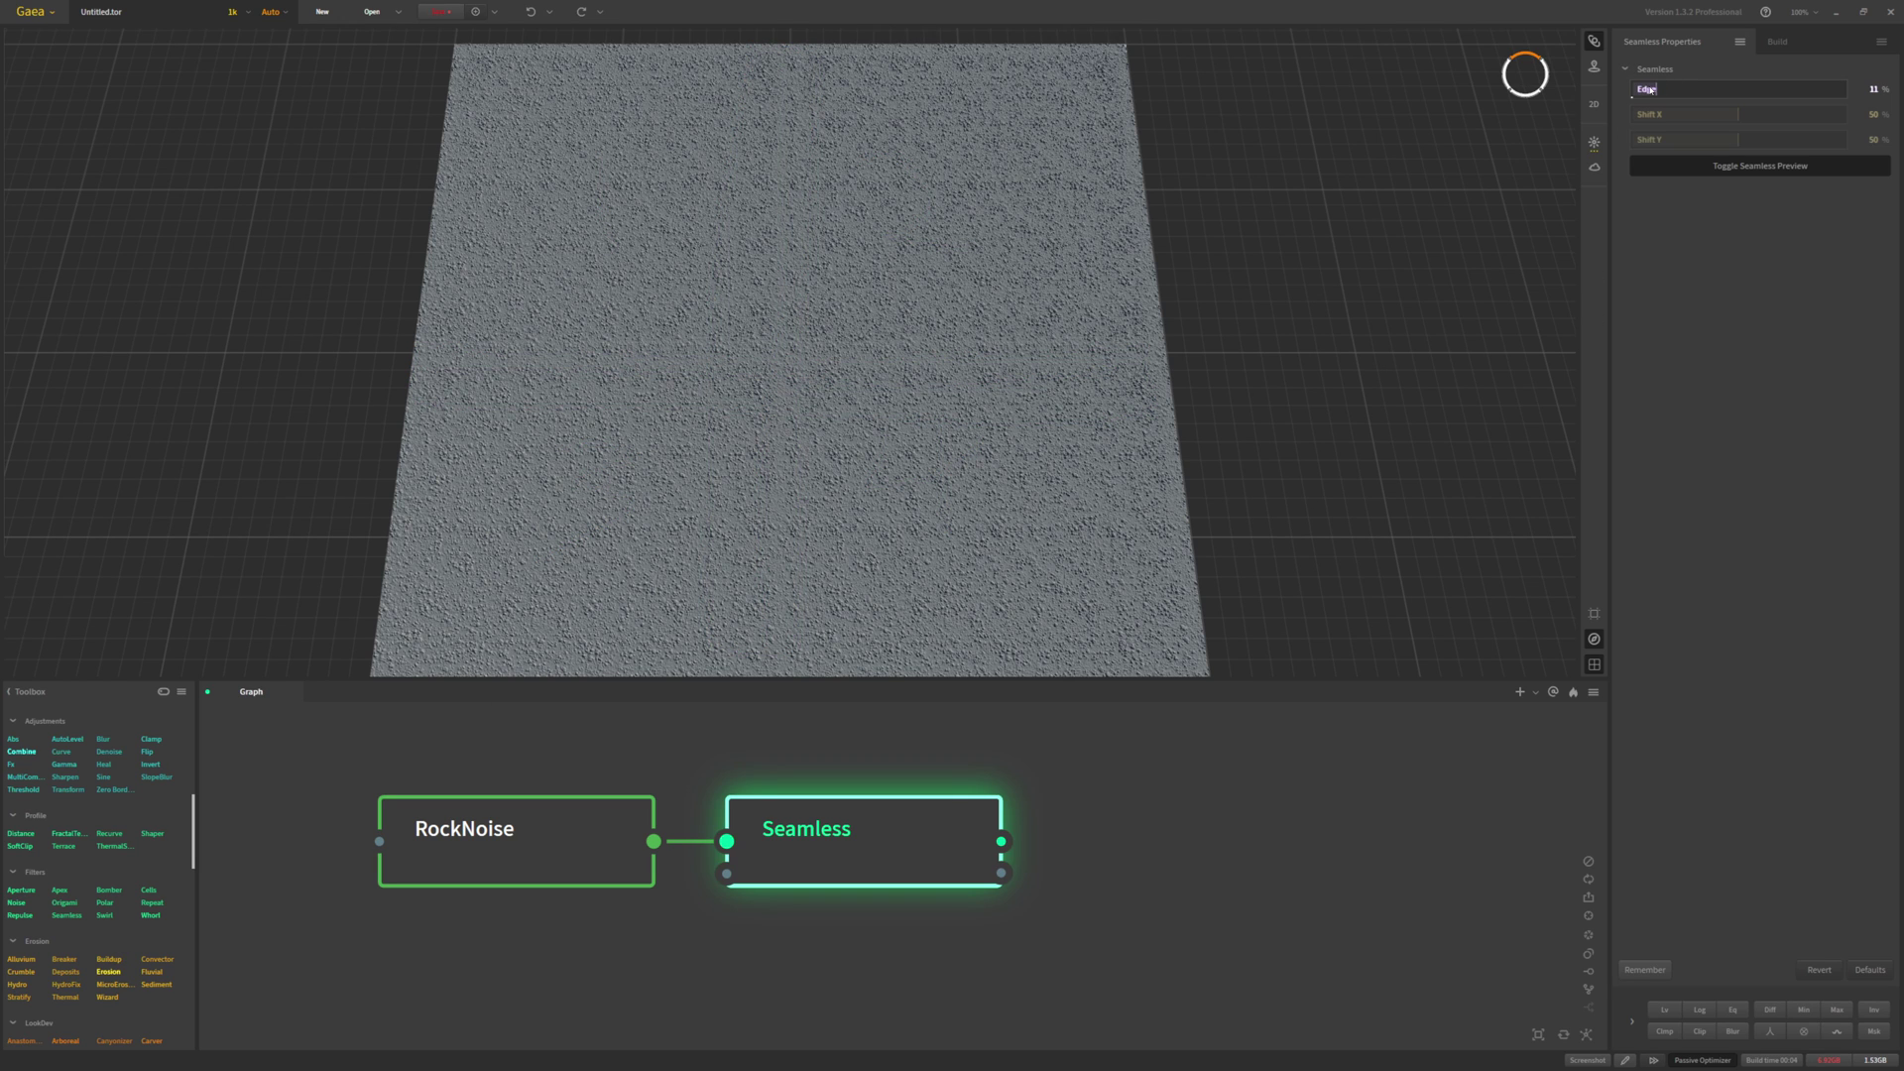
# Set the Seamless node's Edge to 3%, Shift X to 55% and Shift Y to 50%
pyautogui.moveTo(1638, 95); pyautogui.dragTo(1634, 91)
pyautogui.click(1755, 116)
pyautogui.click(1727, 139)
pyautogui.click(1641, 90)
pyautogui.click(1748, 117)
pyautogui.click(1737, 140)
# Inspect the tiled terrain for visible seams and turn off the seamless preview
pyautogui.scroll(-3, 913, 413)
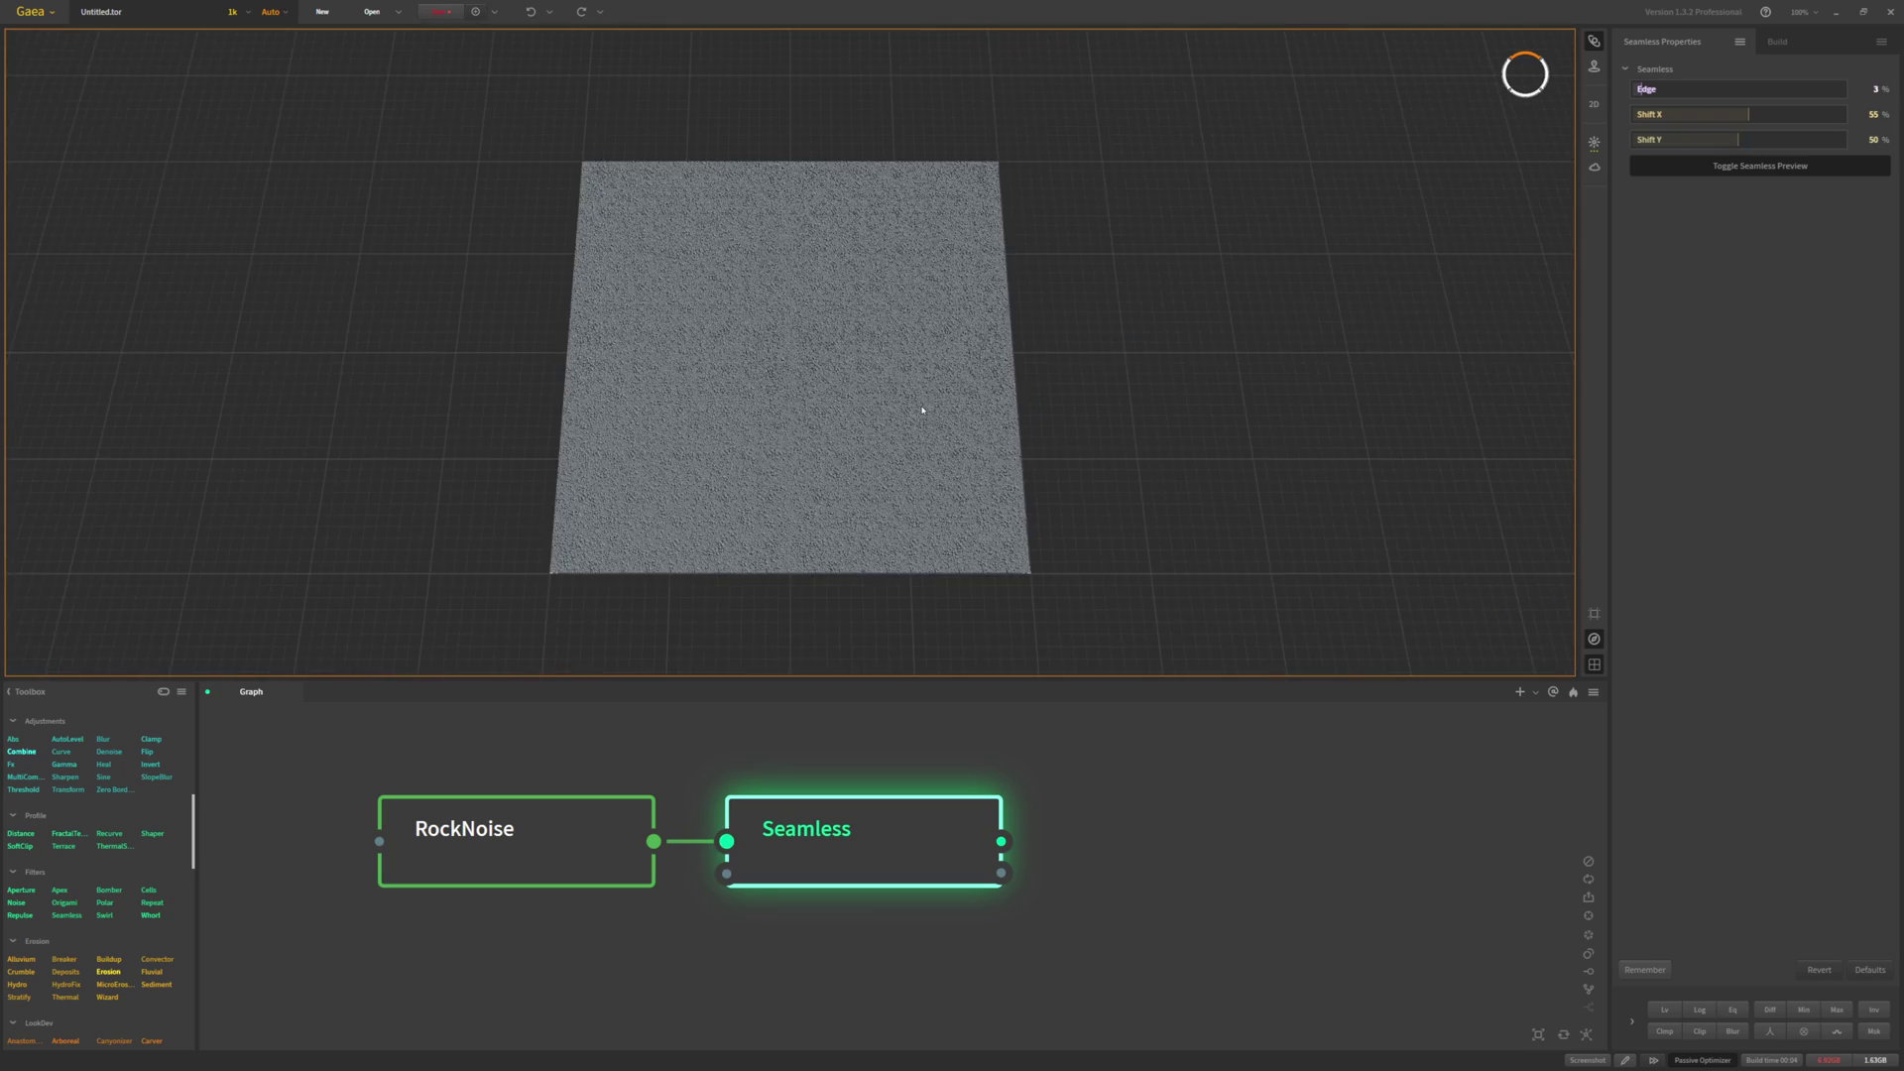
pyautogui.scroll(5, 922, 412)
pyautogui.moveTo(922, 412)
pyautogui.mouseDown()
pyautogui.moveTo(846, 395)
pyautogui.moveTo(916, 423)
pyautogui.mouseUp()
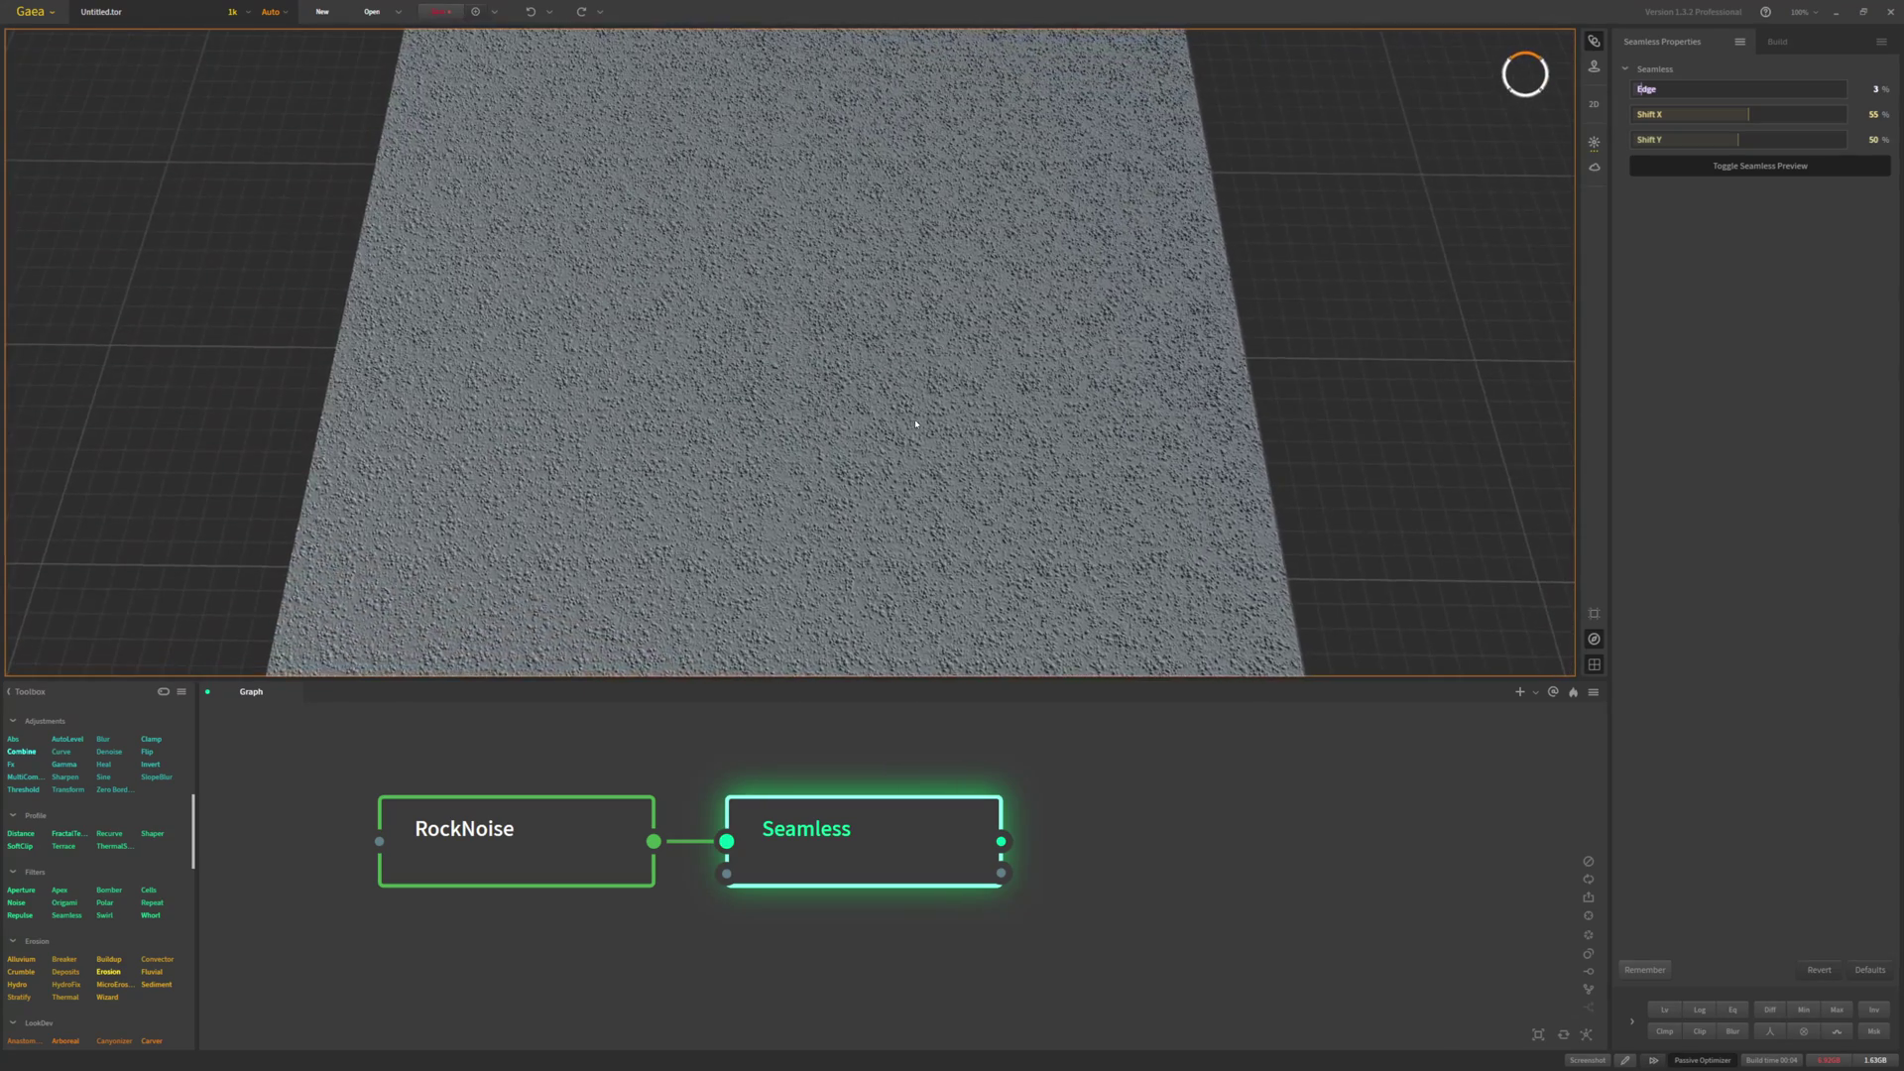
pyautogui.click(1737, 173)
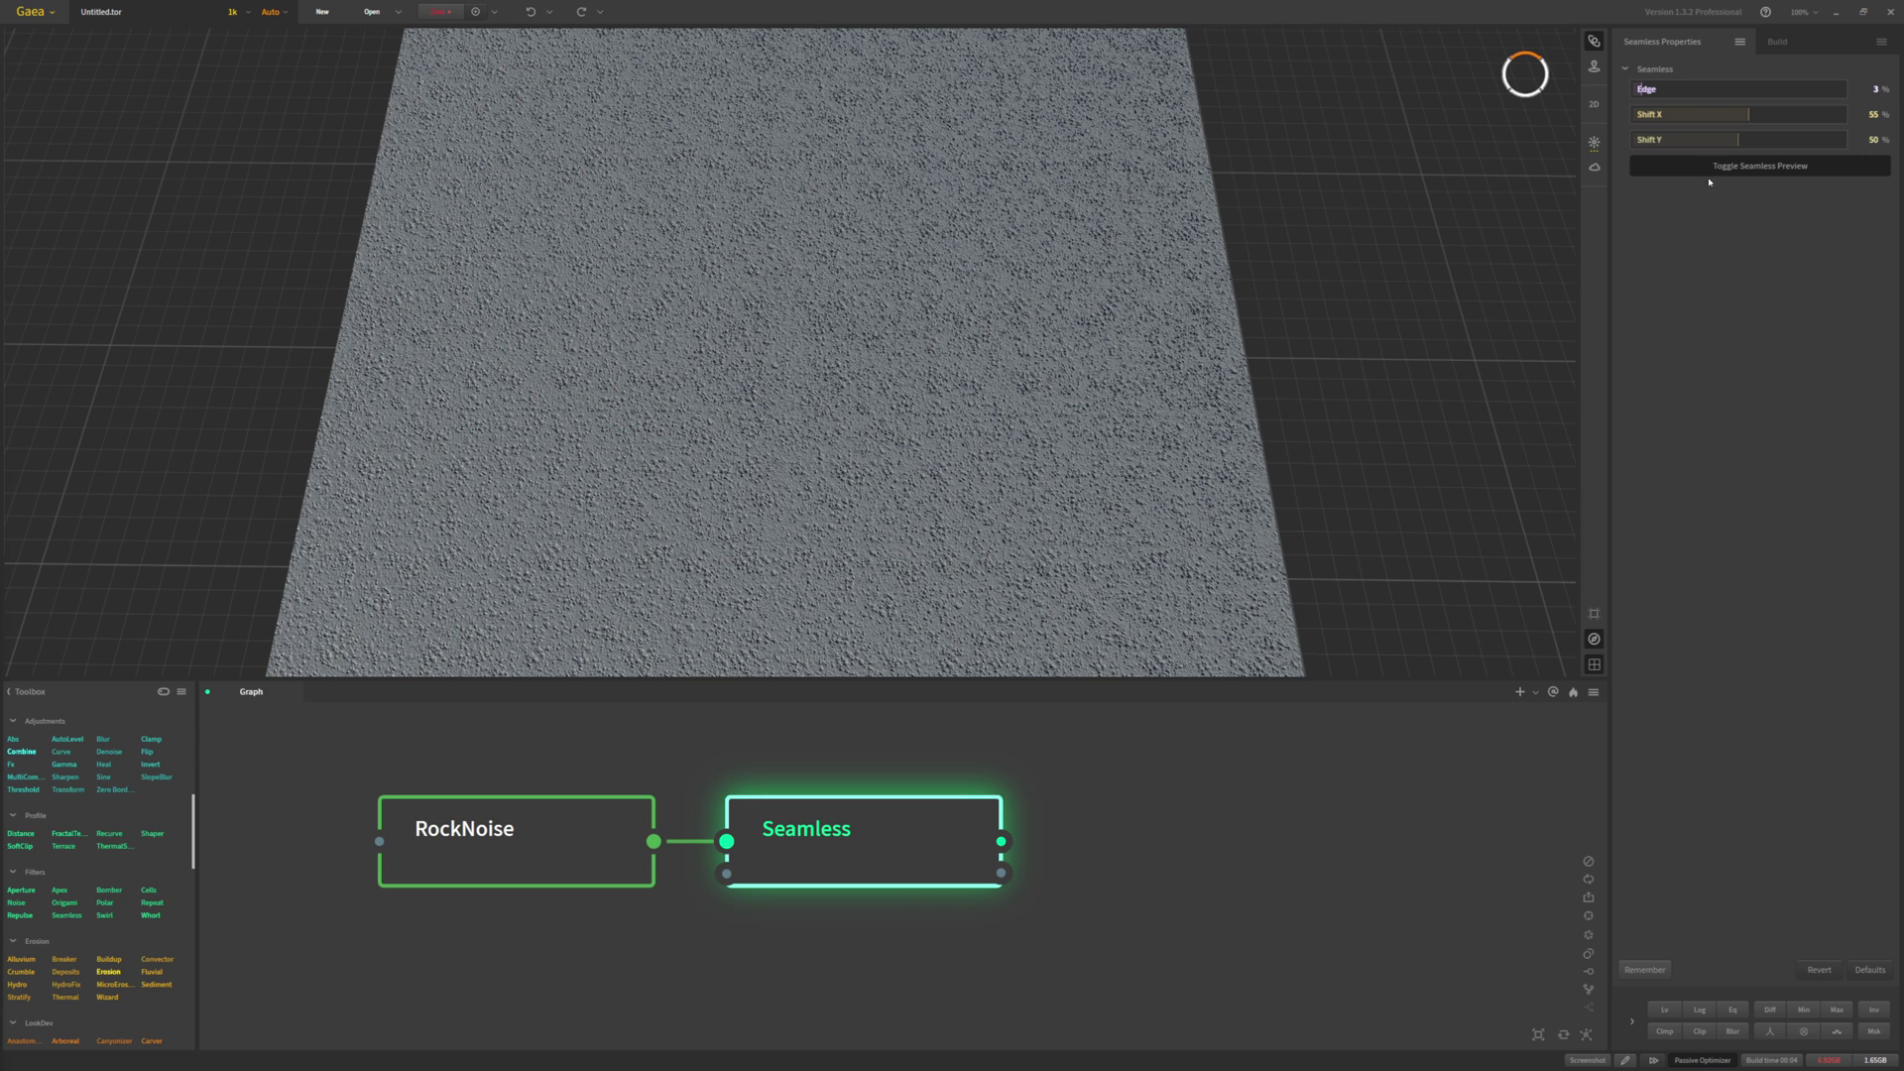
pyautogui.click(1736, 171)
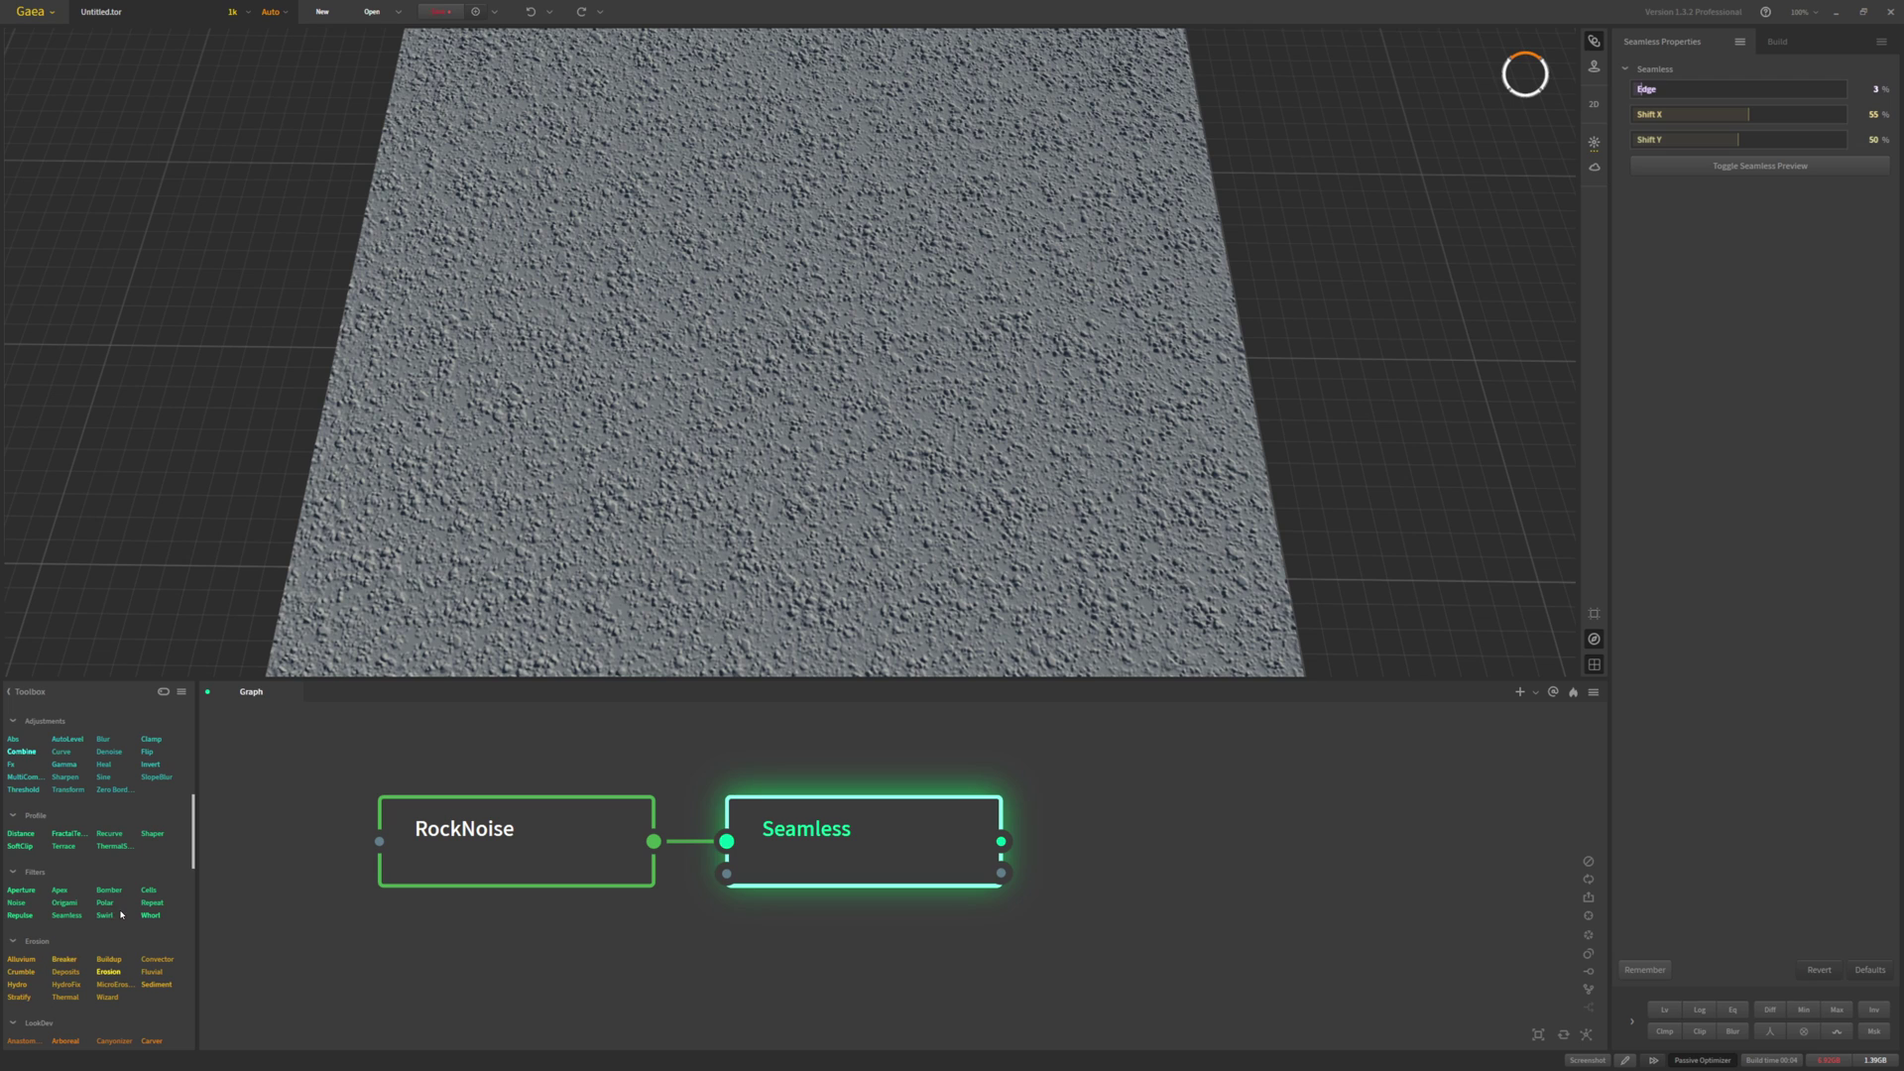
# Add a Surface node connected to the output of the Seamless node
pyautogui.scroll(-3, 121, 916)
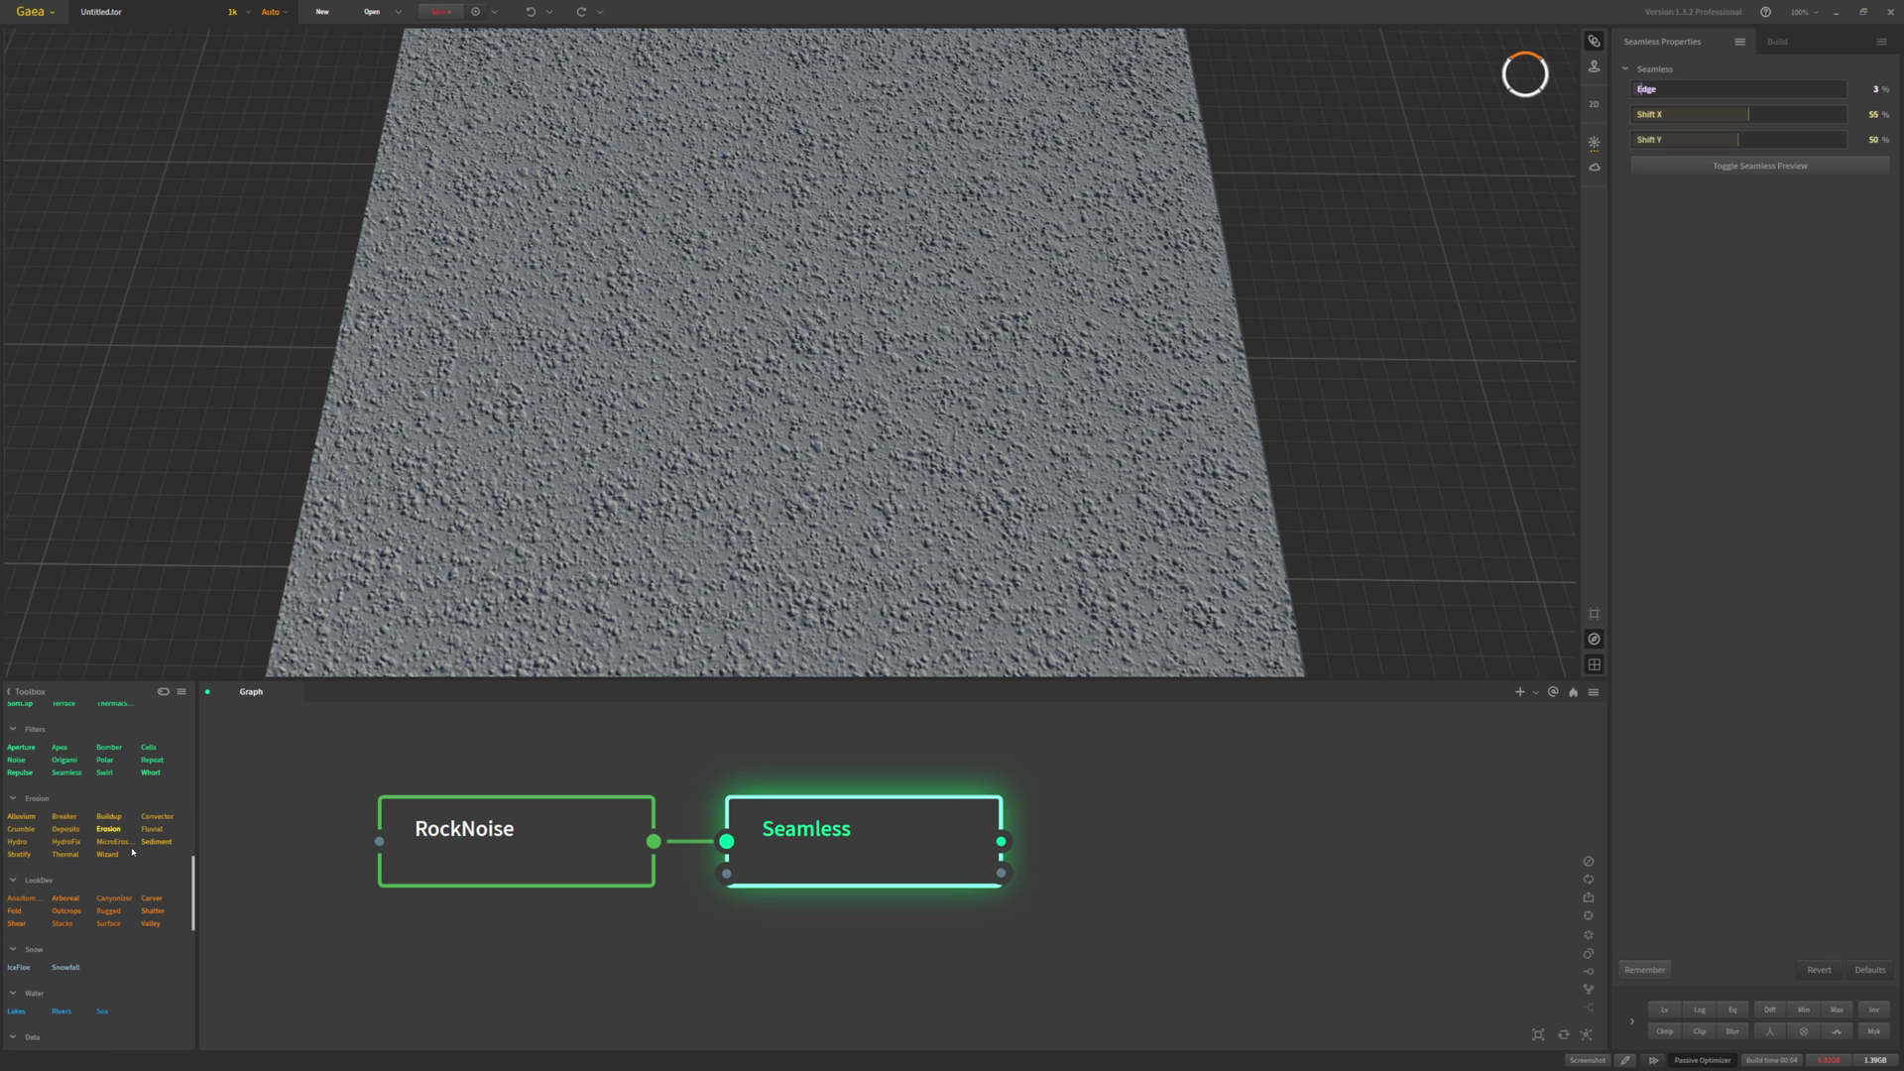
pyautogui.scroll(-2, 139, 847)
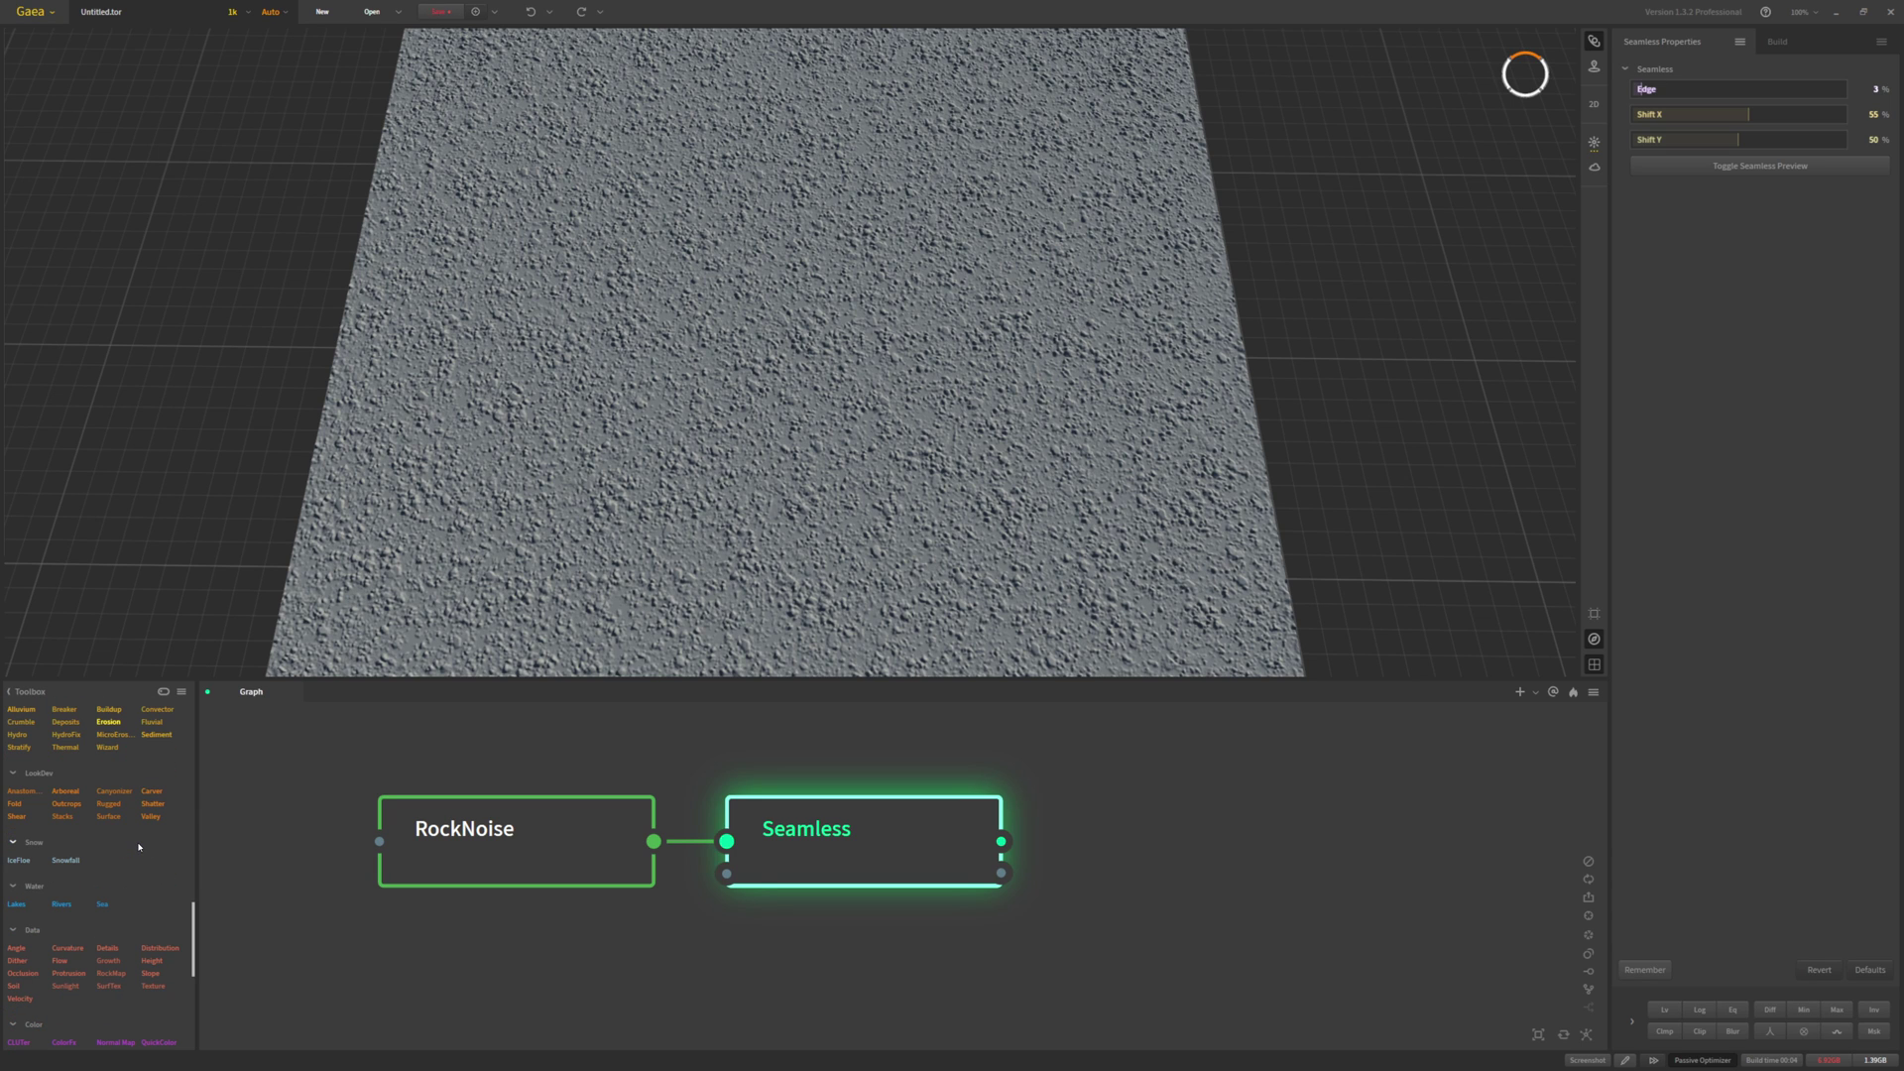
pyautogui.moveTo(102, 819); pyautogui.dragTo(1063, 823)
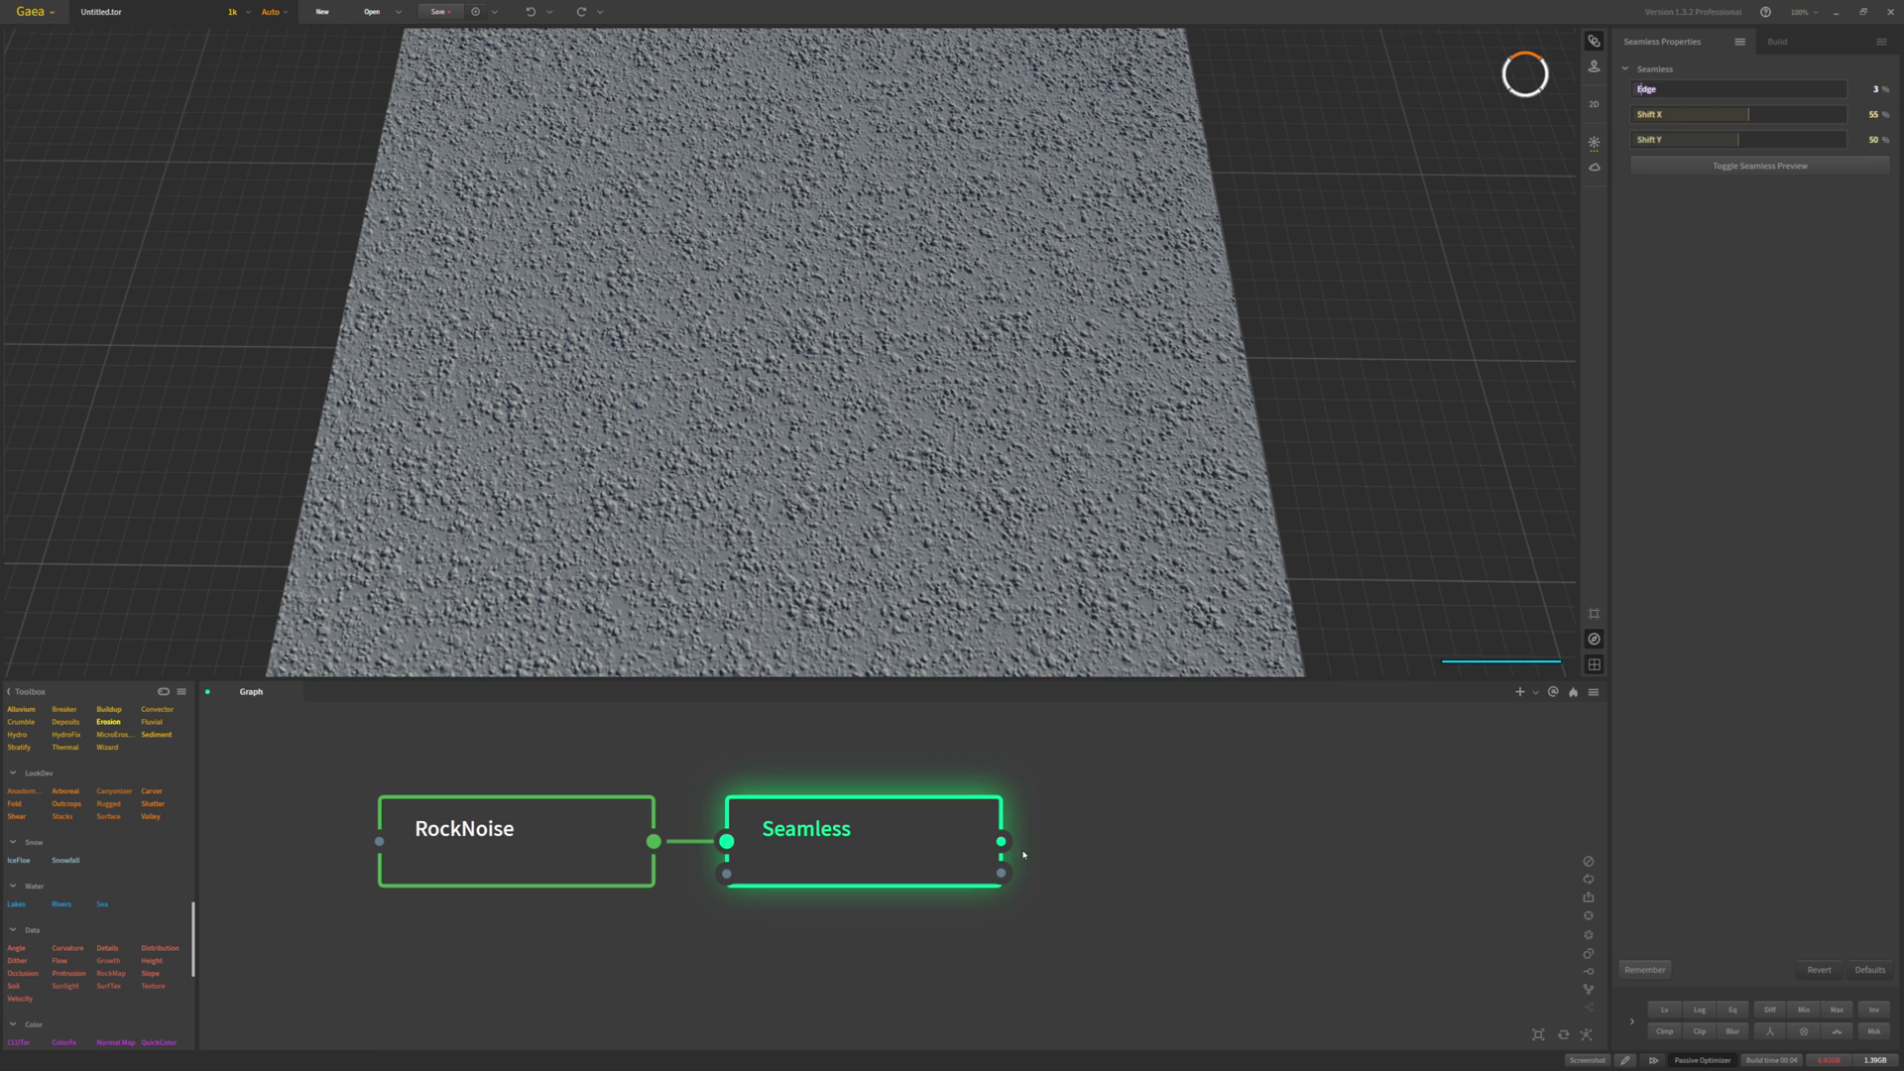
pyautogui.moveTo(1137, 882); pyautogui.dragTo(1173, 862)
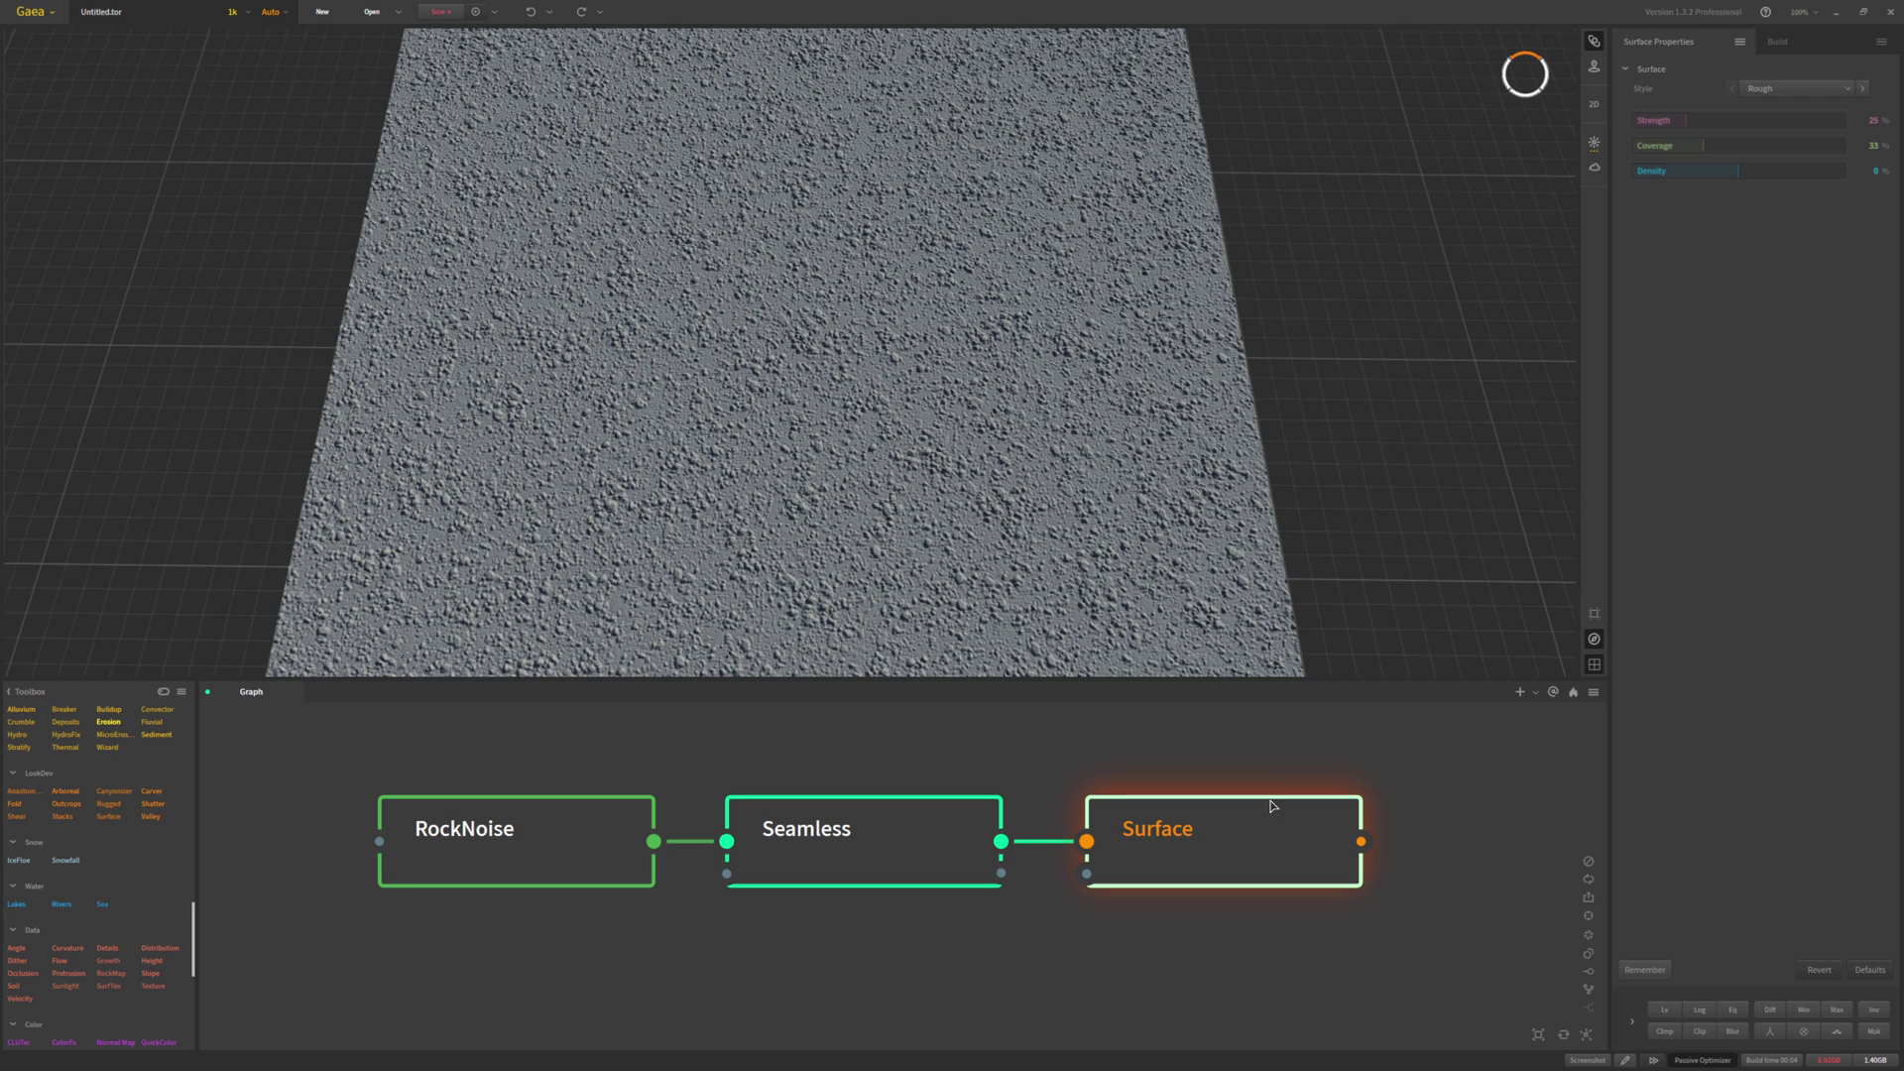
# Keep the Surface style at Rough and try a Strength of 85%
pyautogui.click(1790, 88)
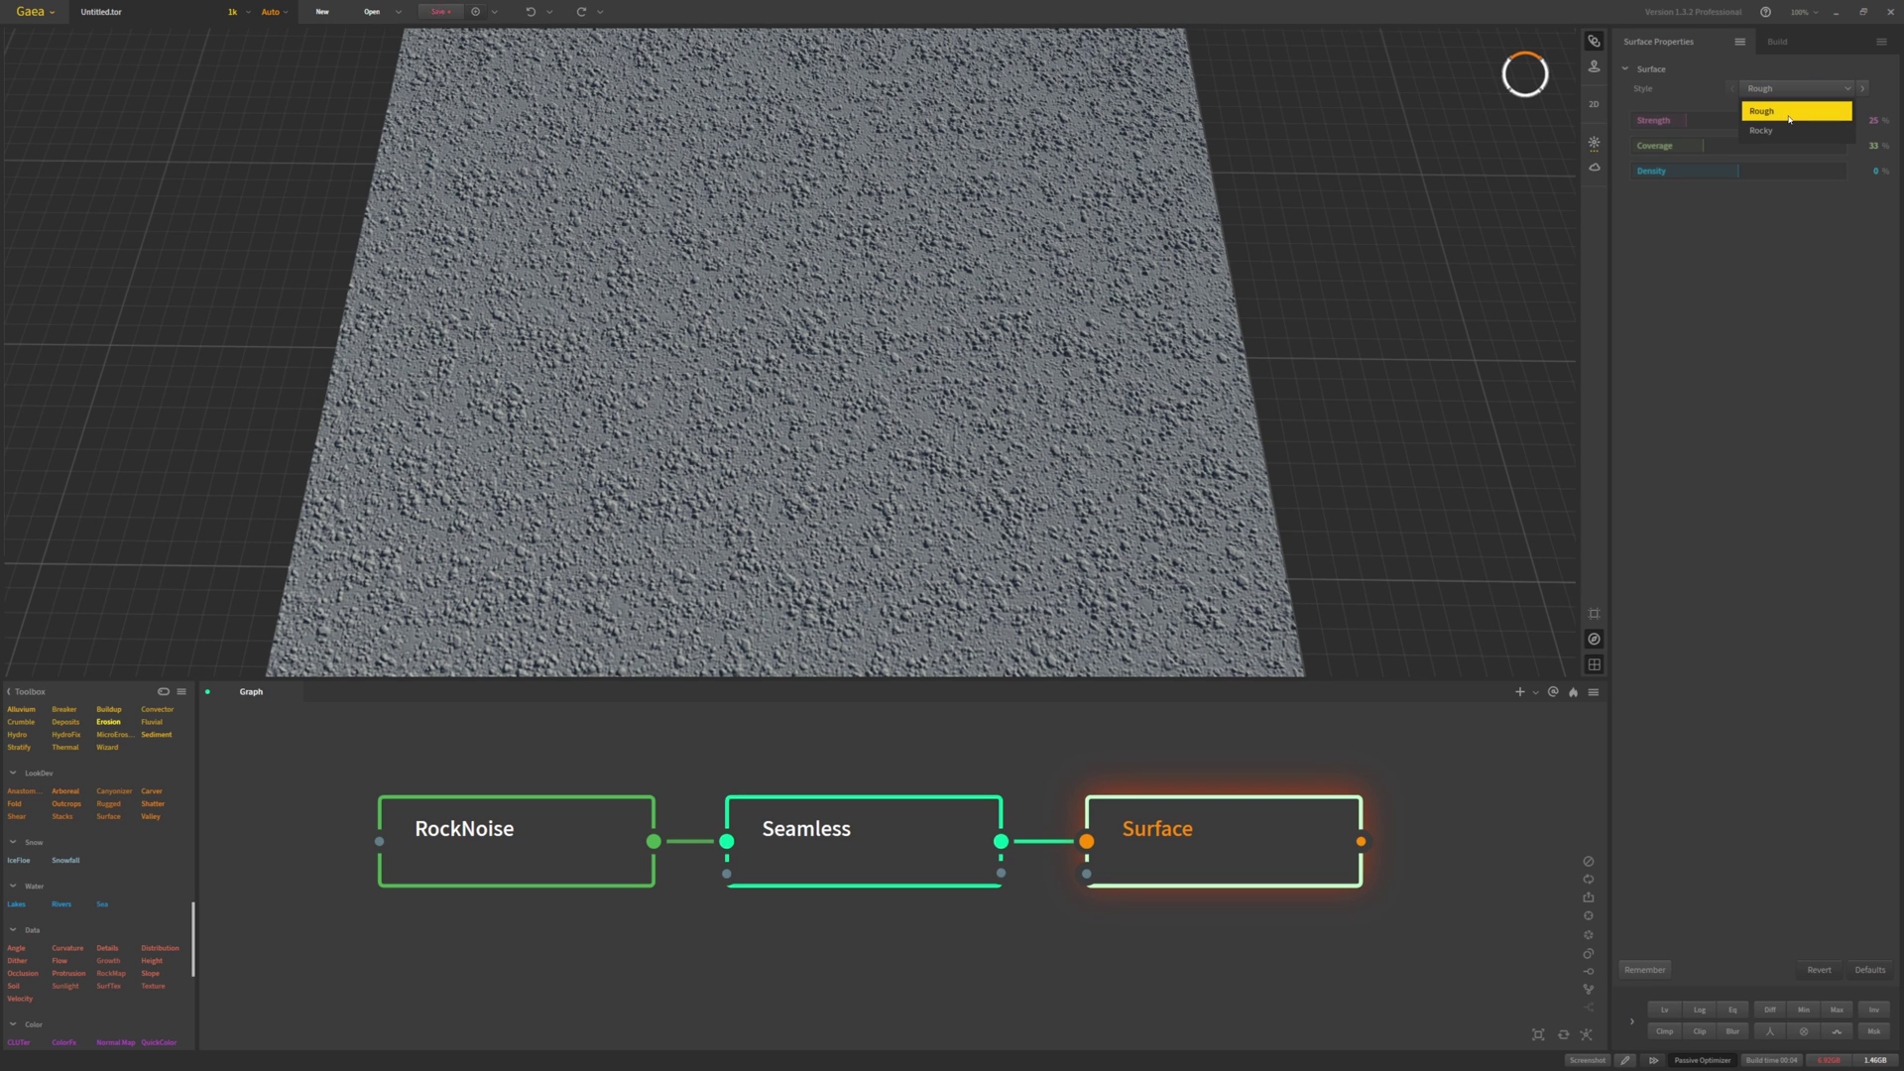
pyautogui.click(1788, 117)
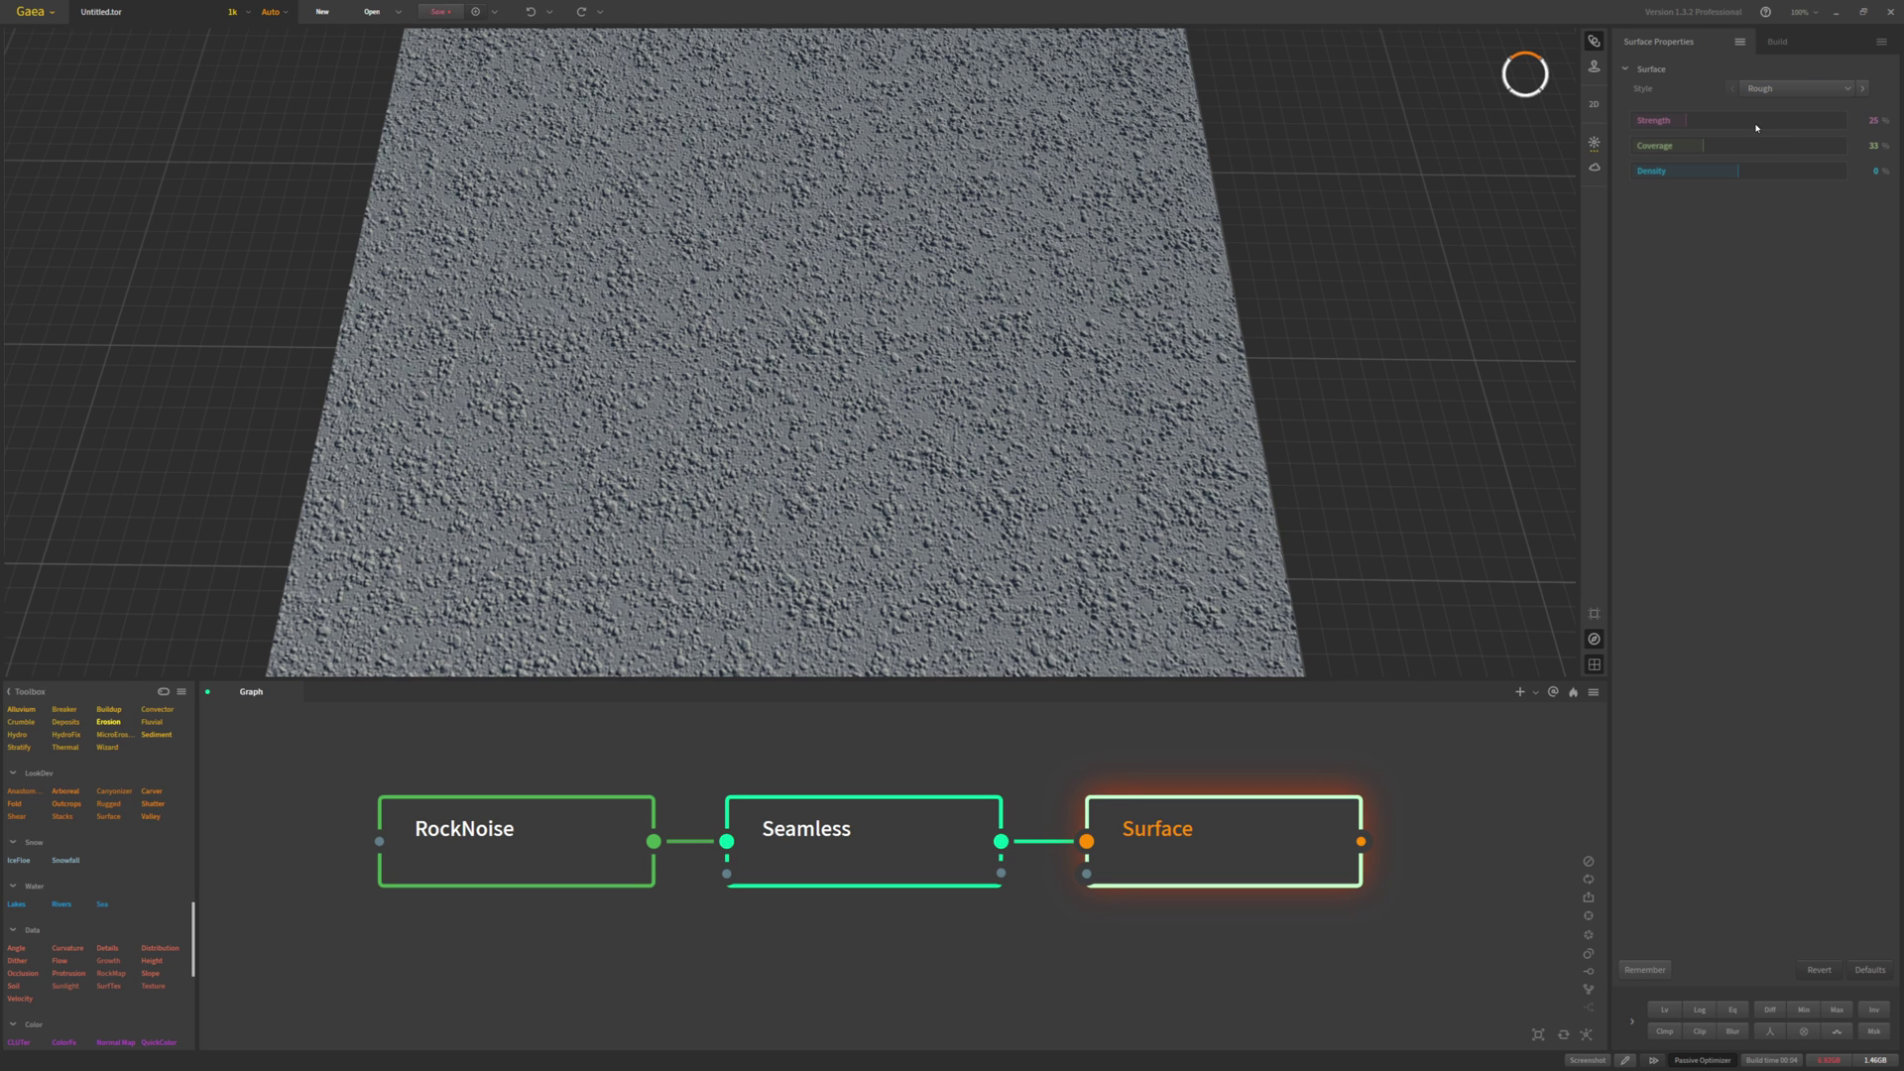
pyautogui.click(1873, 120)
pyautogui.press('Return')
pyautogui.click(1811, 120)
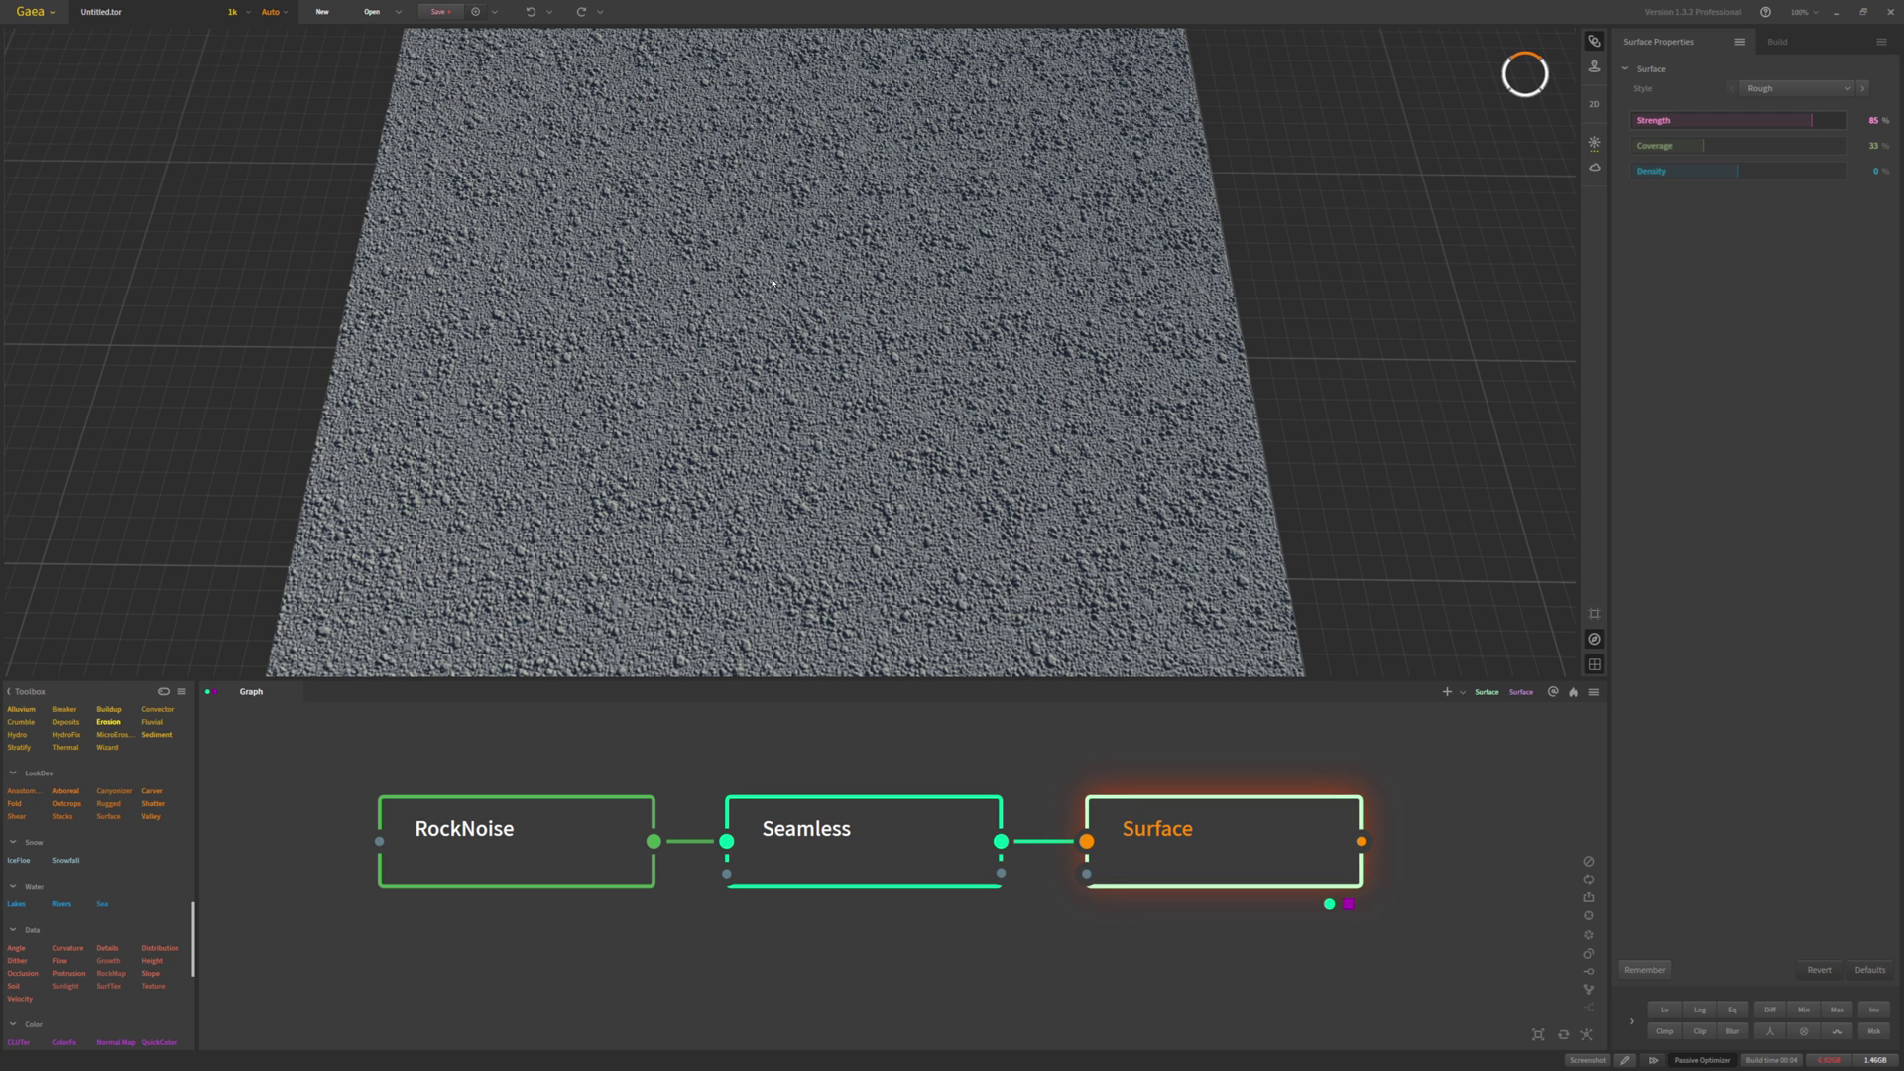
# Set the Surface Strength to 25% and compare the Seamless node with the Surface node
pyautogui.click(1695, 121)
pyautogui.click(1872, 123)
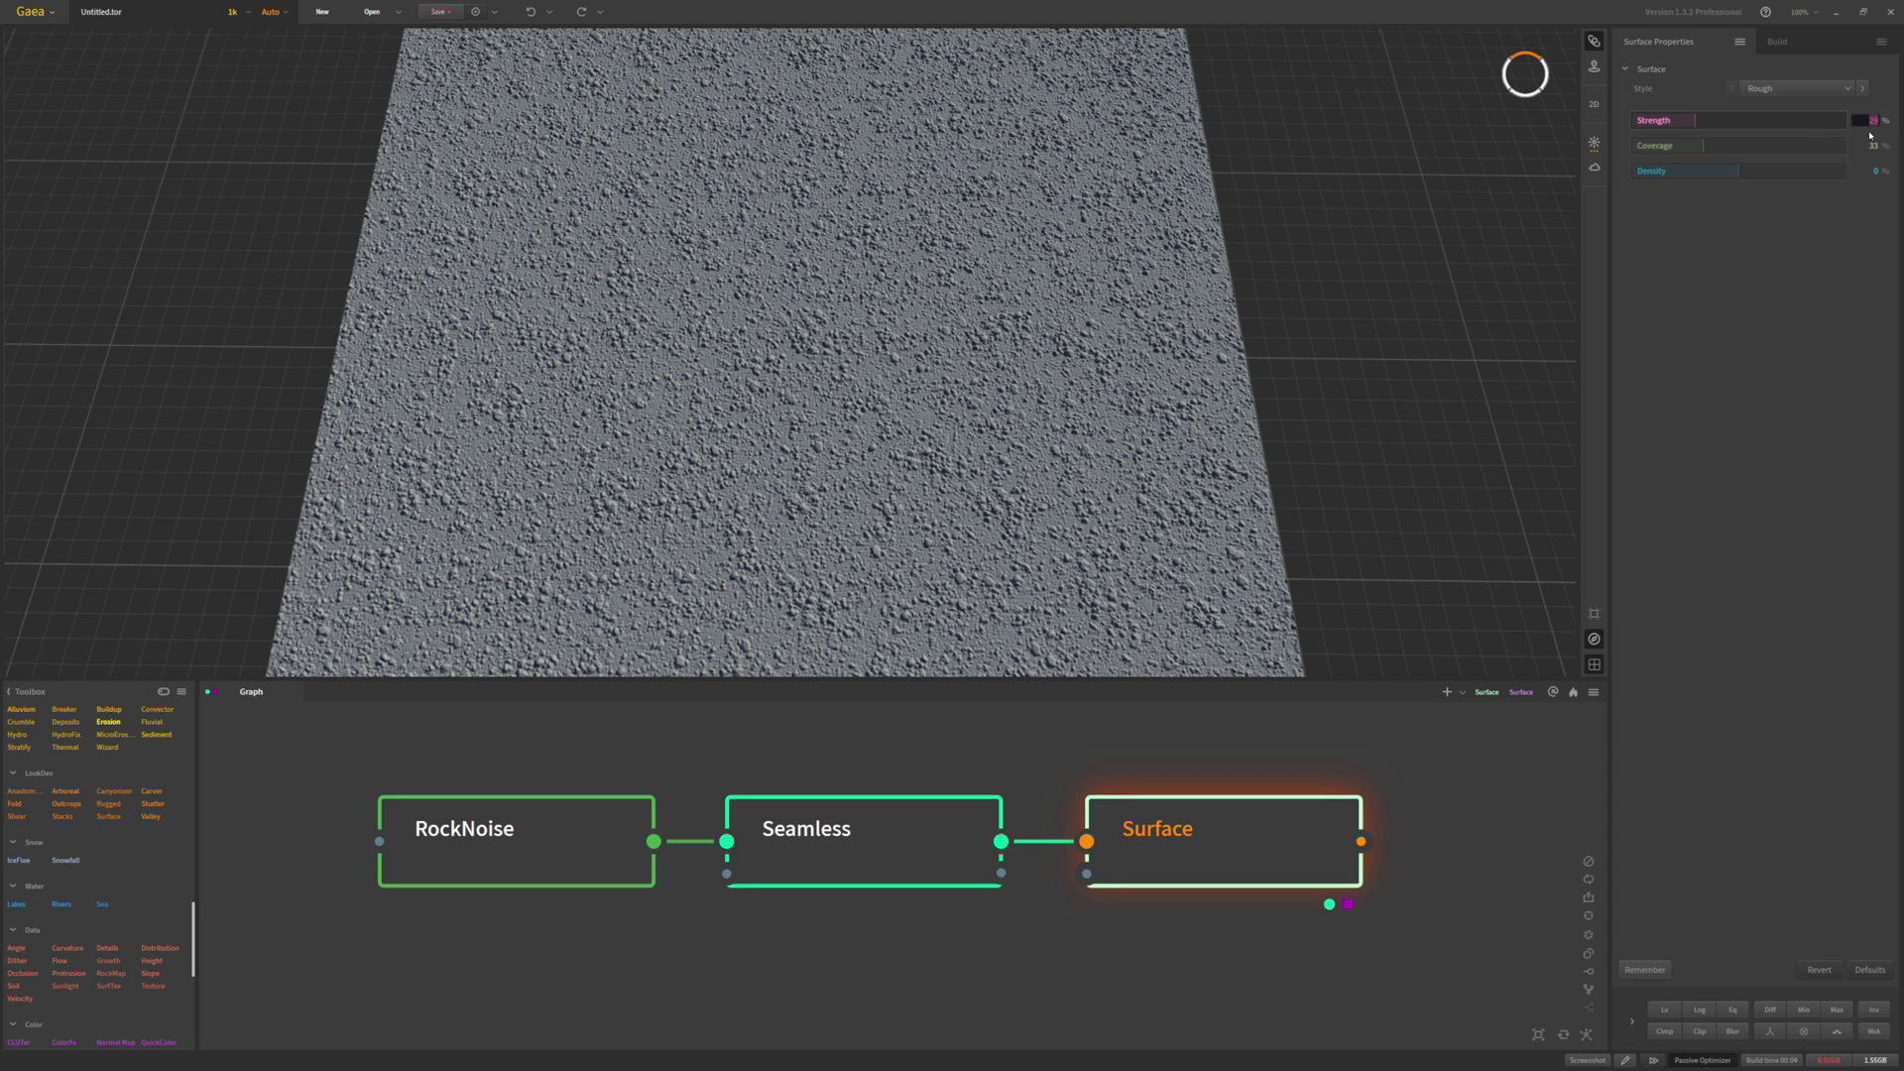
pyautogui.write('25')
pyautogui.press('Return')
pyautogui.click(930, 861)
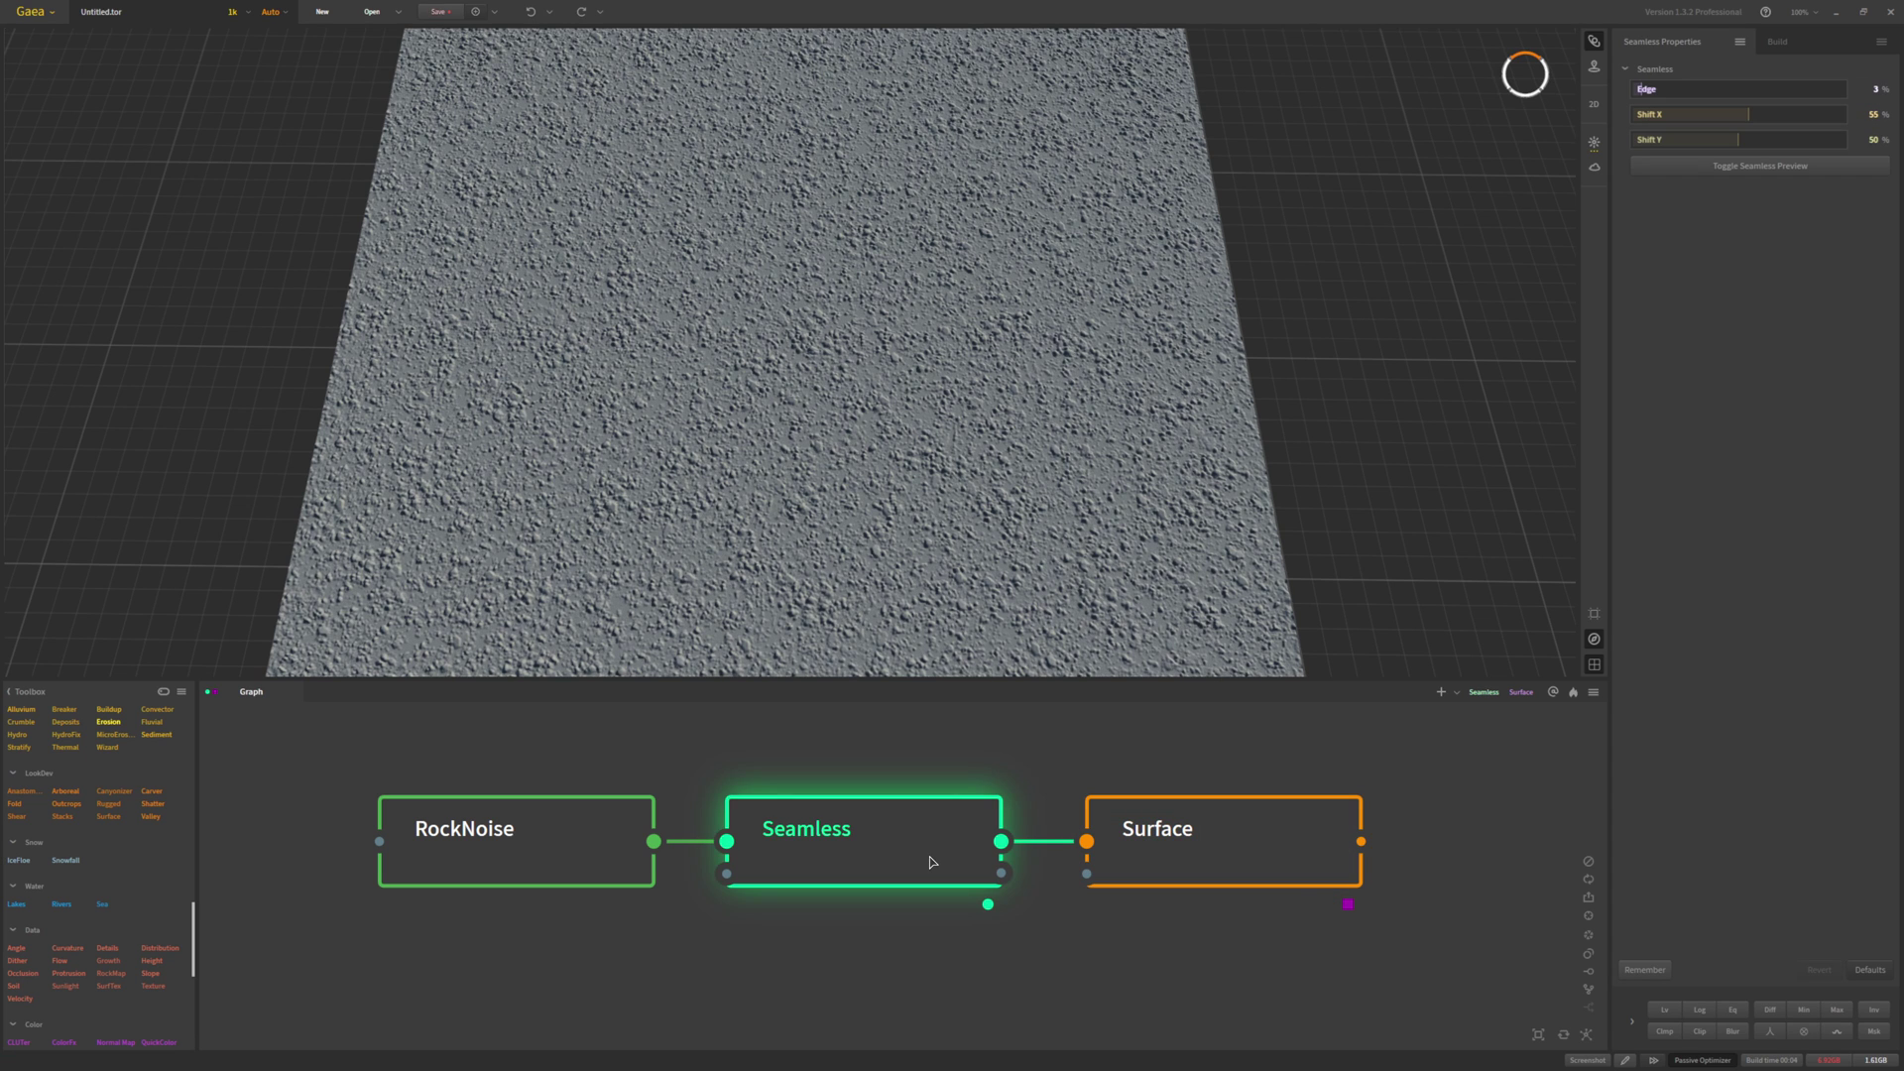
pyautogui.click(1218, 845)
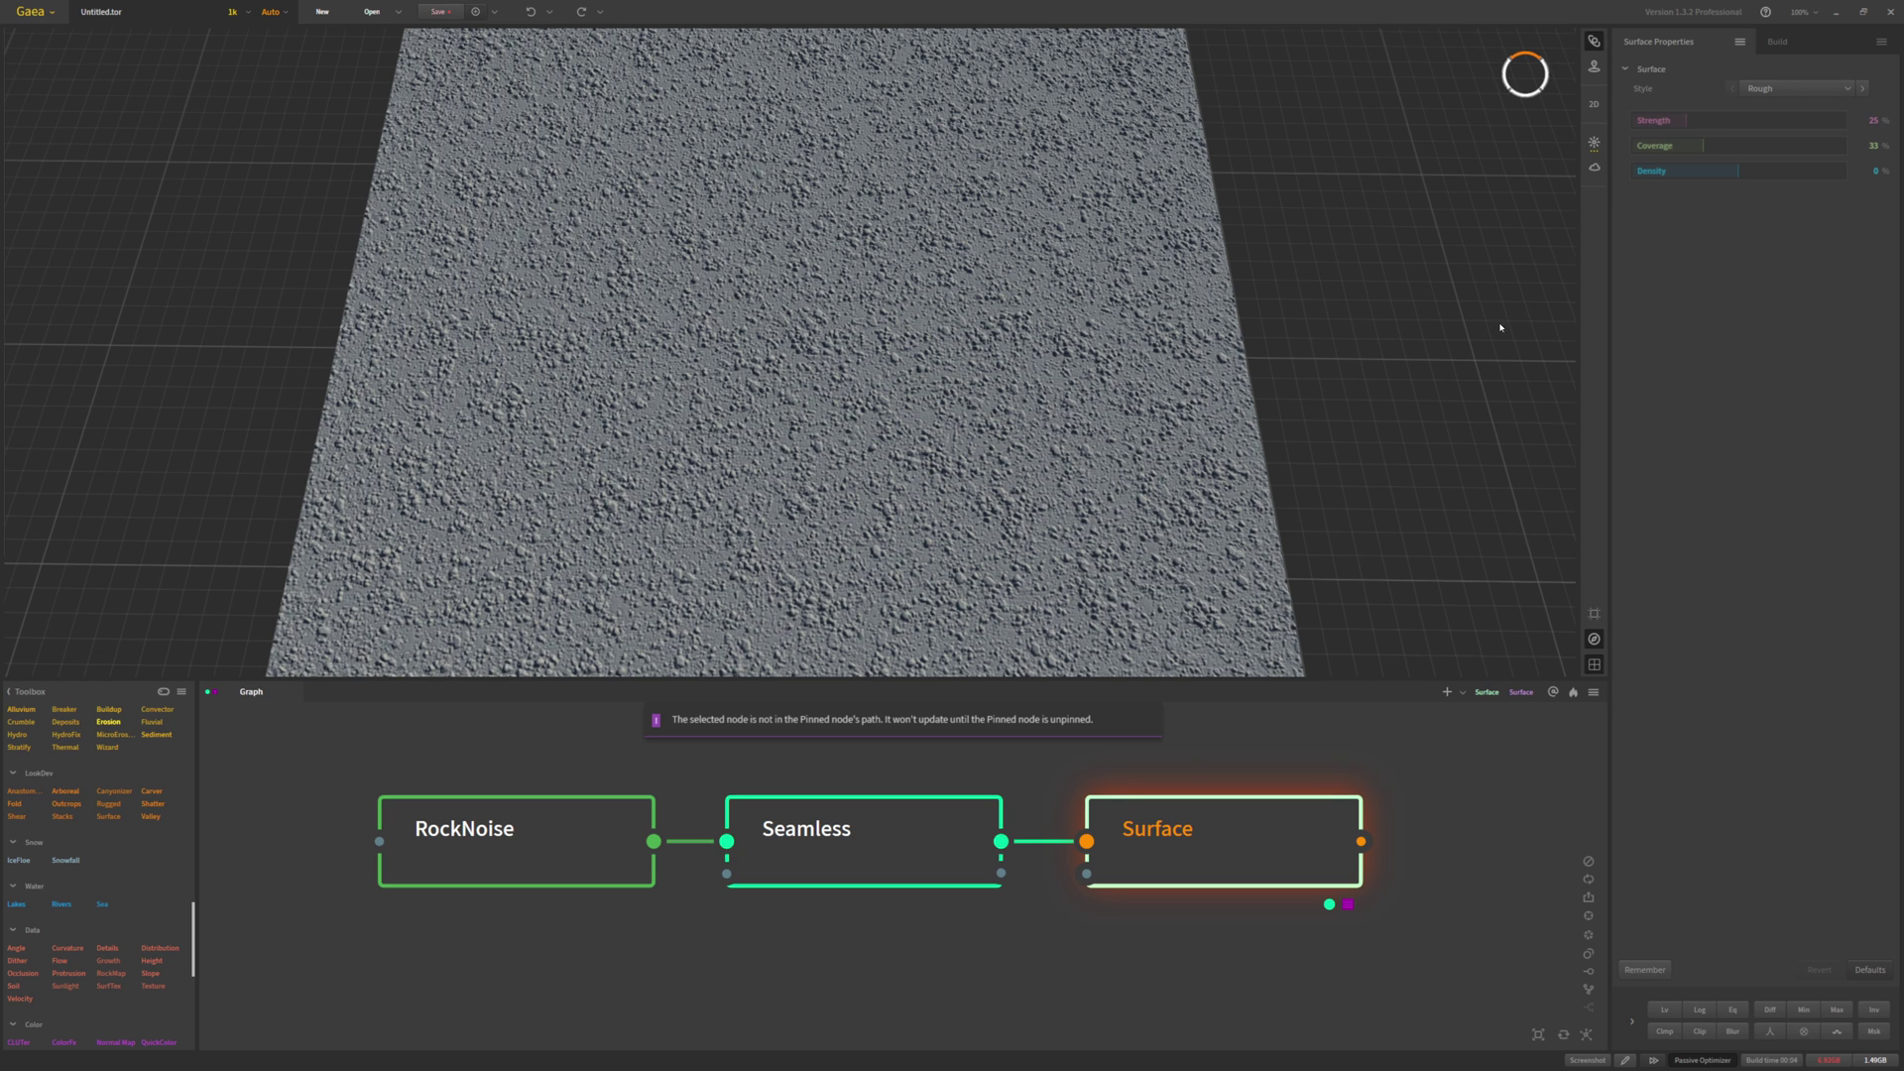
# Try the Rocky style on the Surface node with a Strength of 77%
pyautogui.click(1774, 97)
pyautogui.click(1772, 117)
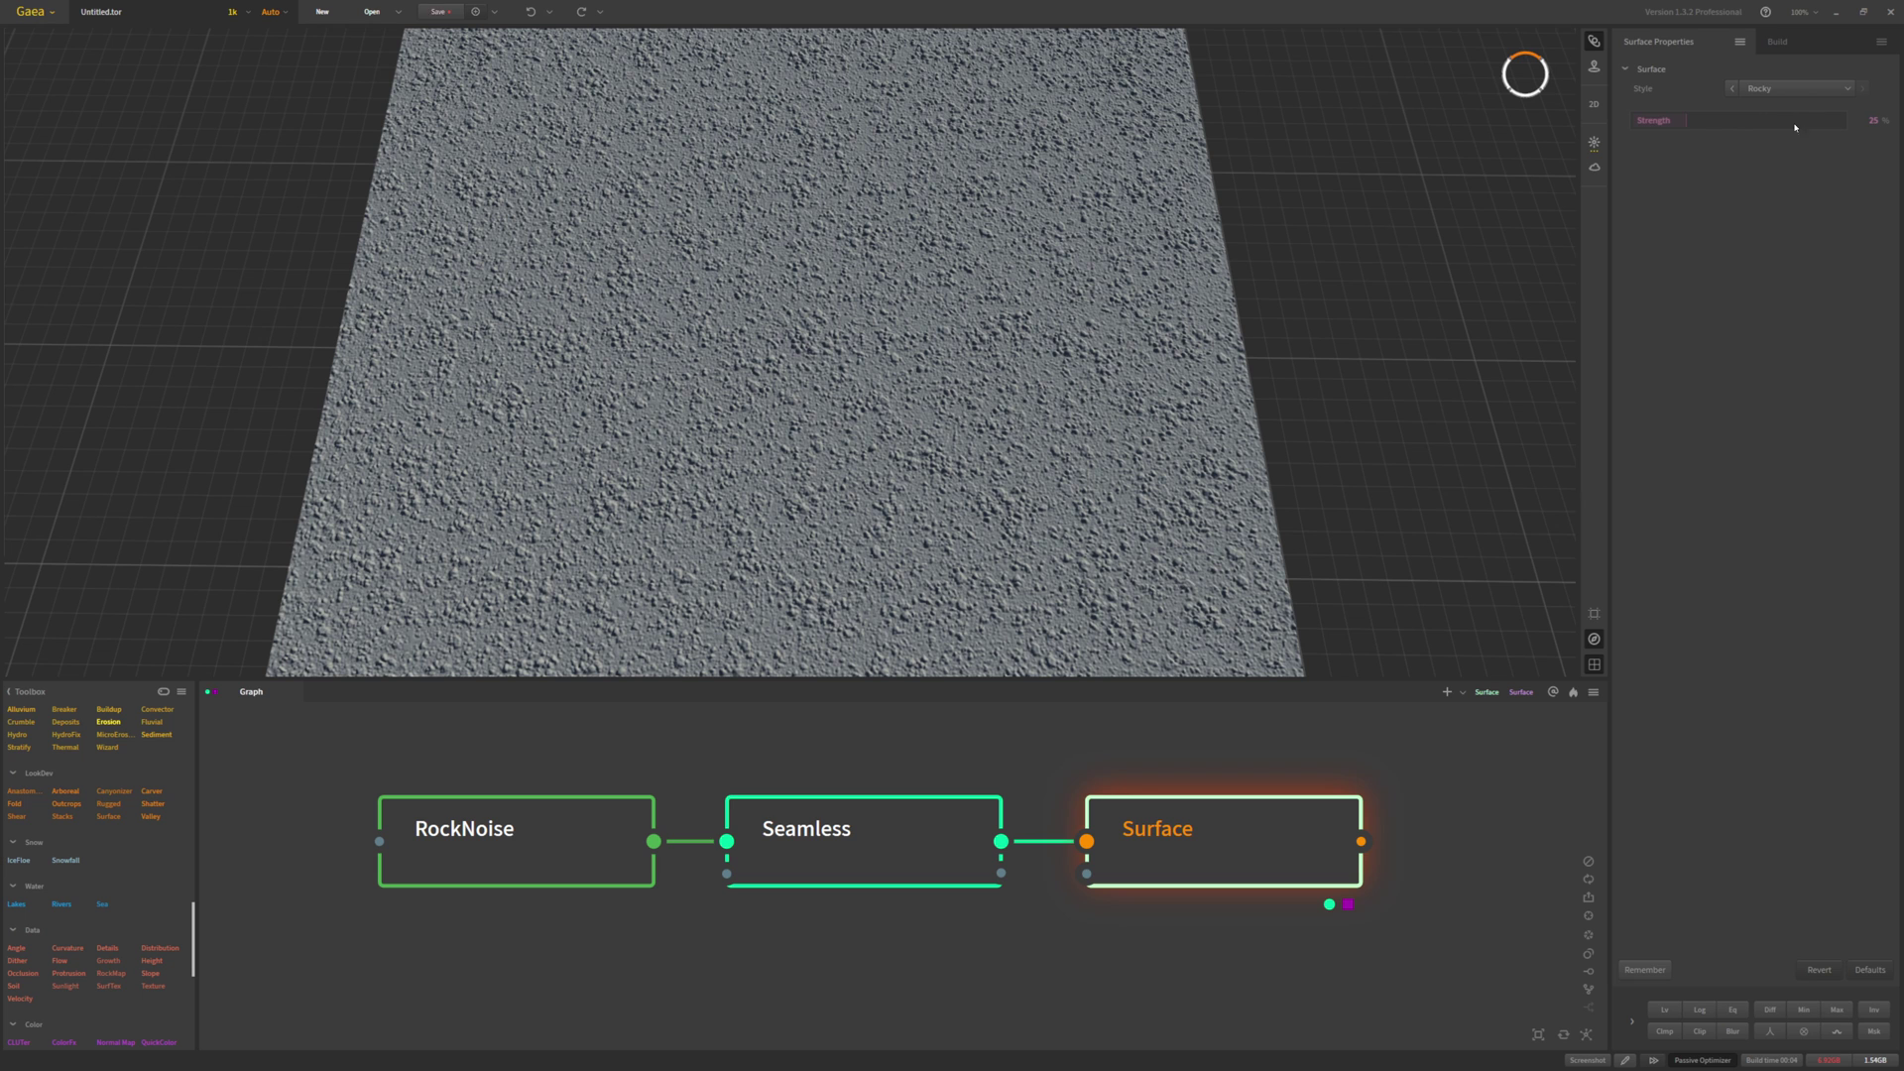
pyautogui.click(1794, 122)
# Switch the Surface style to Rough and set its Strength to 50%
pyautogui.click(1785, 88)
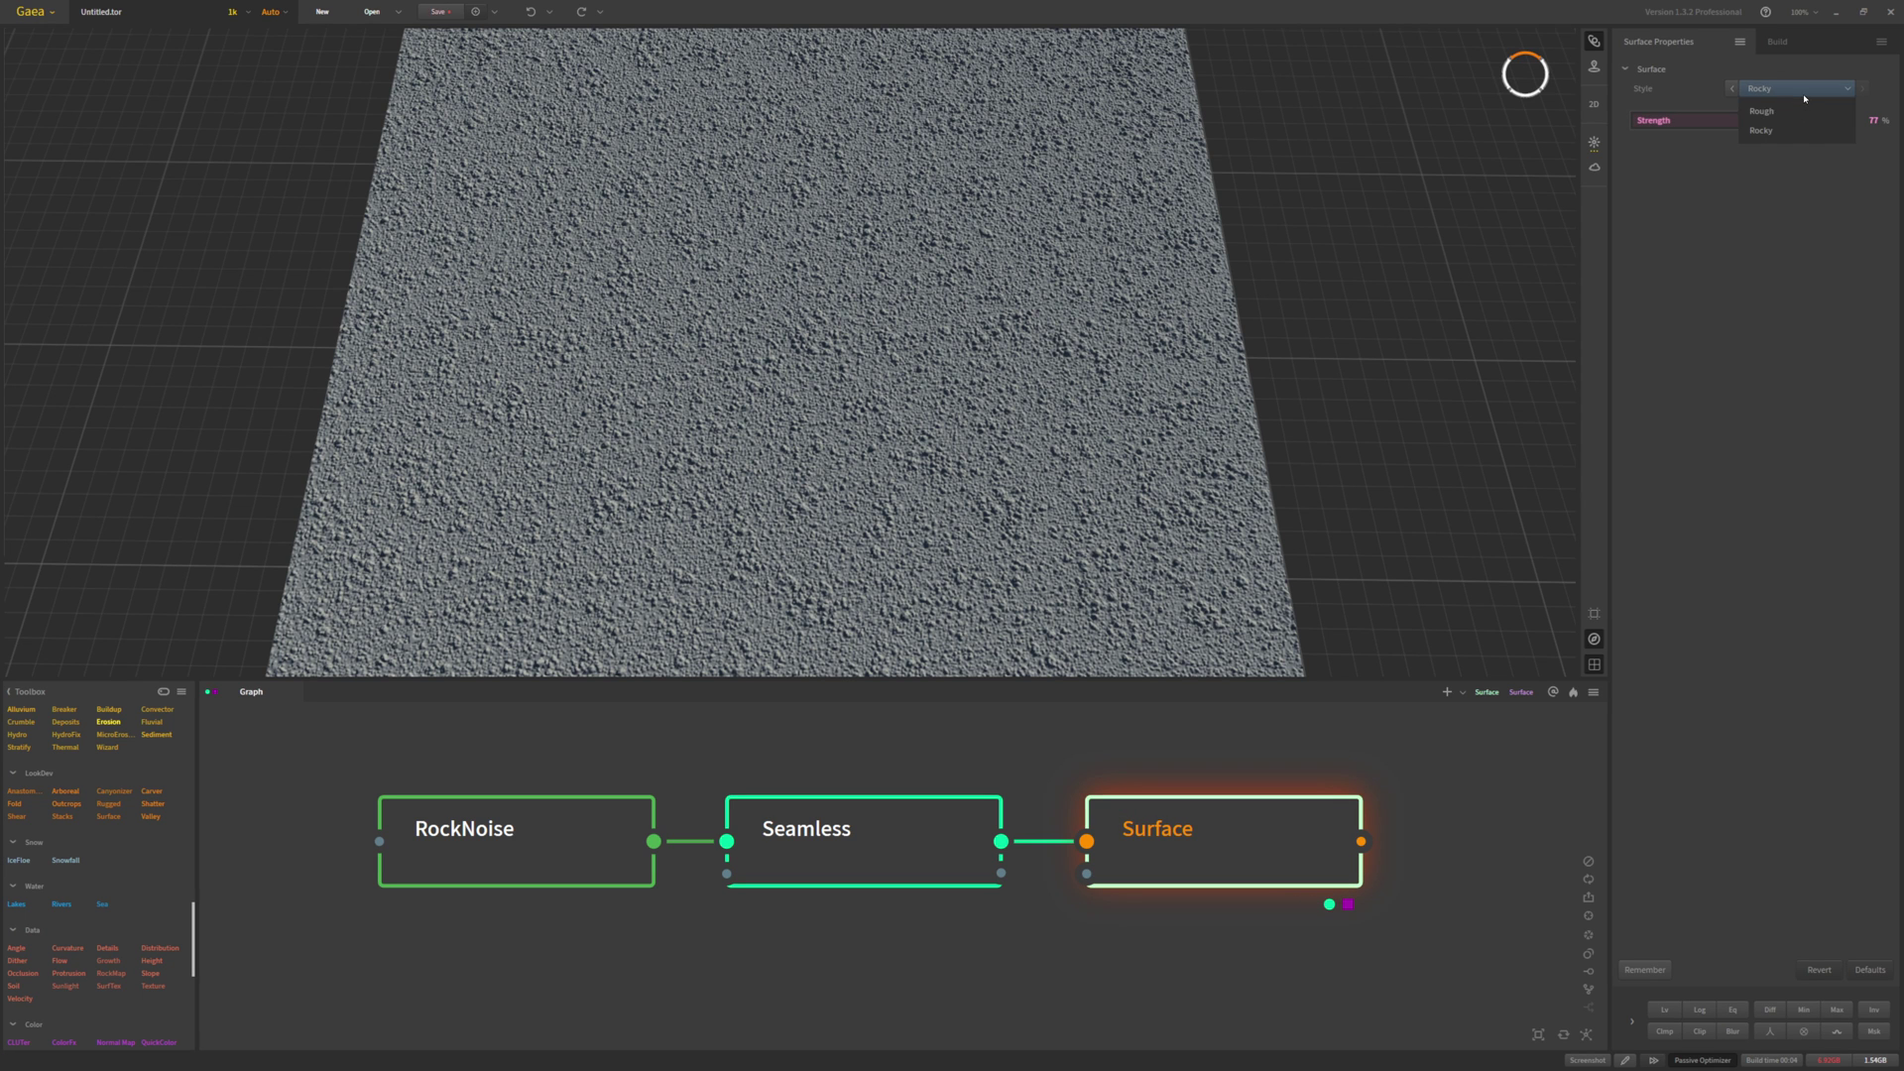
pyautogui.click(1772, 101)
pyautogui.click(1863, 121)
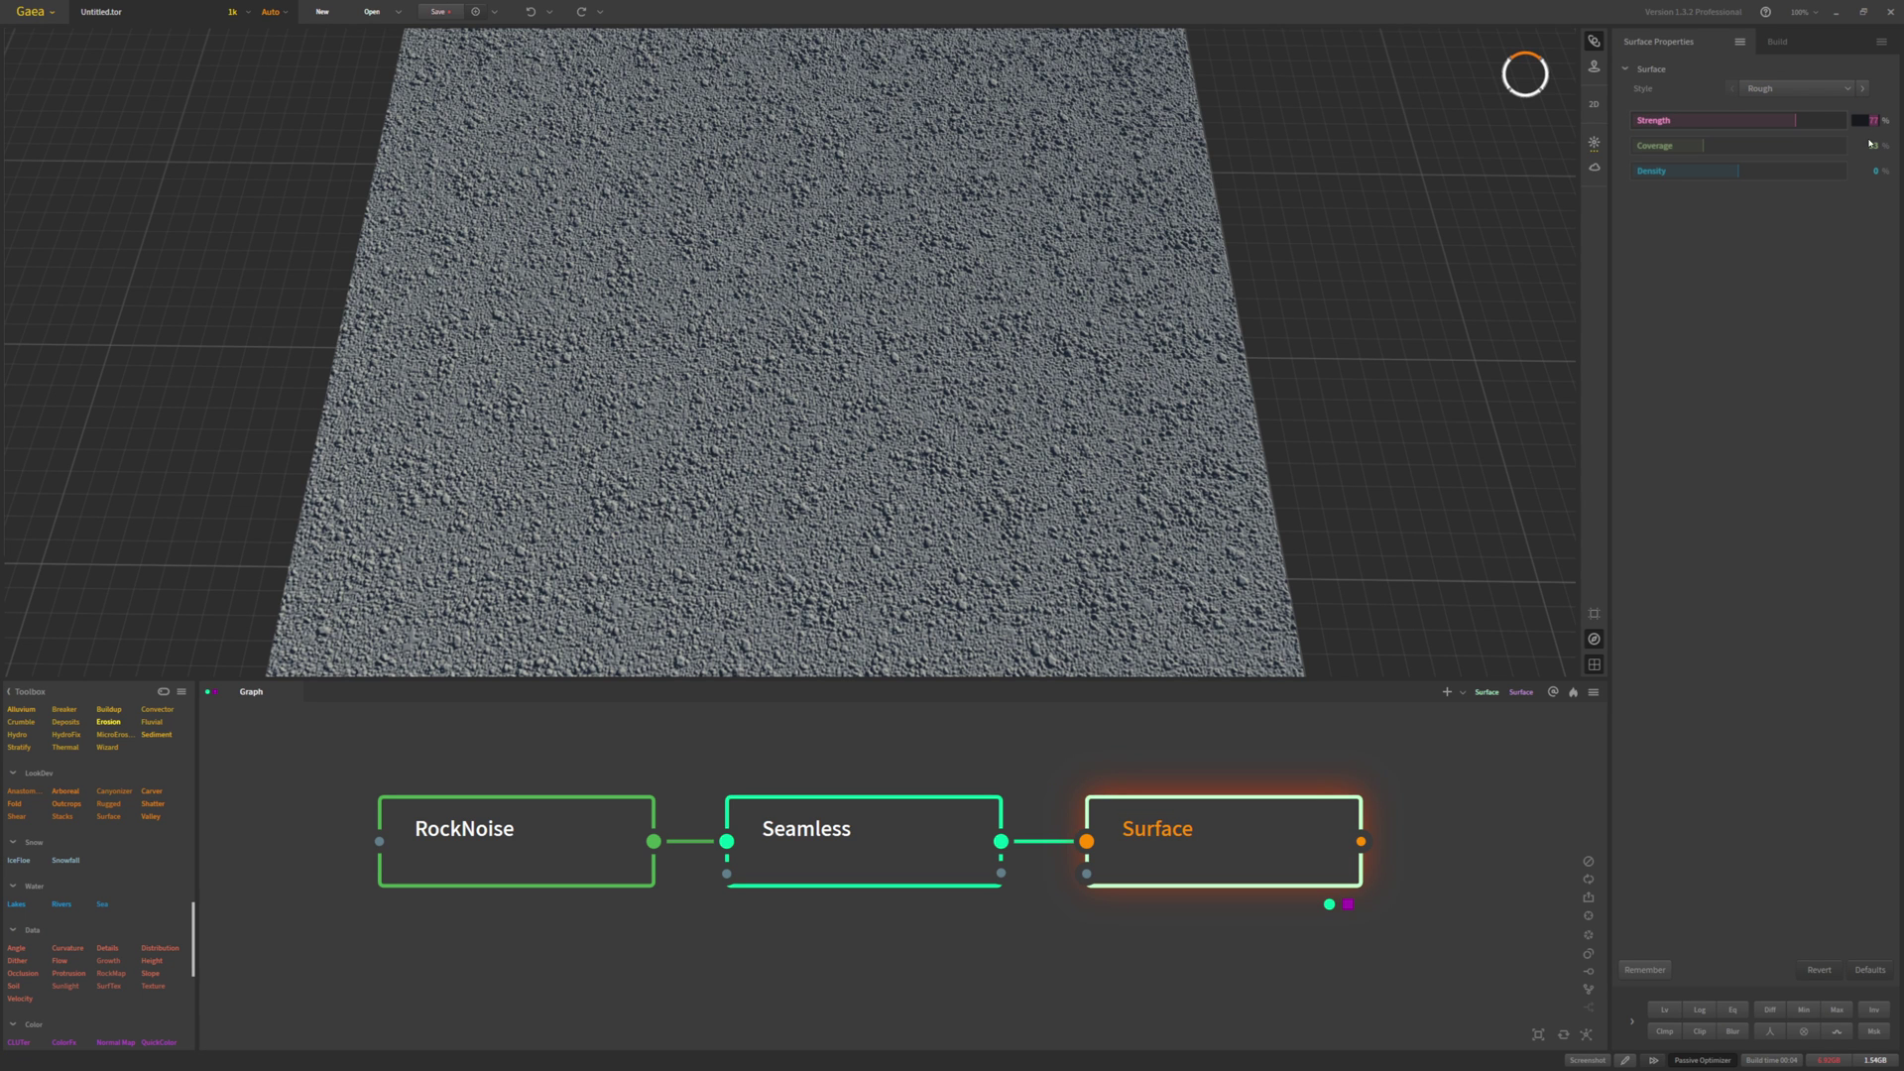
pyautogui.write('50')
pyautogui.press('Return')
pyautogui.scroll(-3, 1114, 481)
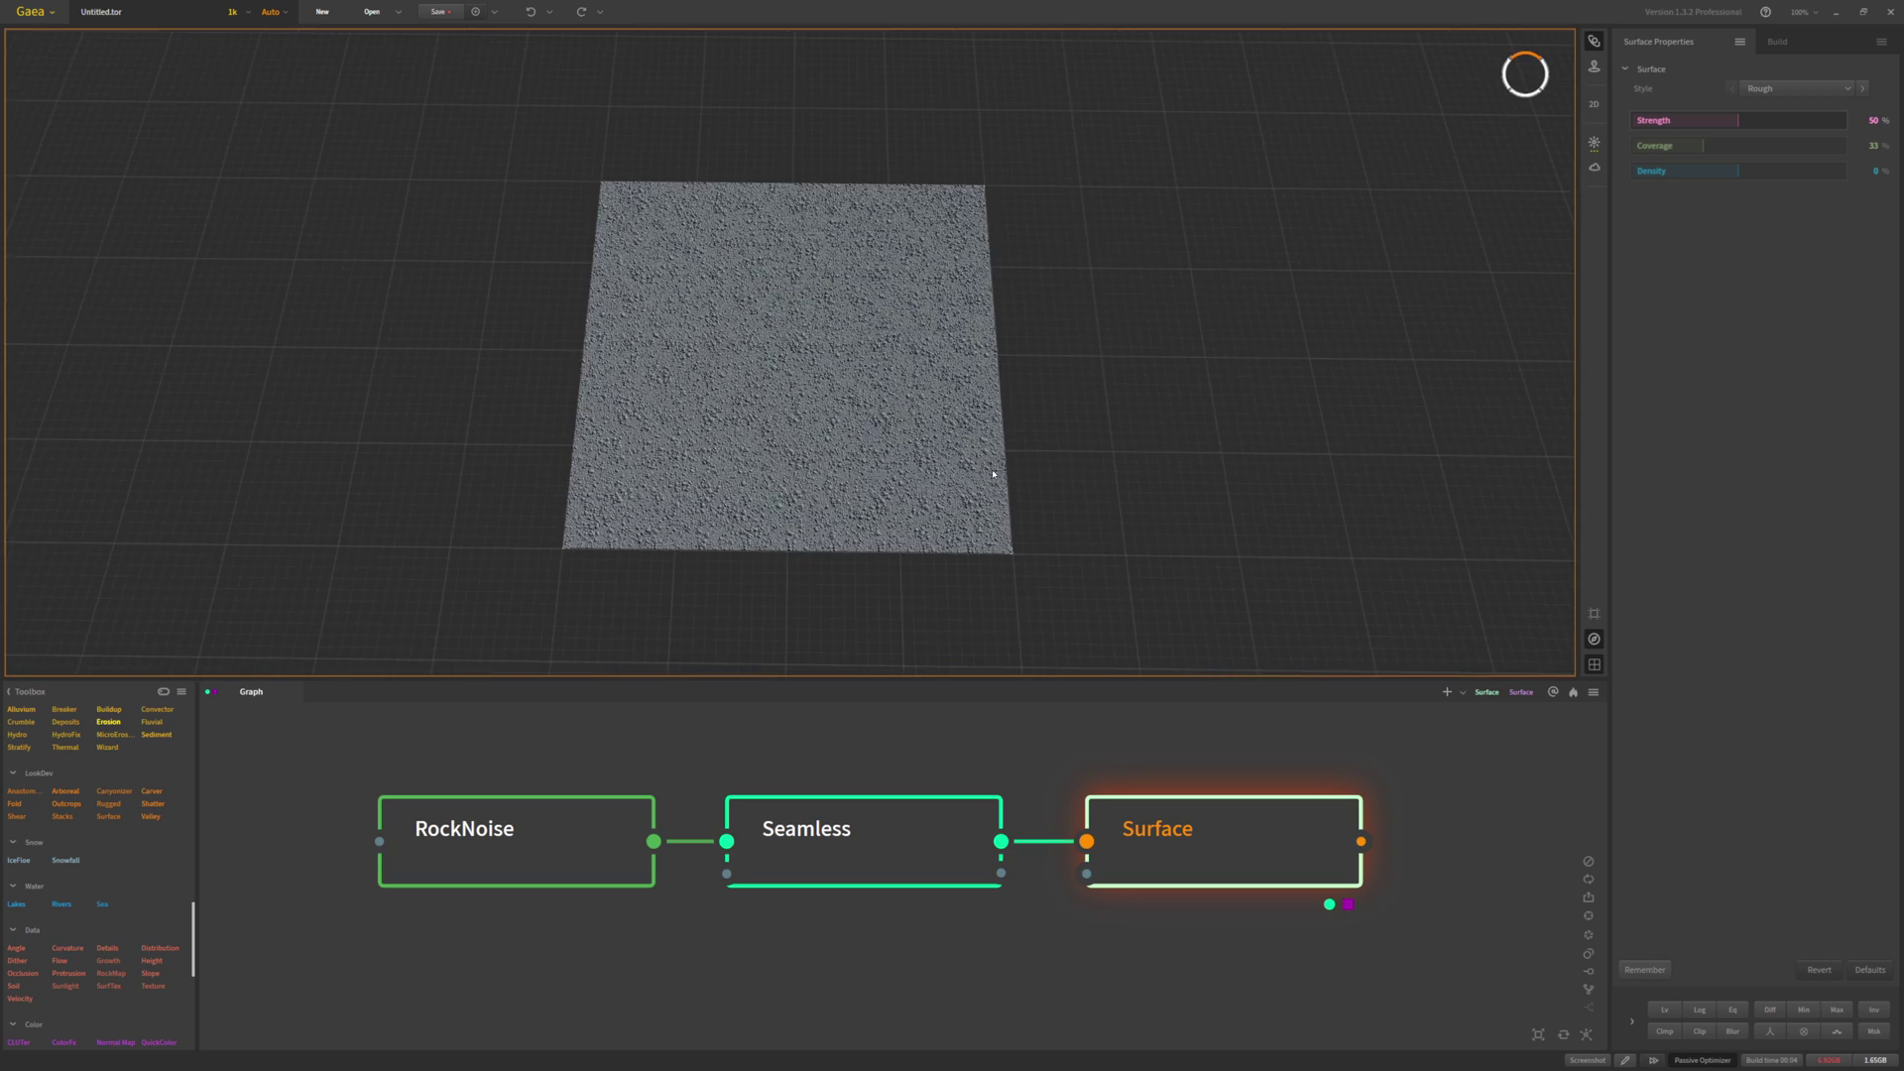
# Raise the preview resolution to 2k and inspect the rough Surface terrain up close
pyautogui.scroll(6, 1114, 481)
pyautogui.moveTo(1114, 481); pyautogui.dragTo(924, 454)
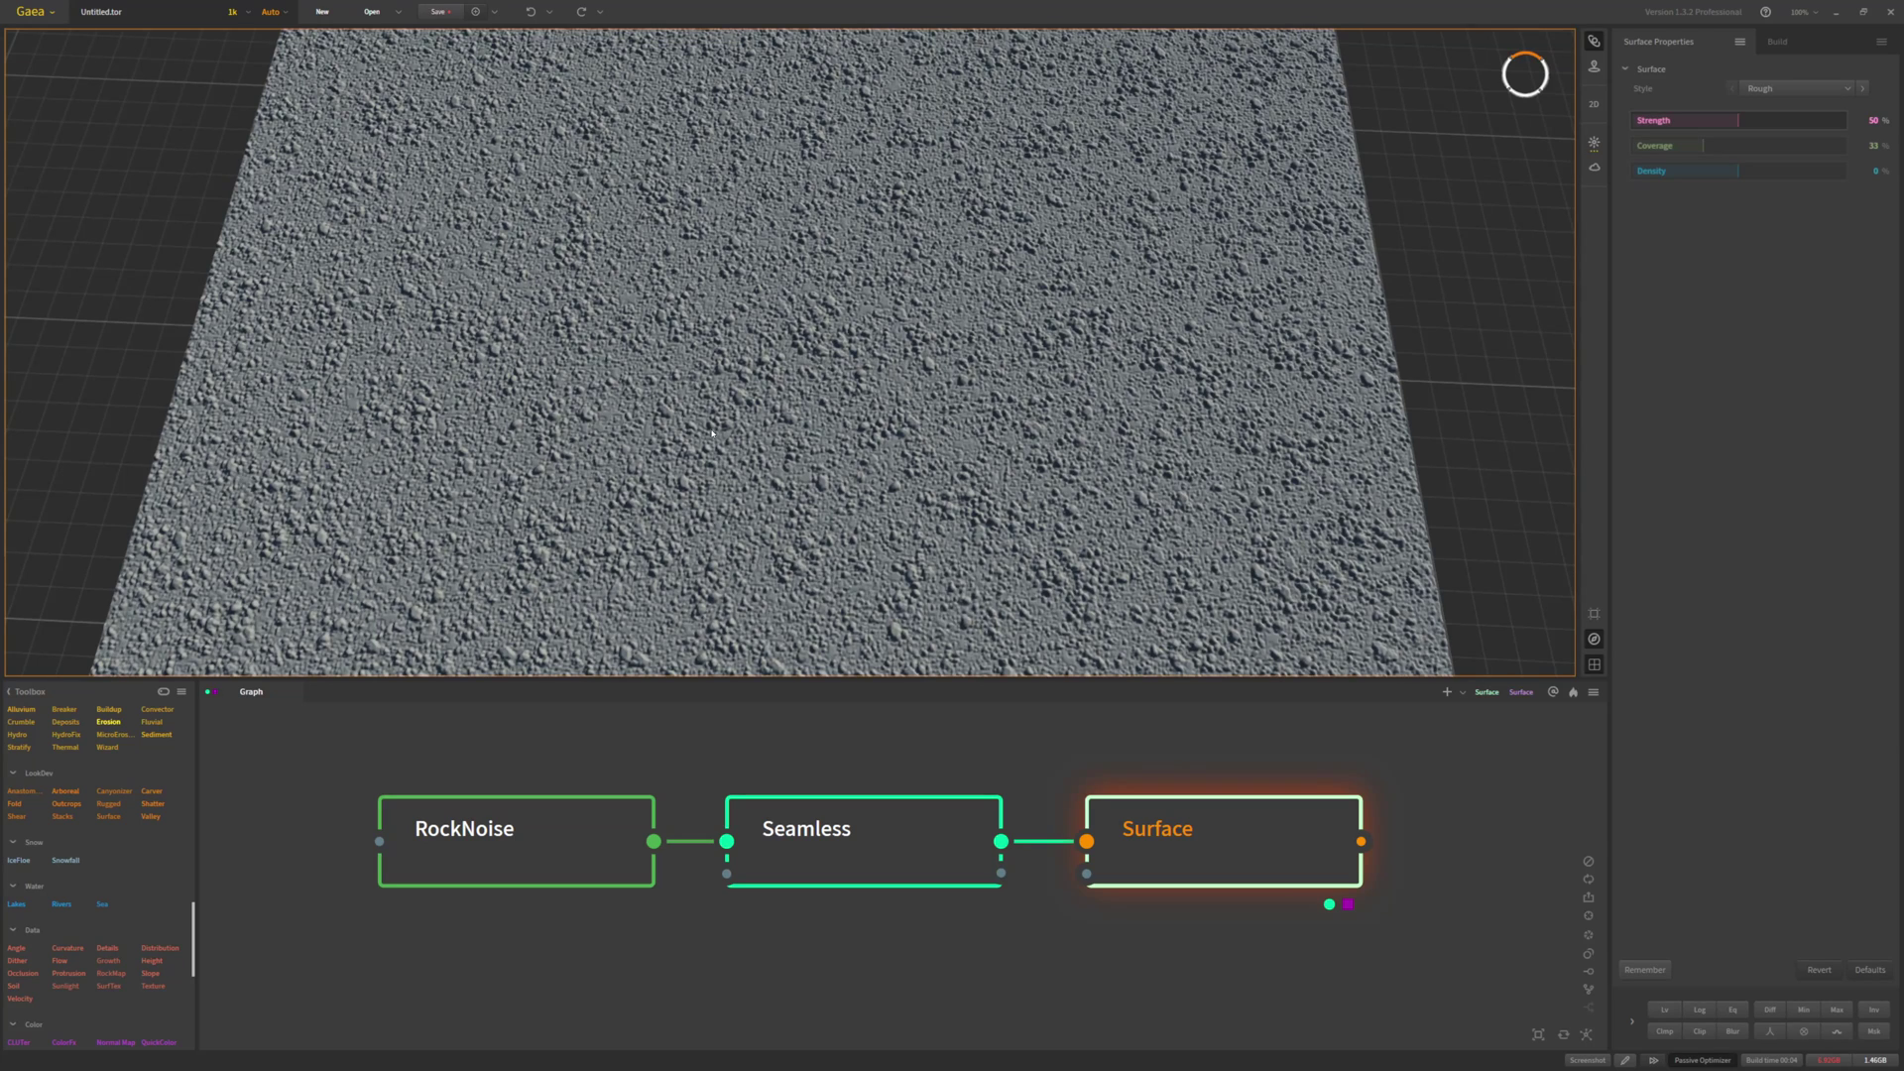
pyautogui.scroll(-2, 890, 514)
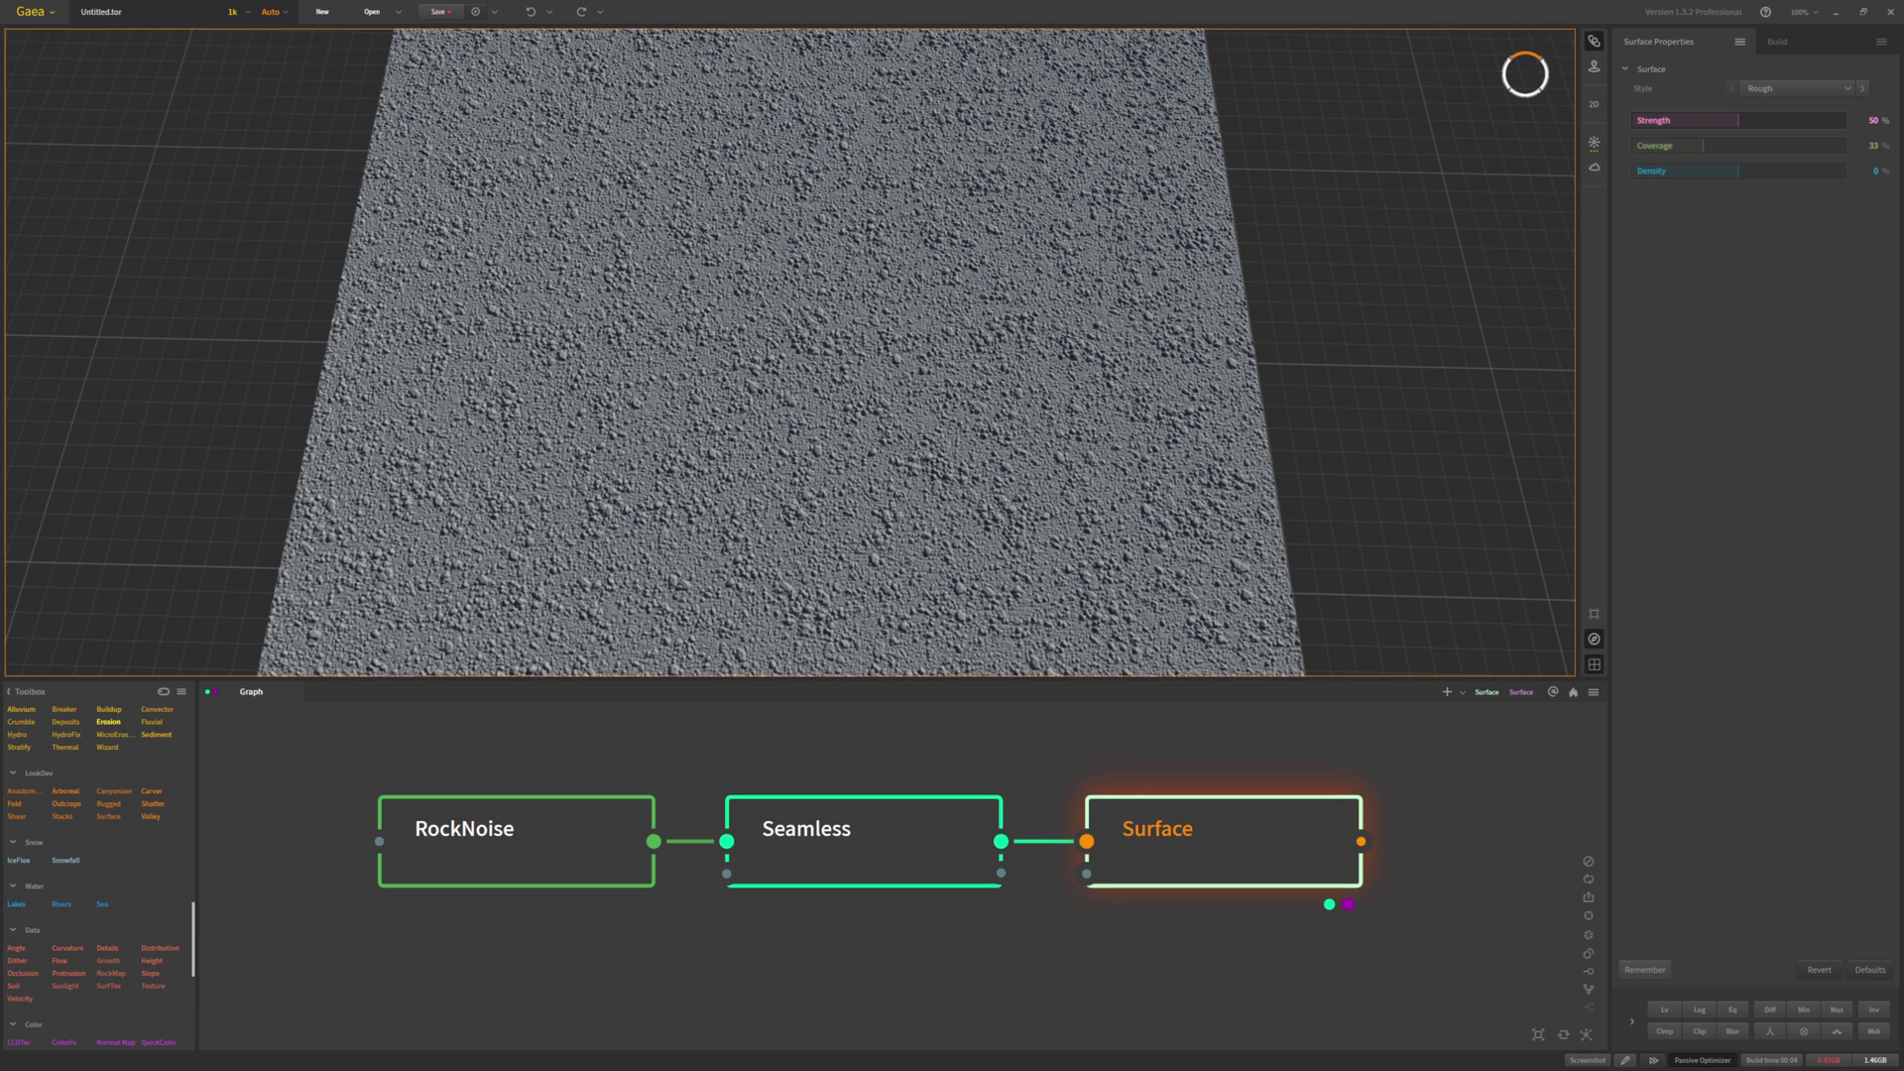
pyautogui.click(230, 17)
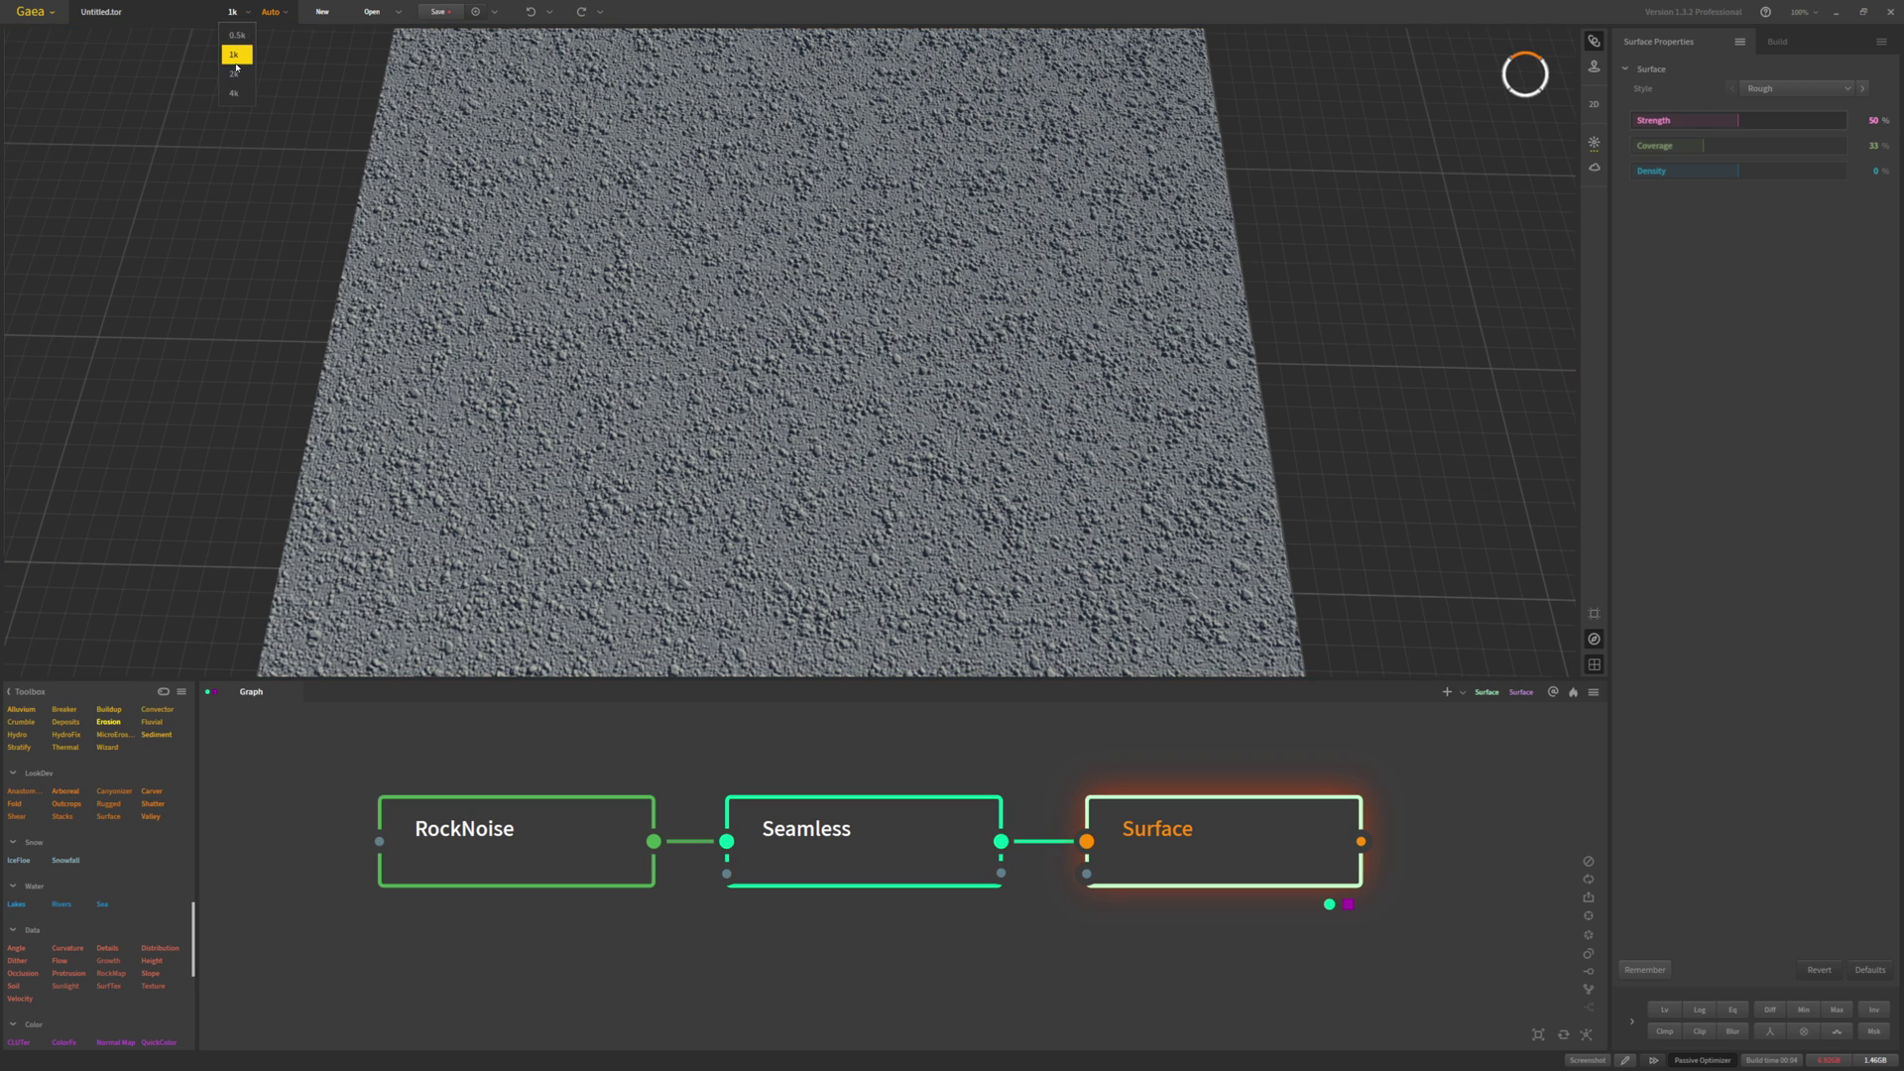
pyautogui.click(236, 68)
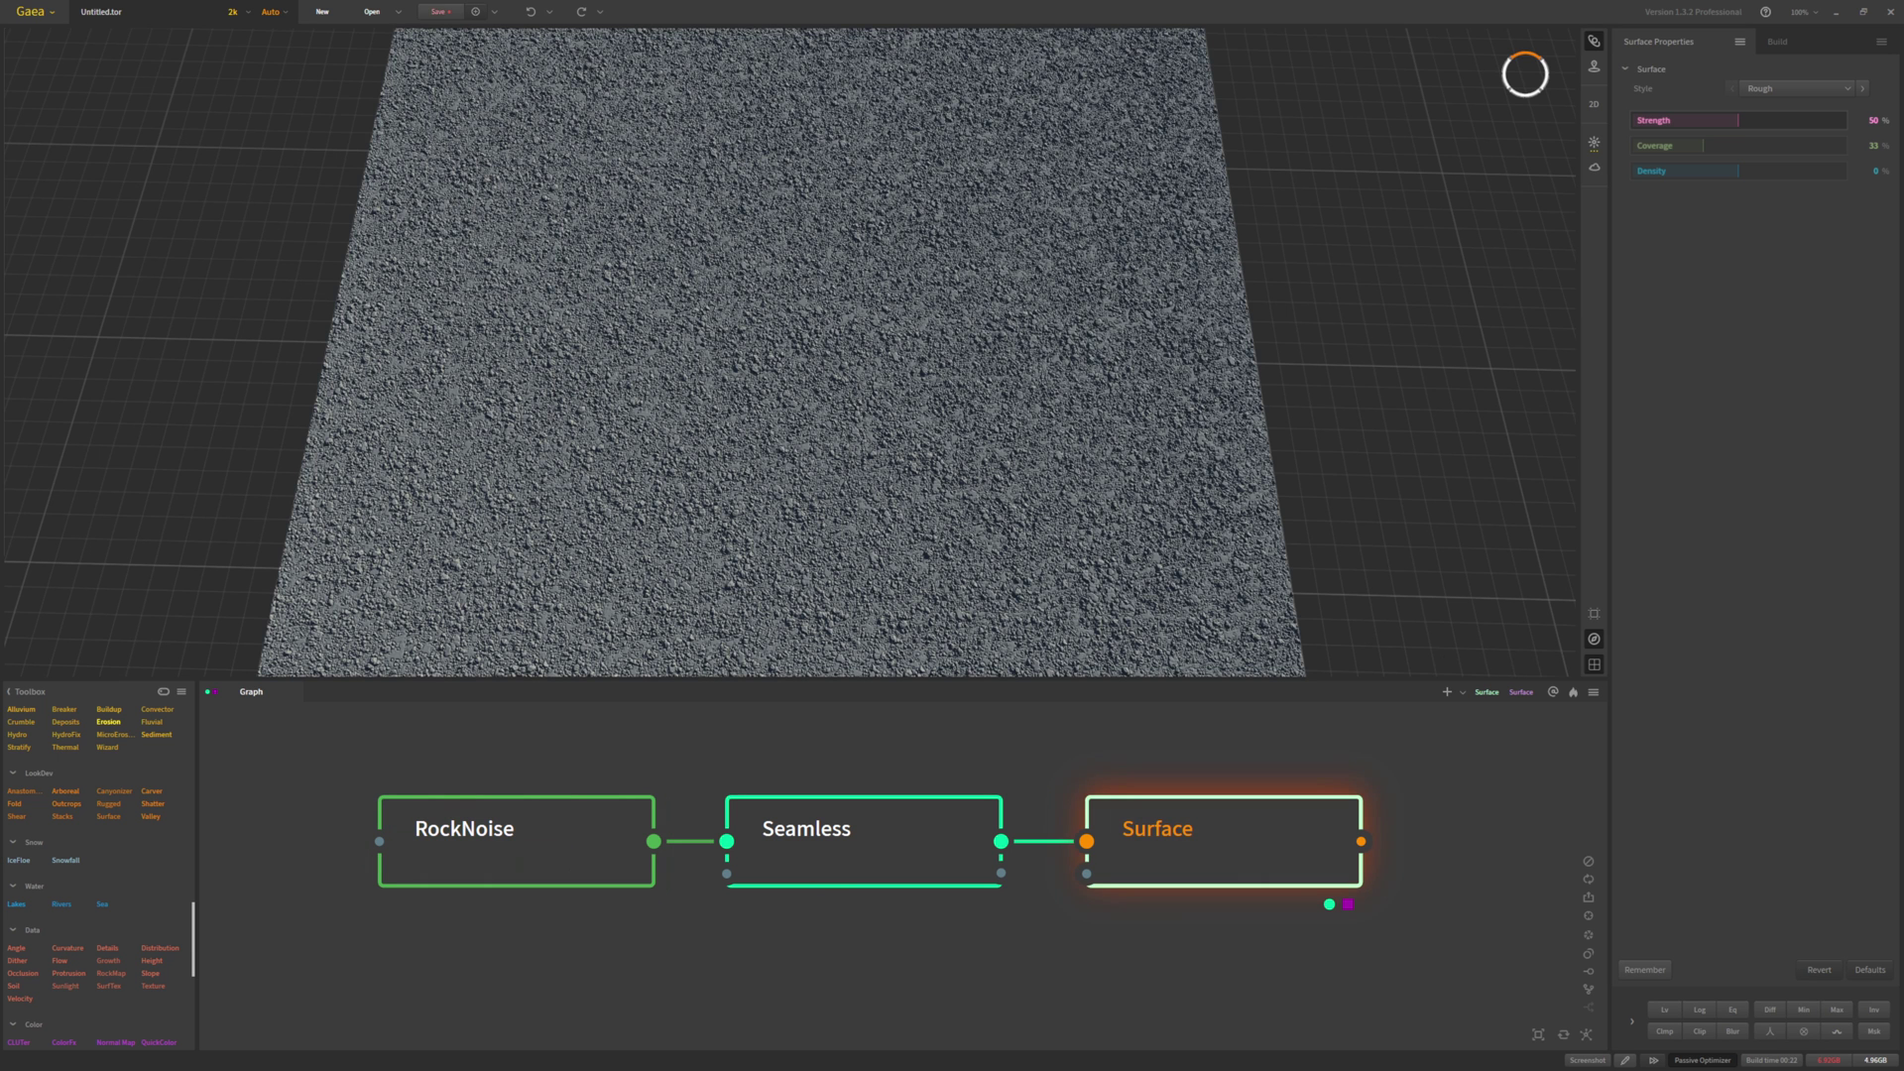
pyautogui.scroll(5, 683, 388)
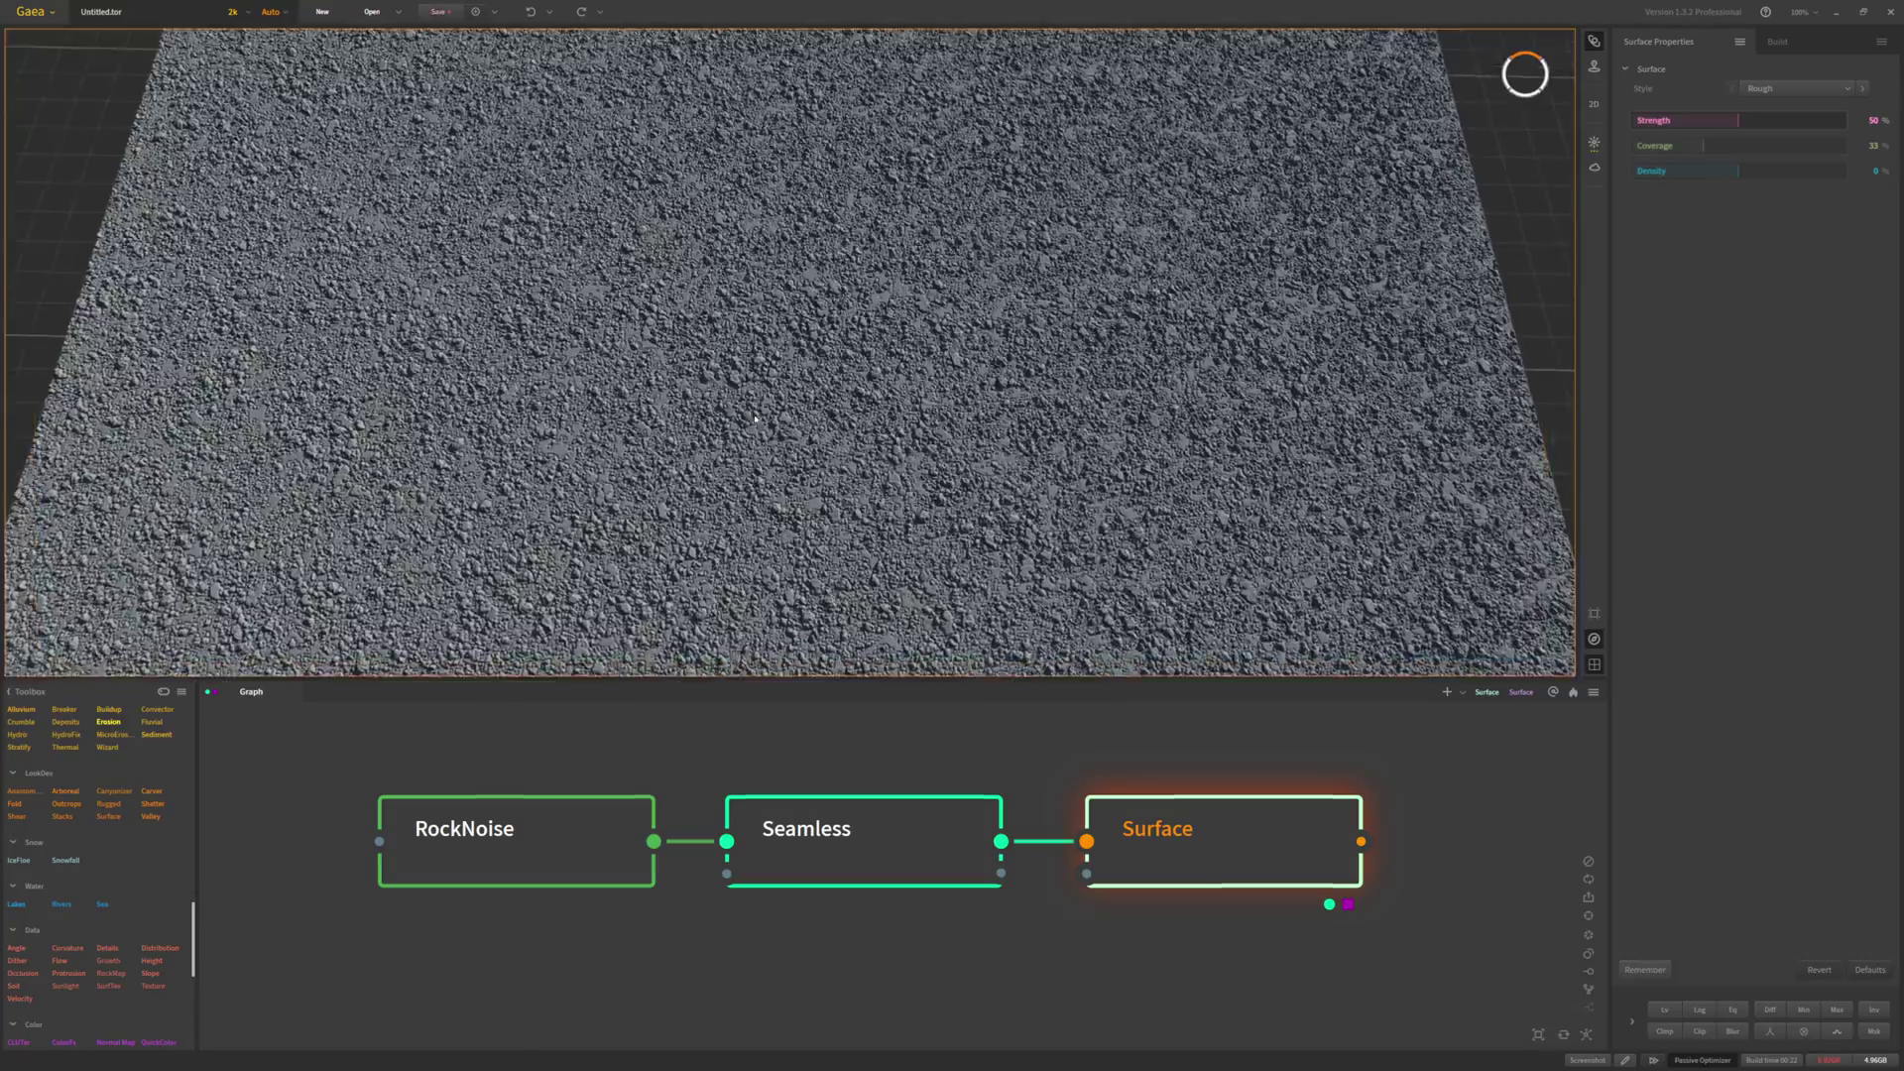
pyautogui.moveTo(754, 419)
pyautogui.mouseDown()
pyautogui.moveTo(836, 469)
pyautogui.moveTo(791, 421)
pyautogui.mouseUp()
pyautogui.scroll(-3, 791, 421)
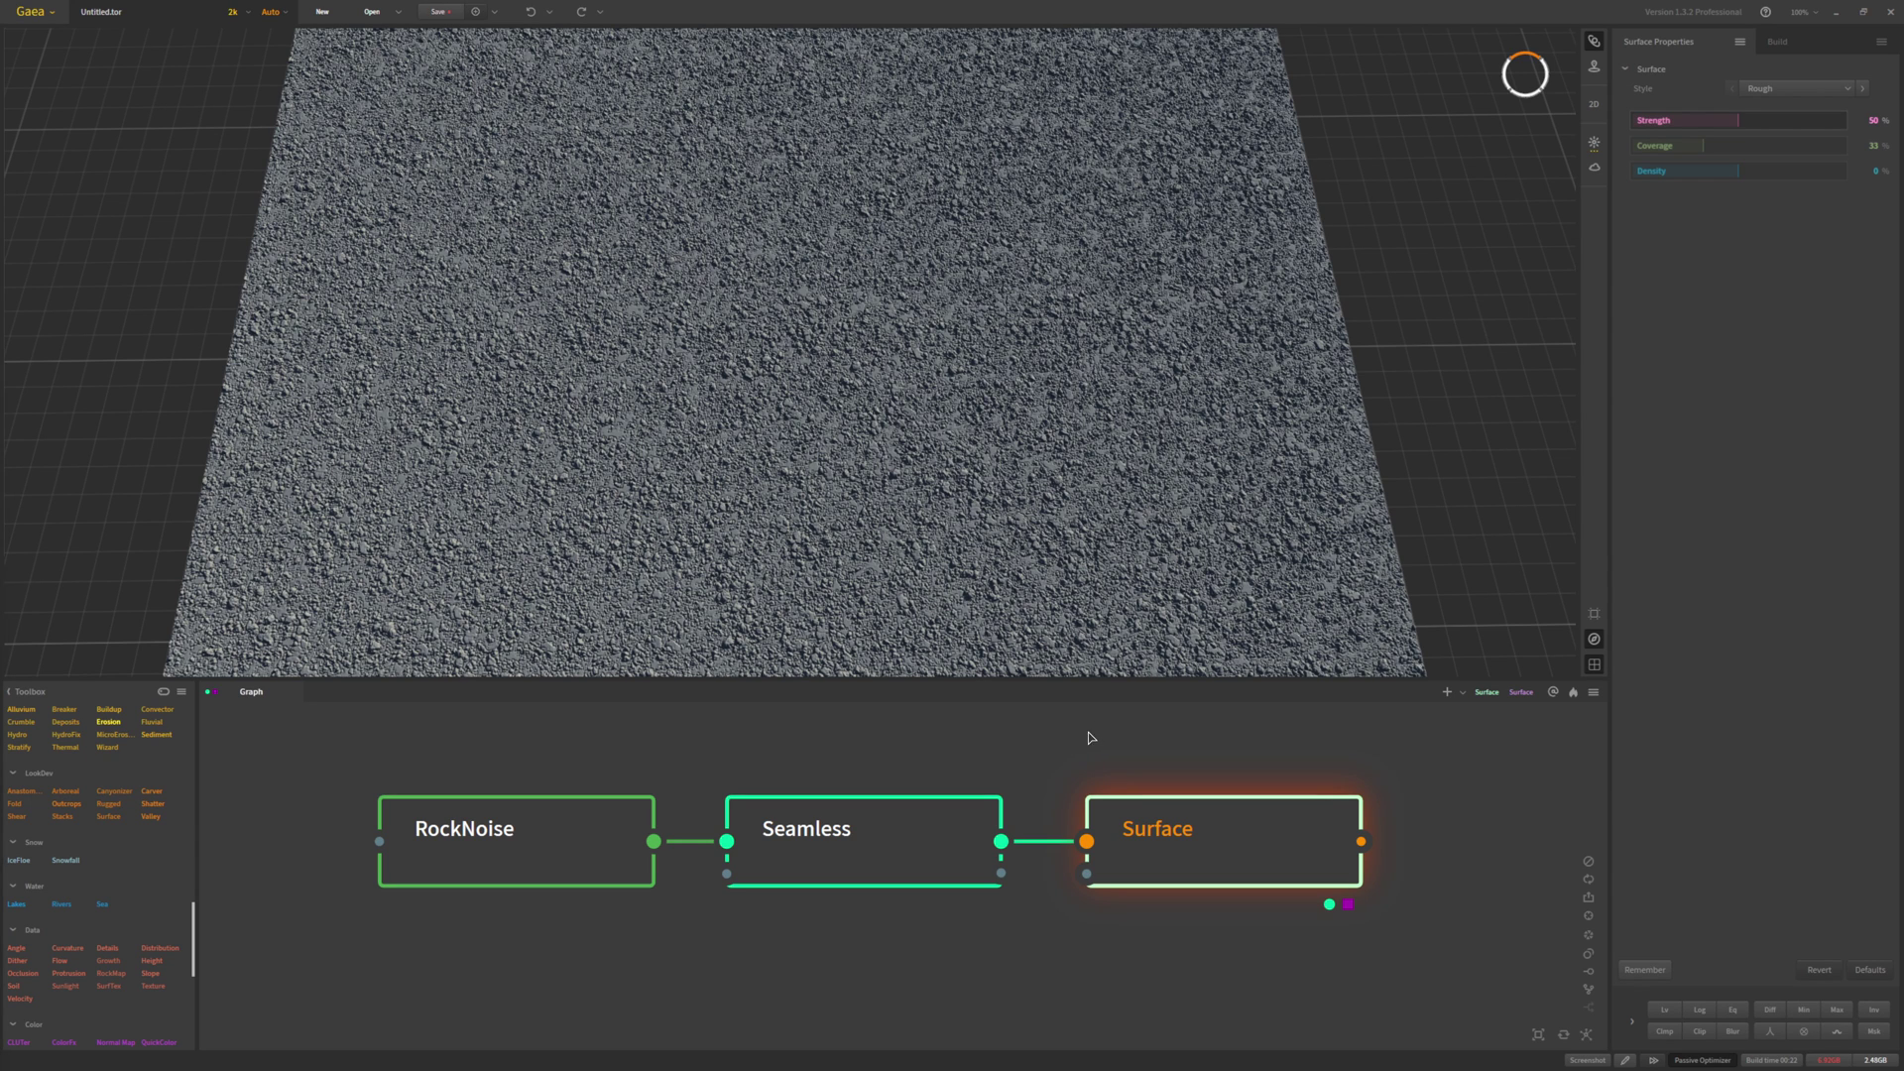
# Add a Protrusion node and a Texture node to the graph beyond the Surface node
pyautogui.moveTo(987, 742); pyautogui.dragTo(905, 746)
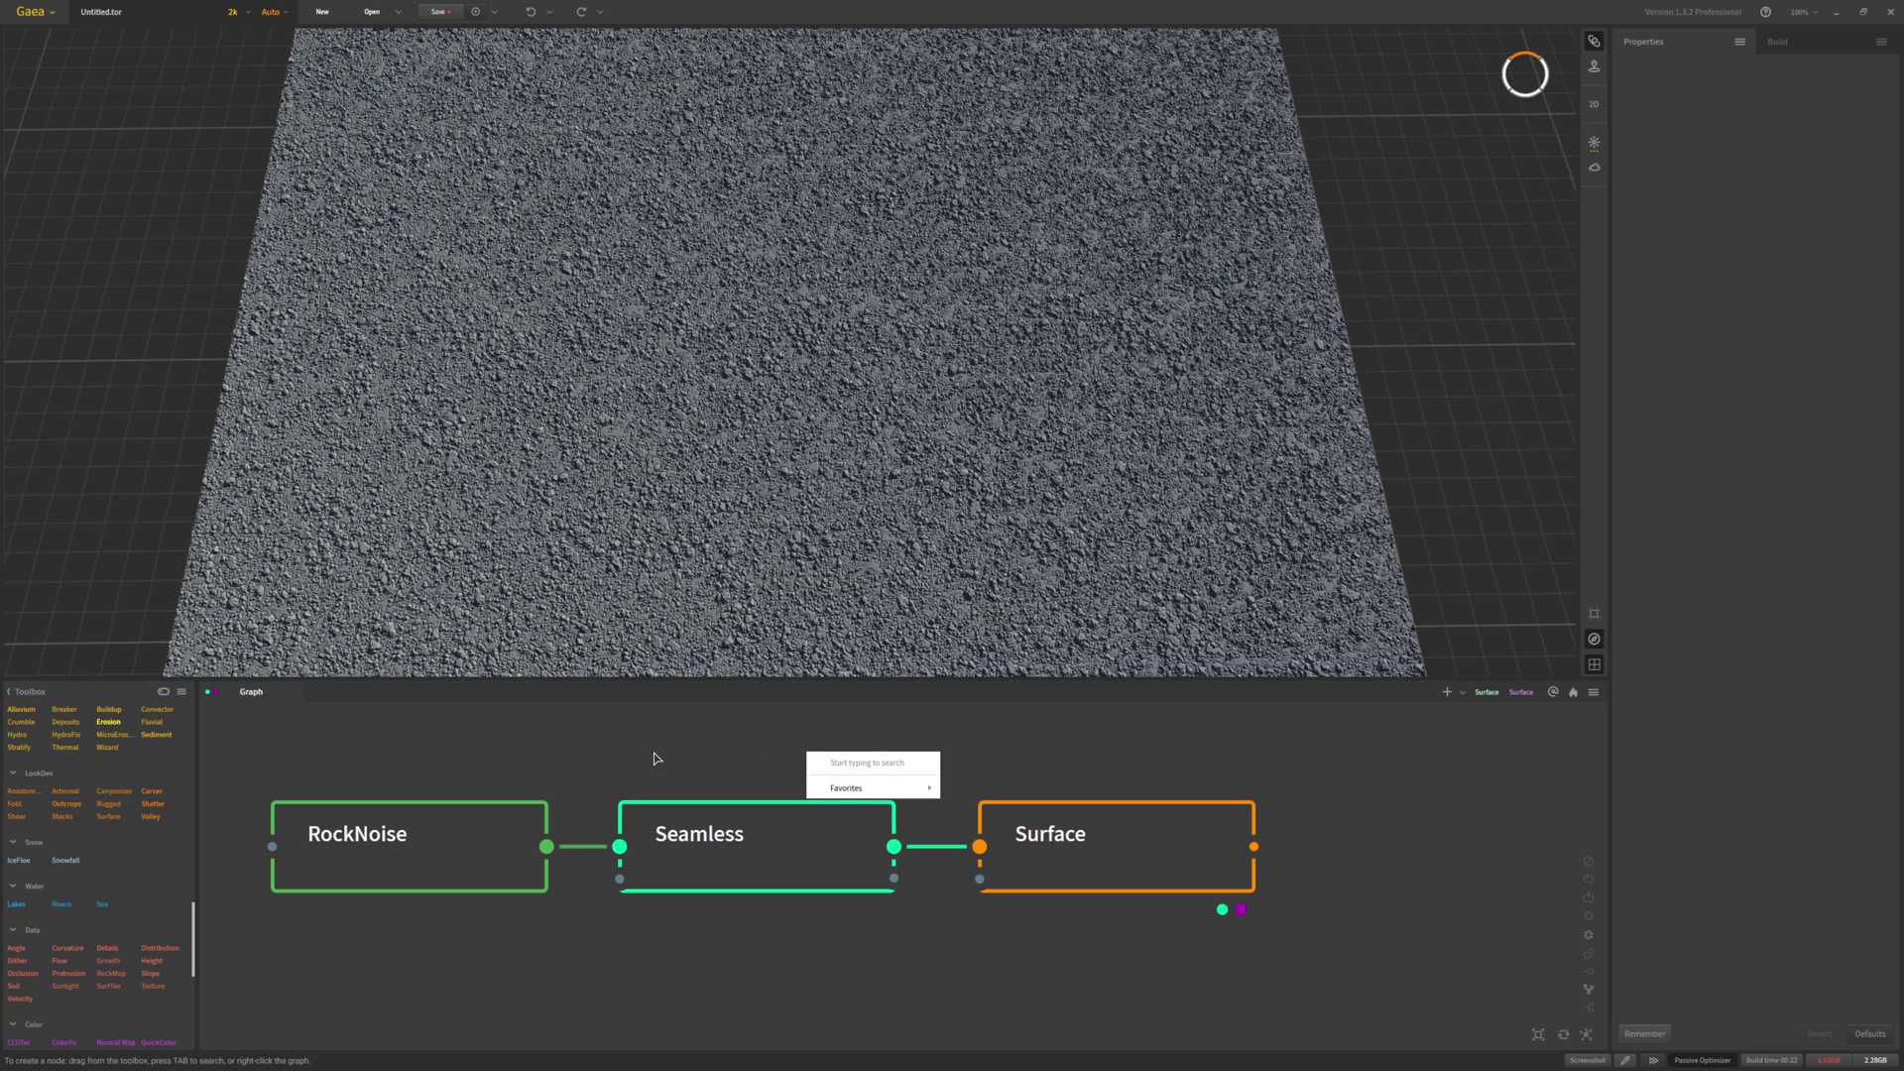
pyautogui.moveTo(661, 764); pyautogui.dragTo(440, 775)
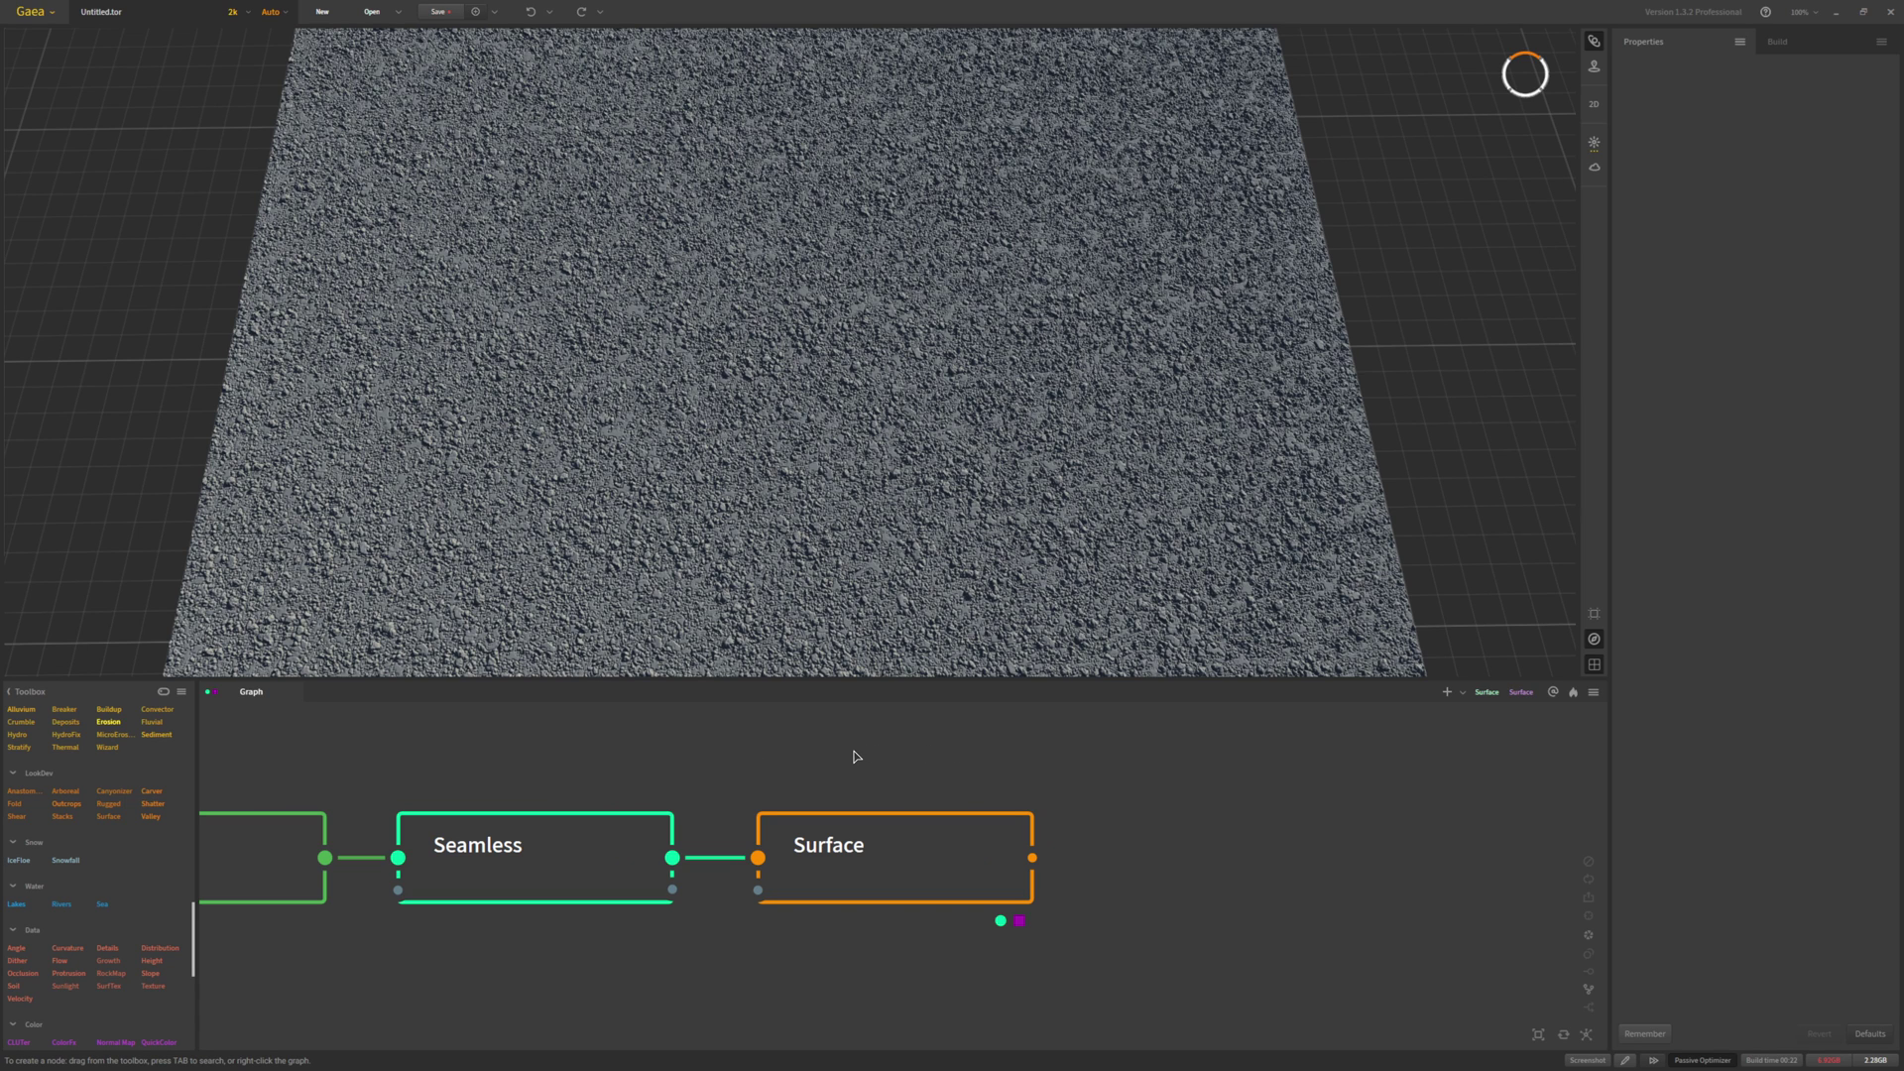
pyautogui.rightClick(97, 823)
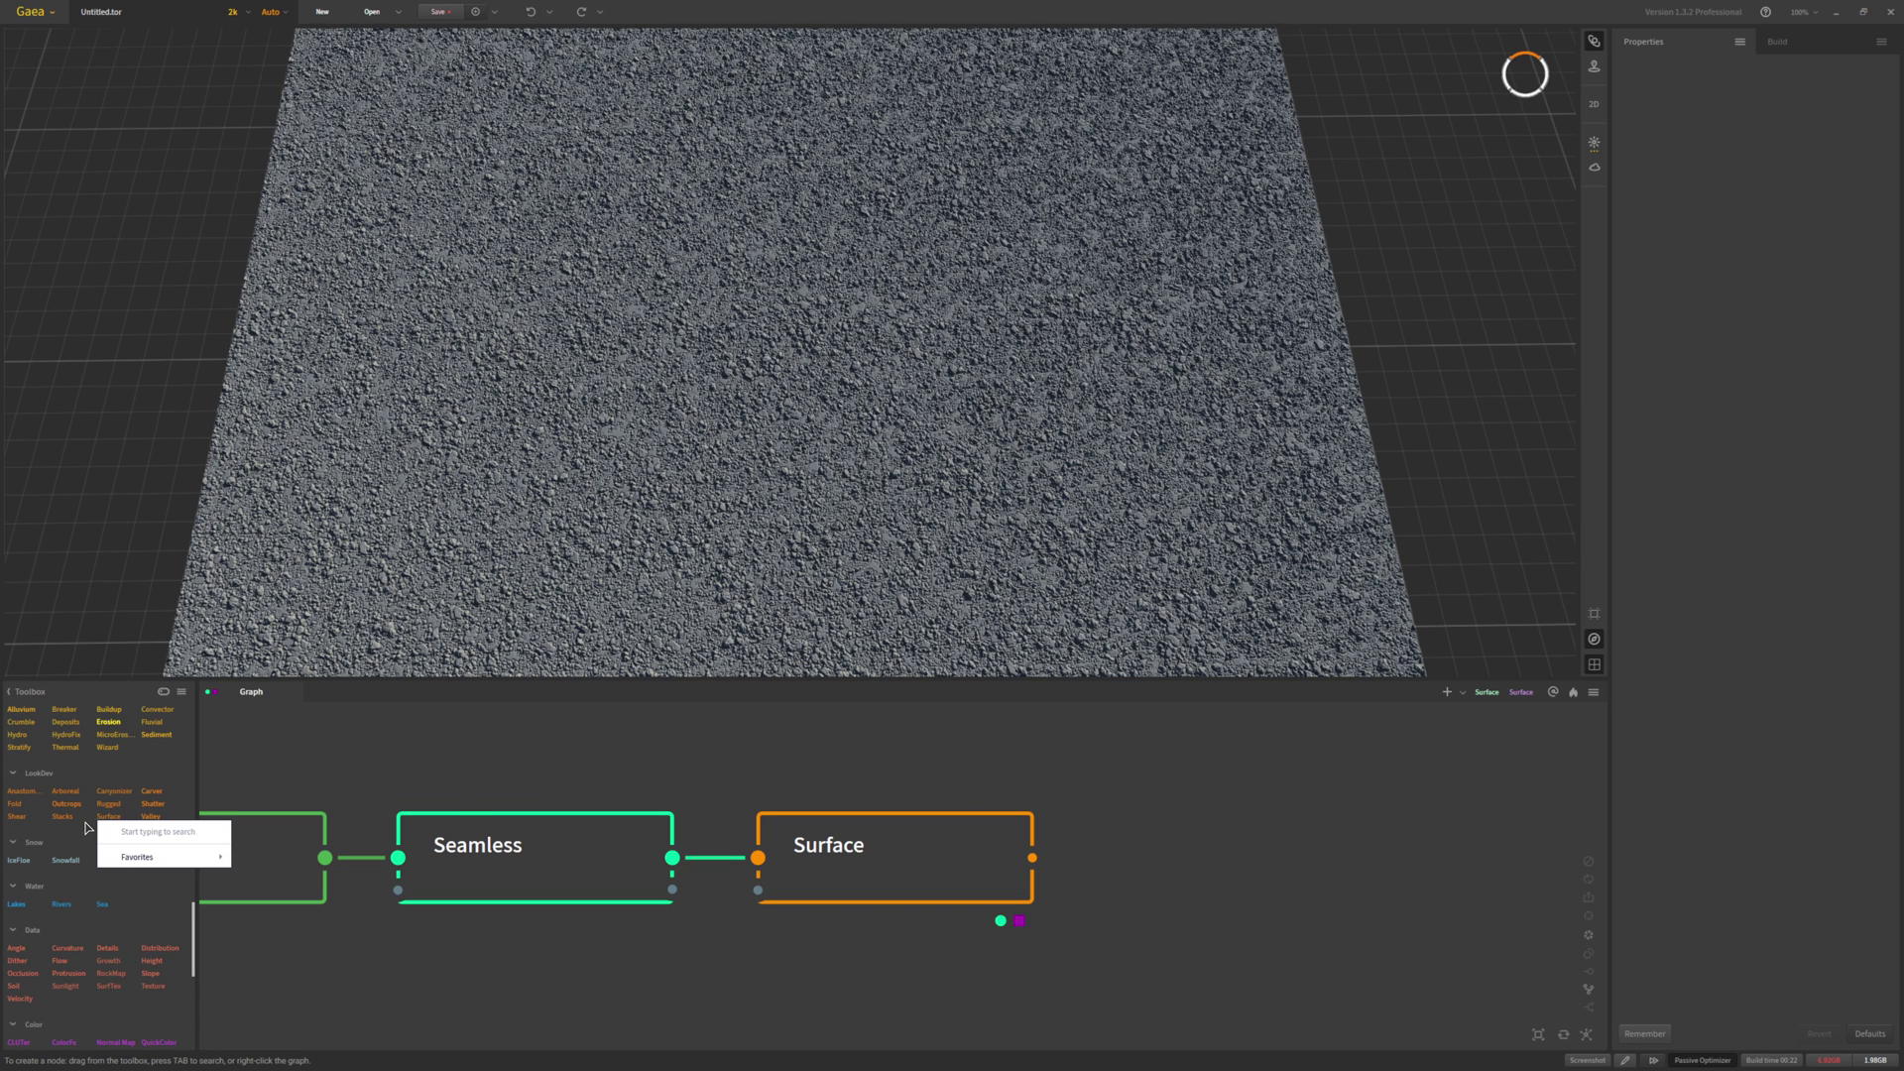
pyautogui.click(68, 979)
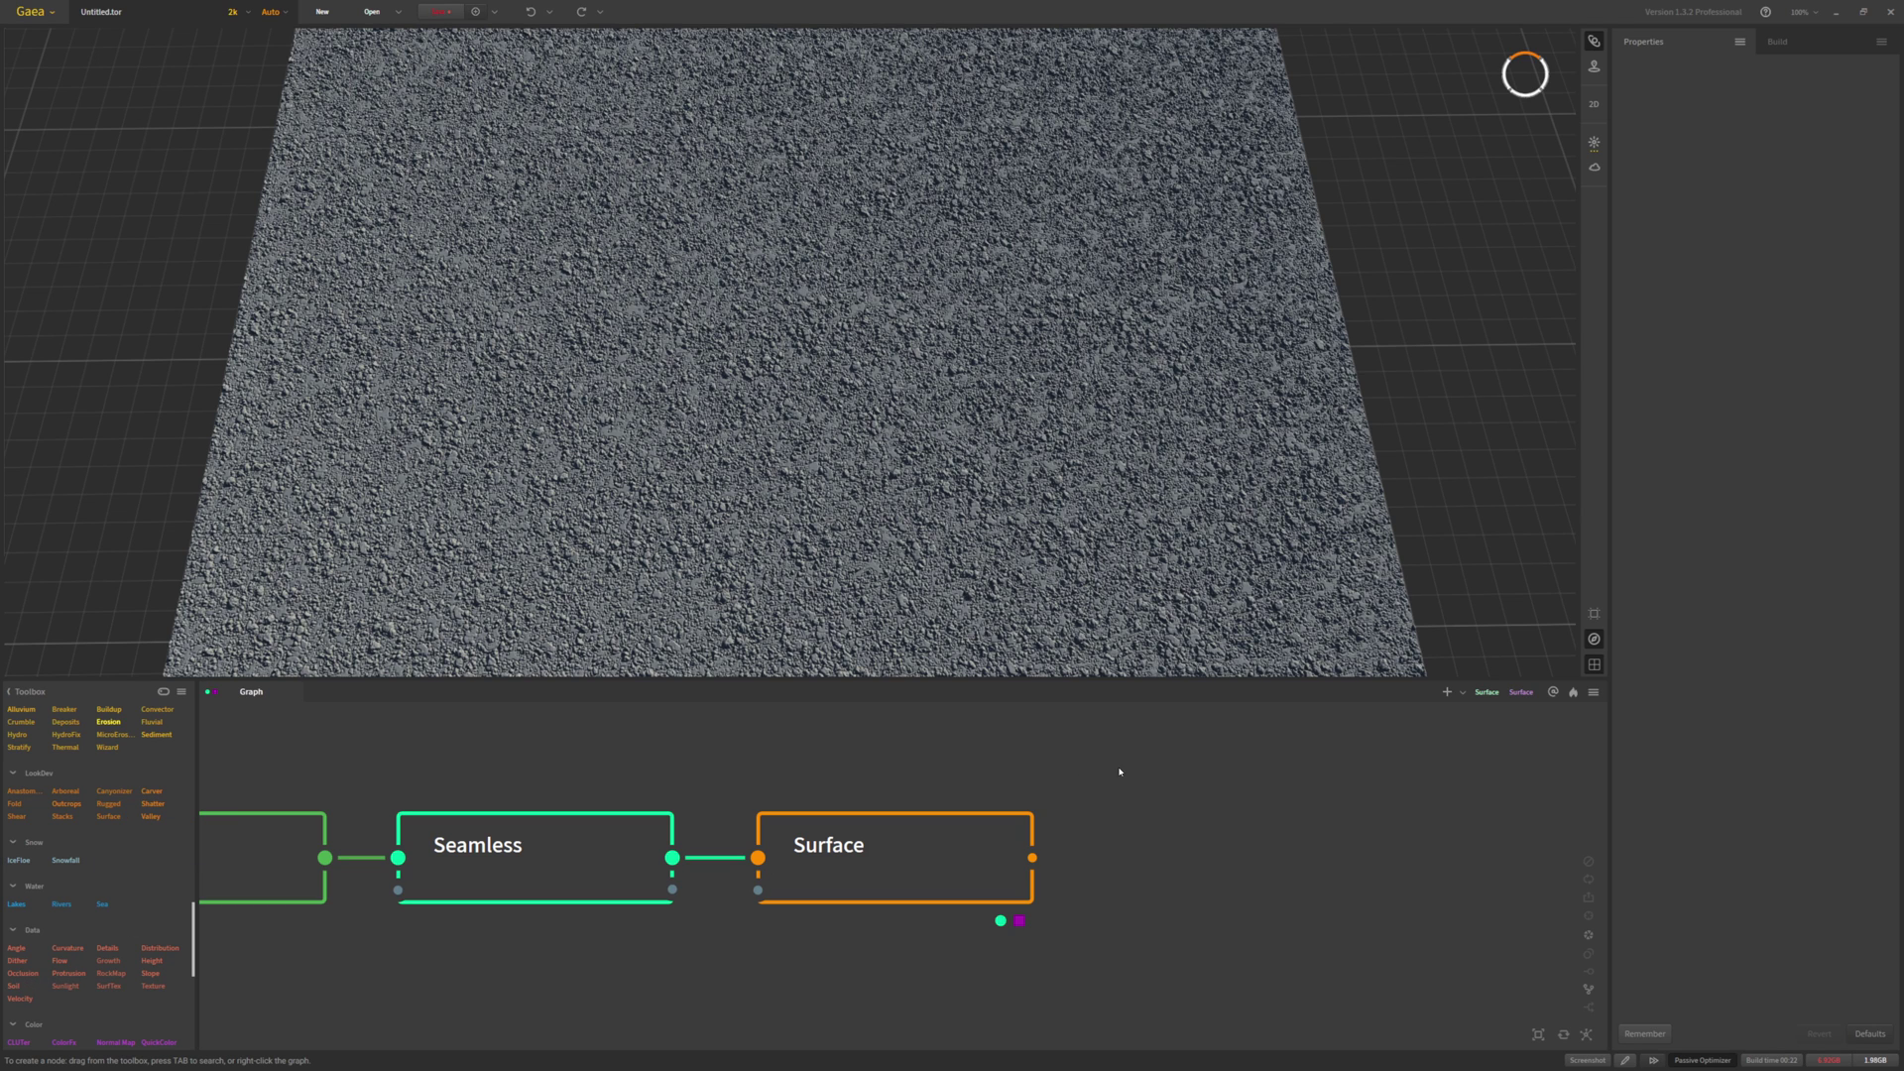
pyautogui.click(68, 973)
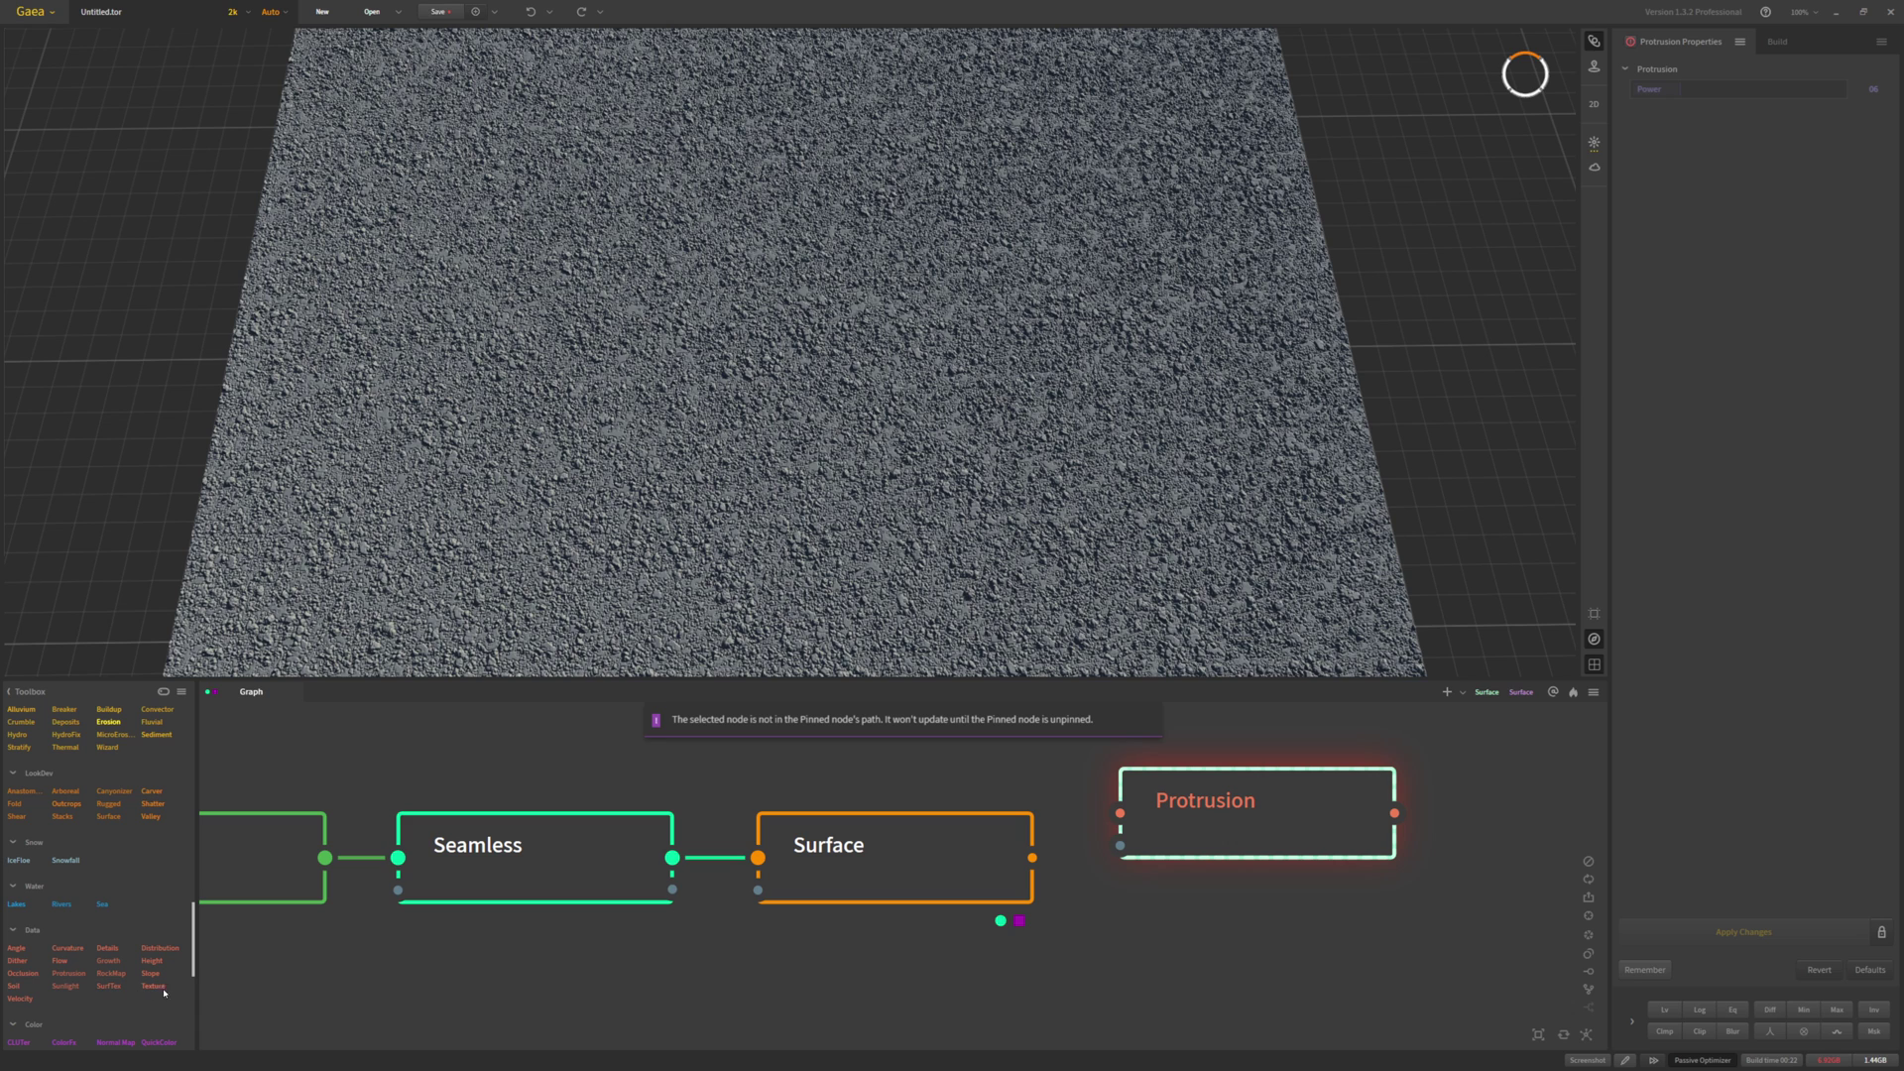
pyautogui.moveTo(165, 992); pyautogui.dragTo(1209, 952)
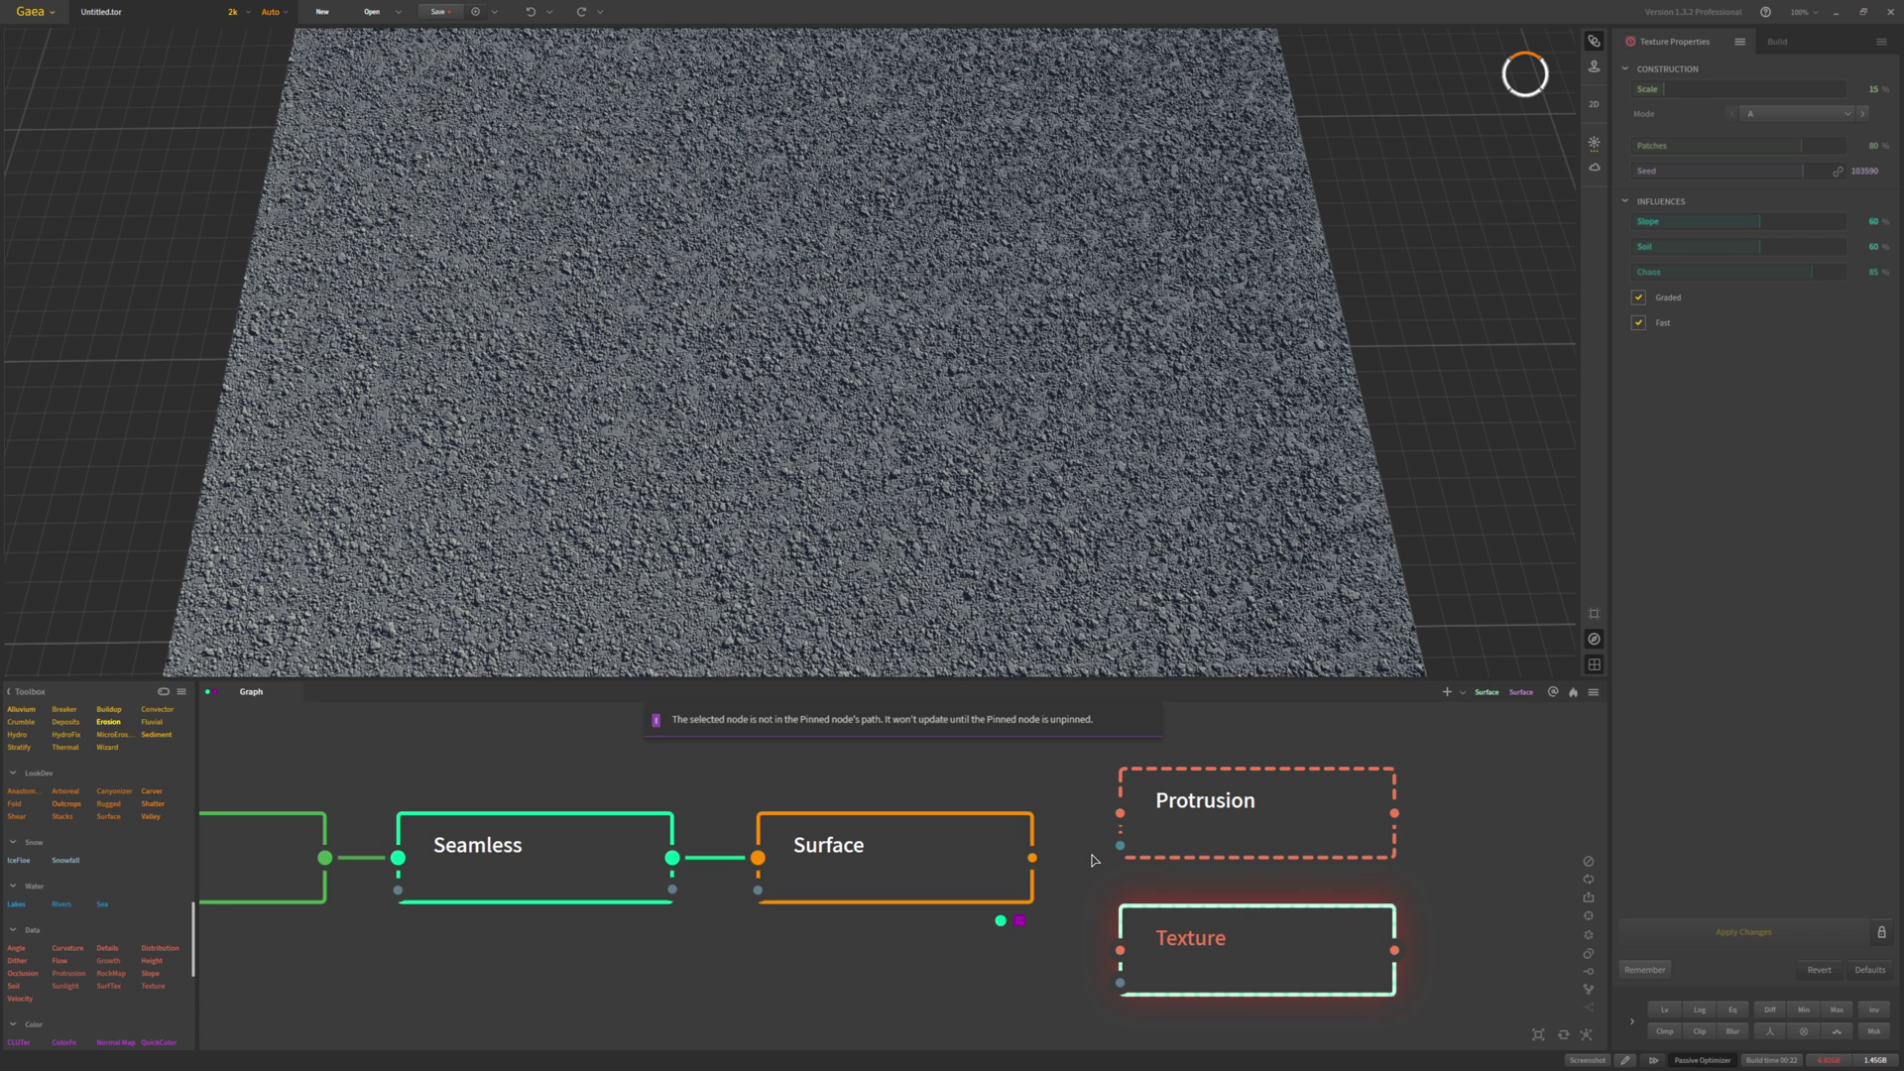
# Connect the Surface output to both the Protrusion and Texture inputs, and line Protrusion up with Surface
pyautogui.moveTo(1032, 857); pyautogui.dragTo(1121, 817)
pyautogui.scroll(-2, 992, 843)
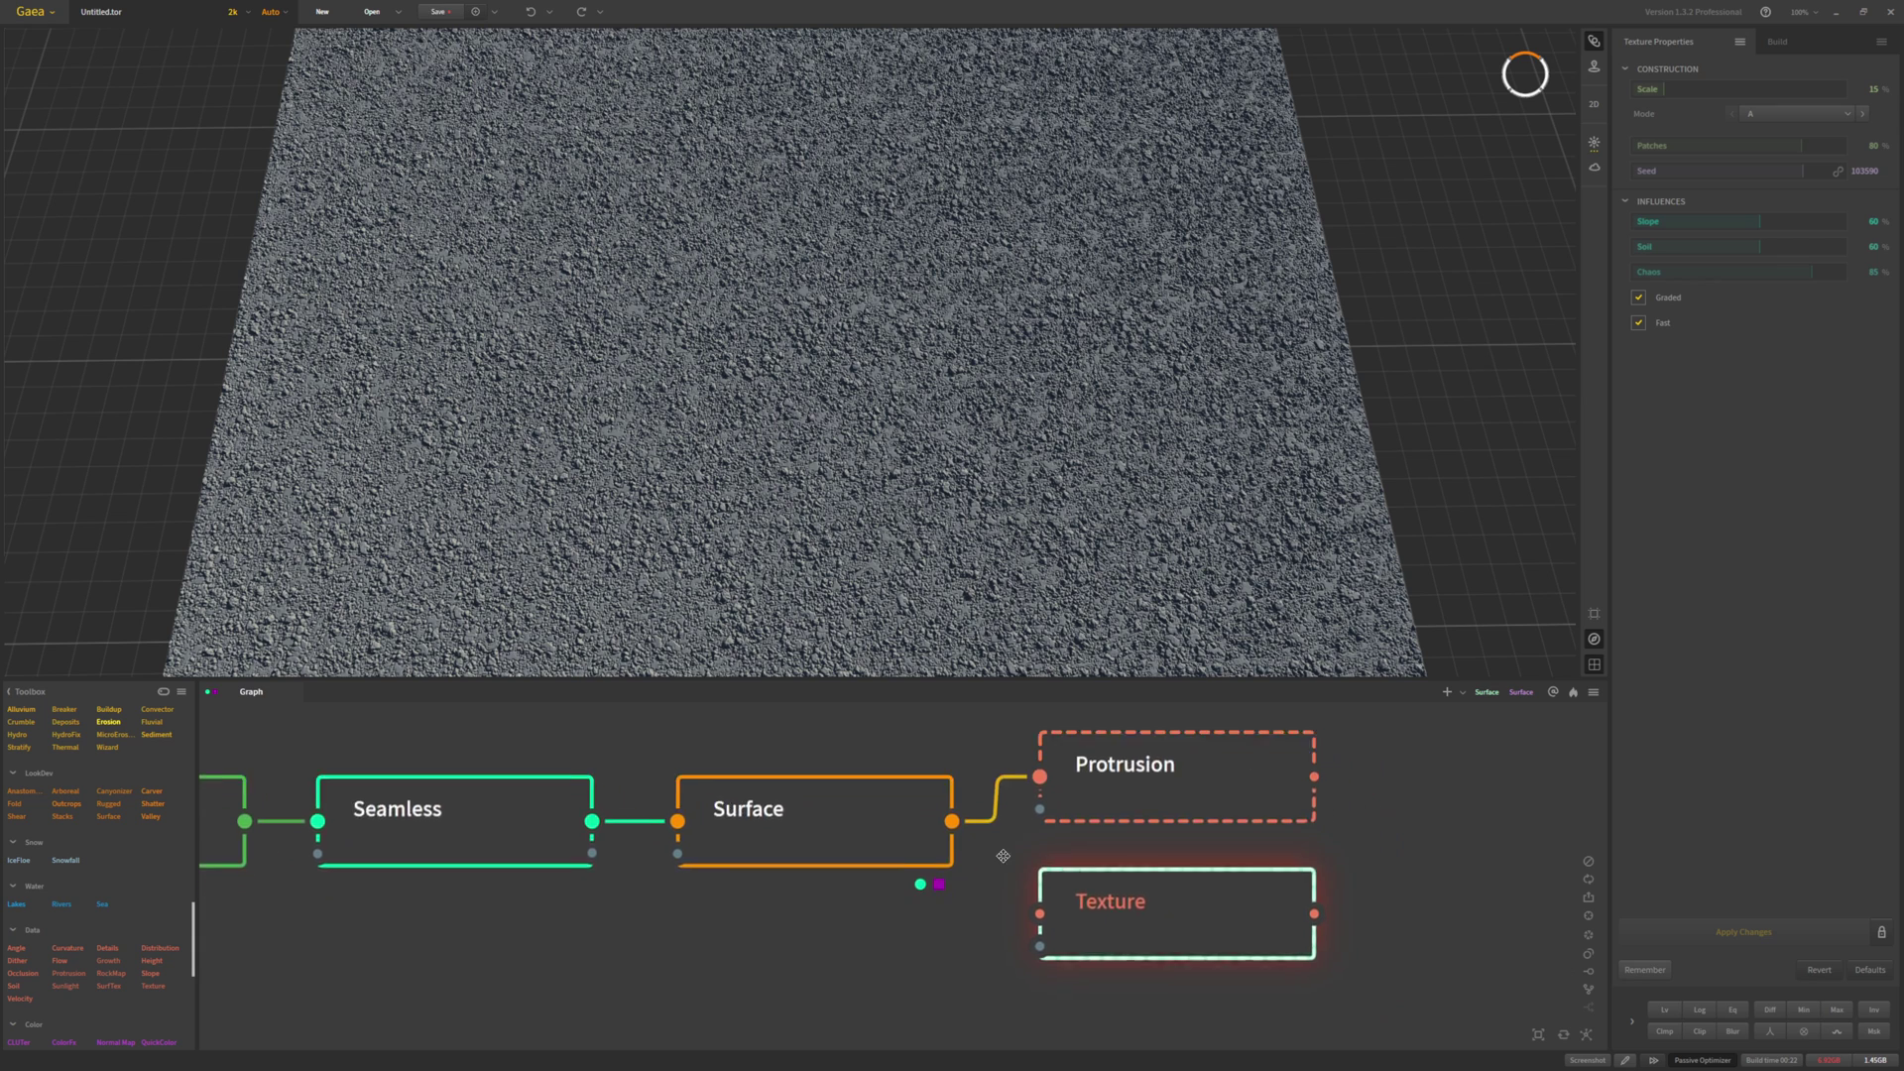
pyautogui.moveTo(1024, 886); pyautogui.dragTo(1034, 833)
pyautogui.scroll(-2, 893, 823)
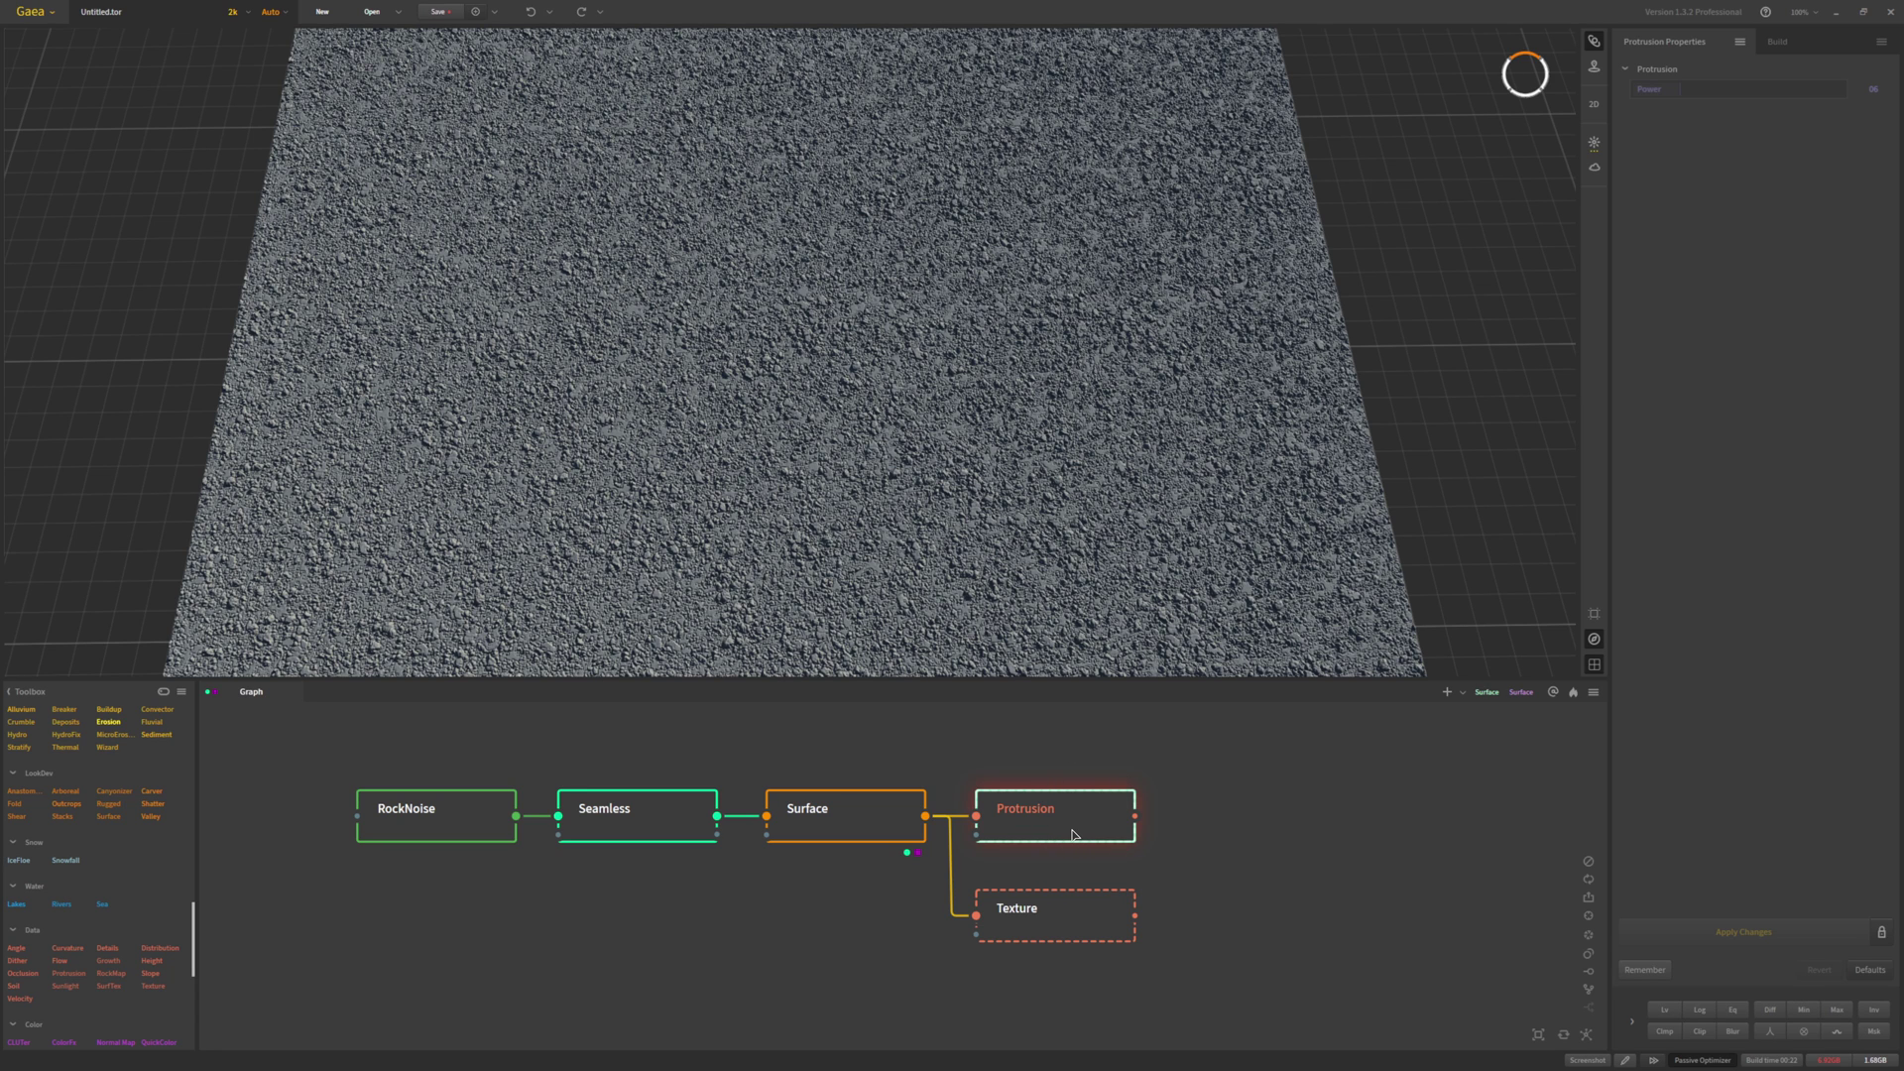
# Build the Protrusion node's preview and examine its mask up close on the terrain
pyautogui.doubleClick(1073, 834)
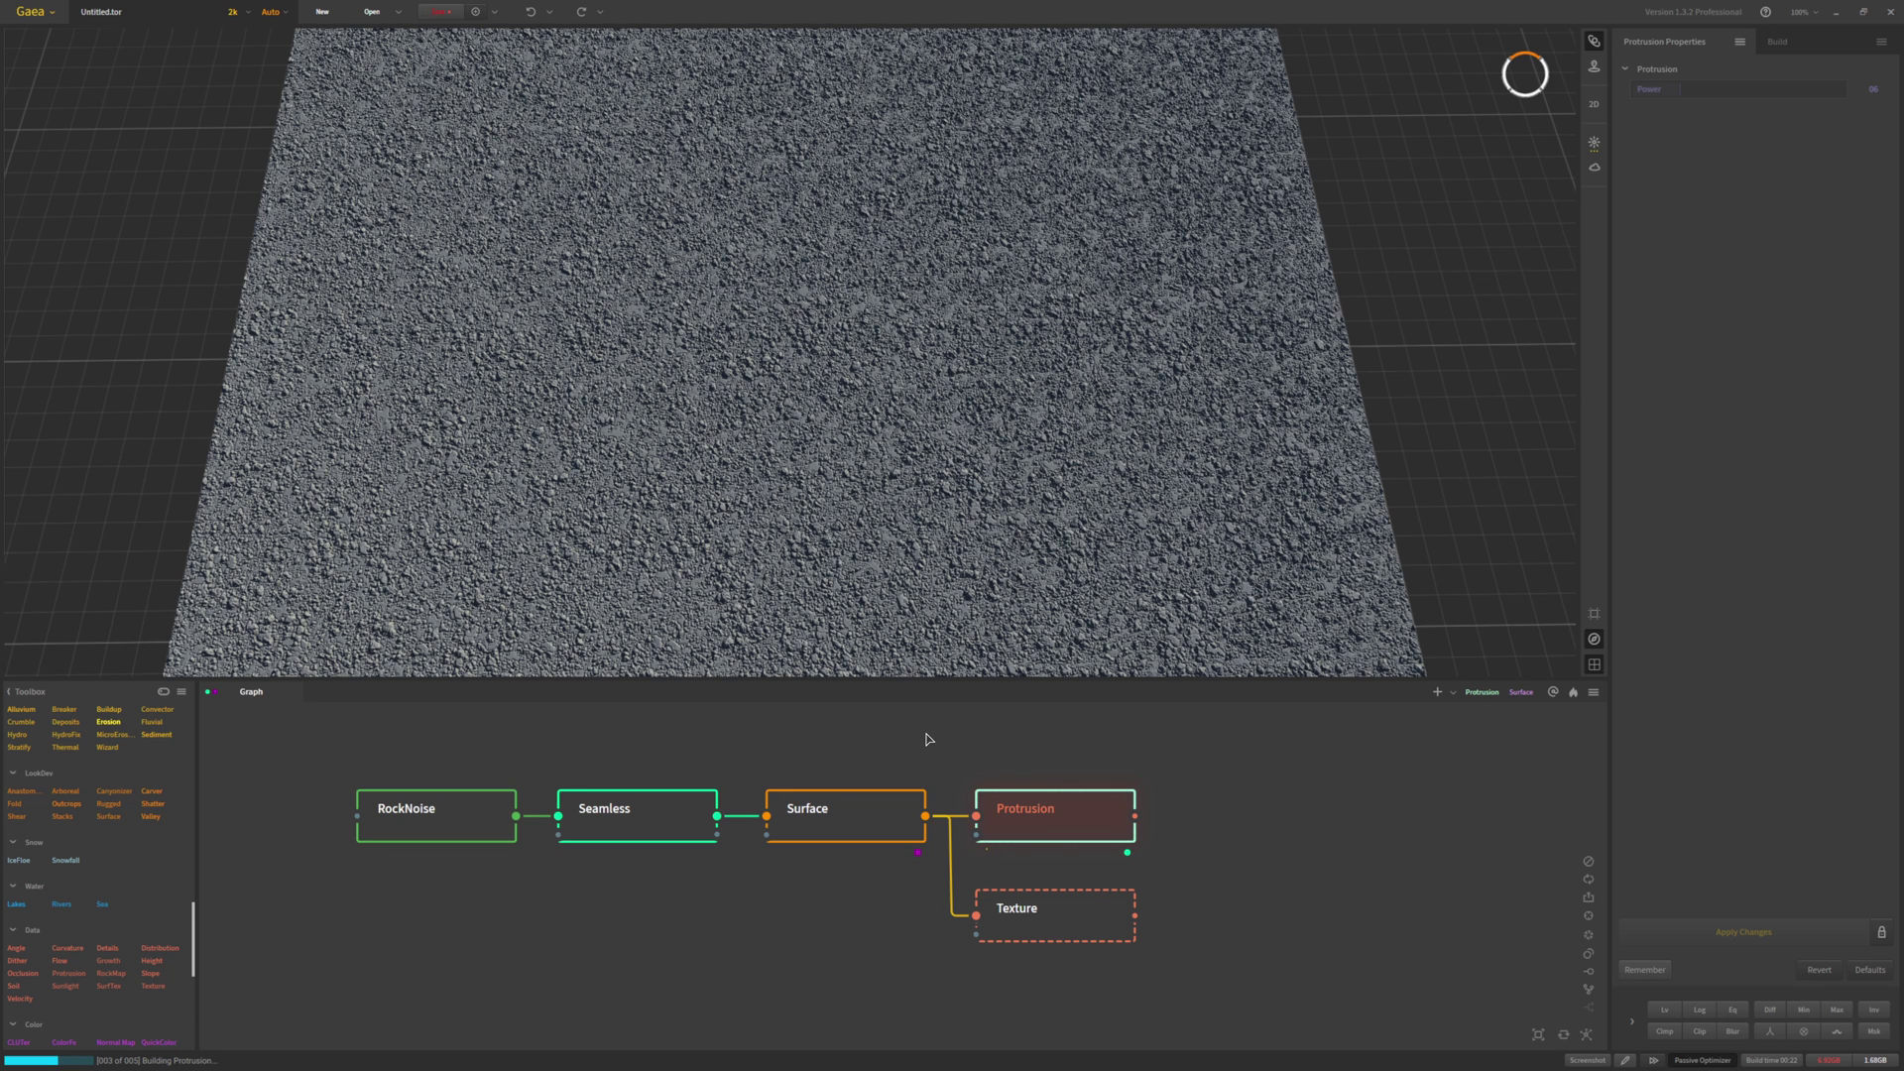
pyautogui.click(878, 823)
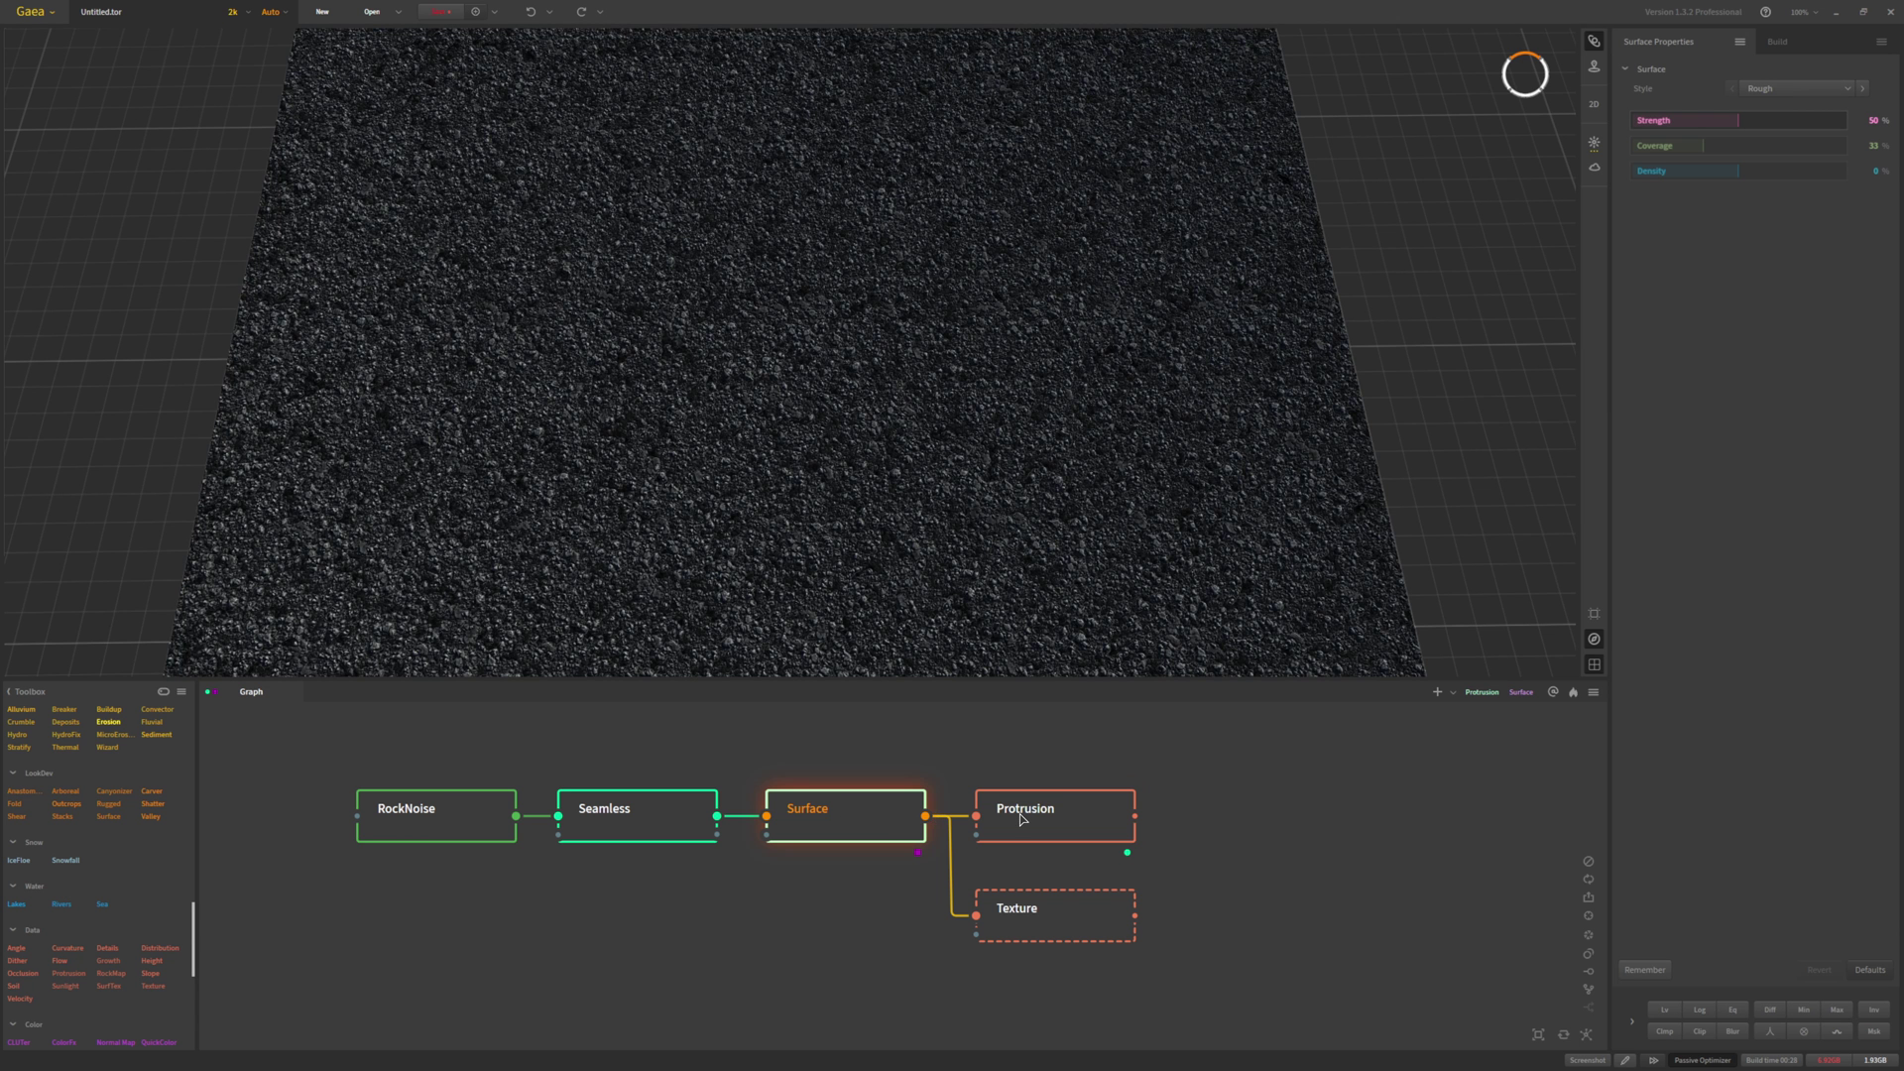
pyautogui.click(1021, 819)
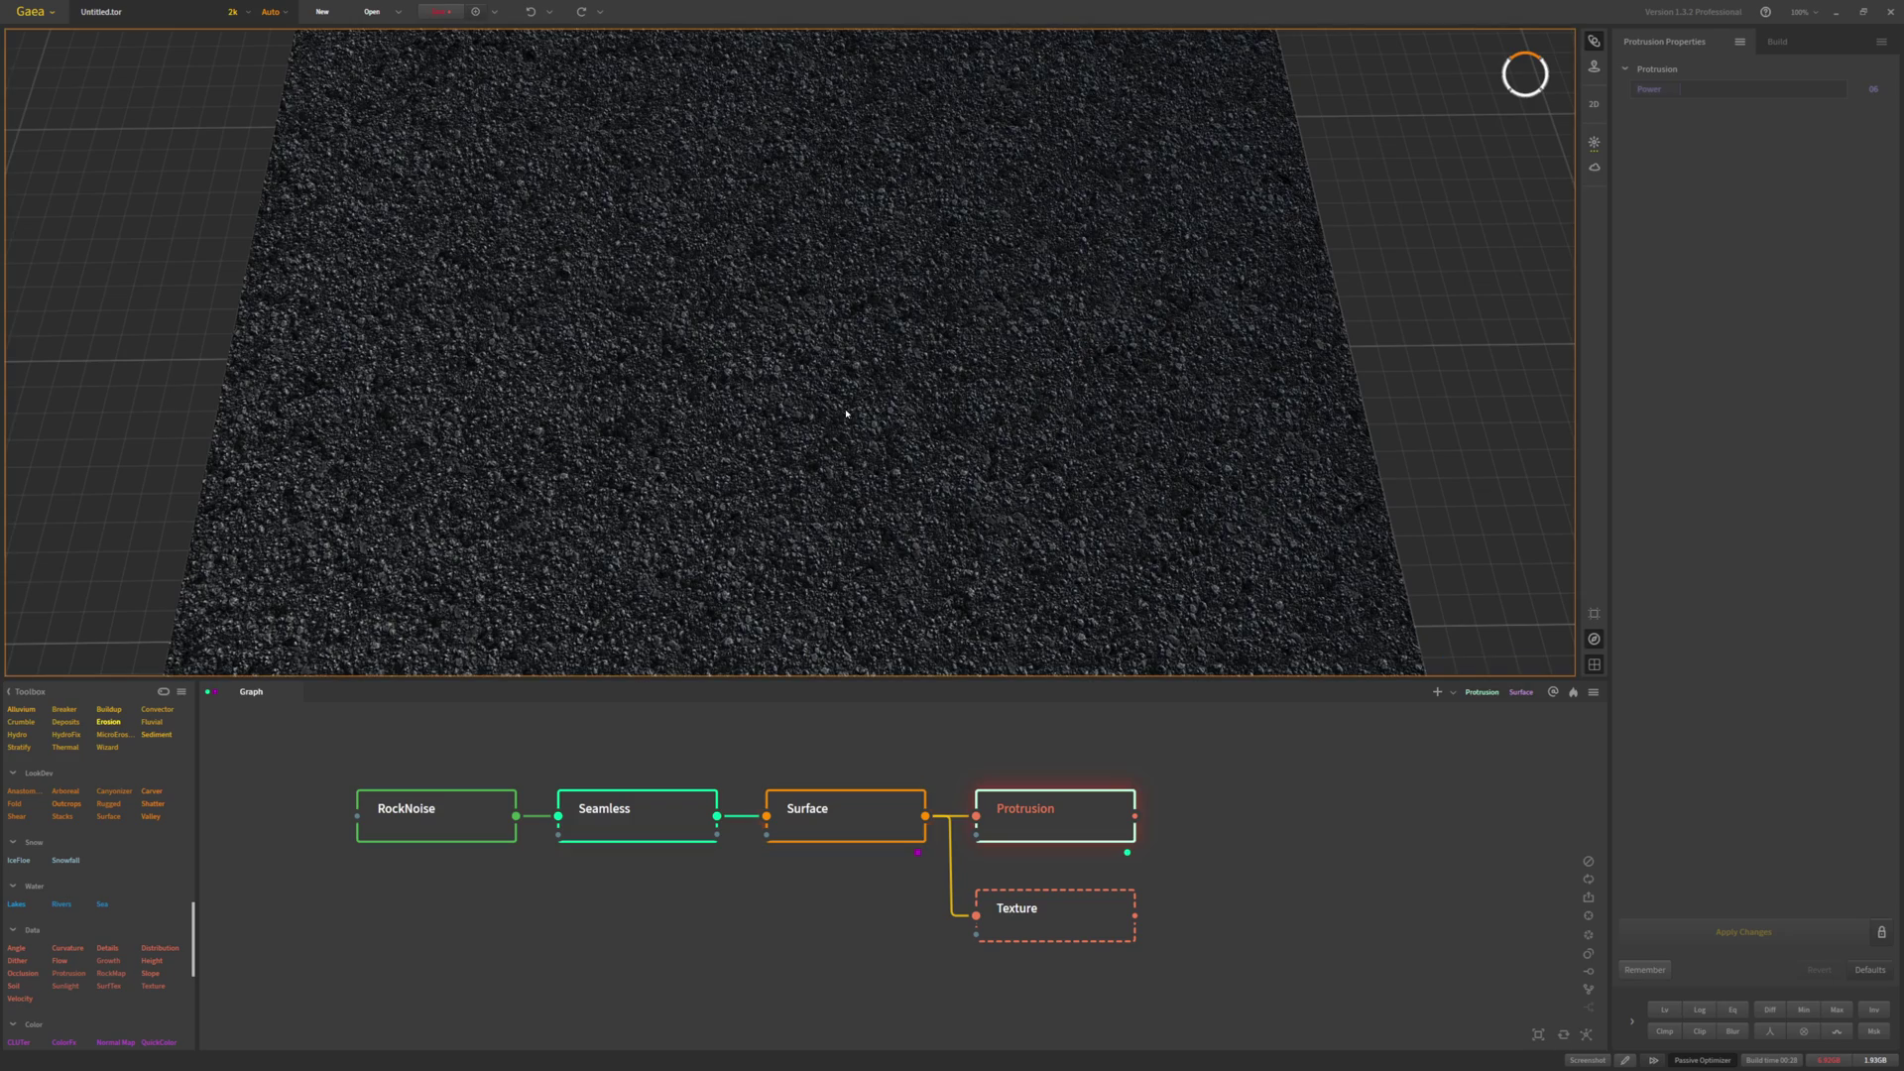
pyautogui.scroll(5, 848, 415)
pyautogui.scroll(3, 821, 417)
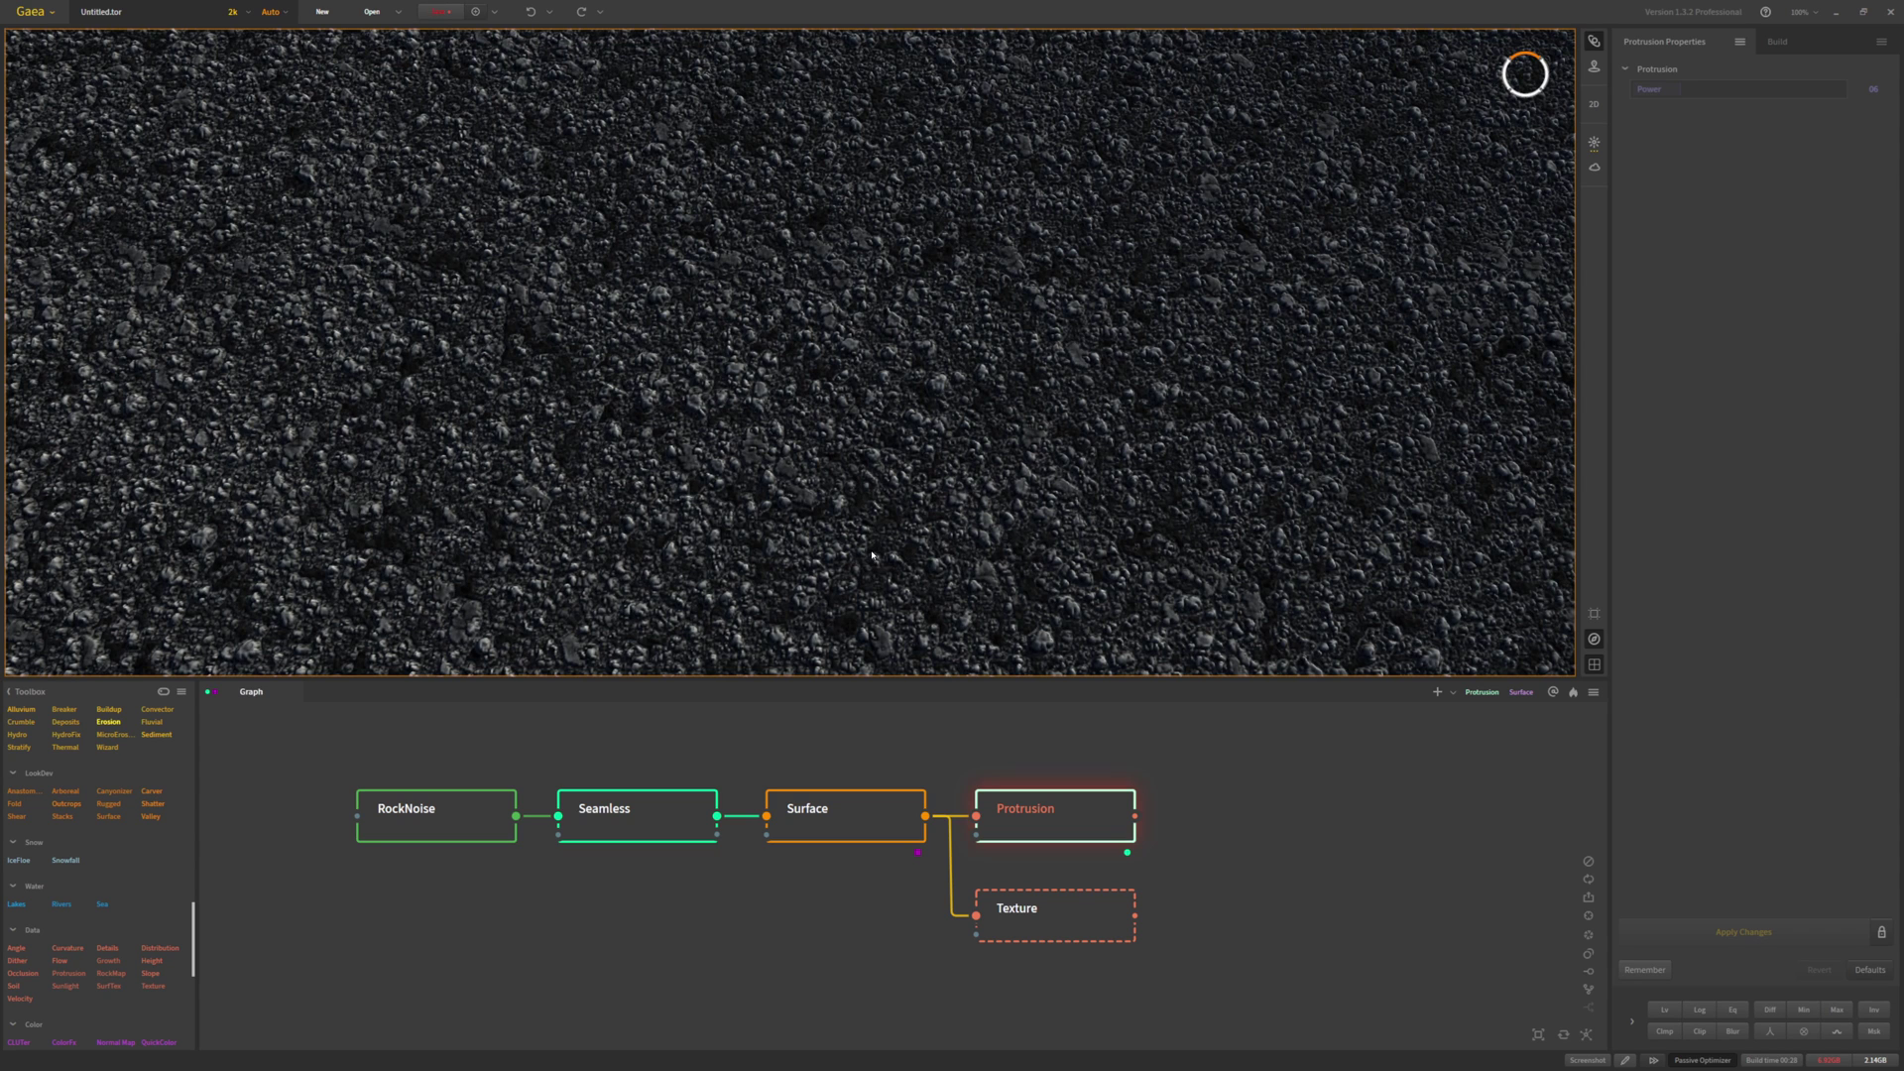
# Build the Texture node's preview and compare its mask with the Protrusion mask
pyautogui.click(1055, 912)
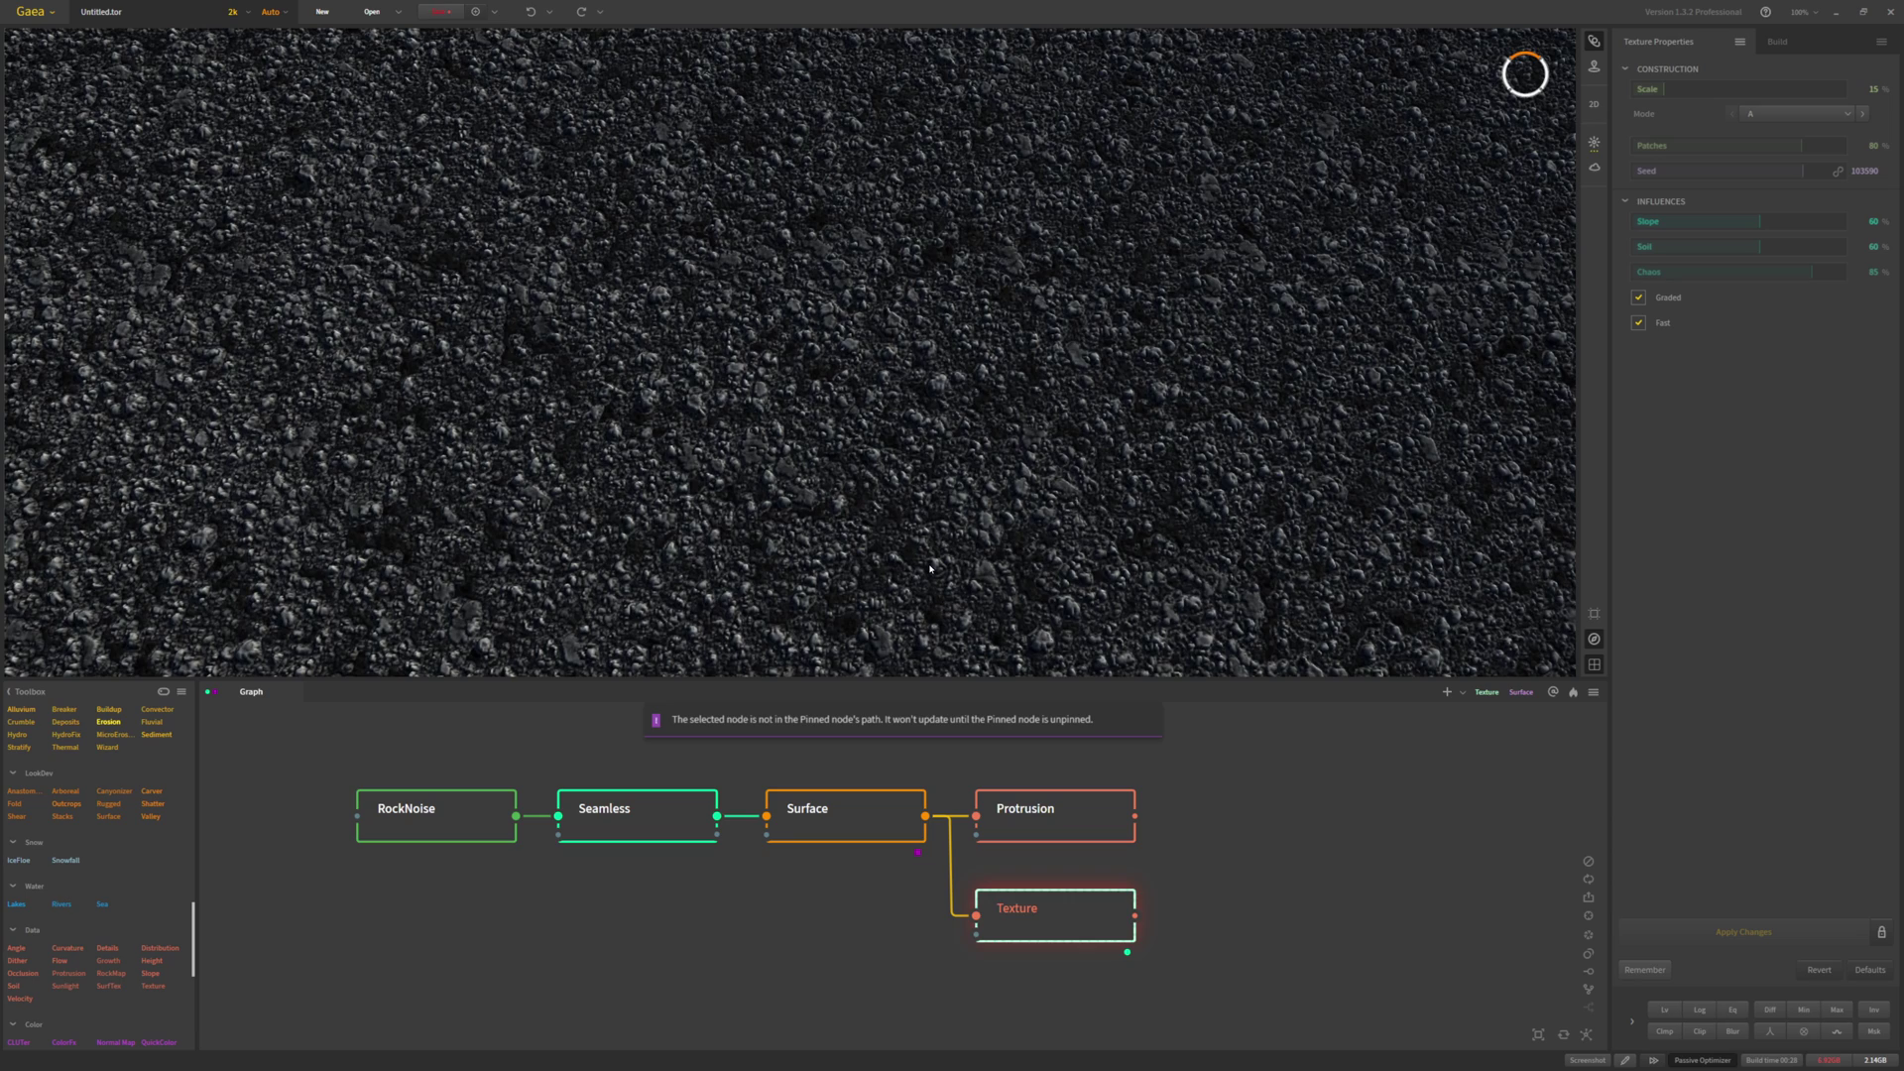
pyautogui.scroll(-5, 930, 568)
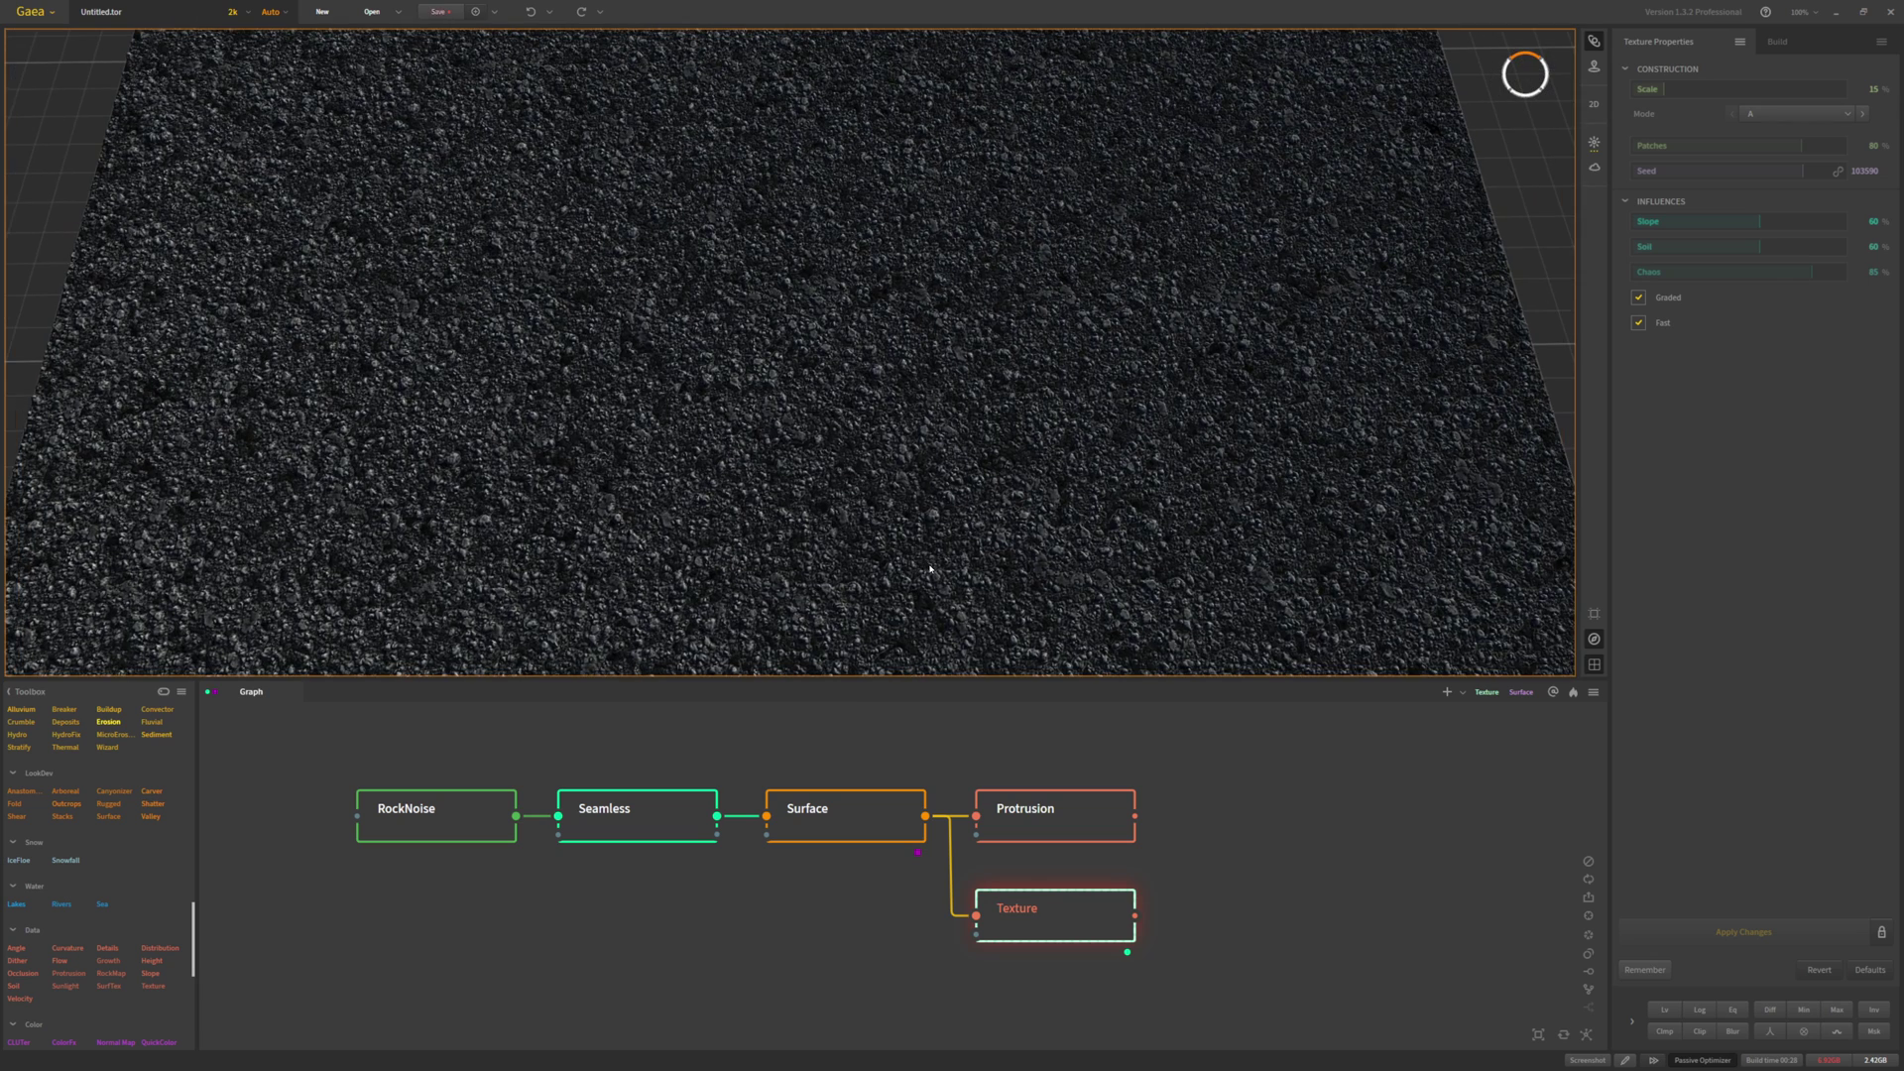
pyautogui.click(1032, 904)
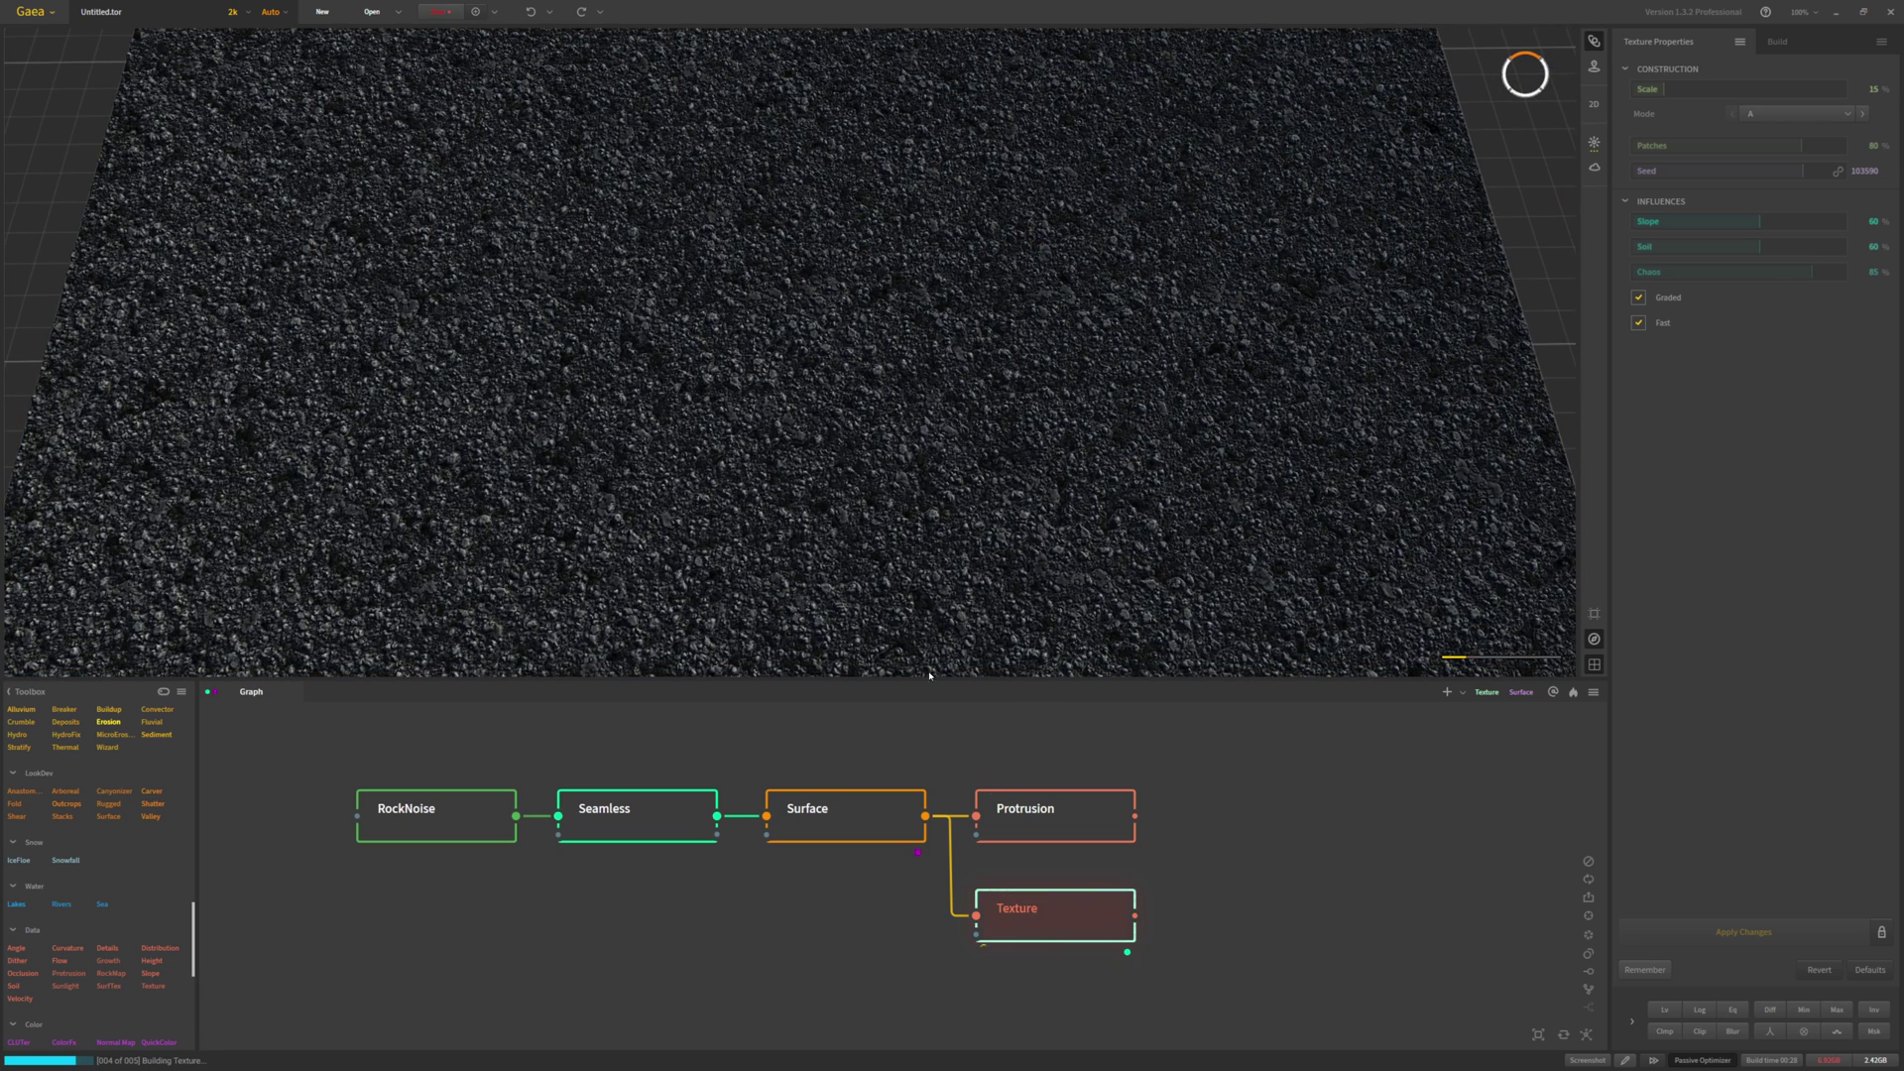
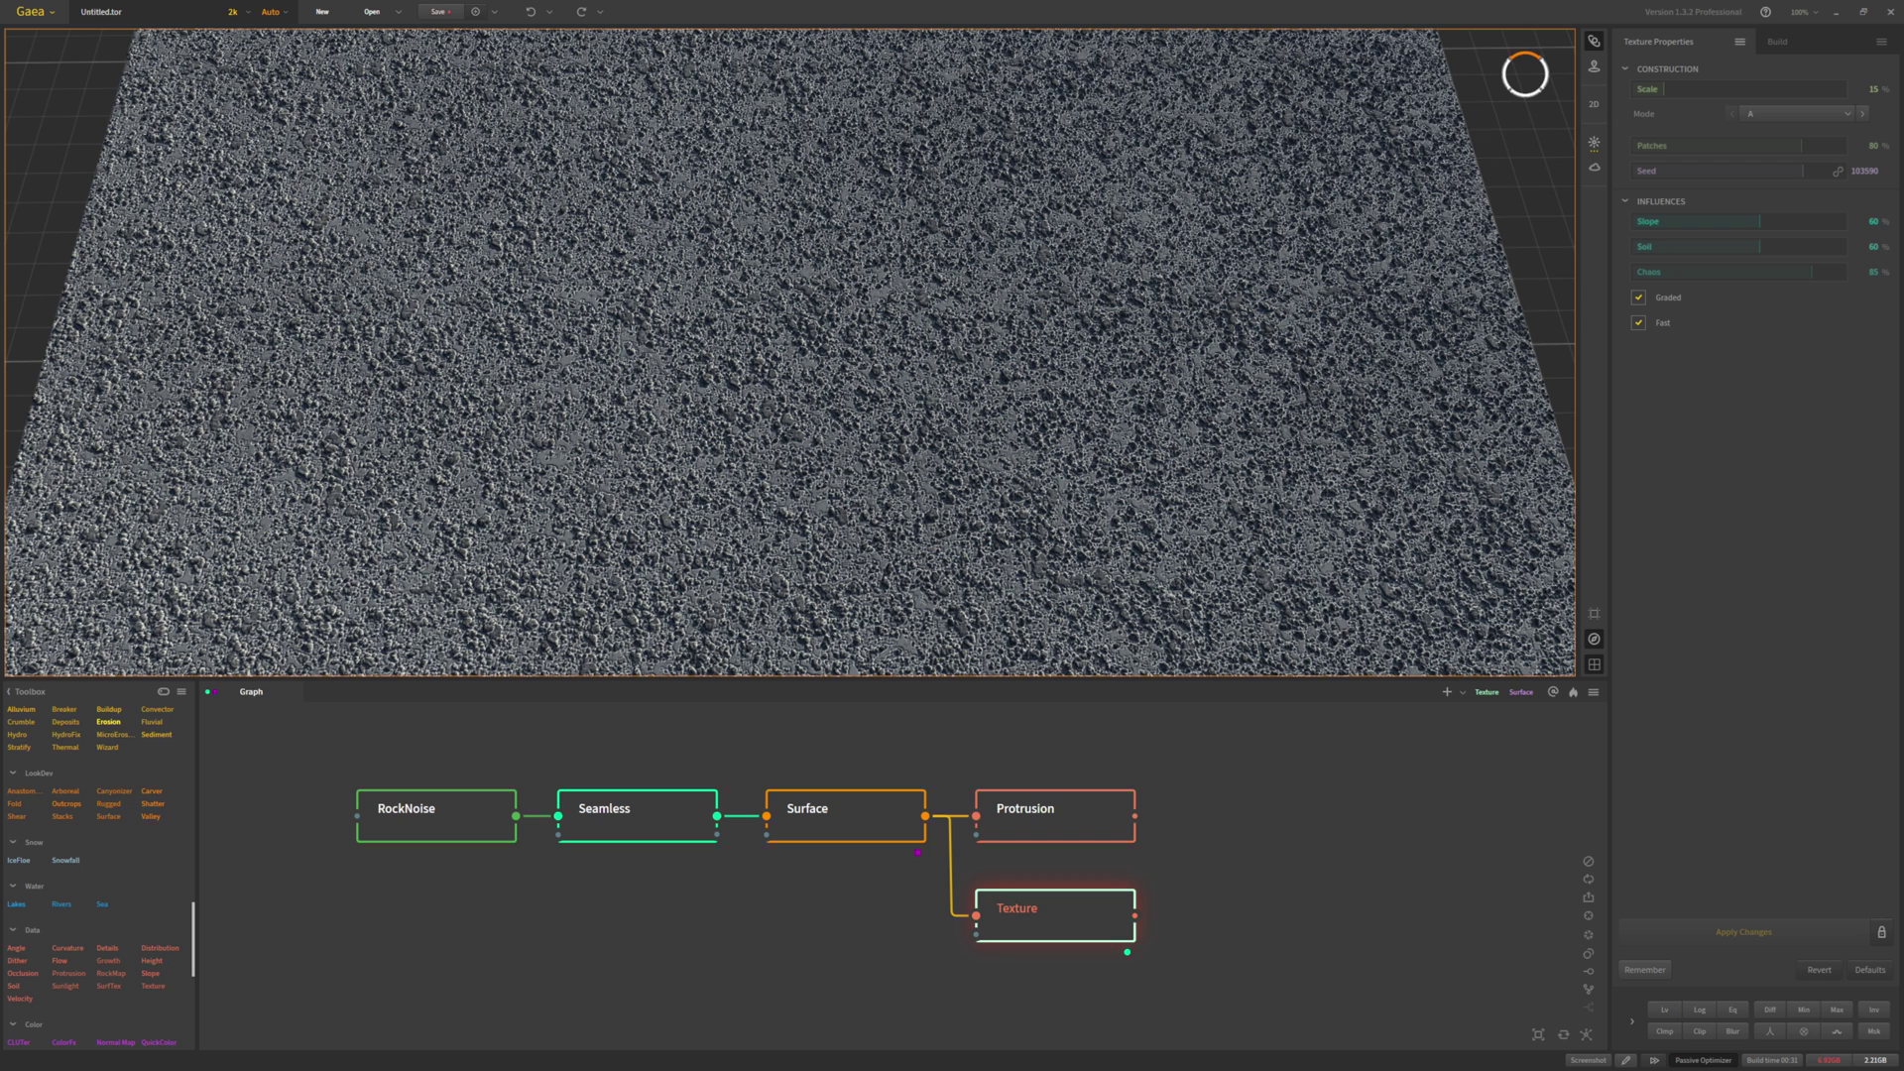
pyautogui.click(1002, 828)
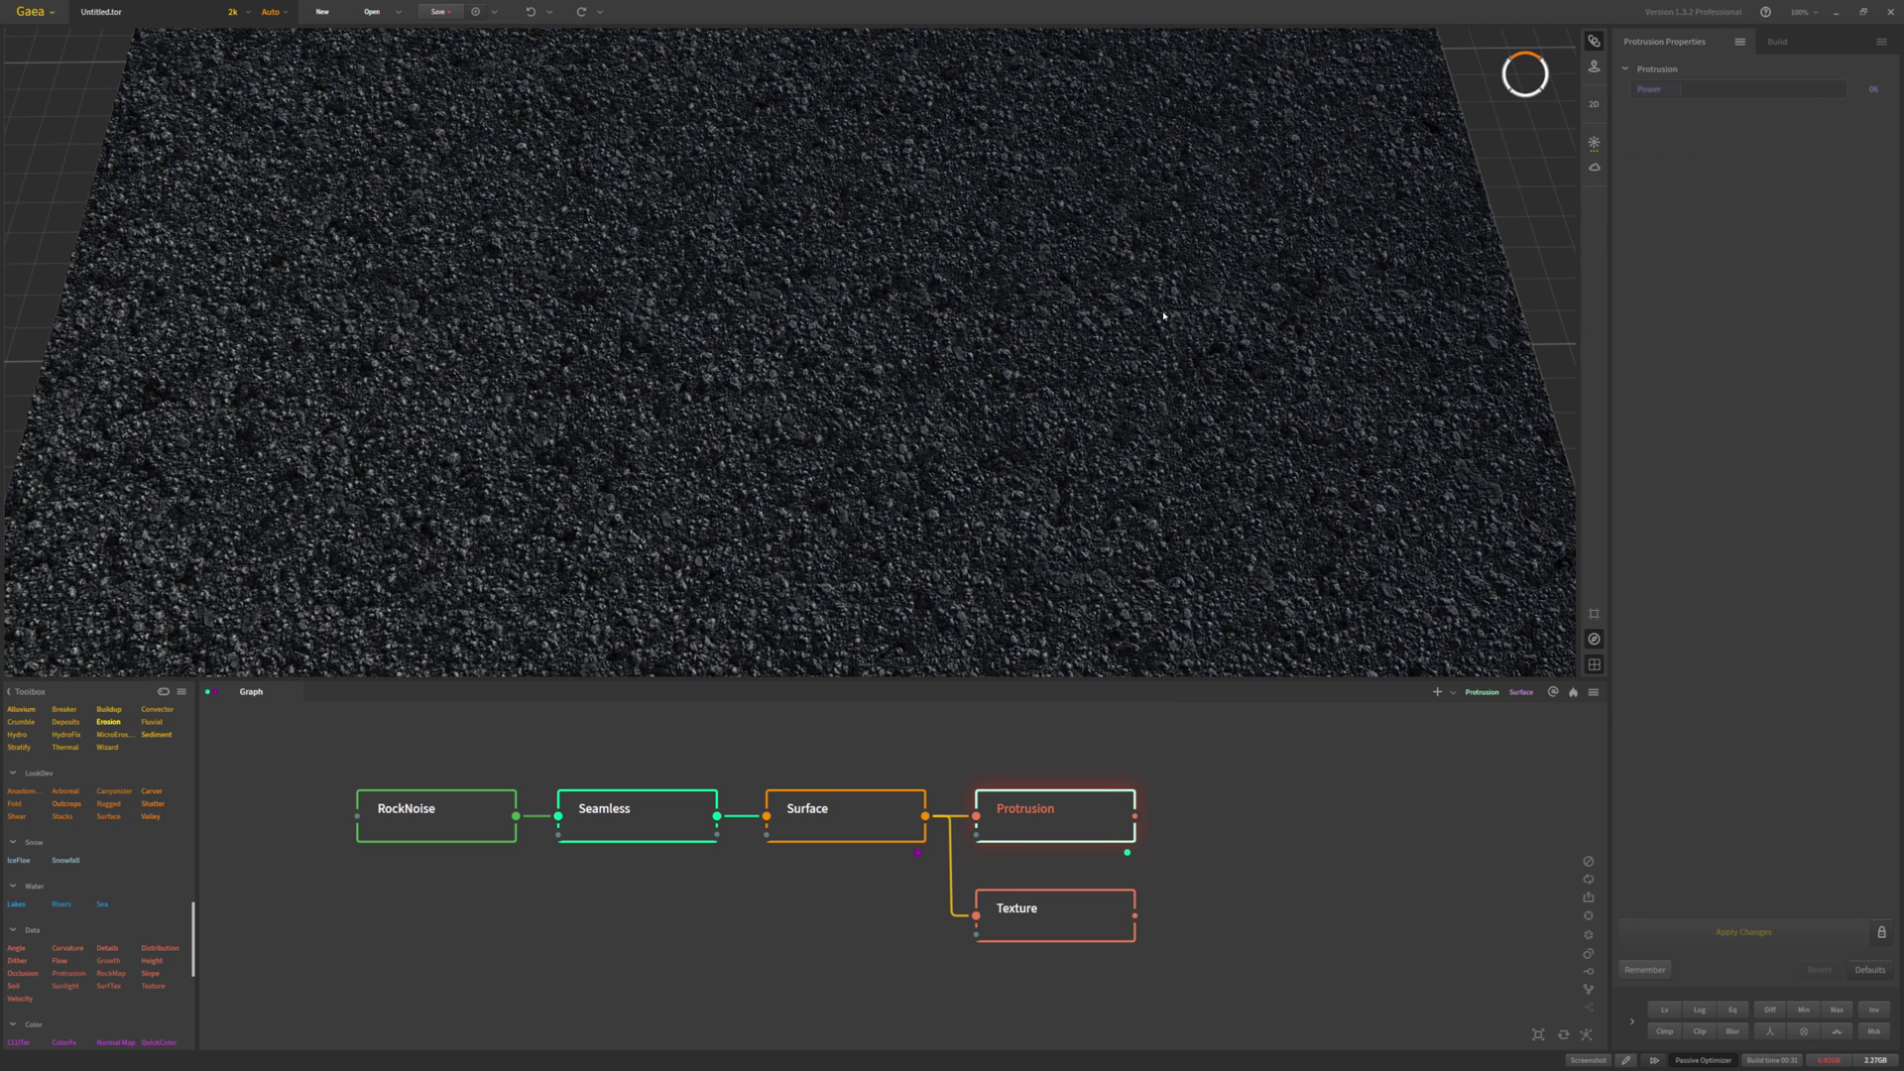
pyautogui.click(1068, 926)
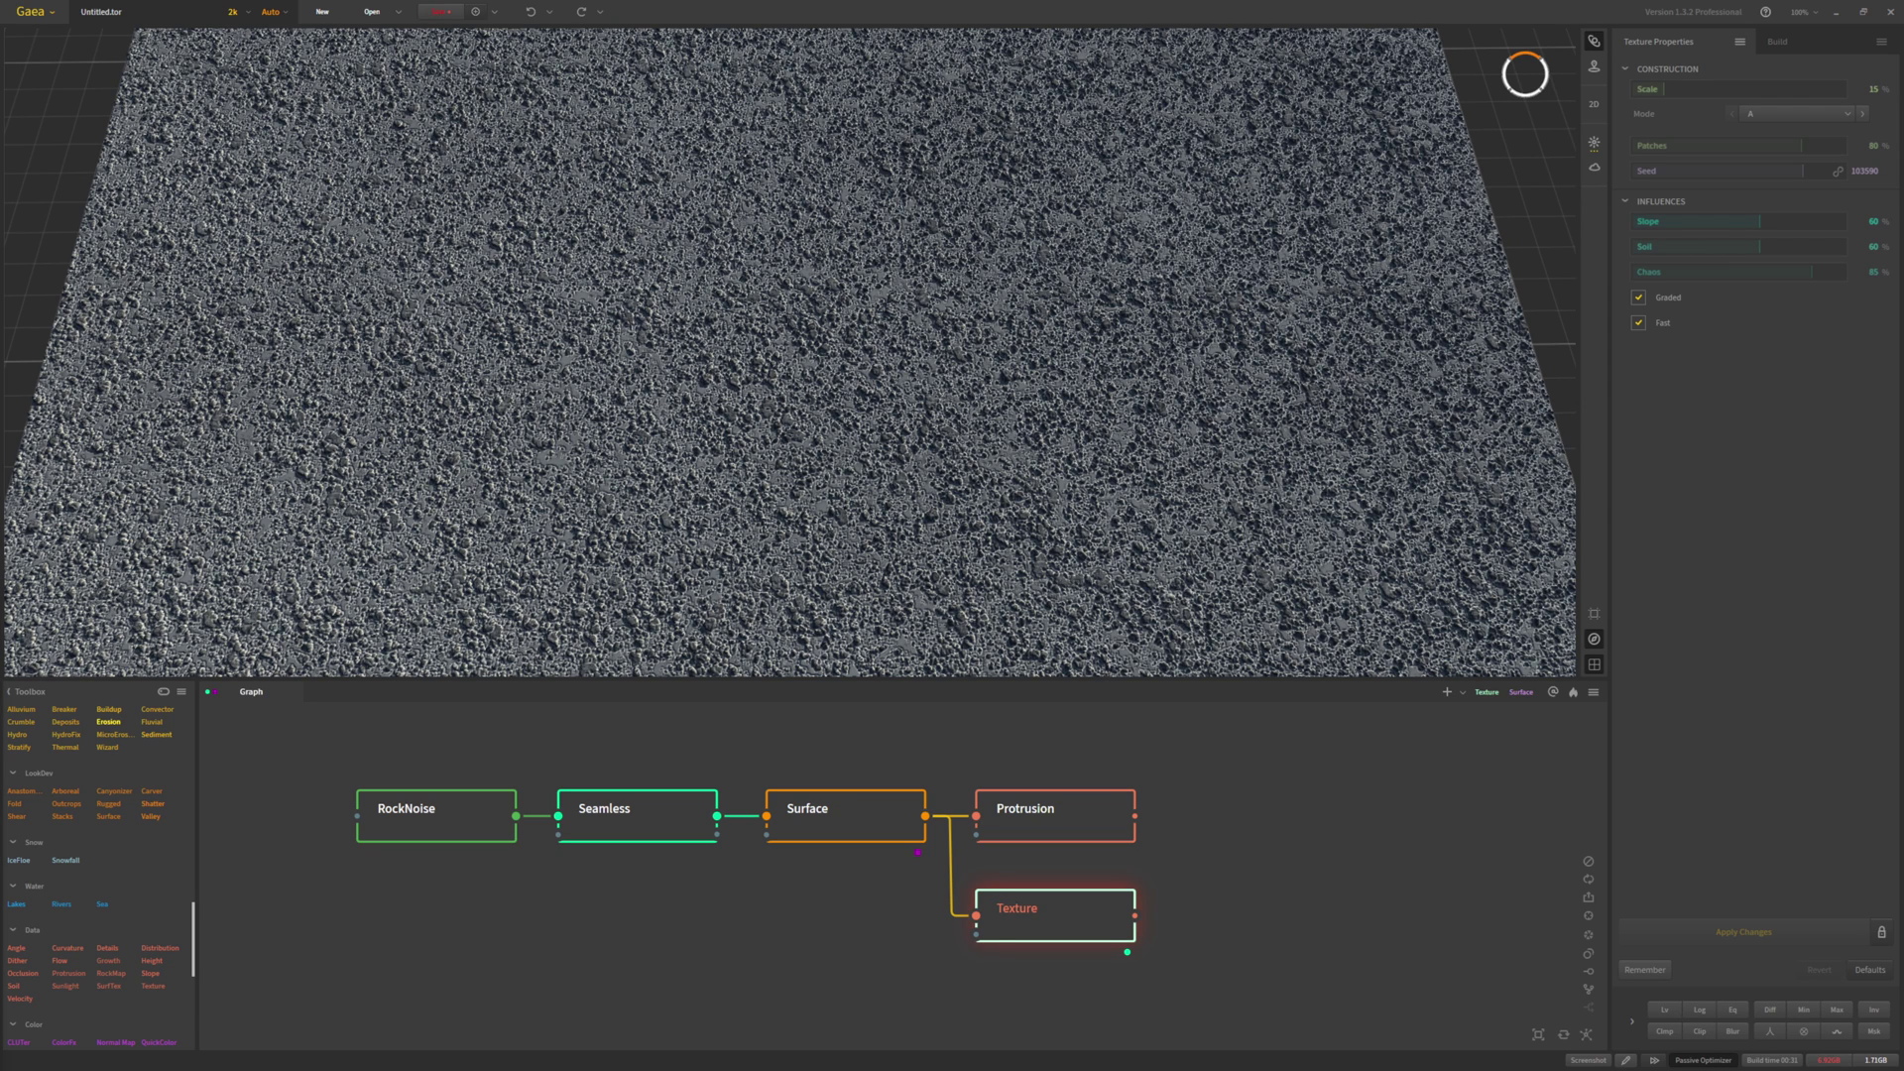
# Add a Height node between Protrusion and Texture, and connect it to the Surface output
pyautogui.moveTo(782, 939); pyautogui.dragTo(775, 898, button='middle')
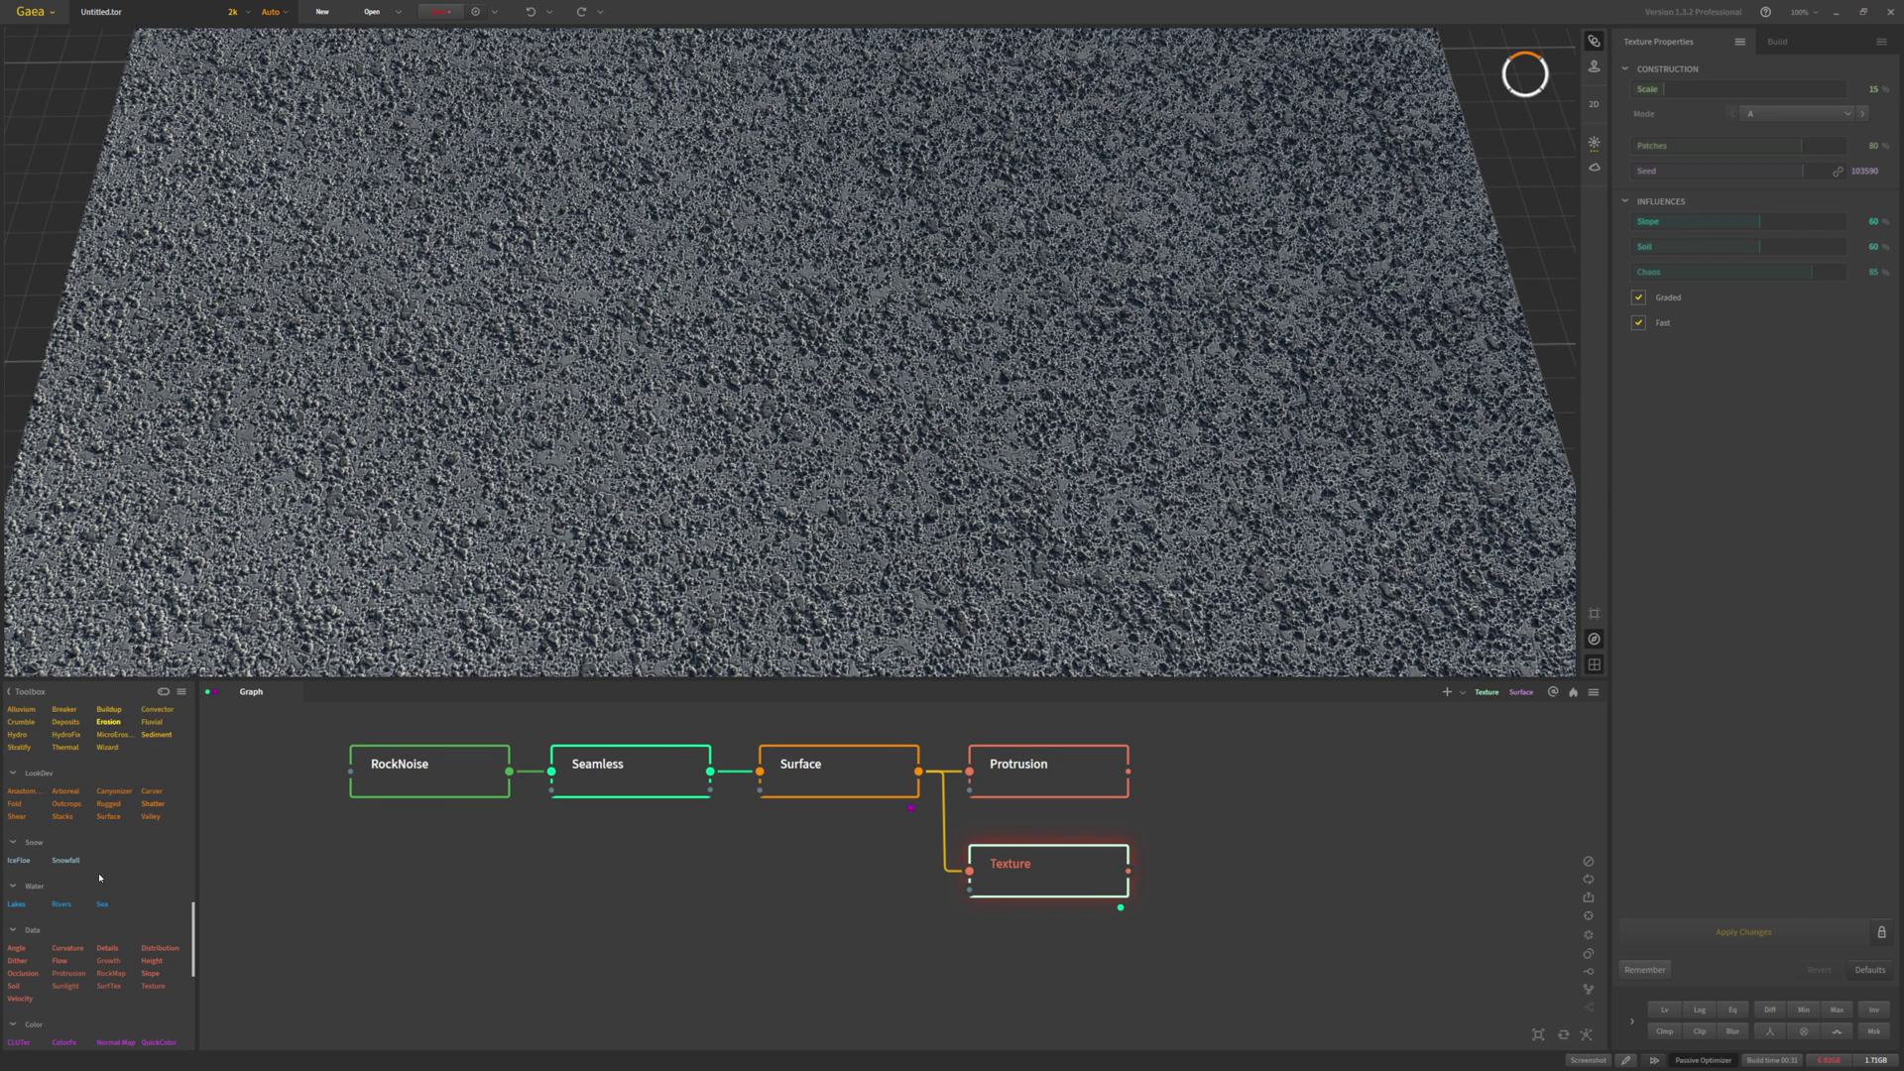
pyautogui.scroll(-3, 106, 855)
pyautogui.scroll(-2, 107, 859)
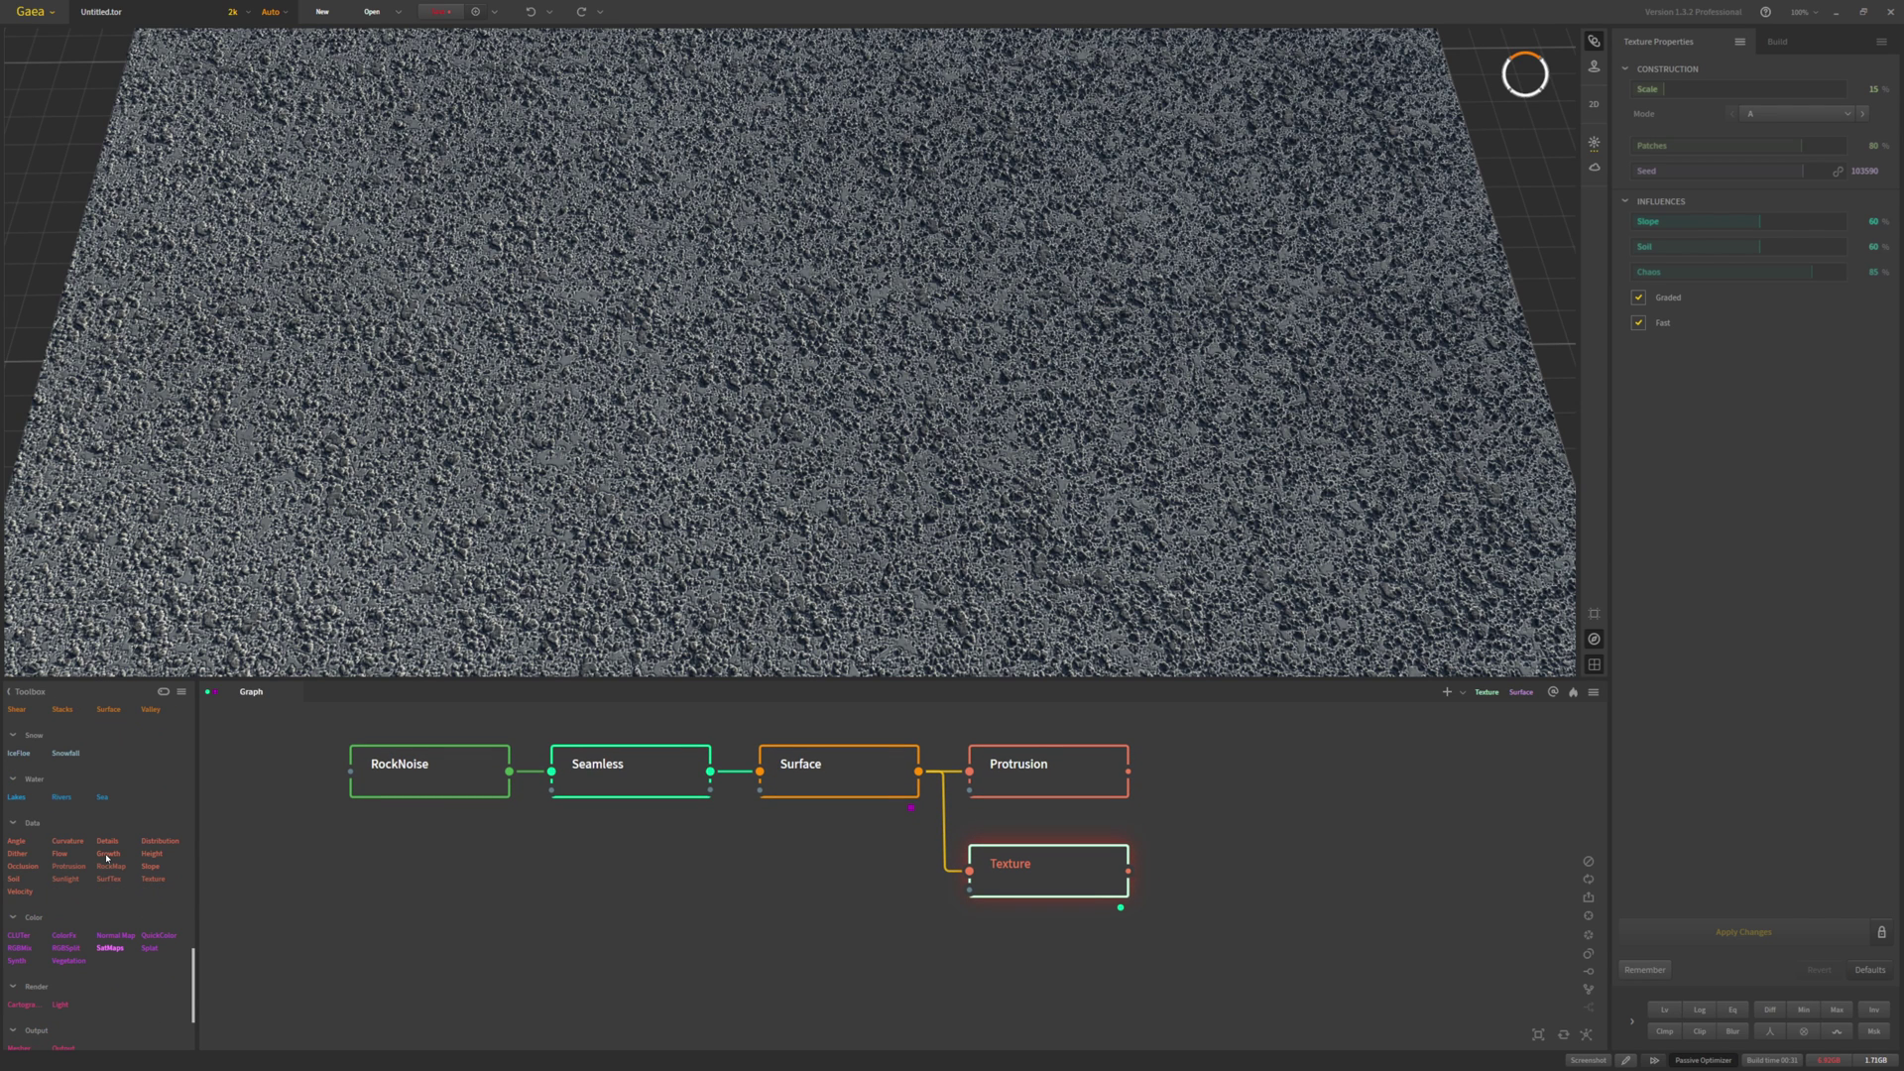
pyautogui.moveTo(159, 858); pyautogui.dragTo(997, 943)
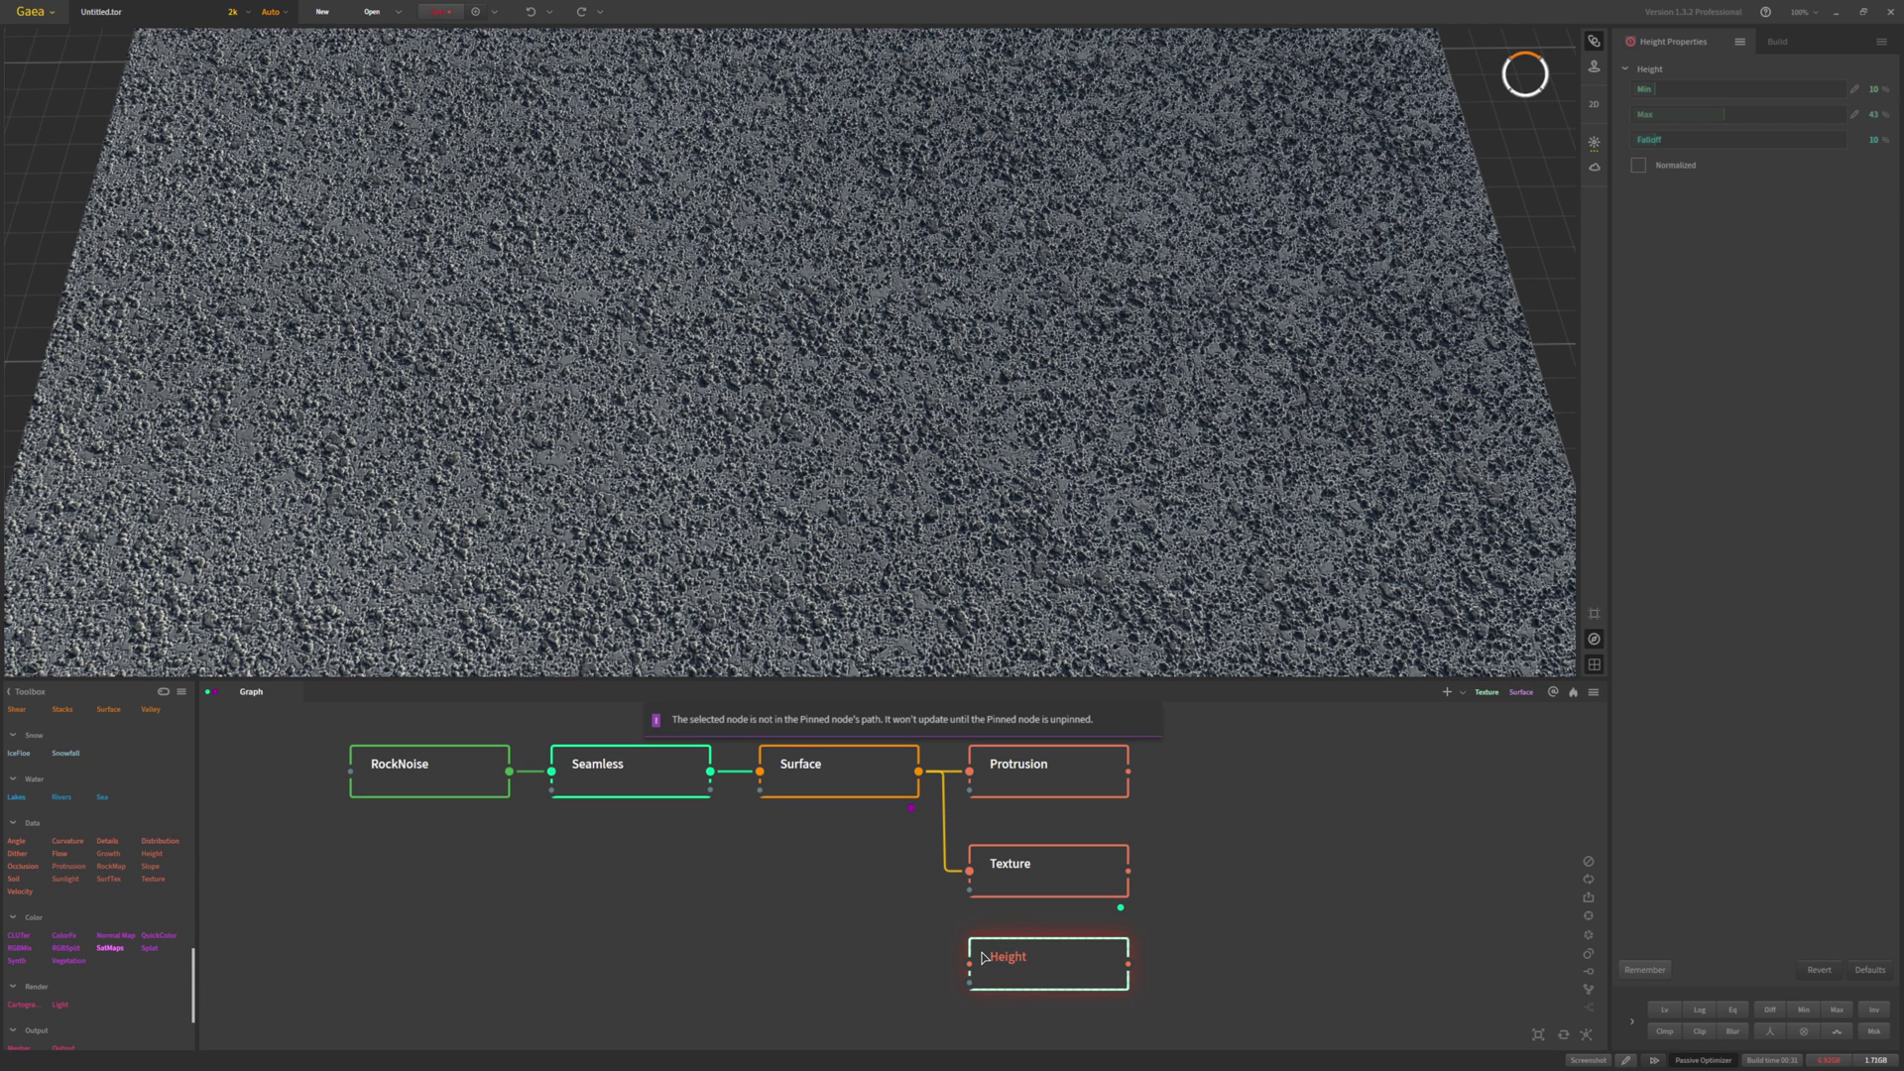
pyautogui.moveTo(1027, 875); pyautogui.dragTo(1032, 912)
pyautogui.moveTo(1035, 977); pyautogui.dragTo(1036, 930)
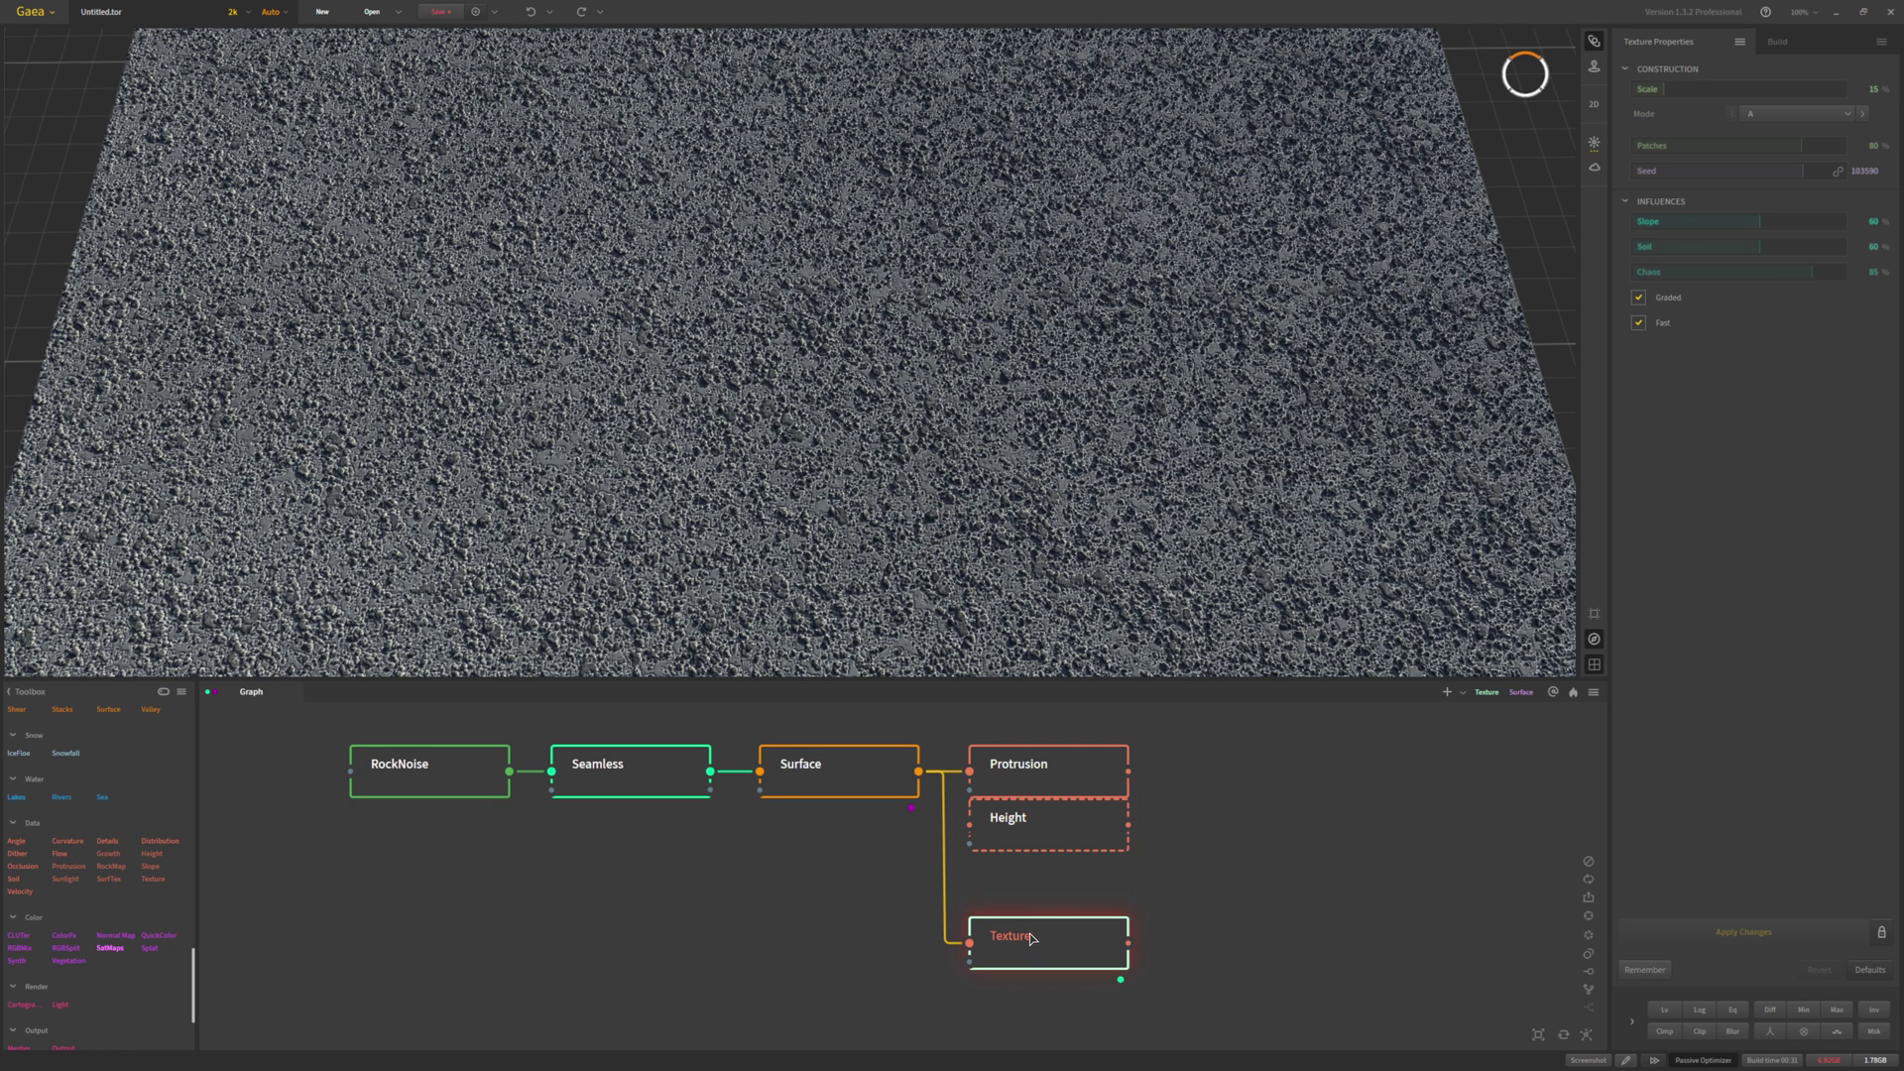
pyautogui.moveTo(1037, 847); pyautogui.dragTo(1037, 873)
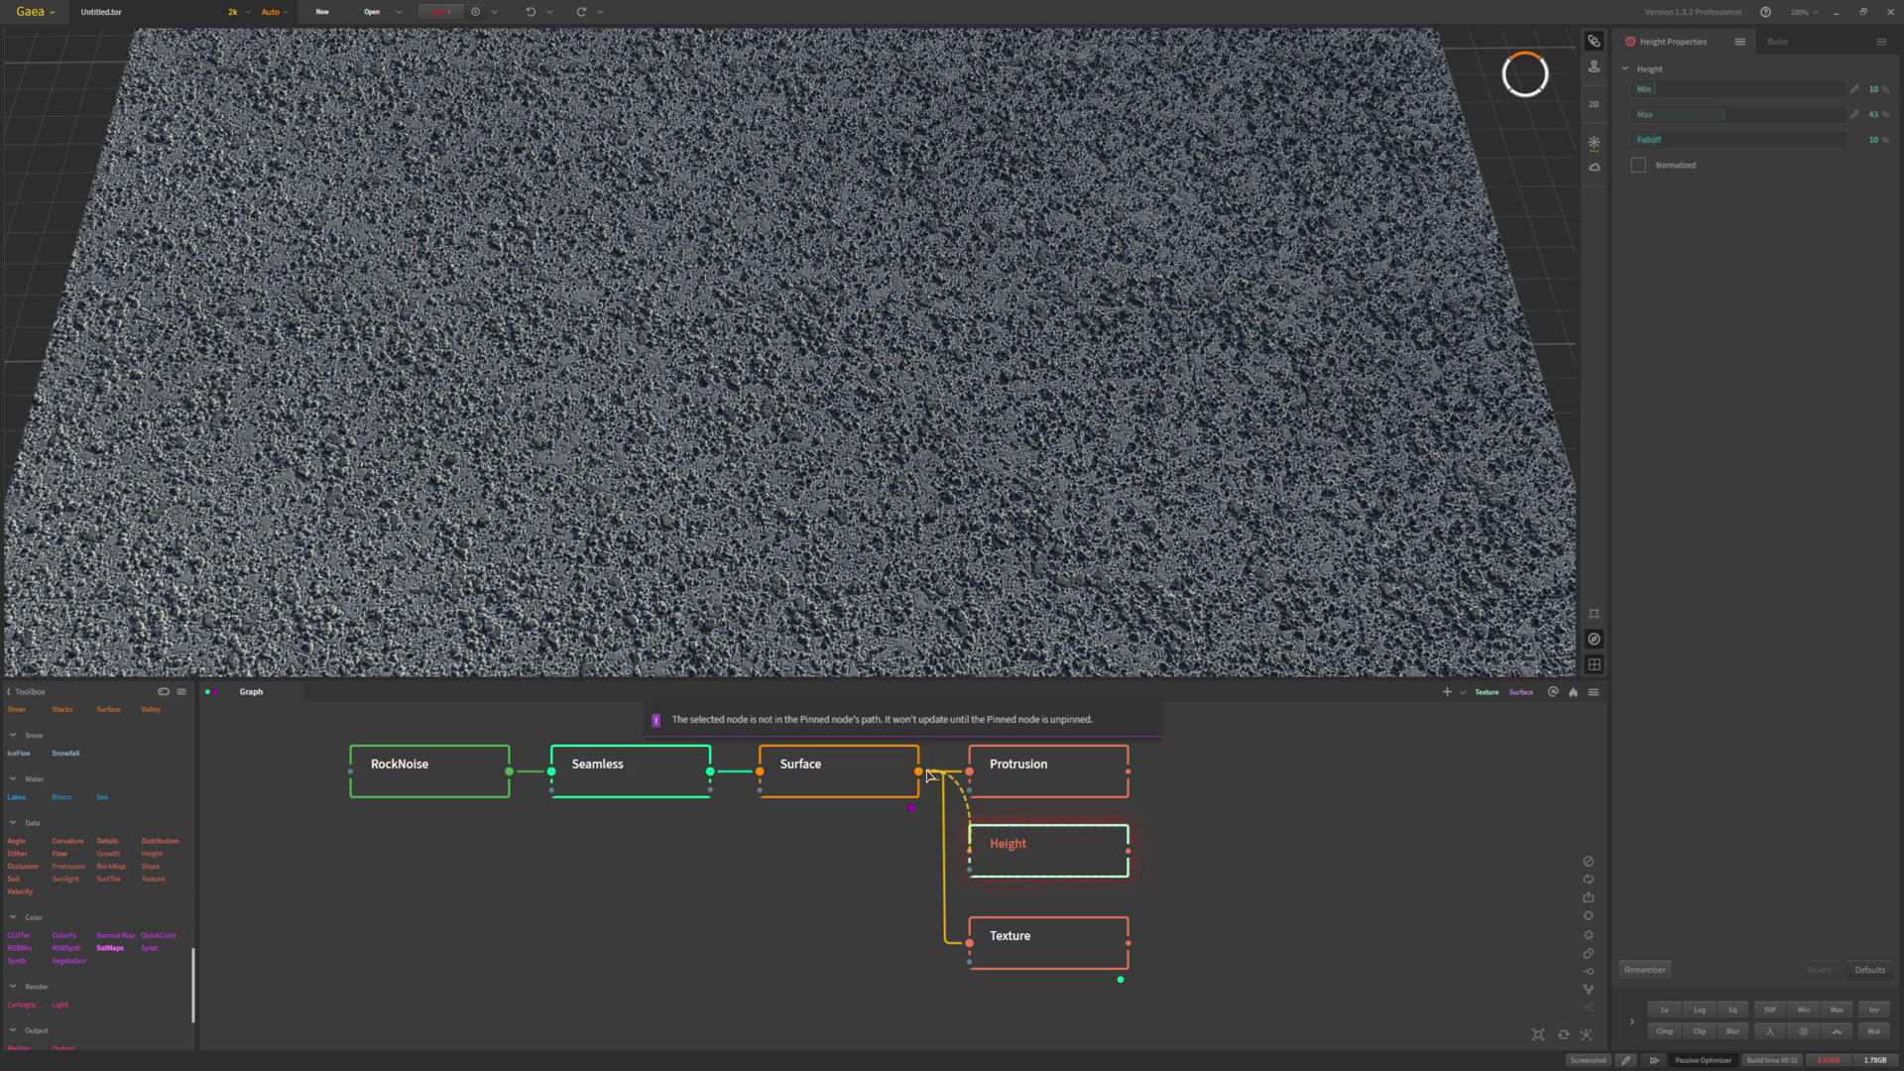
# Preview the Height node with Normalised enabled, setting Min to 0% and trying a Max of 25%
pyautogui.press('p')
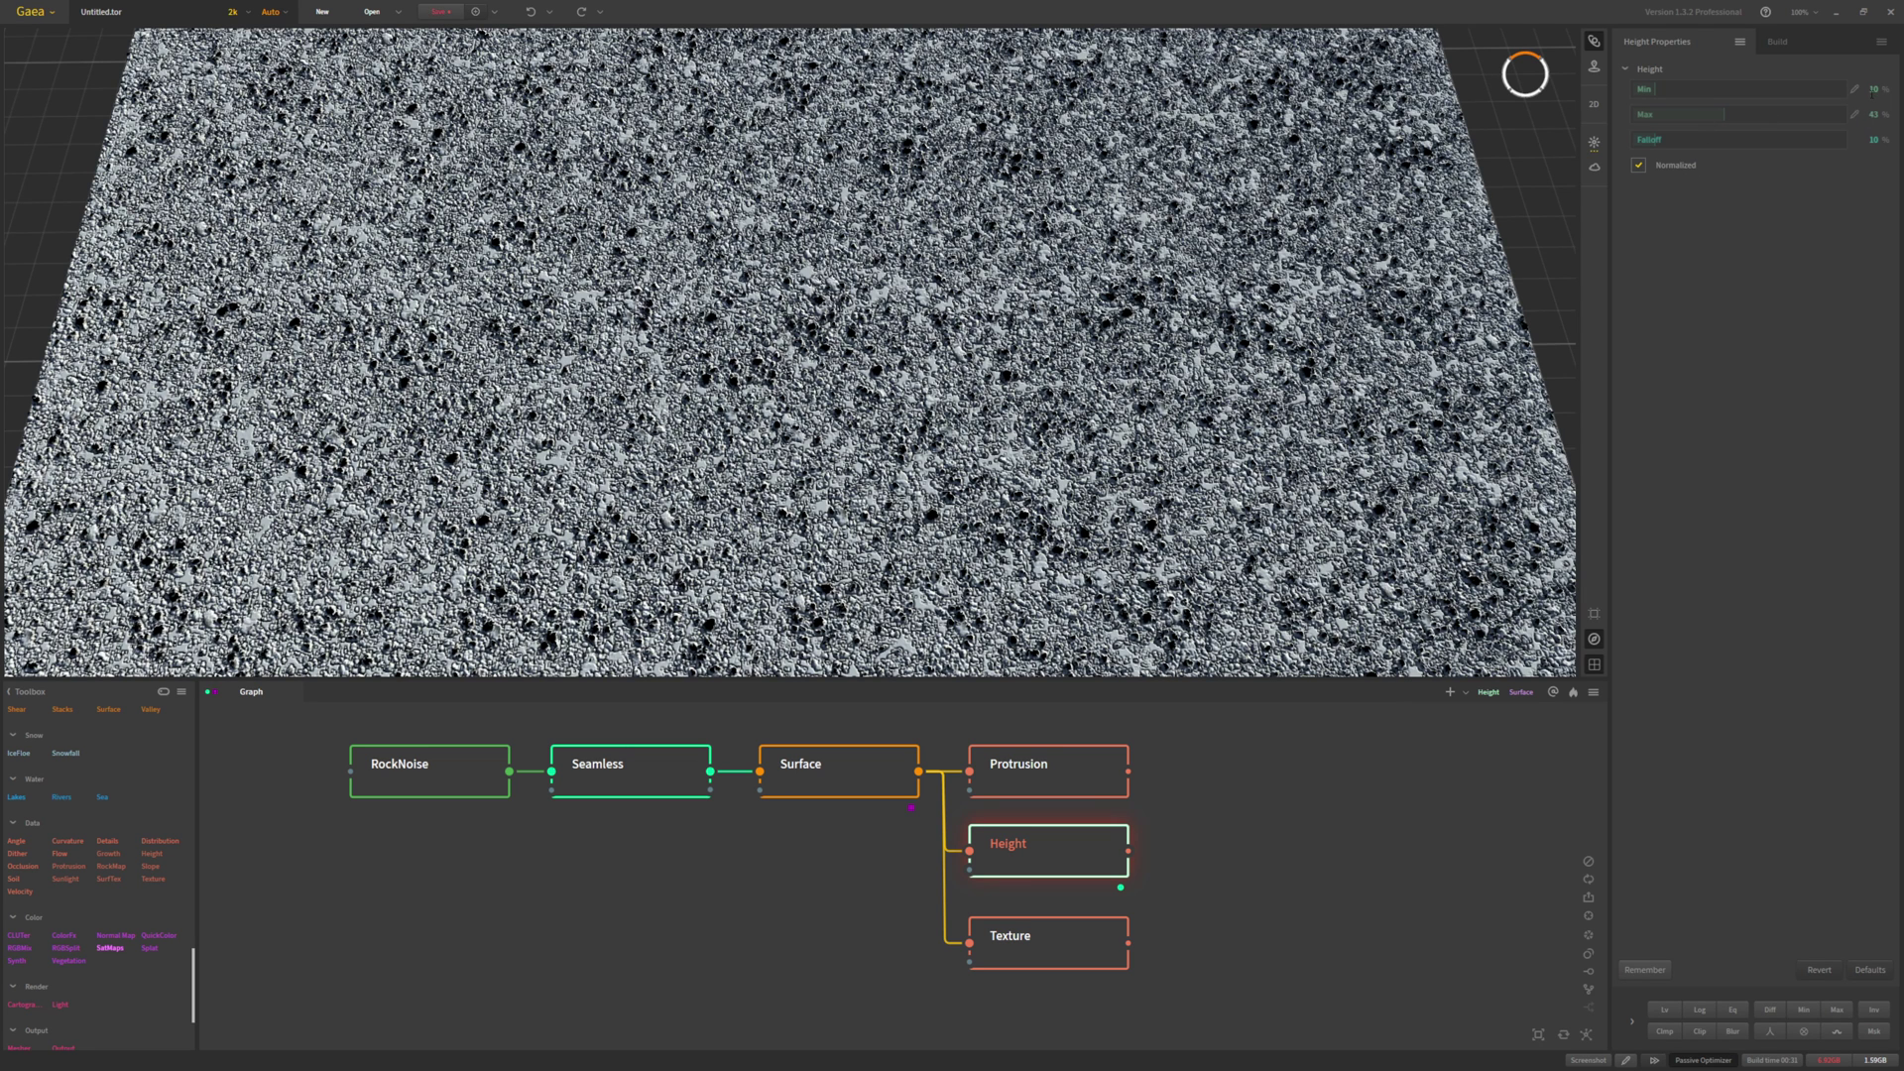
pyautogui.click(1873, 88)
pyautogui.write('0')
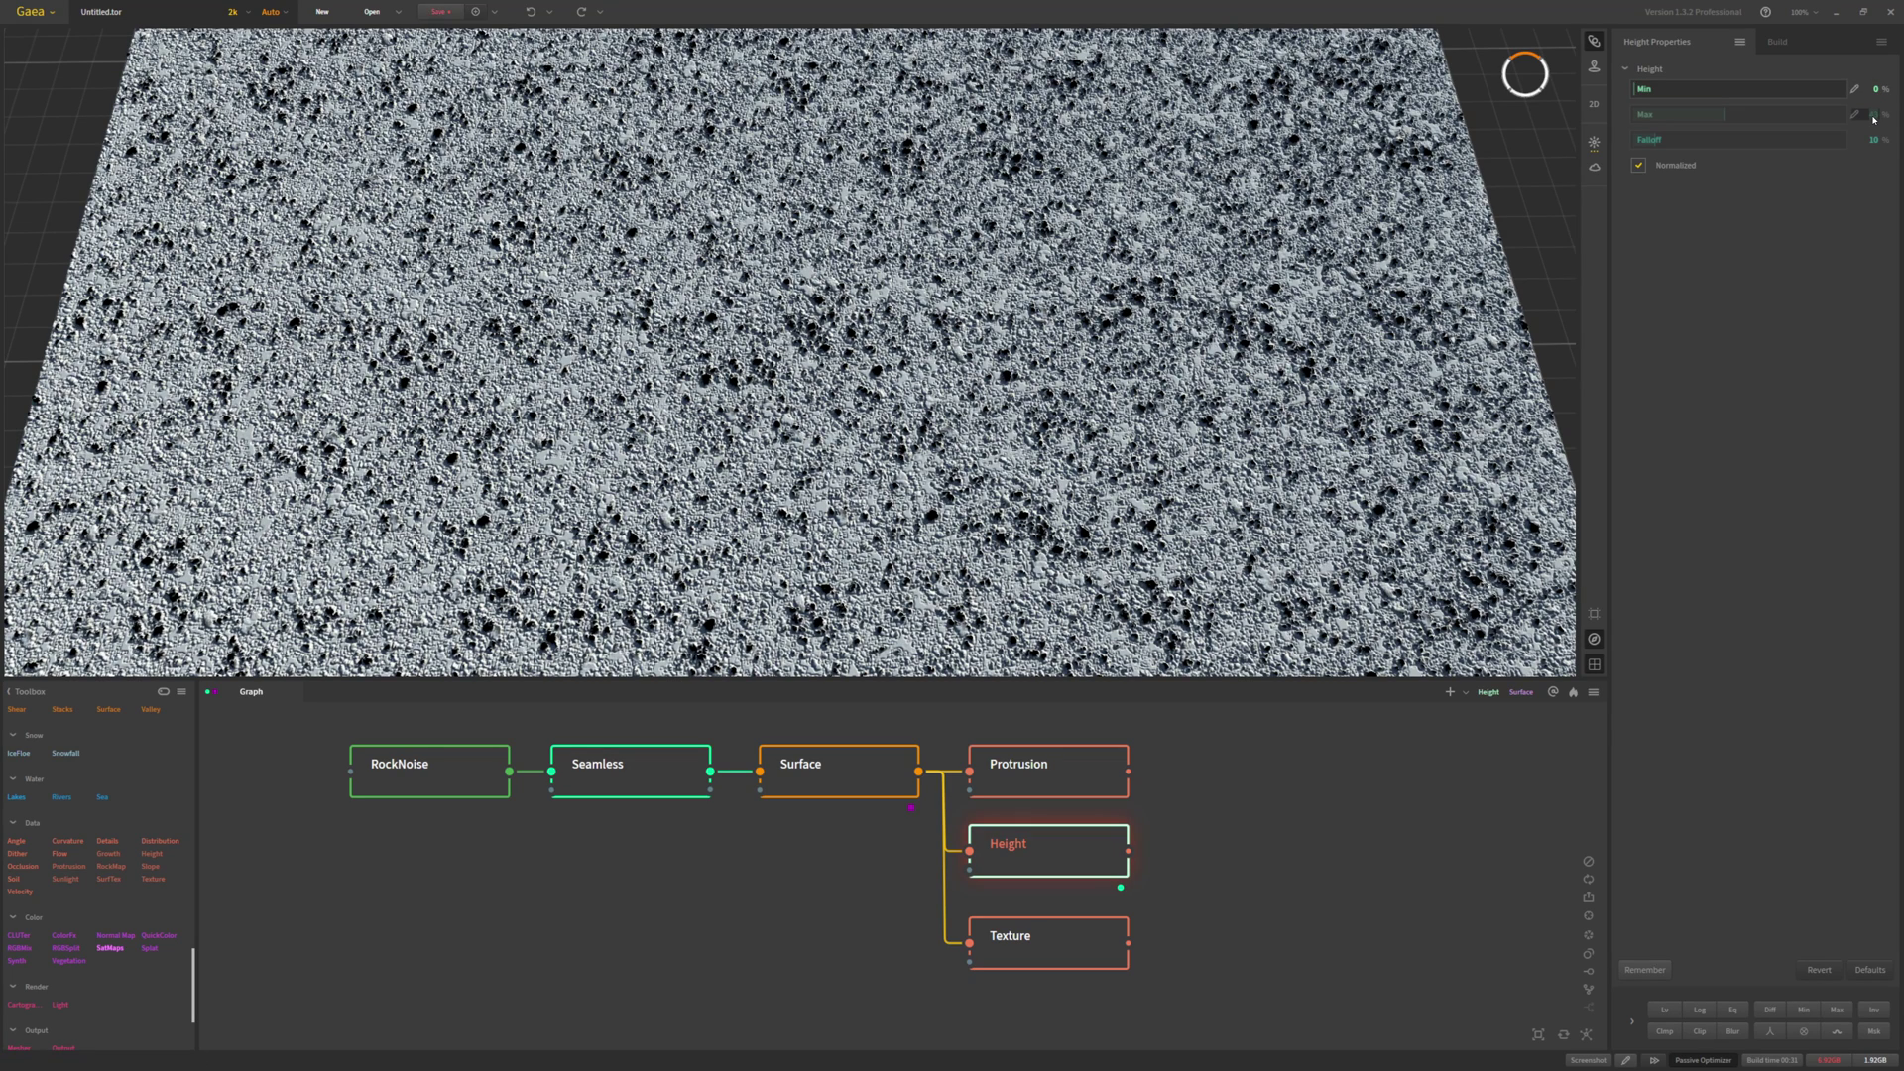
pyautogui.click(1873, 114)
pyautogui.write('25')
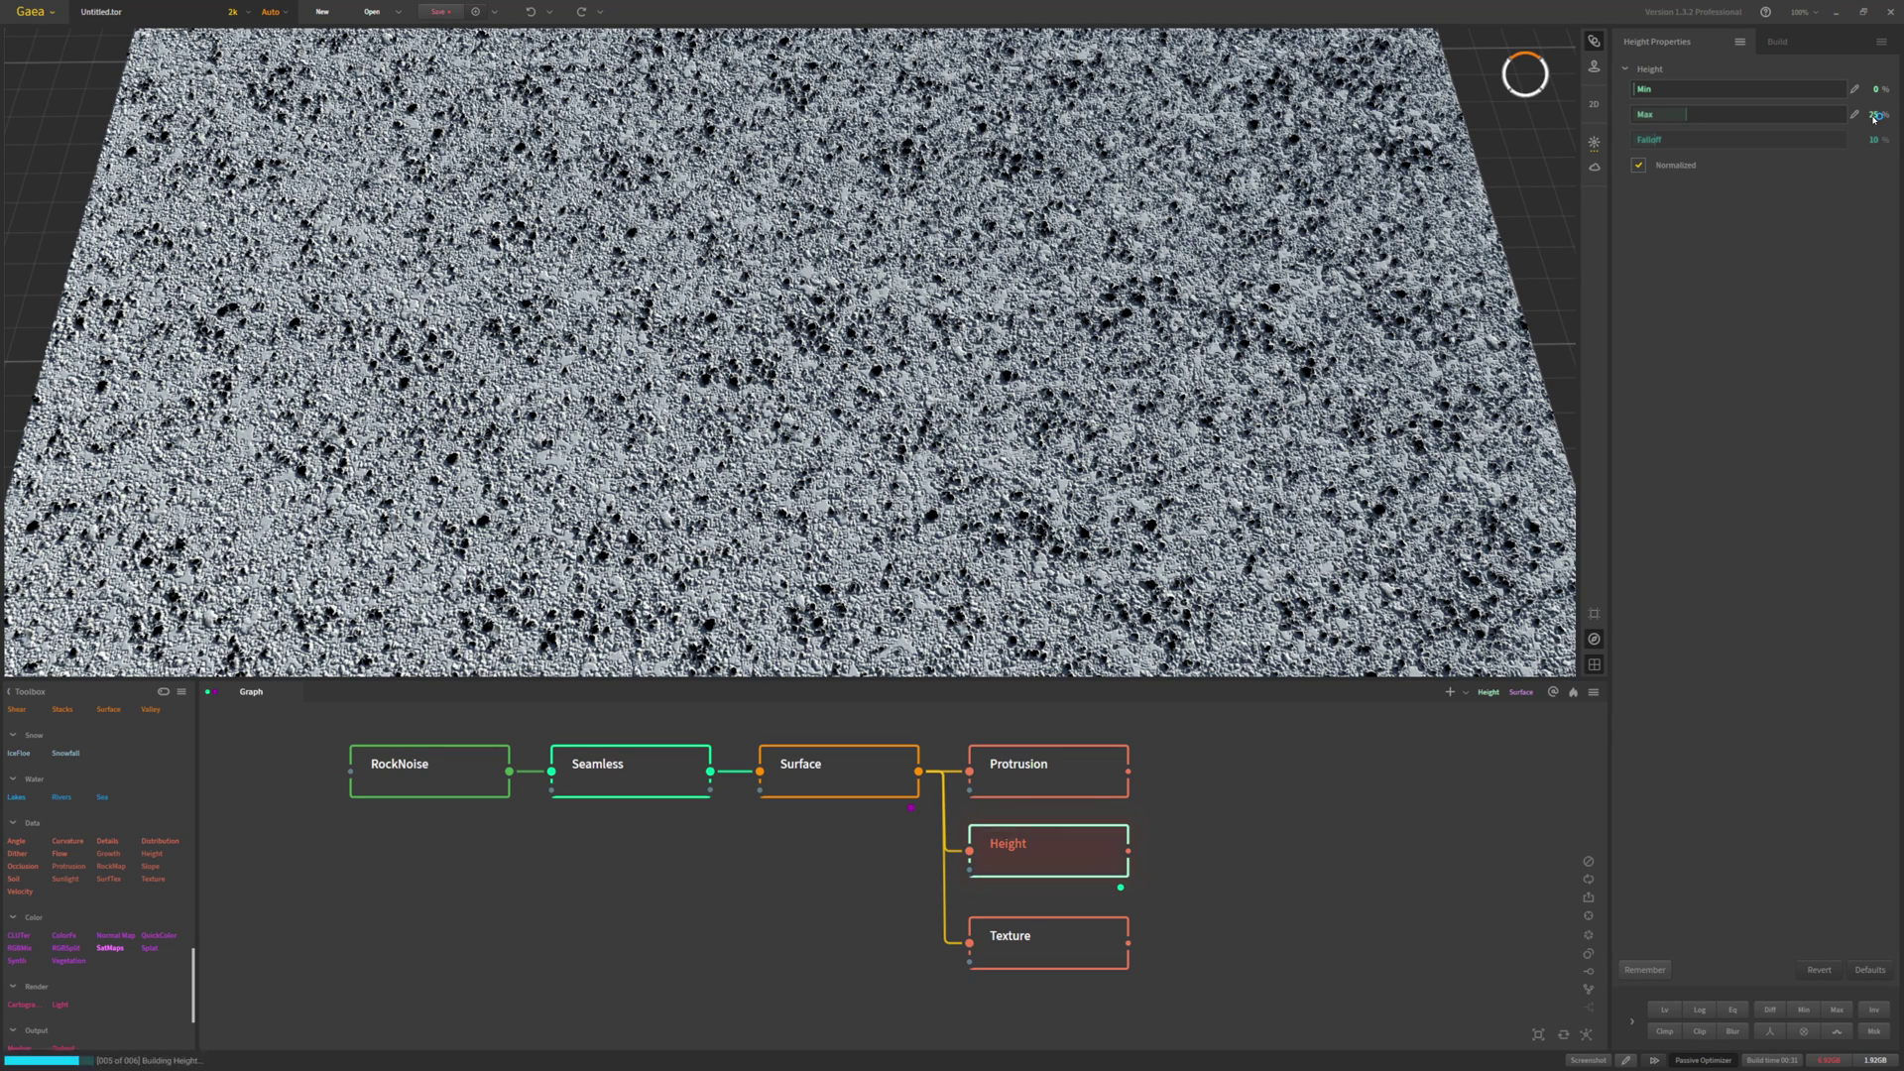
# Set the Height node's Max to 40% and its Falloff to 3%
pyautogui.click(1873, 115)
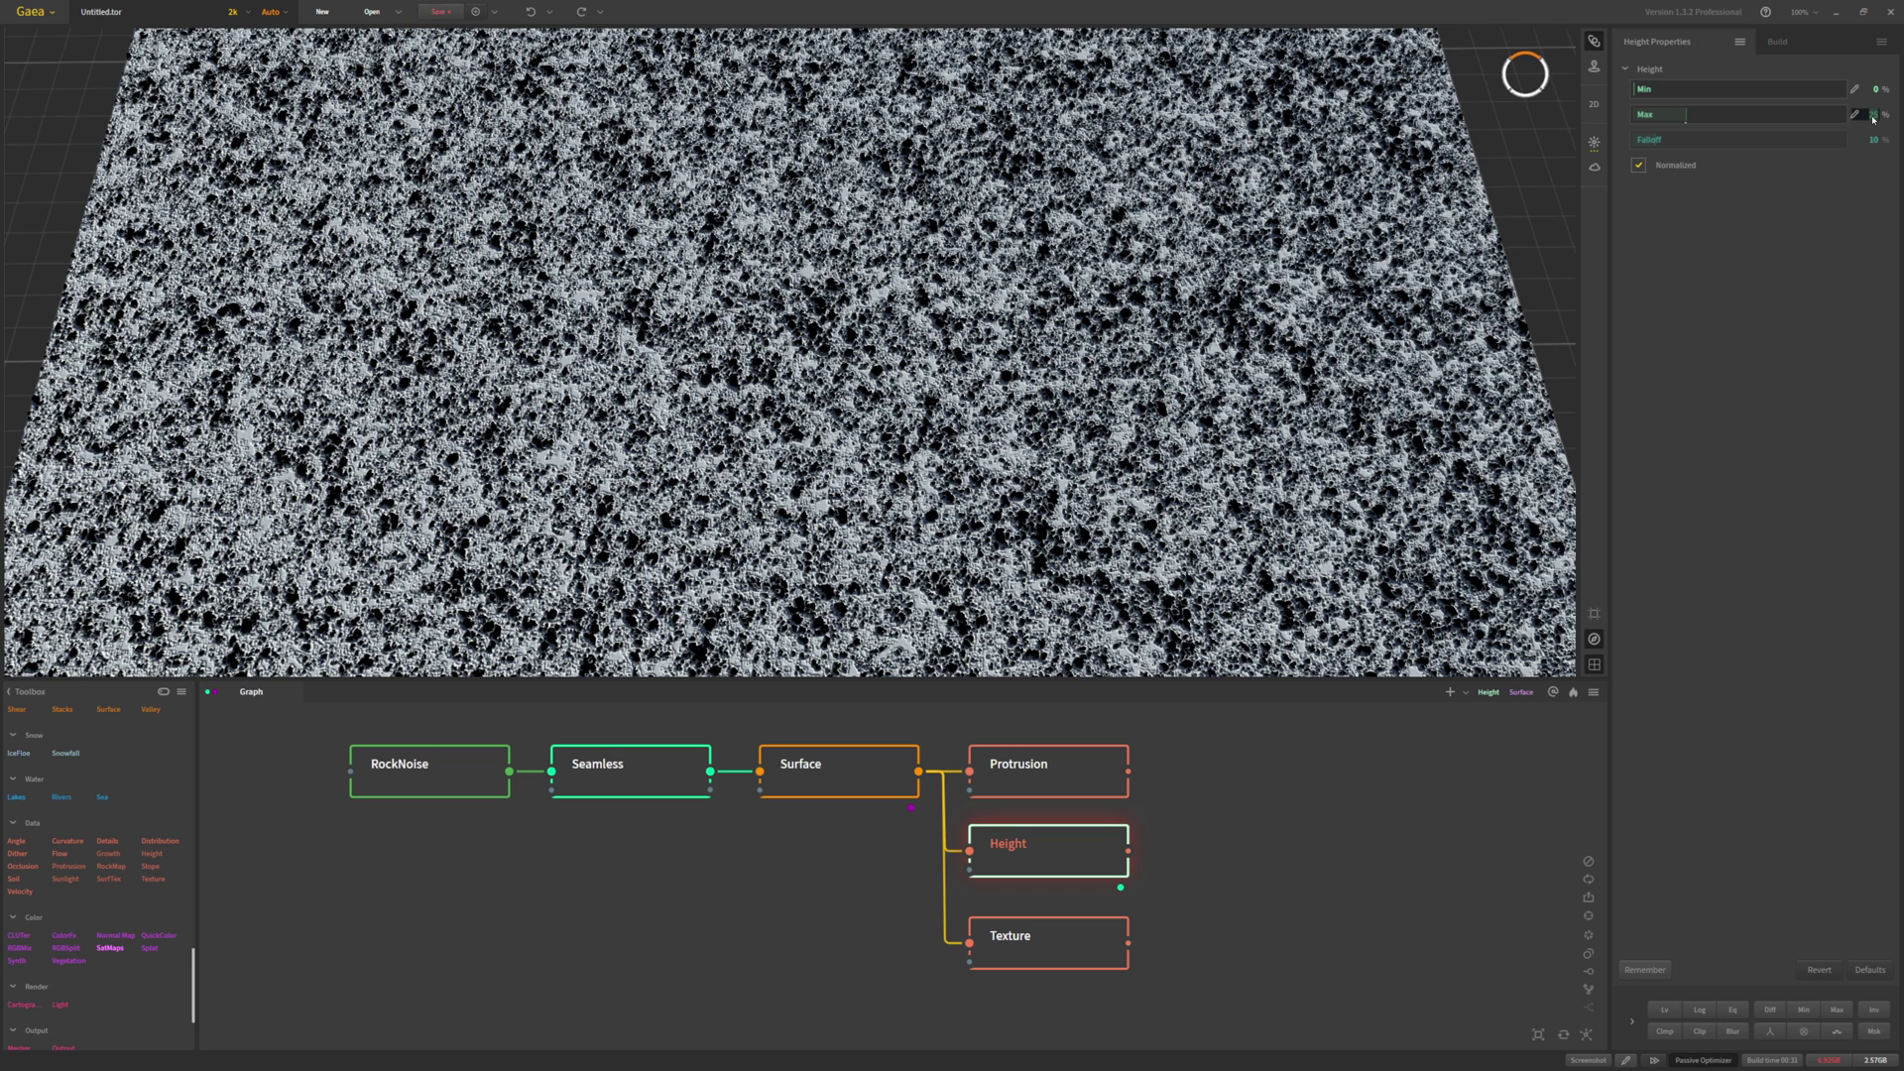
pyautogui.write('40')
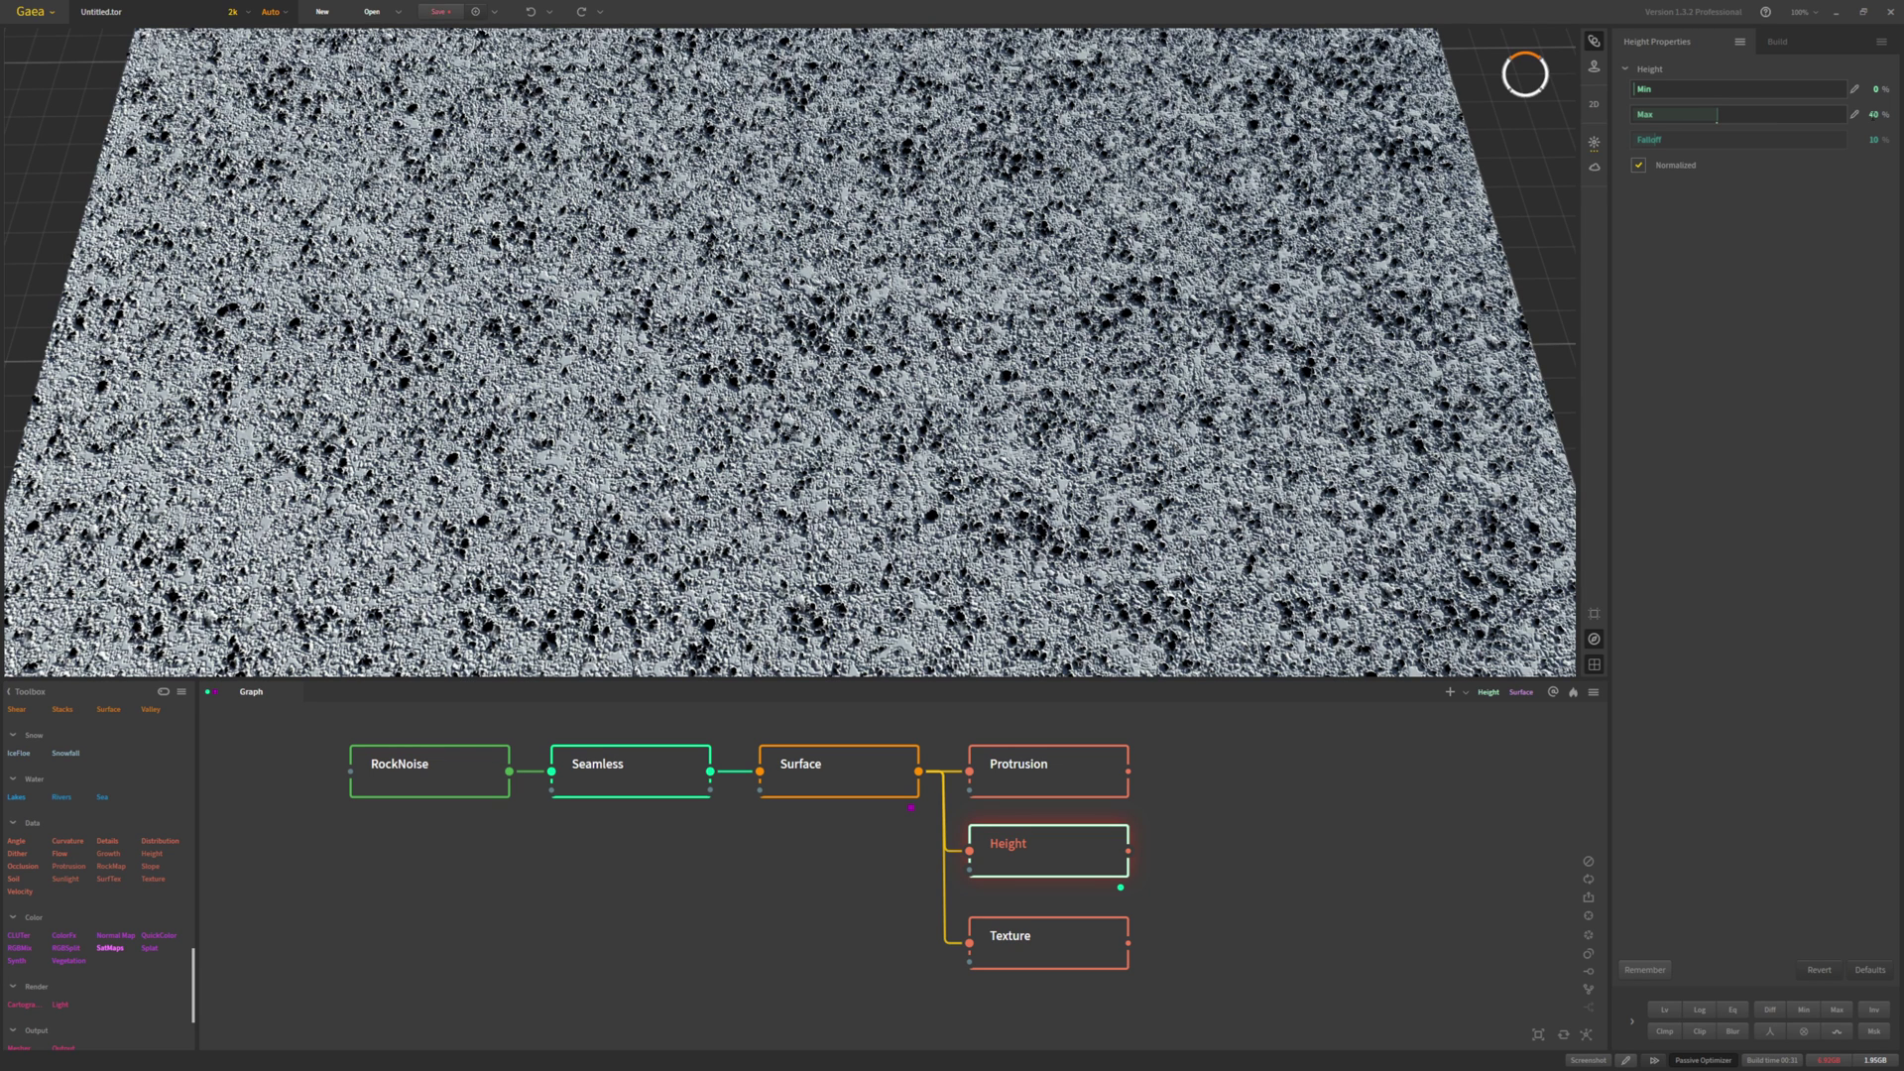
pyautogui.click(1872, 139)
pyautogui.write('3')
pyautogui.press('Return')
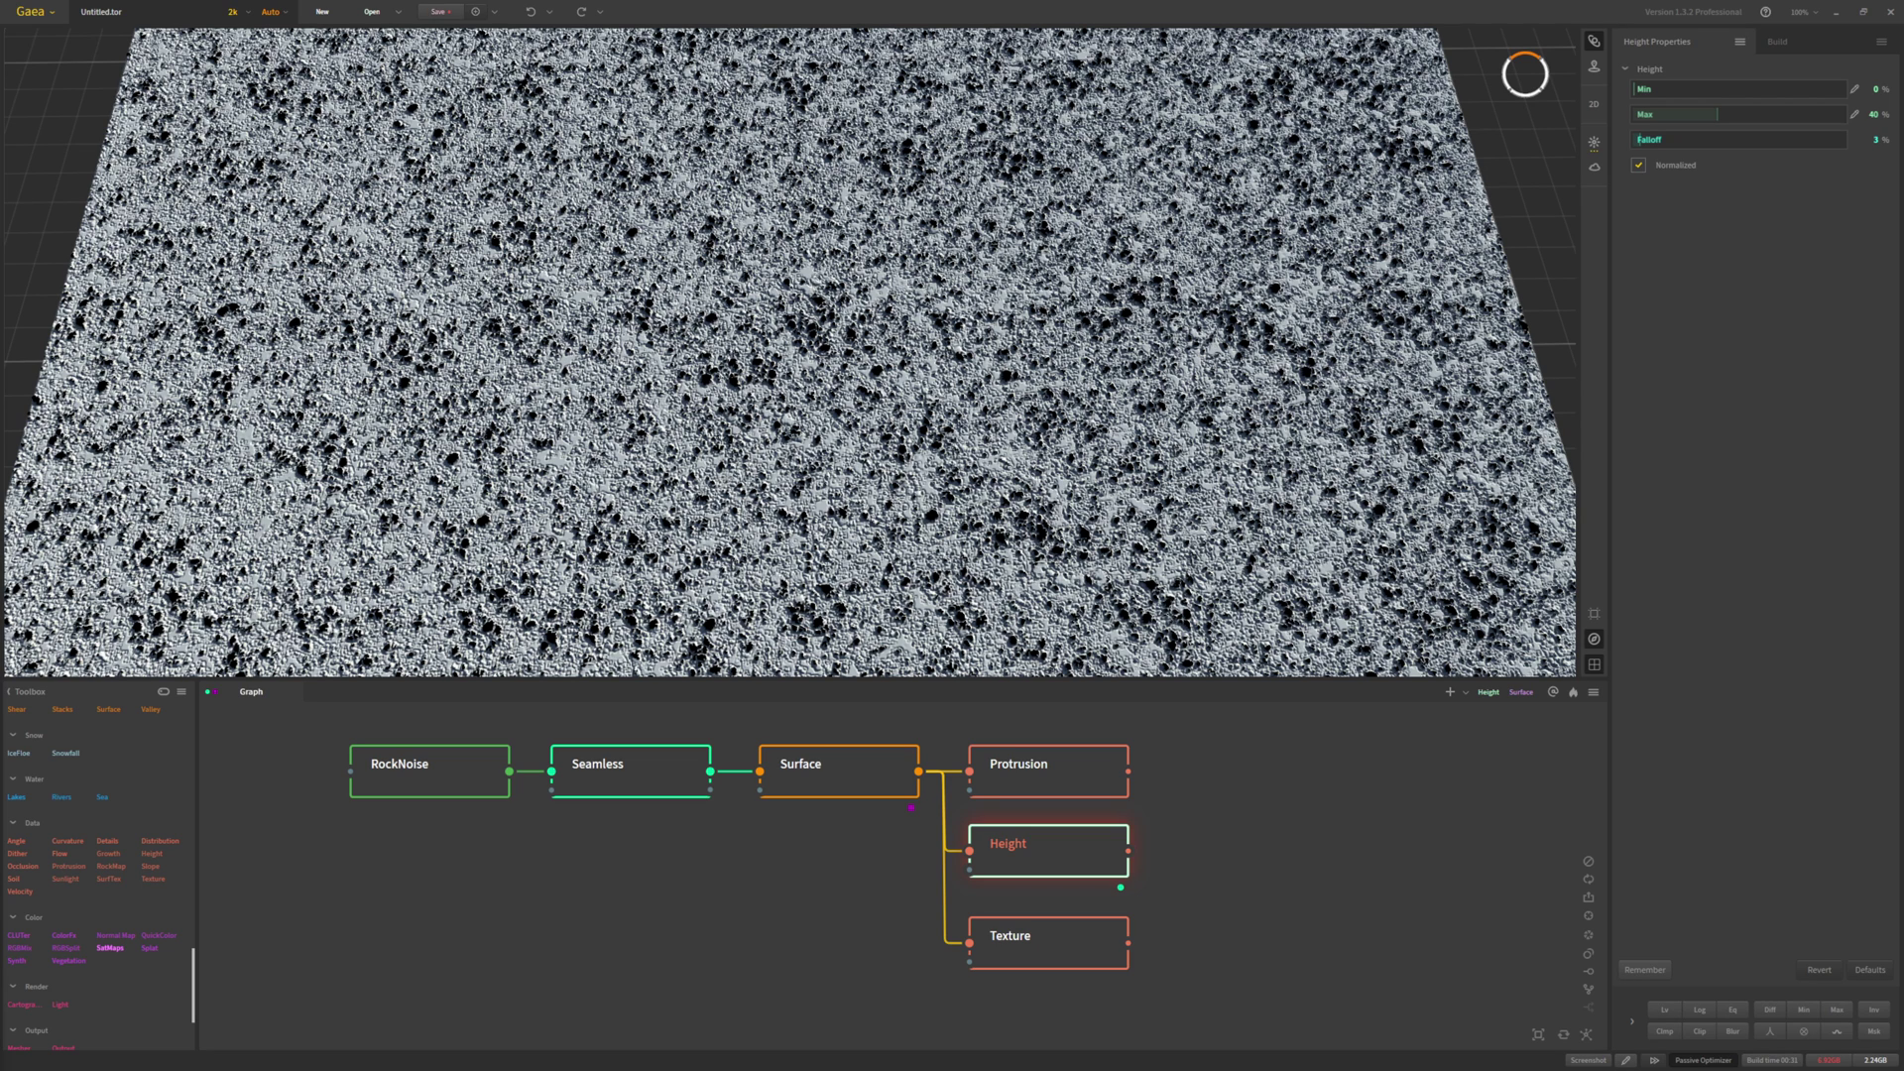
# Spread out the mask nodes, moving Protrusion up and away from Height and shifting Height slightly upwards
pyautogui.moveTo(1282, 838); pyautogui.dragTo(1067, 876, button='middle')
pyautogui.moveTo(856, 820); pyautogui.dragTo(1167, 766)
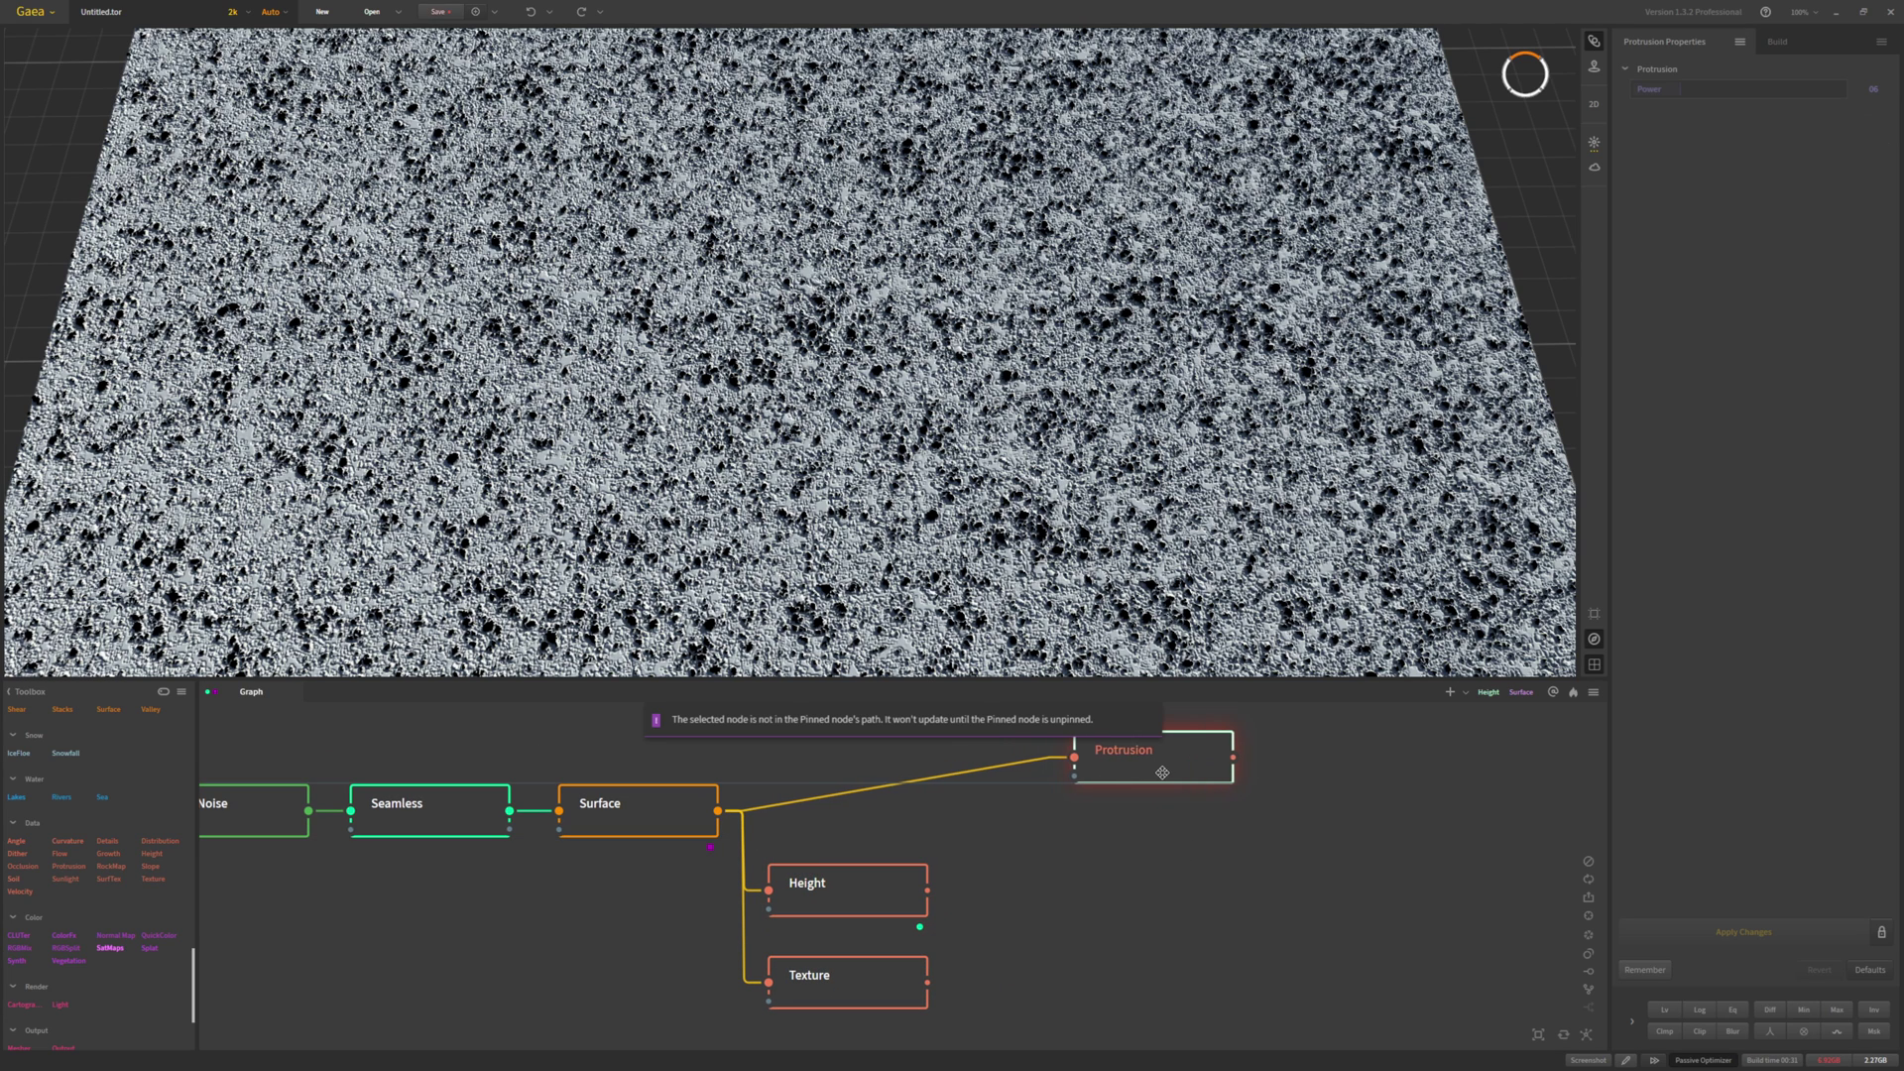
pyautogui.moveTo(873, 884)
pyautogui.mouseDown()
pyautogui.moveTo(849, 880)
pyautogui.moveTo(850, 855)
pyautogui.mouseUp()
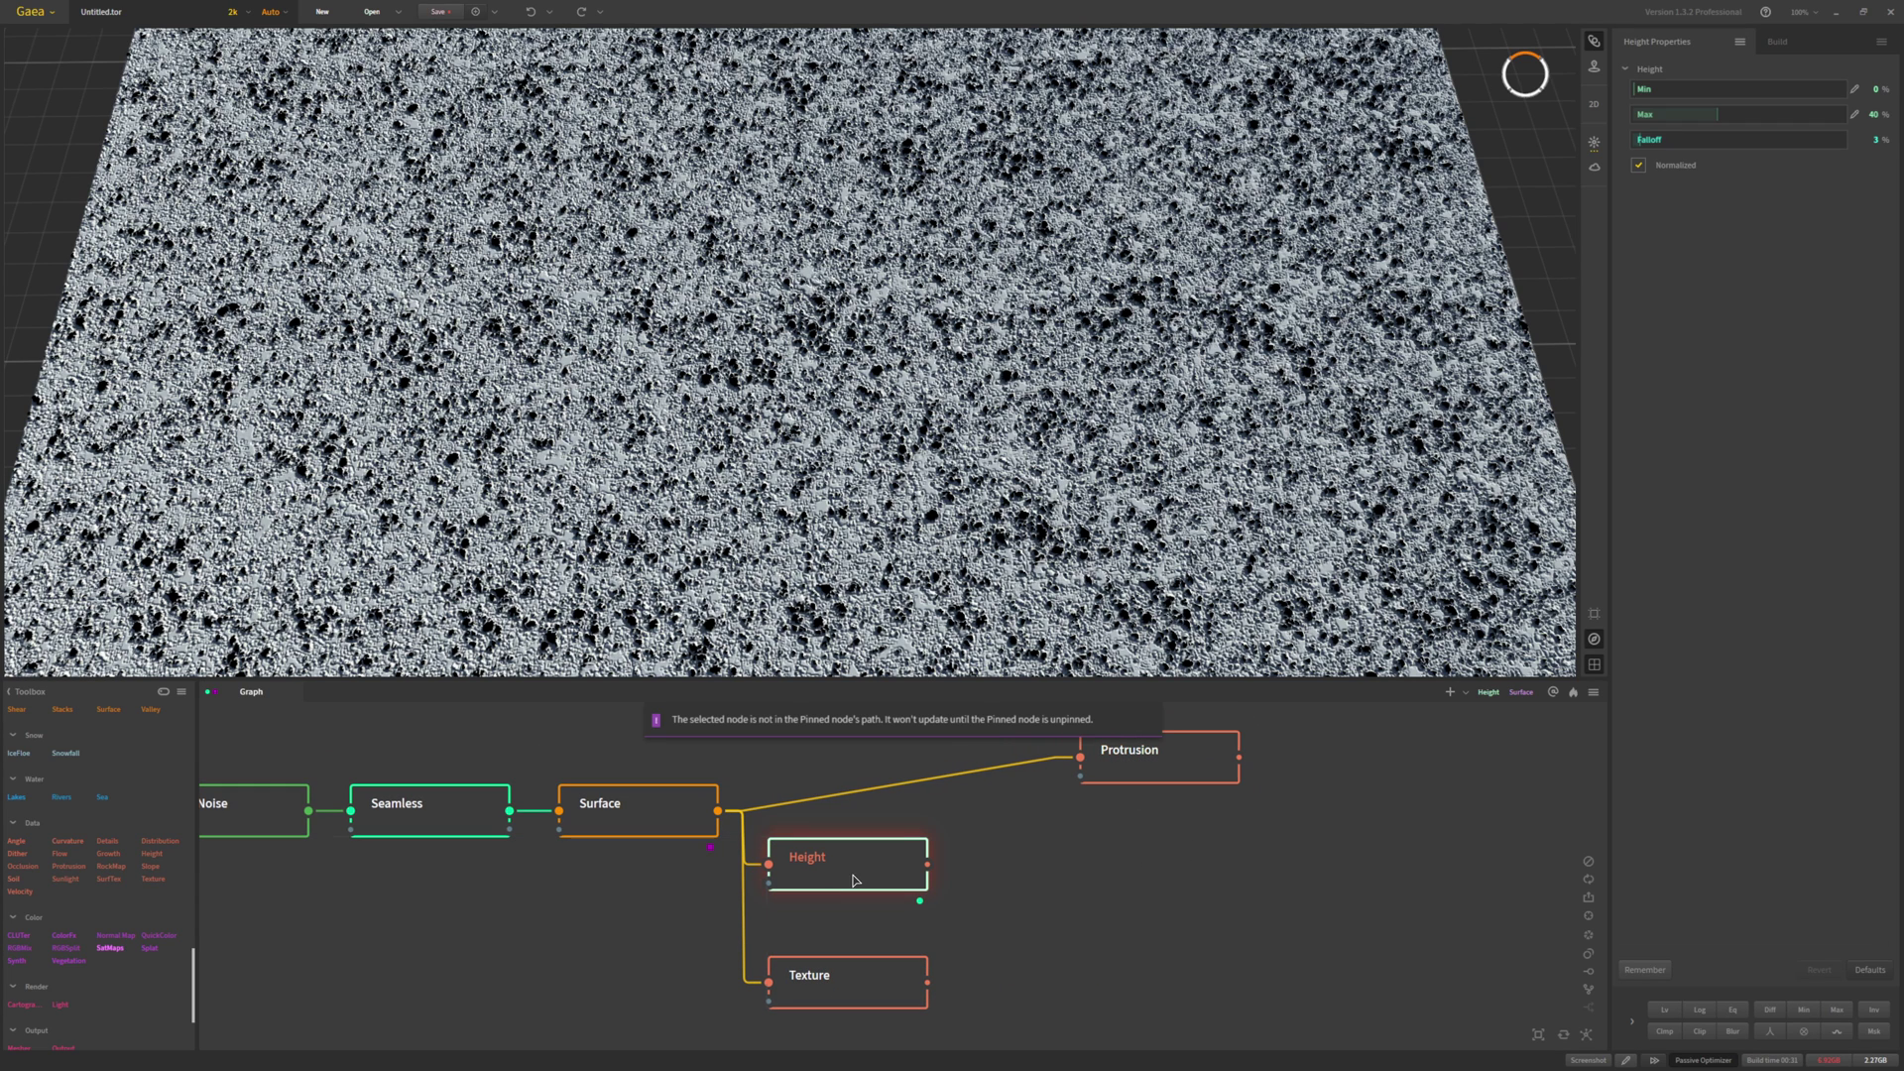
# Add an Invert node after Height, connect its output to Protrusion's mask input, and preview Protrusion
pyautogui.scroll(10, 112, 901)
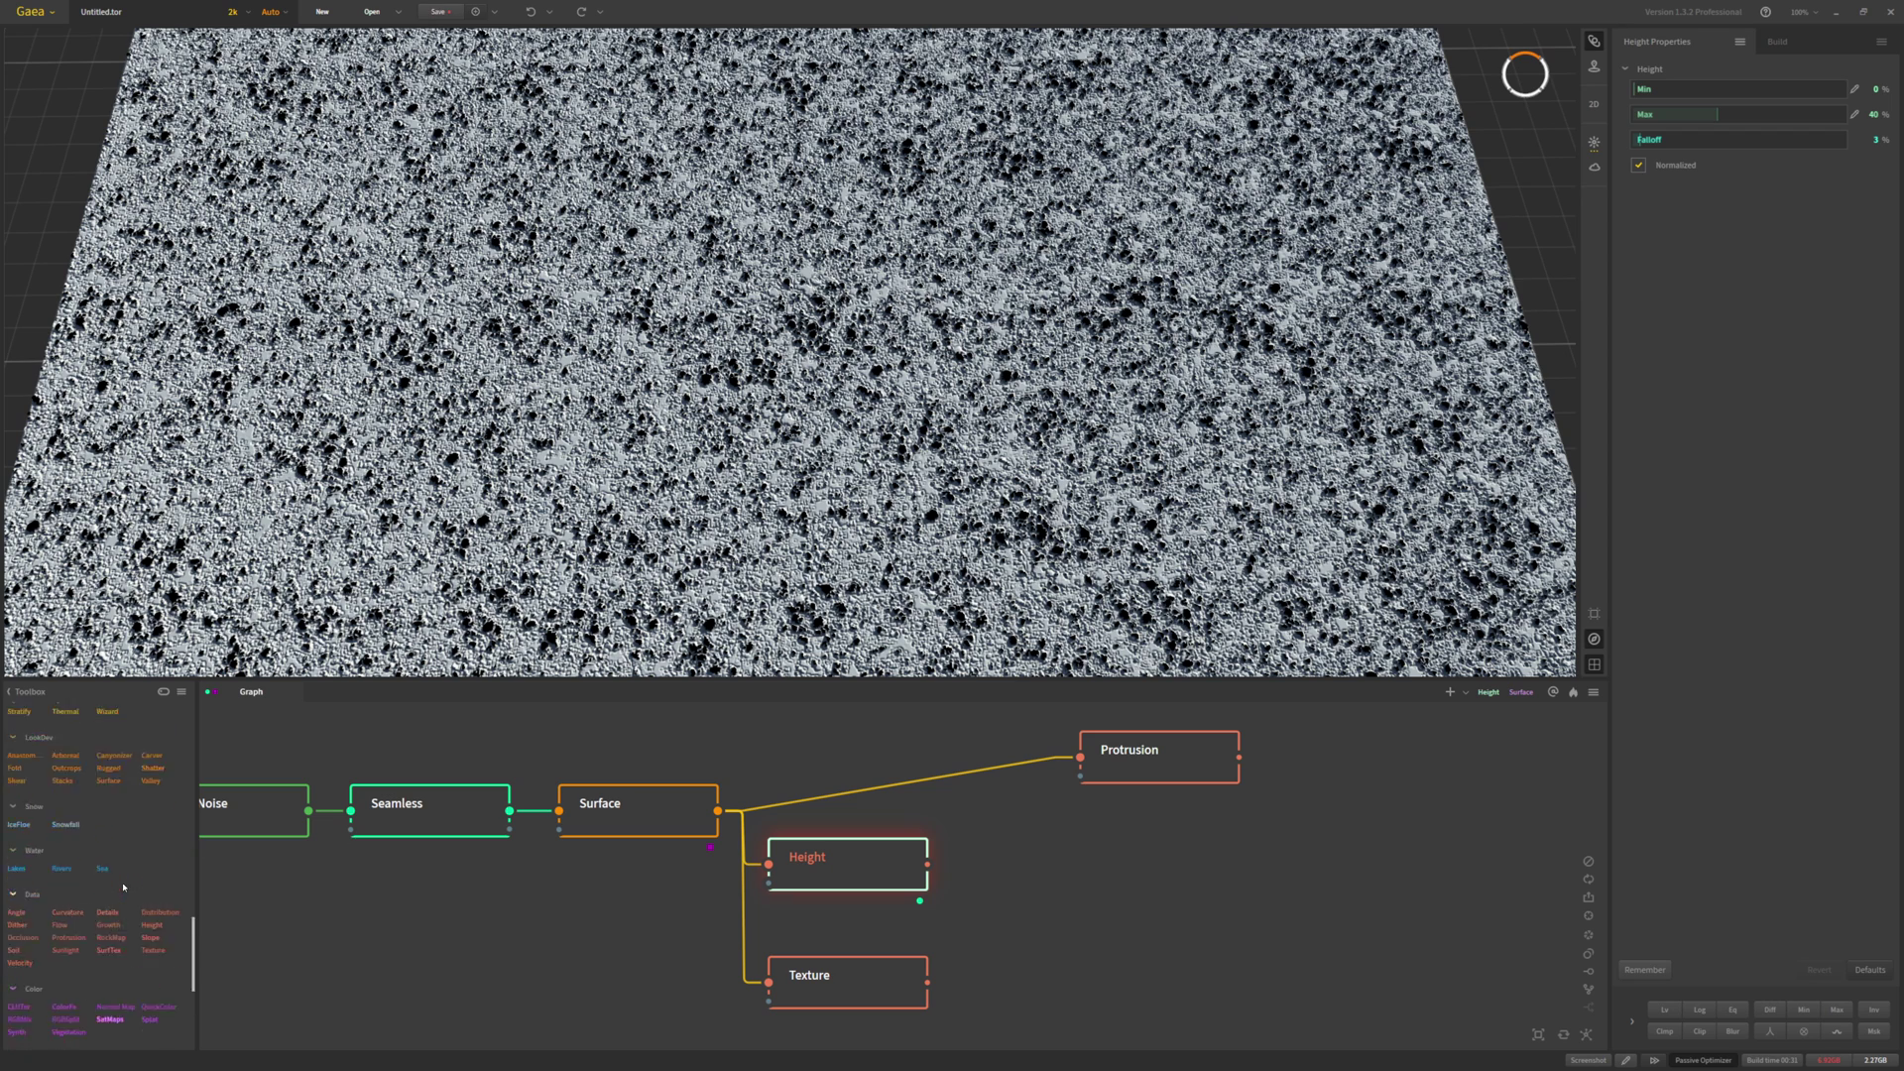
pyautogui.scroll(1, 112, 901)
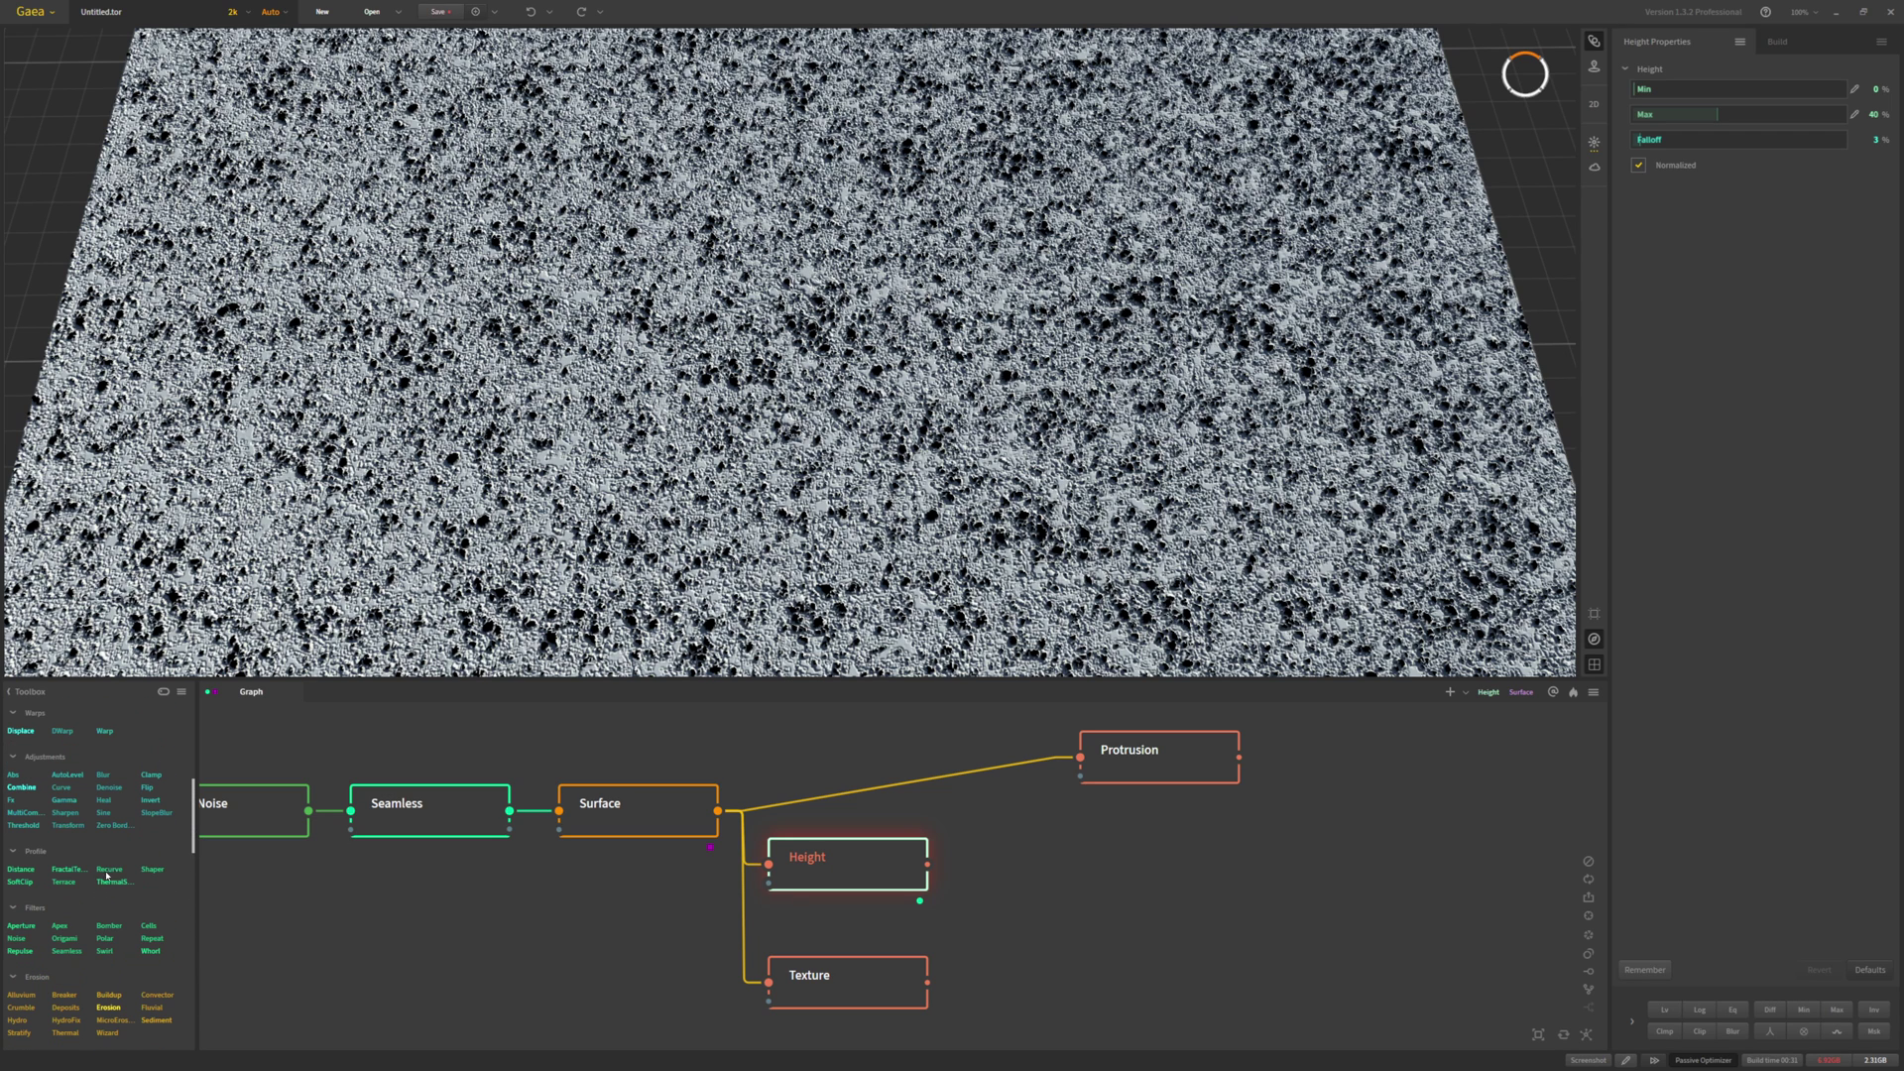
pyautogui.moveTo(150, 799); pyautogui.dragTo(1063, 862)
pyautogui.moveTo(1227, 751); pyautogui.dragTo(1296, 751)
pyautogui.moveTo(1124, 864); pyautogui.dragTo(1249, 763)
pyautogui.click(1249, 766)
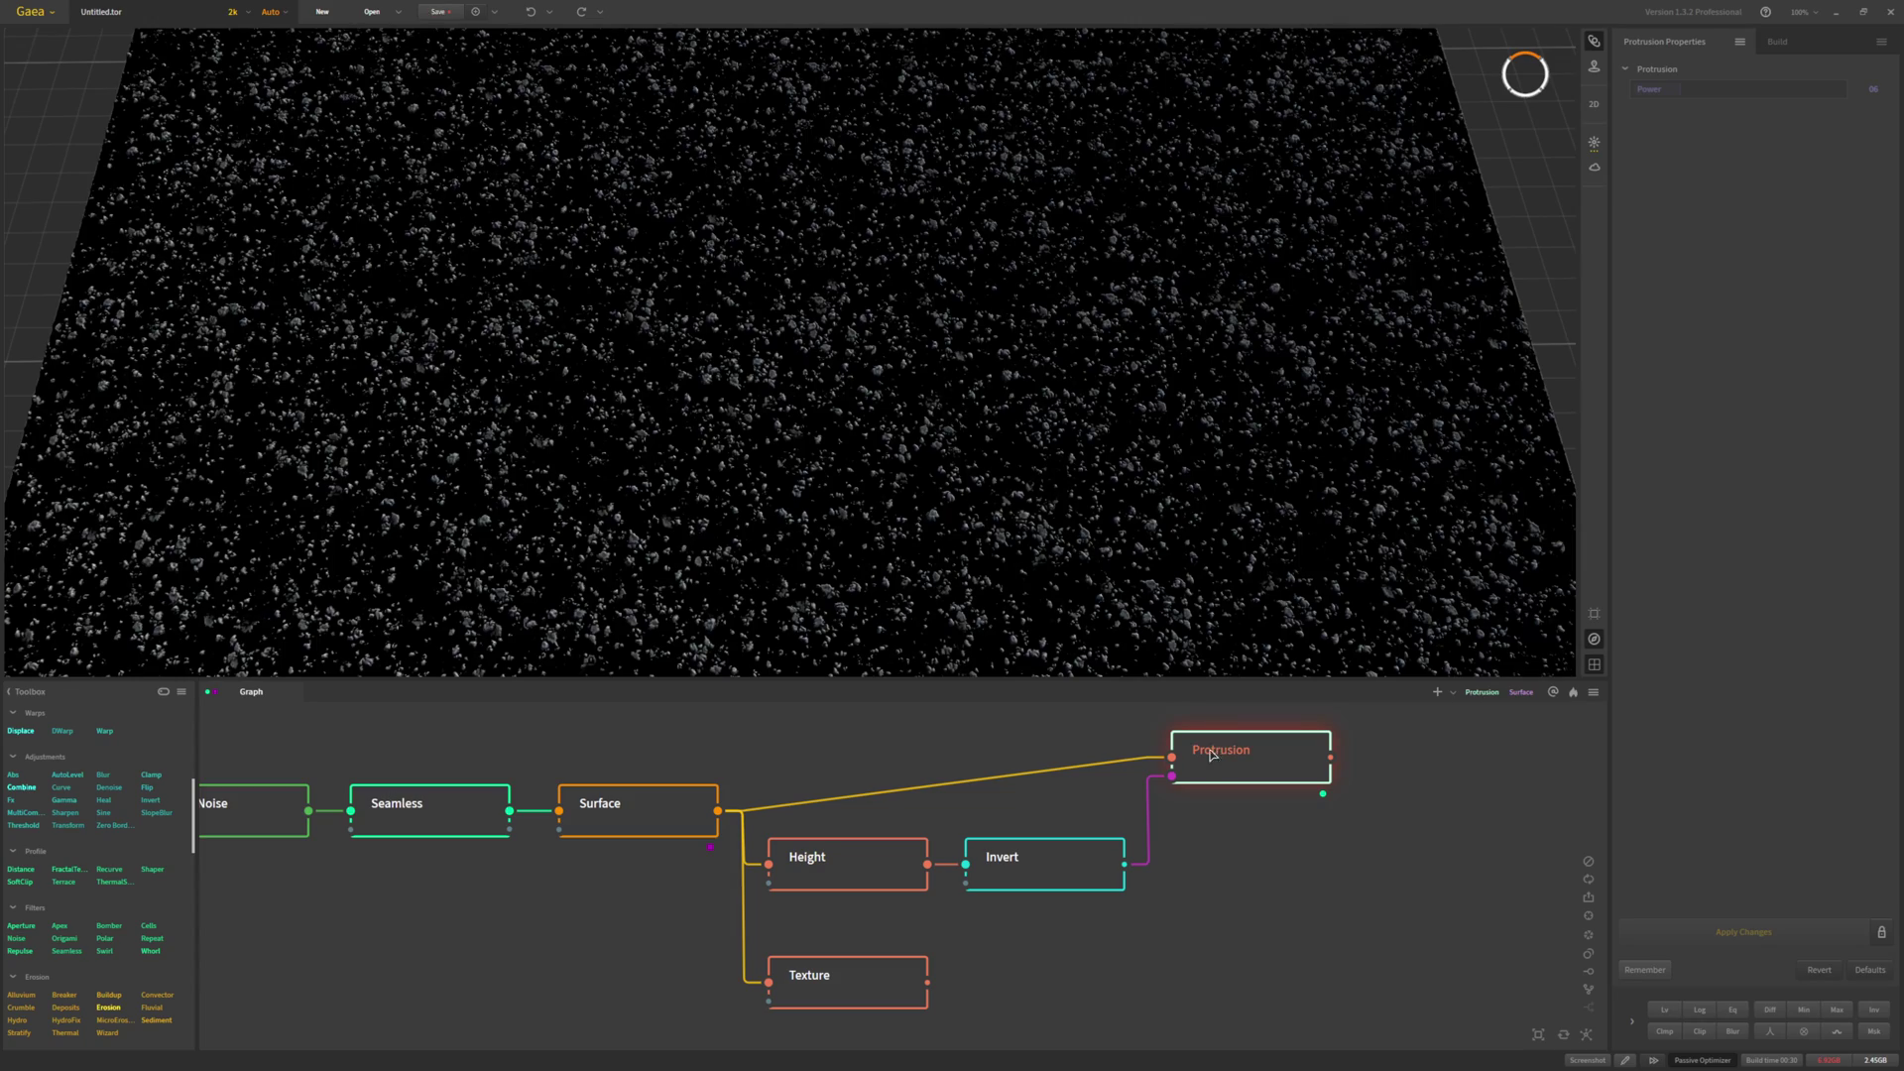
# Examine the masked Protrusion result on the terrain from close up and from farther away
pyautogui.scroll(5, 985, 539)
pyautogui.scroll(5, 986, 539)
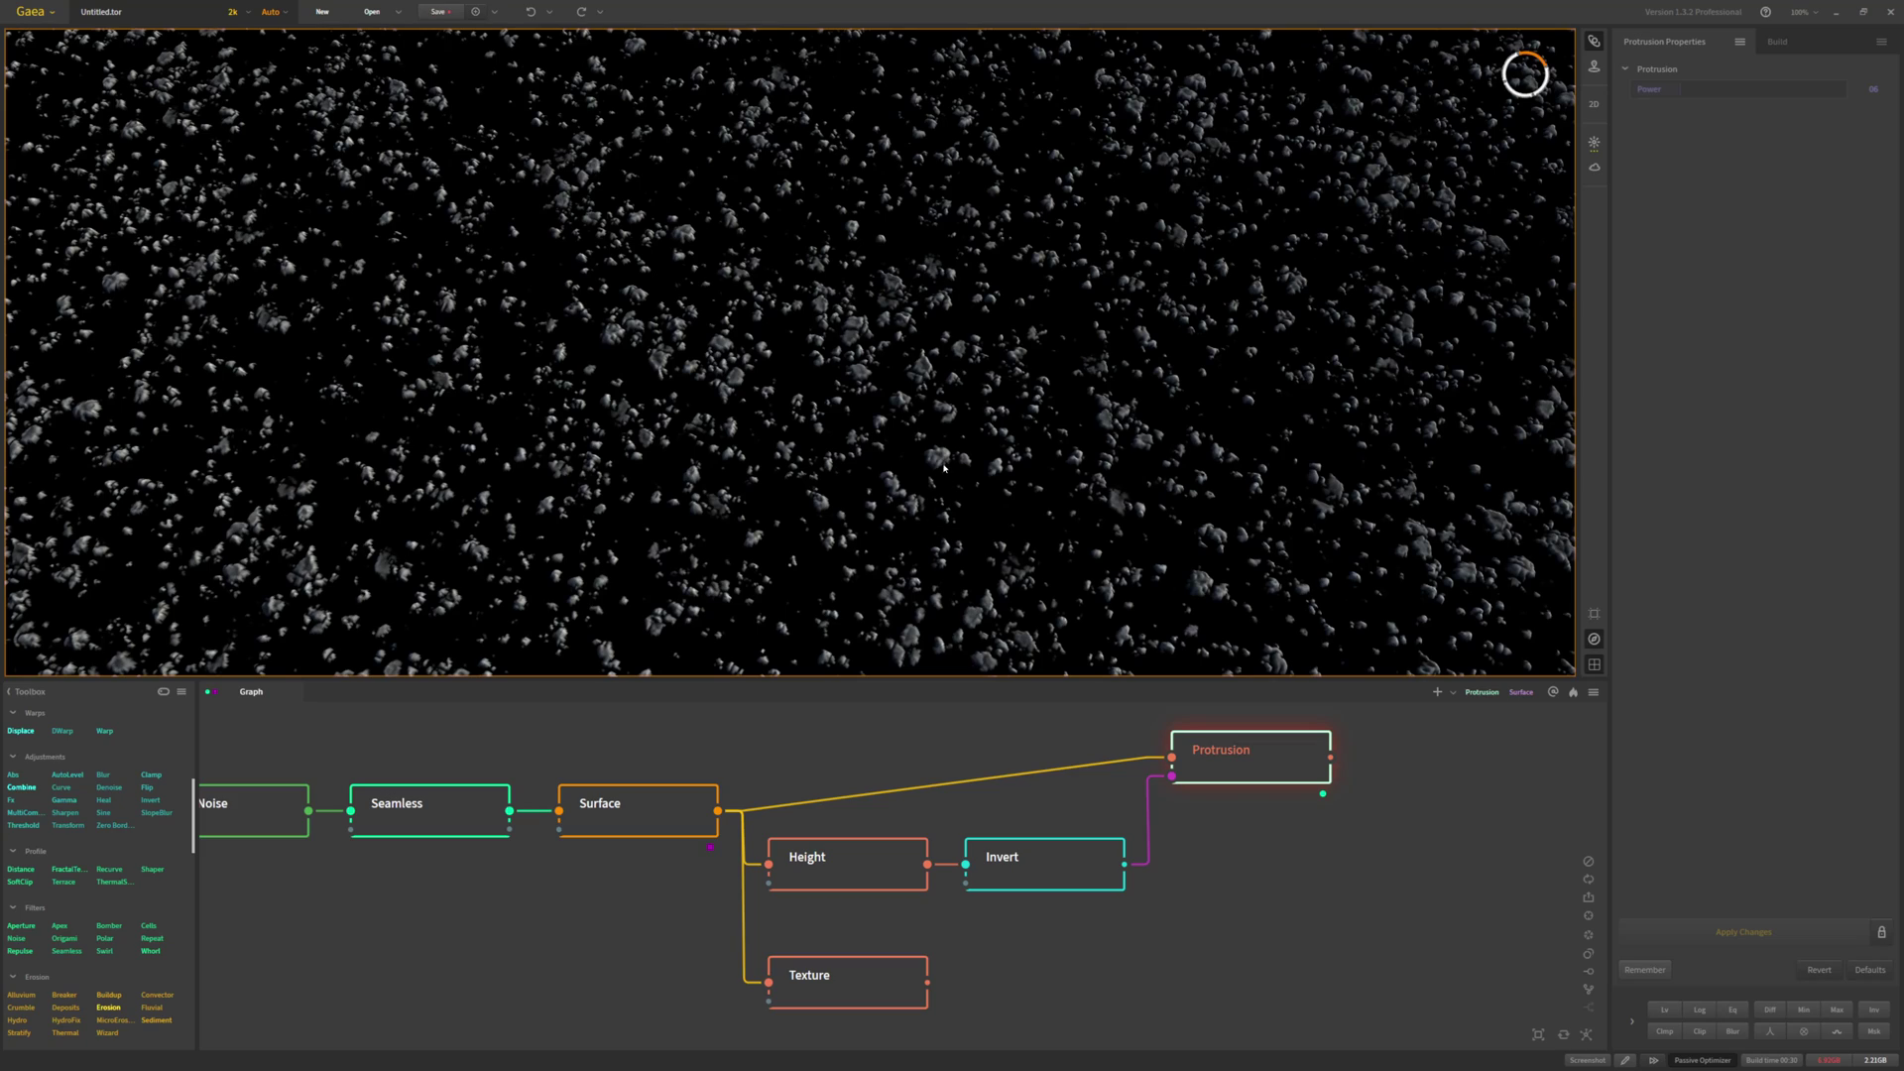
pyautogui.moveTo(851, 420); pyautogui.dragTo(918, 450)
pyautogui.scroll(-5, 905, 535)
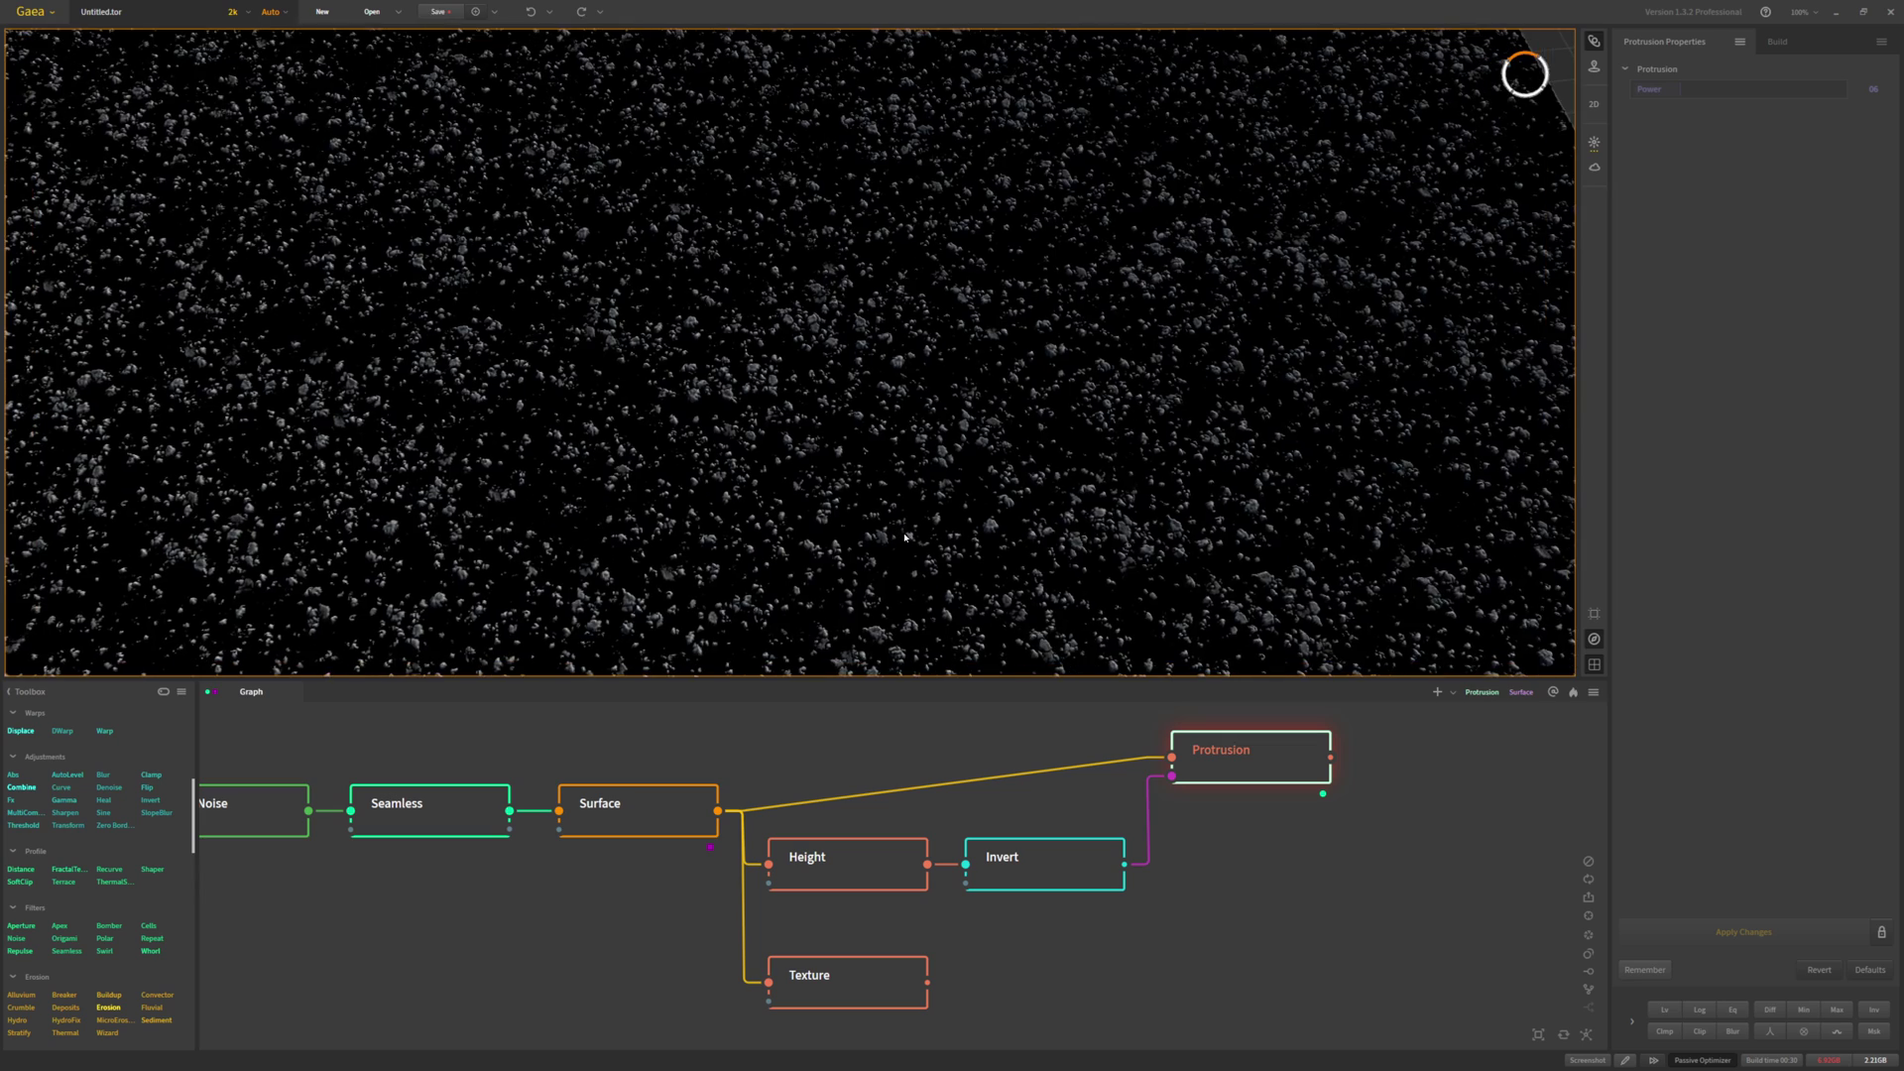
pyautogui.scroll(-2, 890, 535)
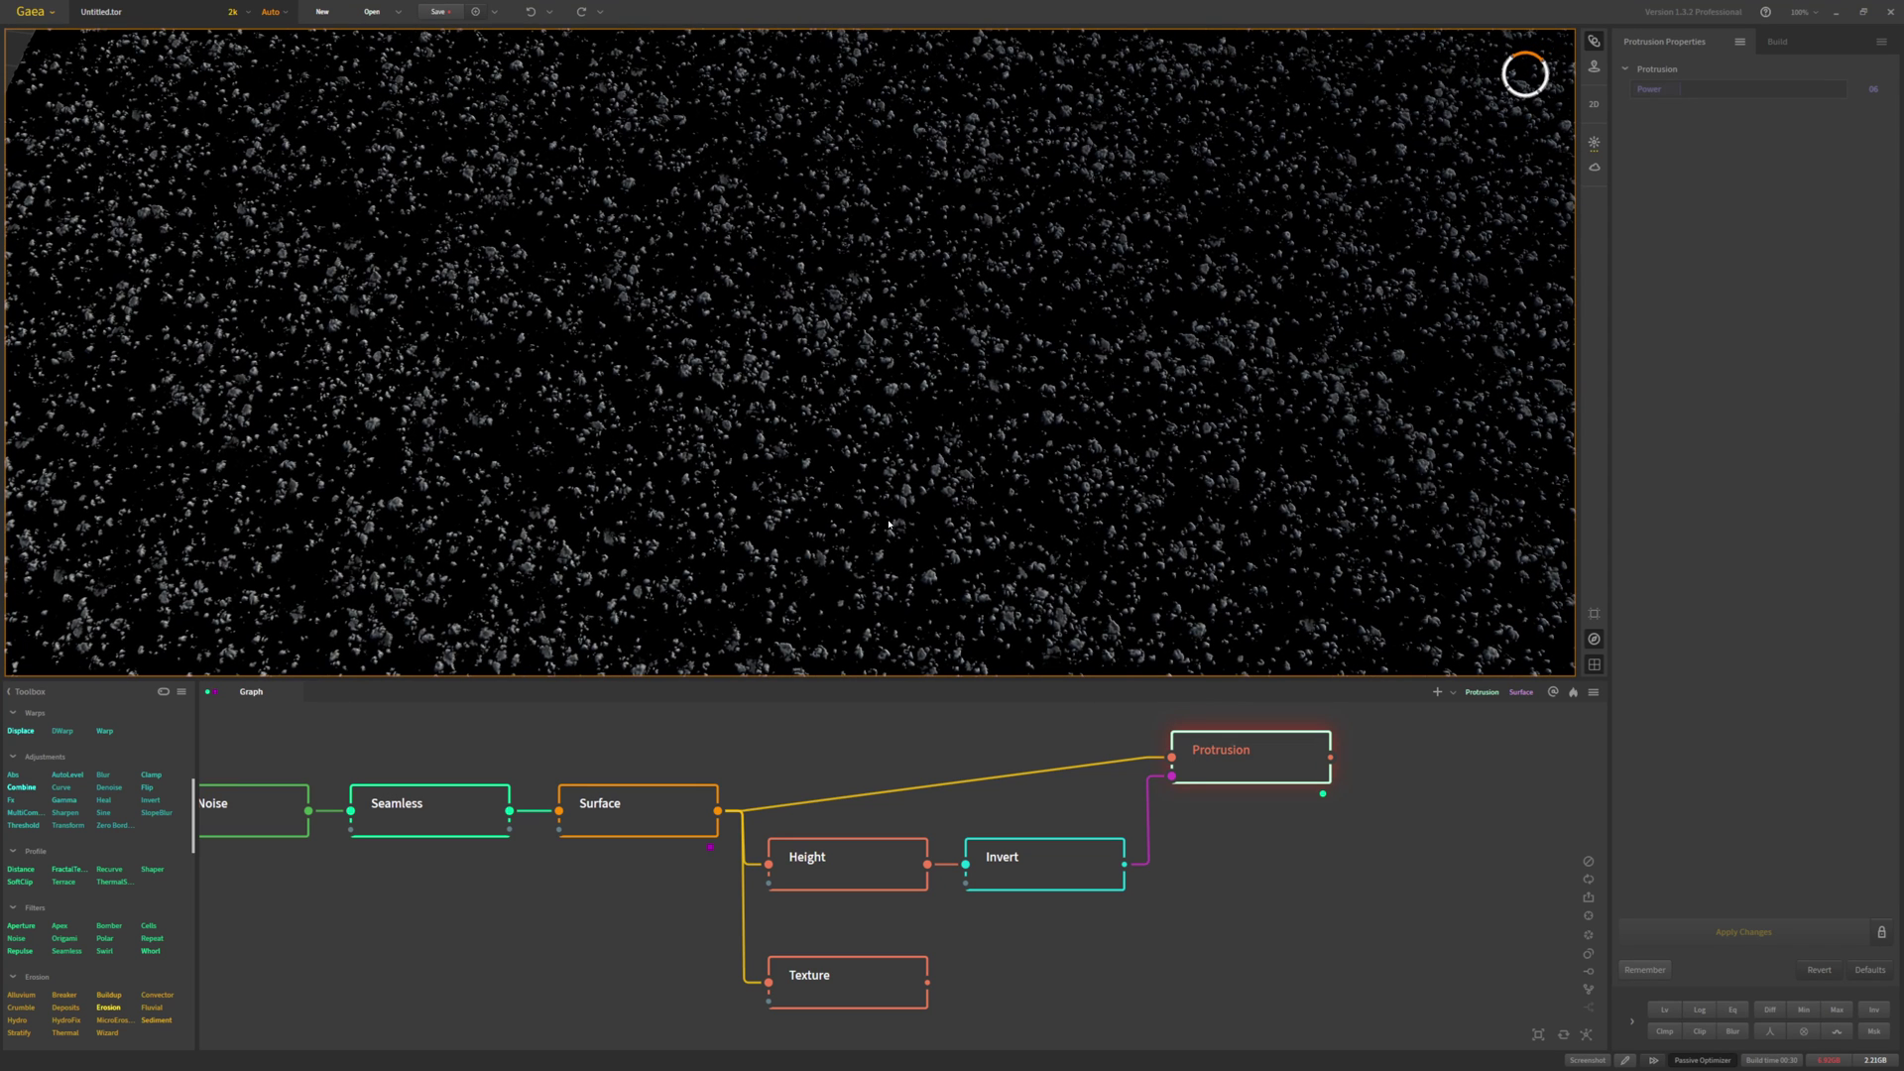
pyautogui.scroll(6, 762, 410)
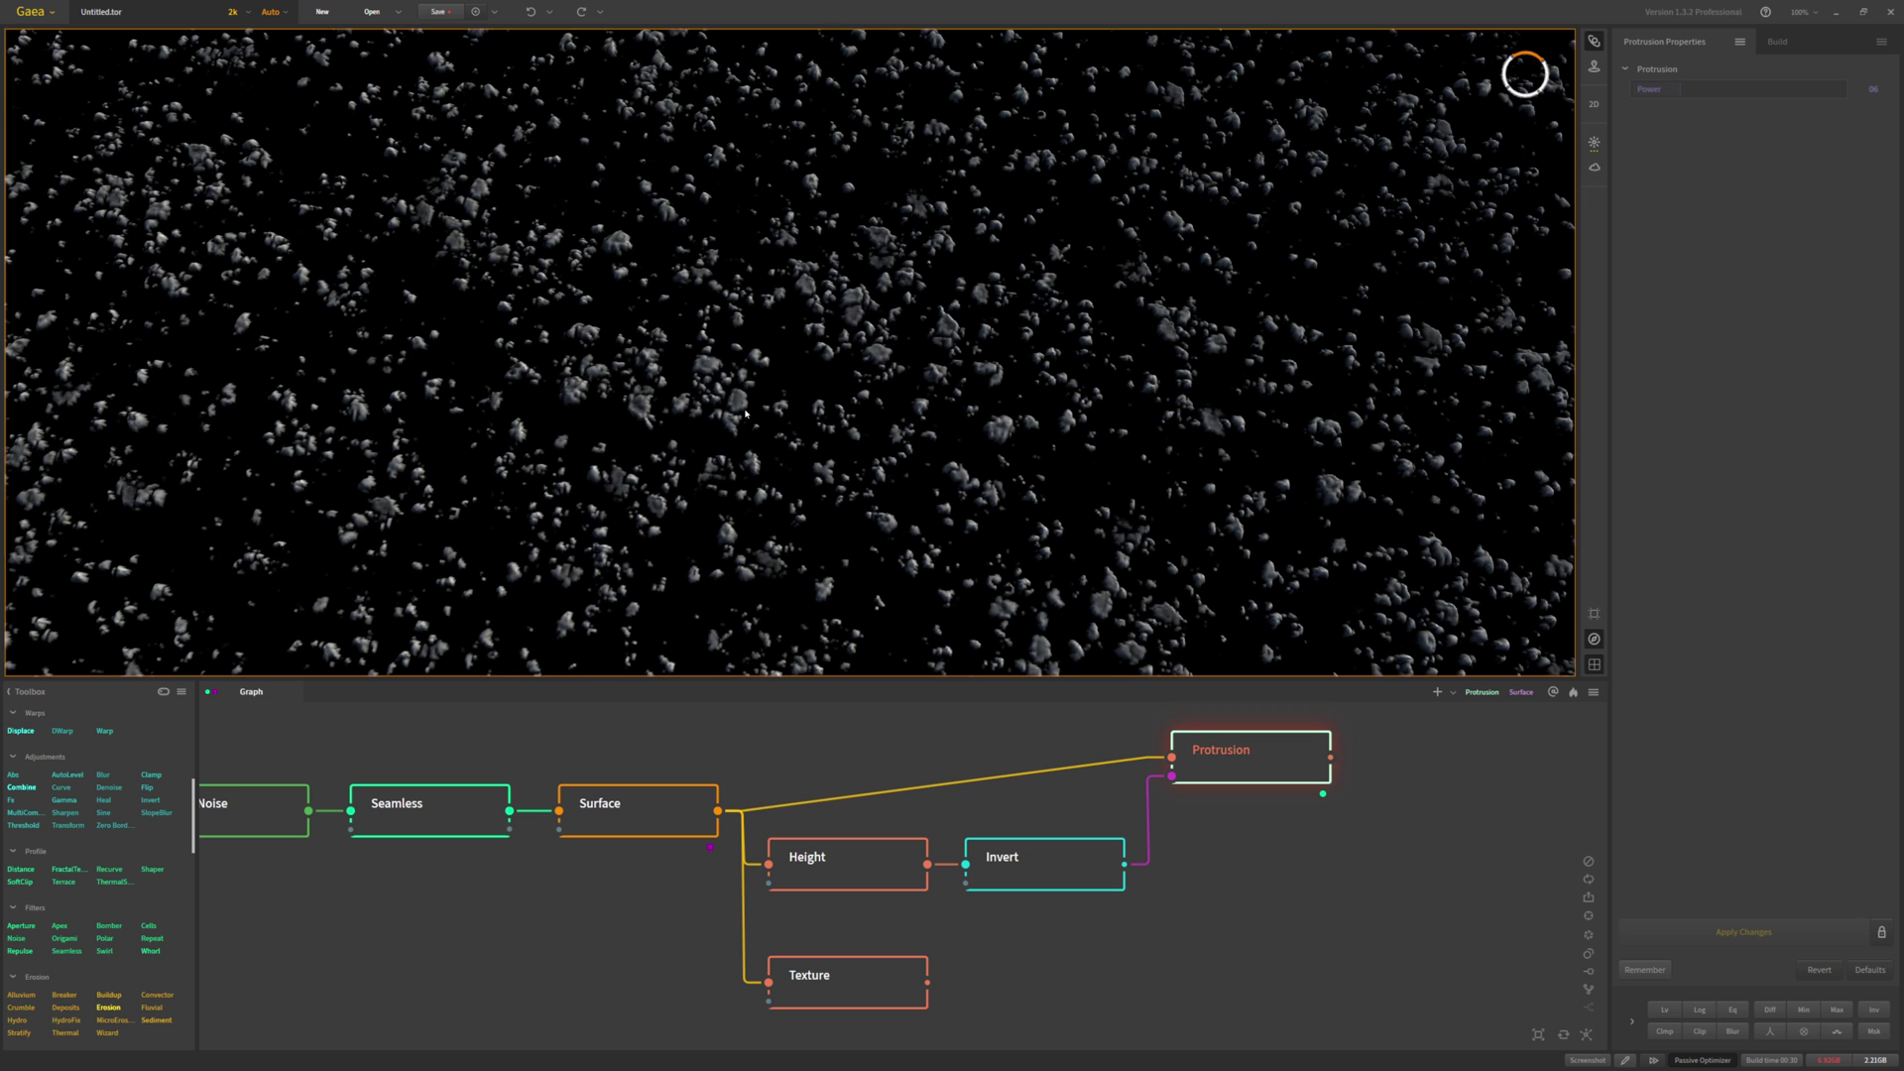
pyautogui.scroll(-3, 861, 538)
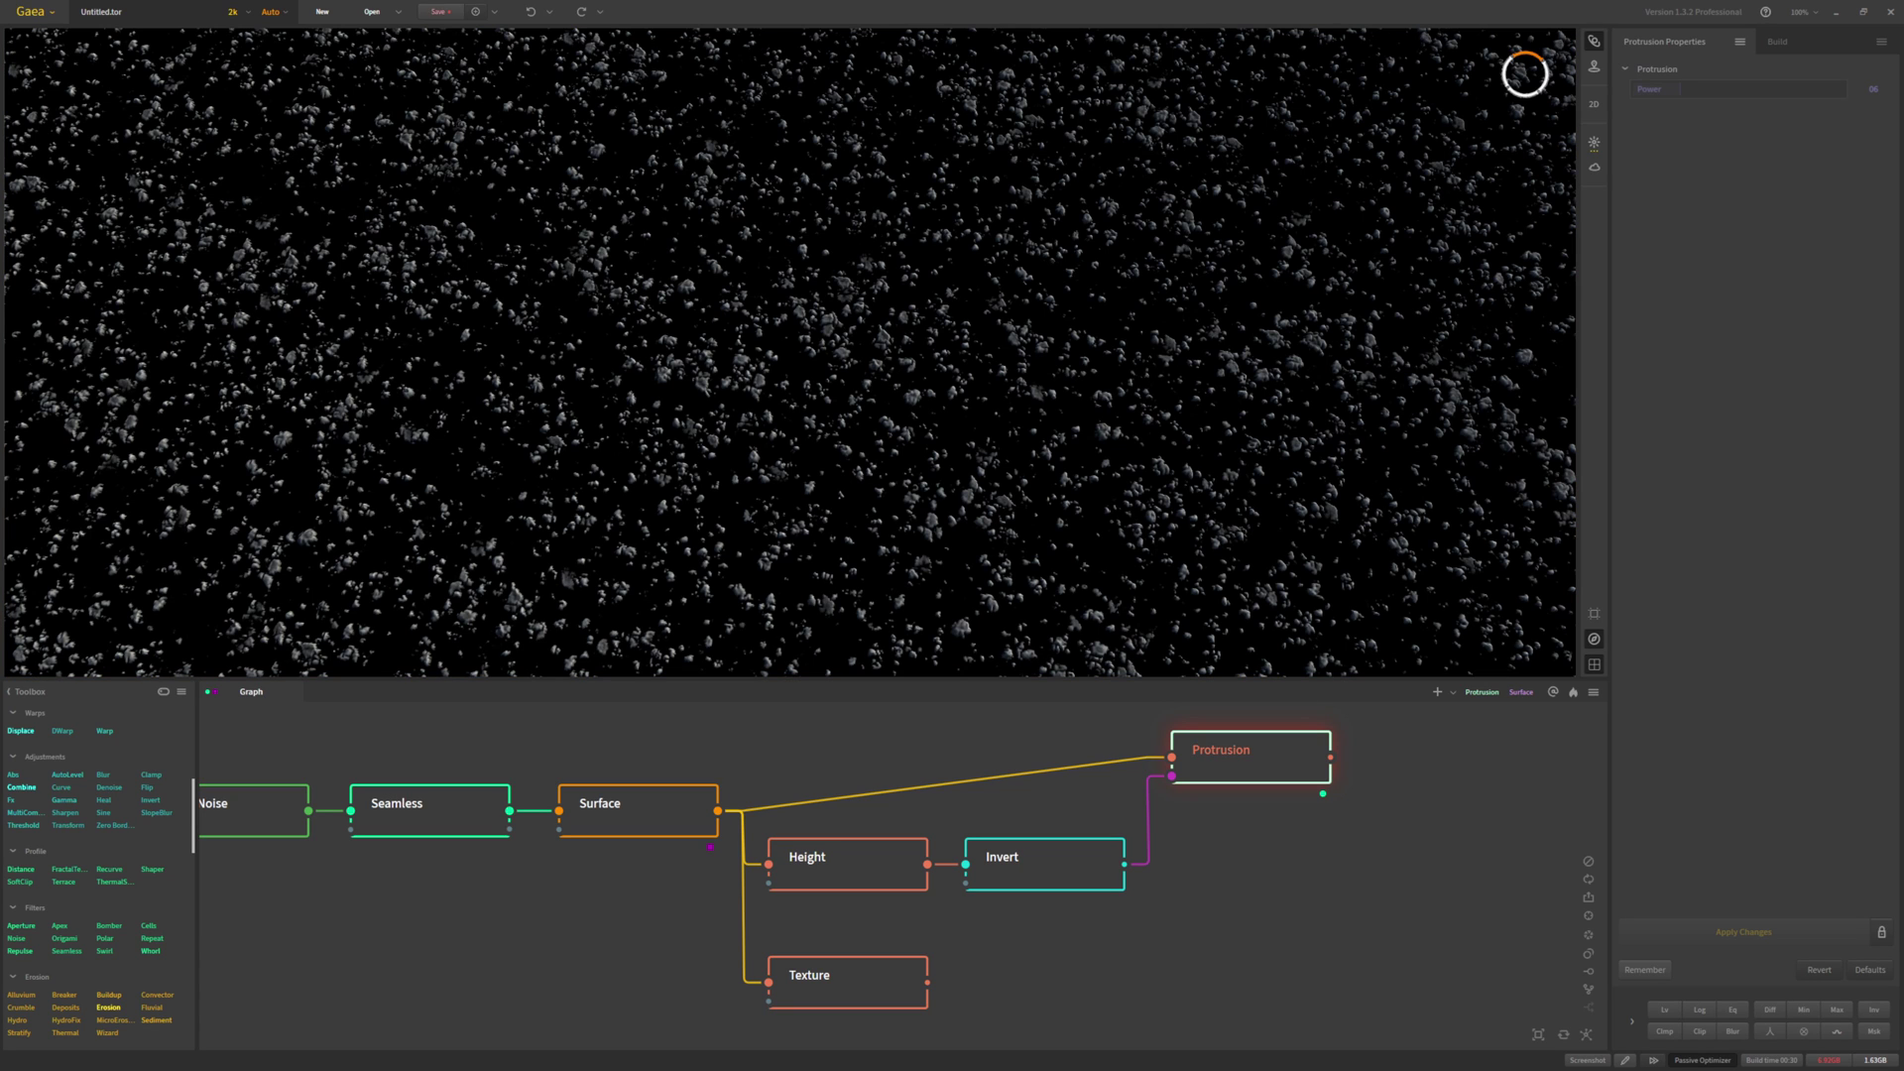
# Add a Normal Map node below Texture and connect it to the Surface output
pyautogui.moveTo(898, 913); pyautogui.dragTo(909, 906, button='middle')
pyautogui.scroll(-3, 910, 906)
pyautogui.click(913, 929)
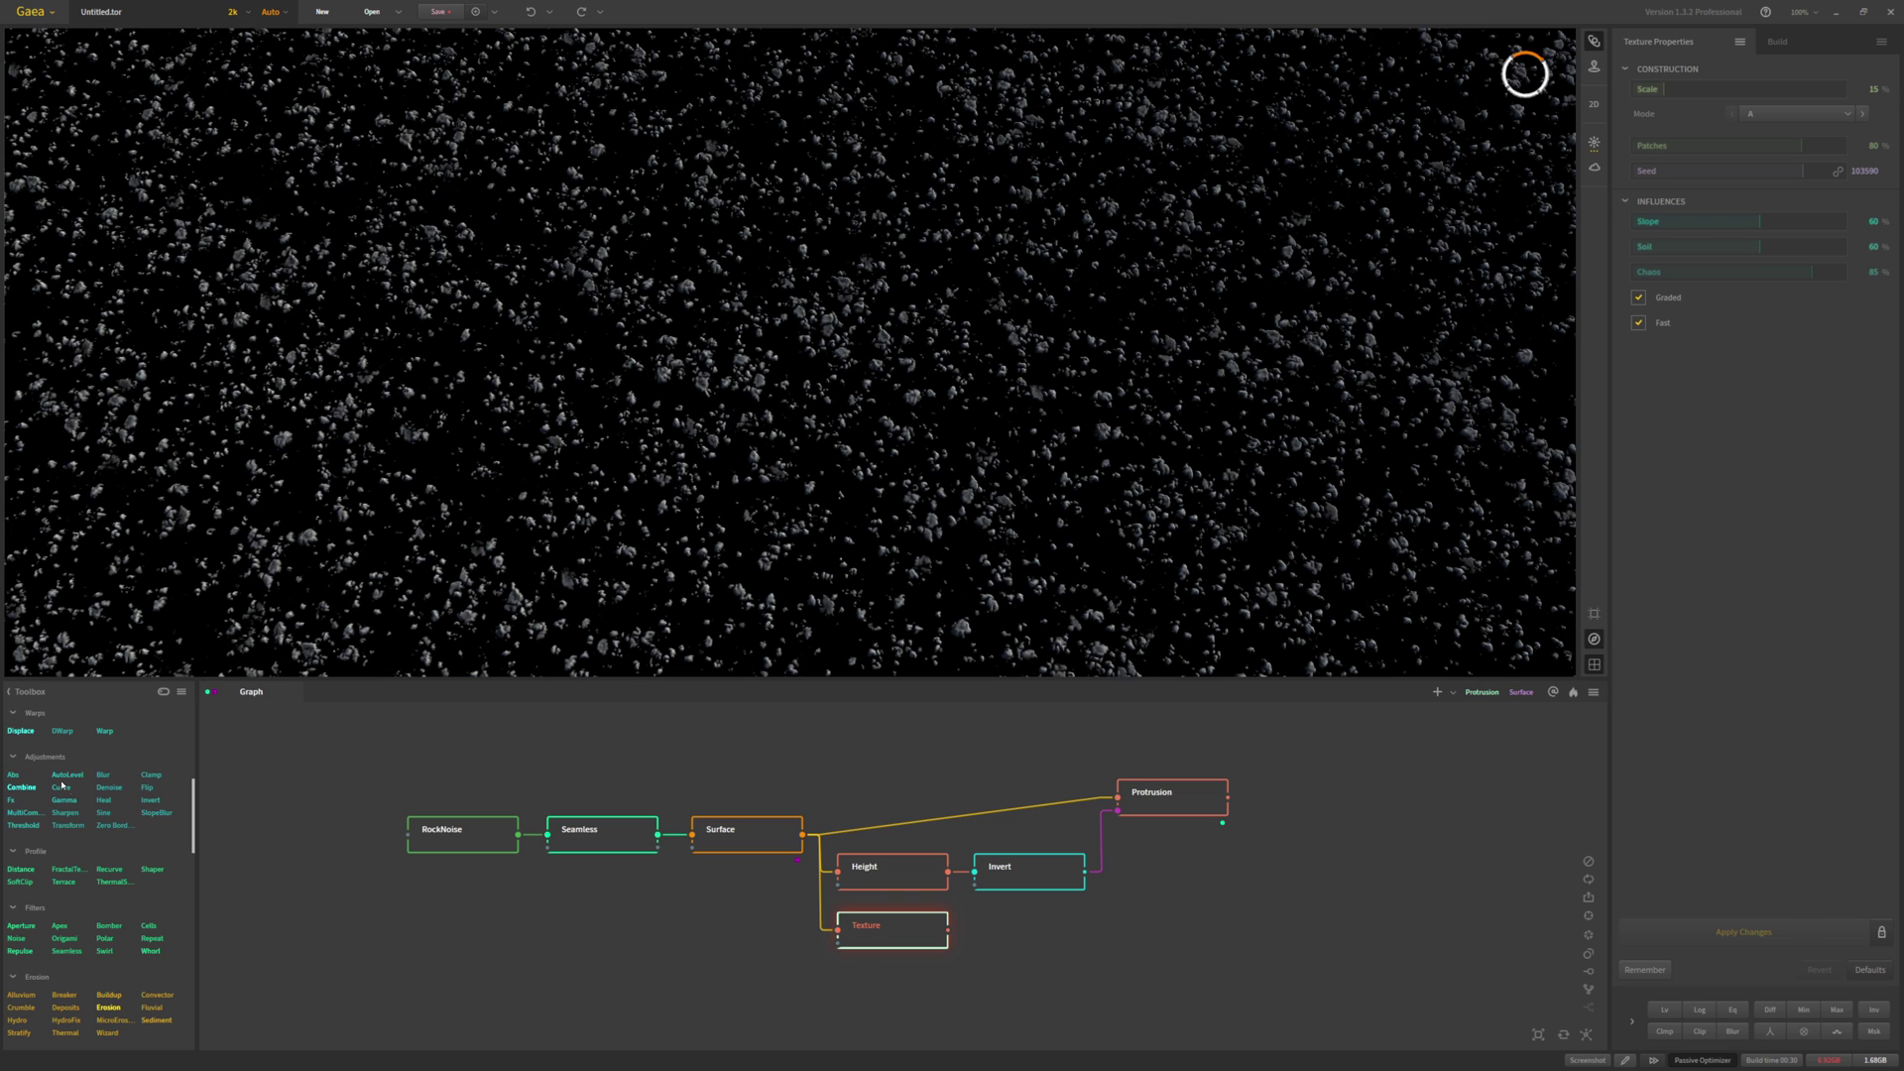
pyautogui.scroll(-10, 82, 814)
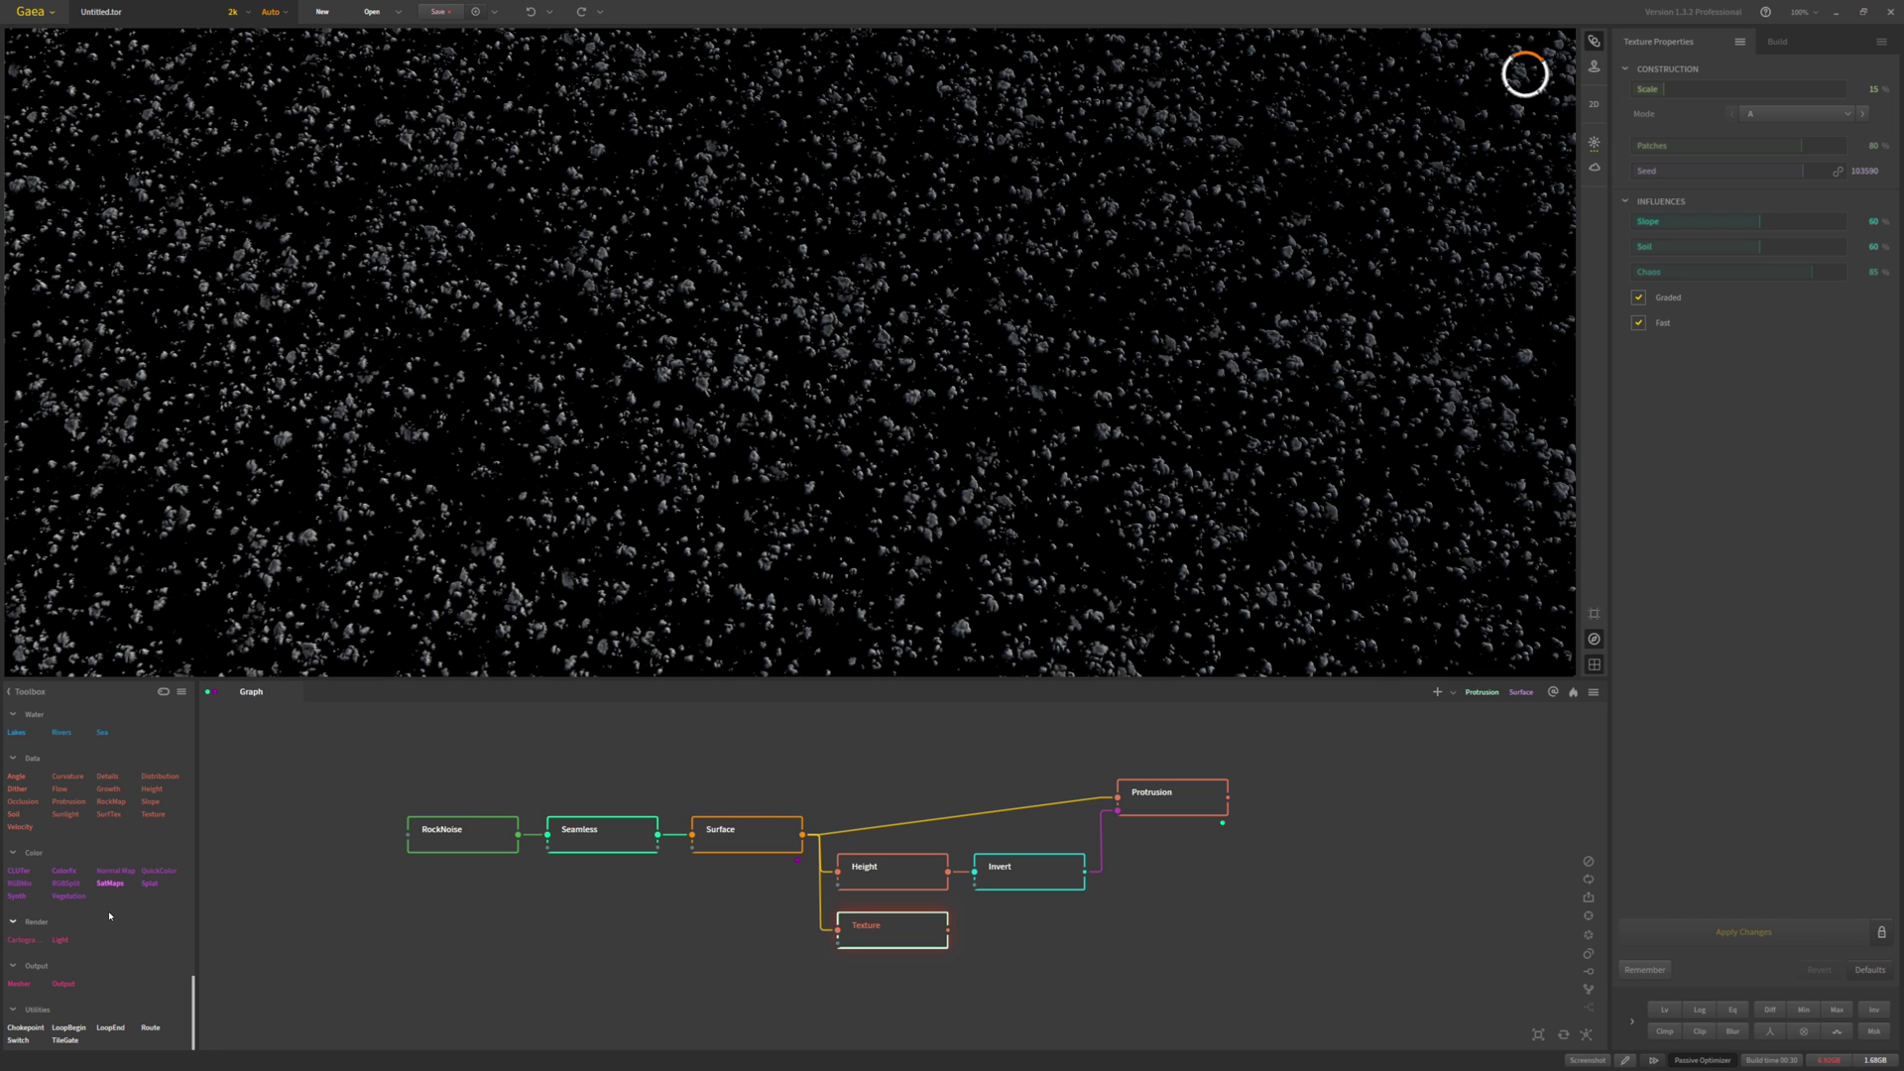
pyautogui.moveTo(123, 873); pyautogui.dragTo(883, 1005)
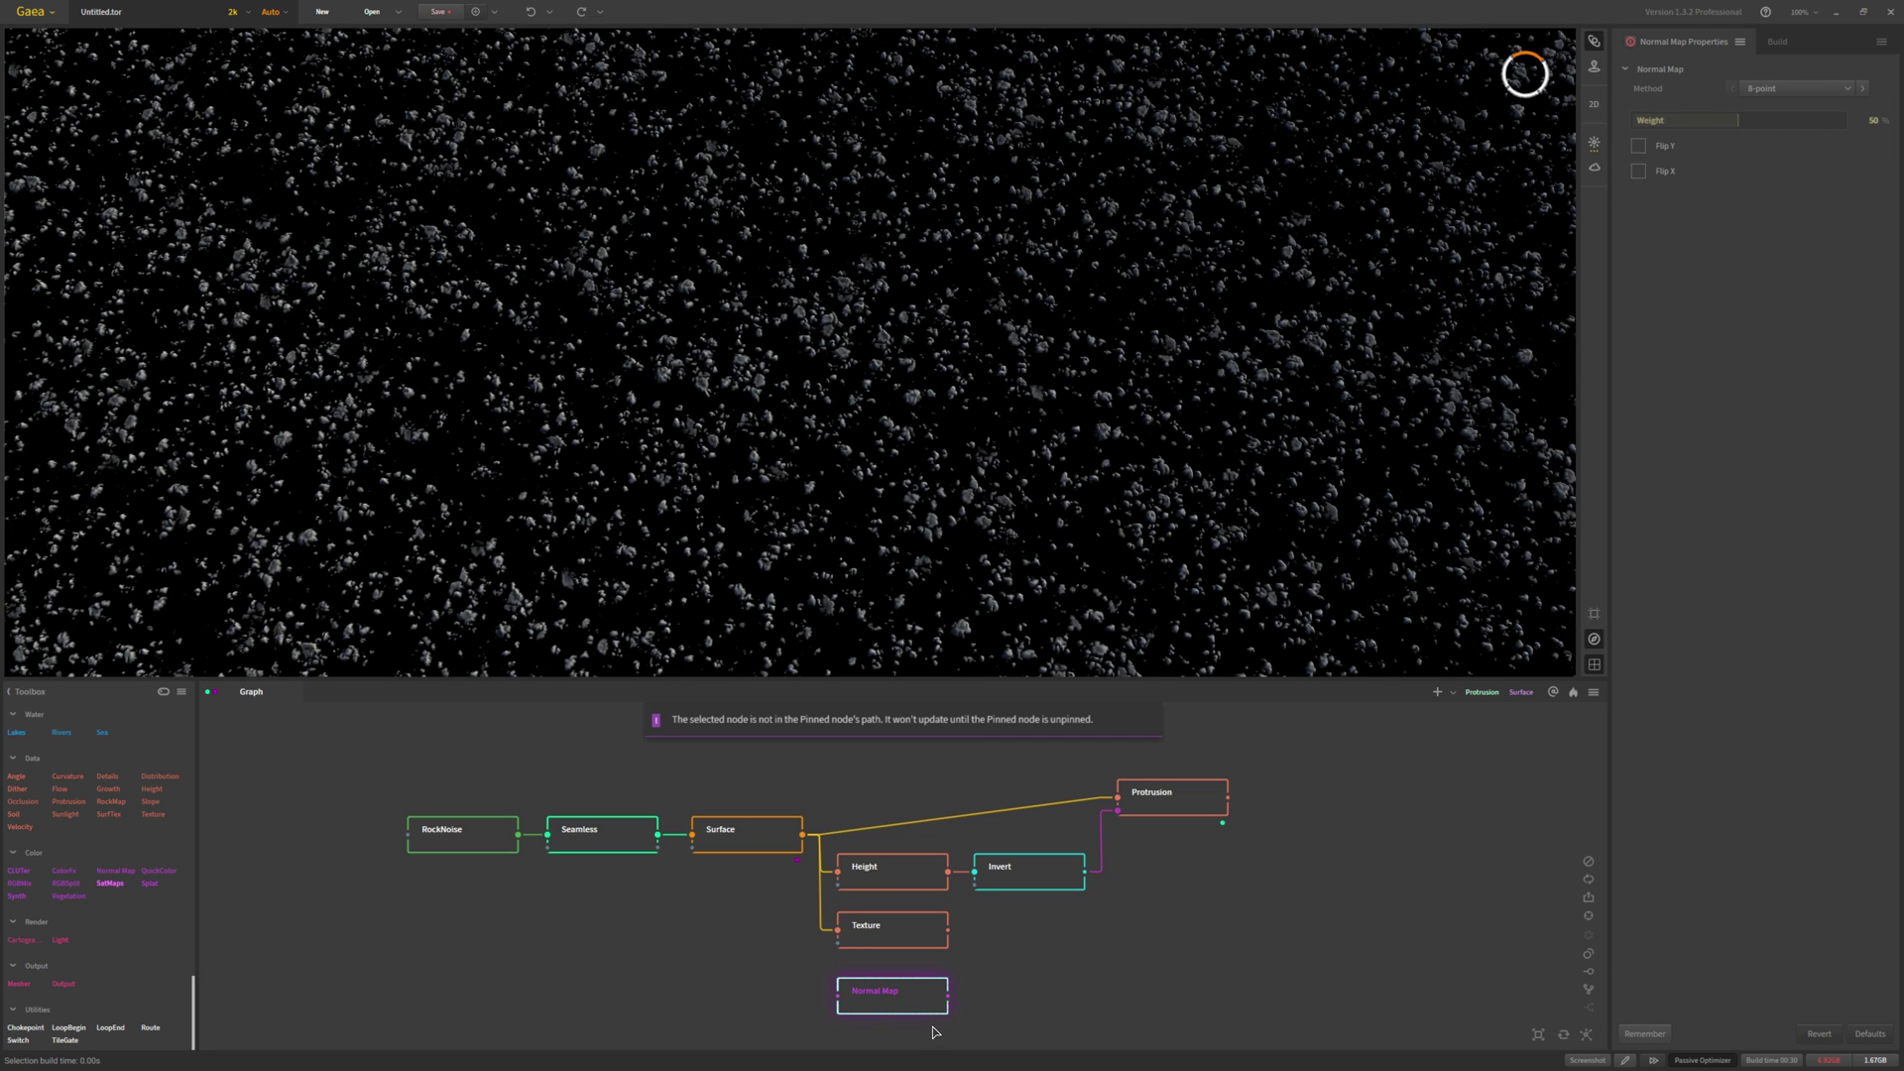
pyautogui.moveTo(838, 994); pyautogui.dragTo(802, 835)
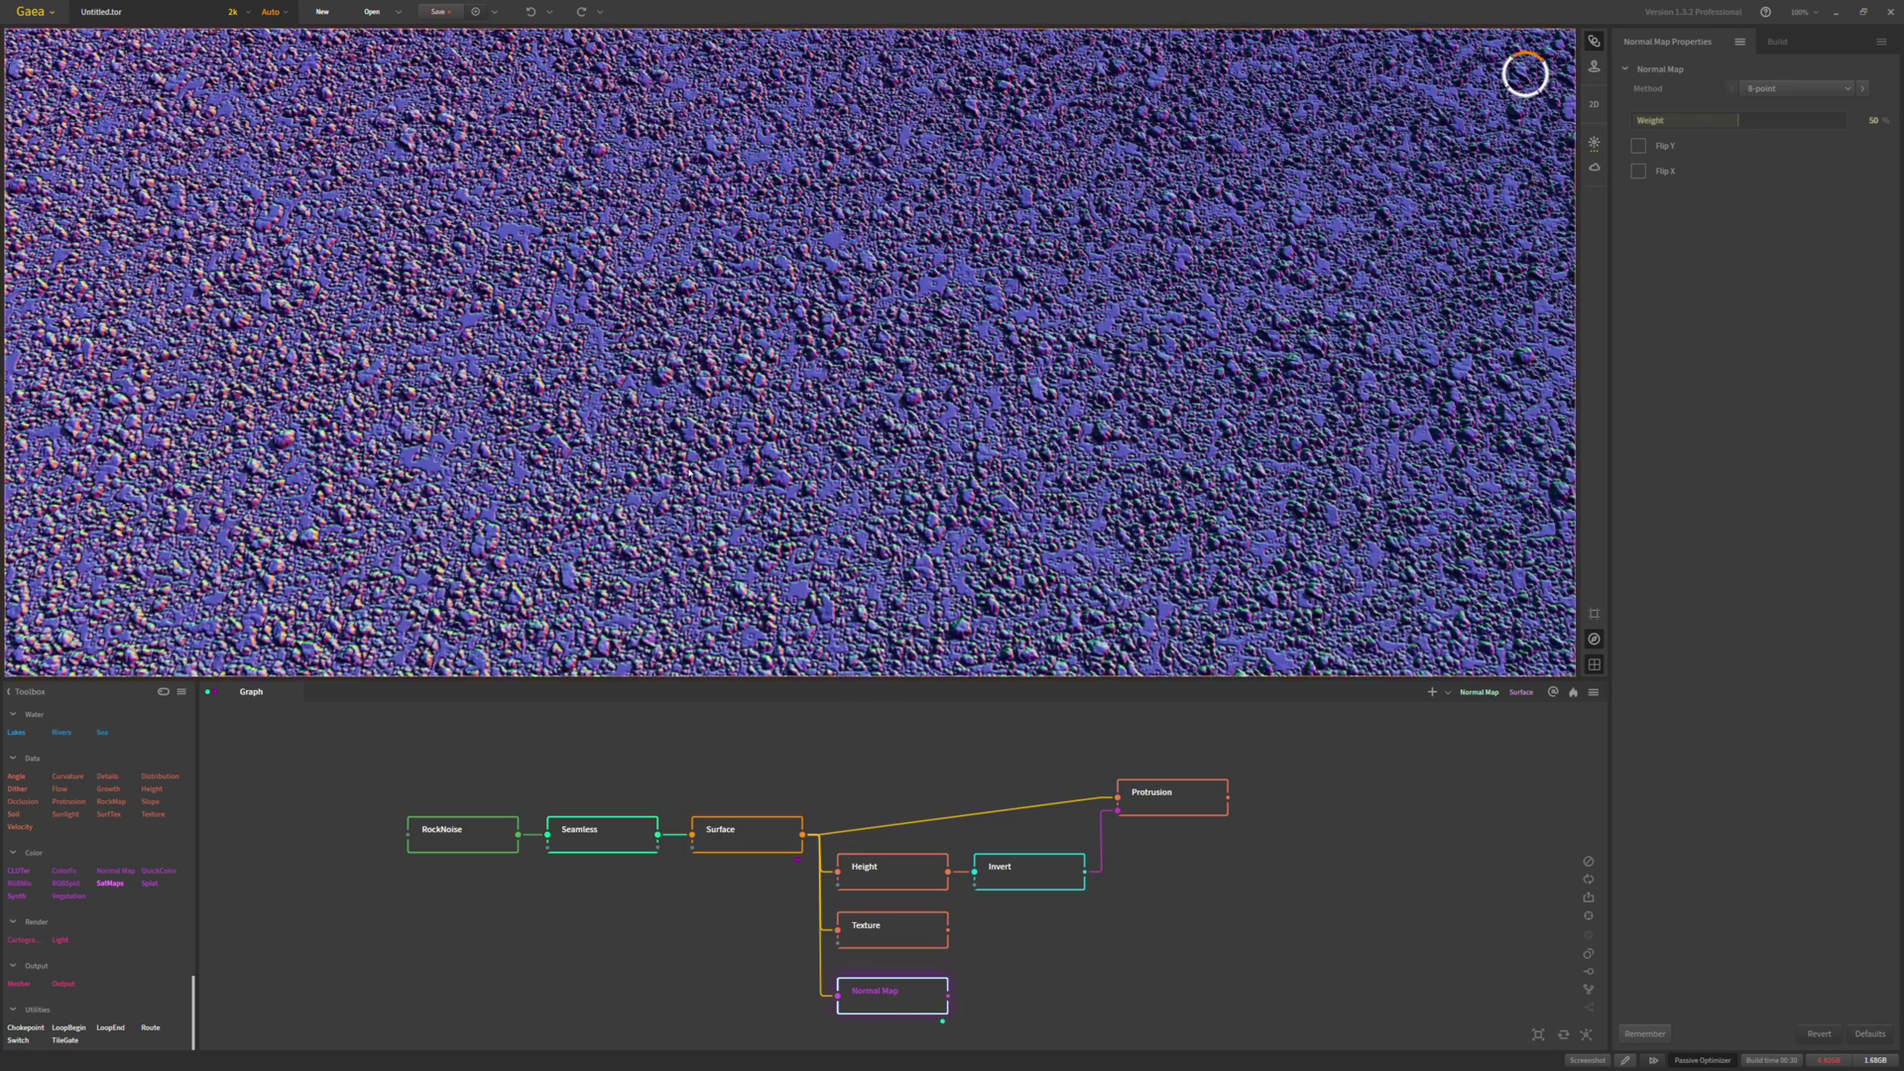
# Enable Flip Y on the Normal Map node and inspect the resulting normals across the terrain
pyautogui.scroll(-5, 684, 481)
pyautogui.moveTo(714, 482); pyautogui.dragTo(744, 479)
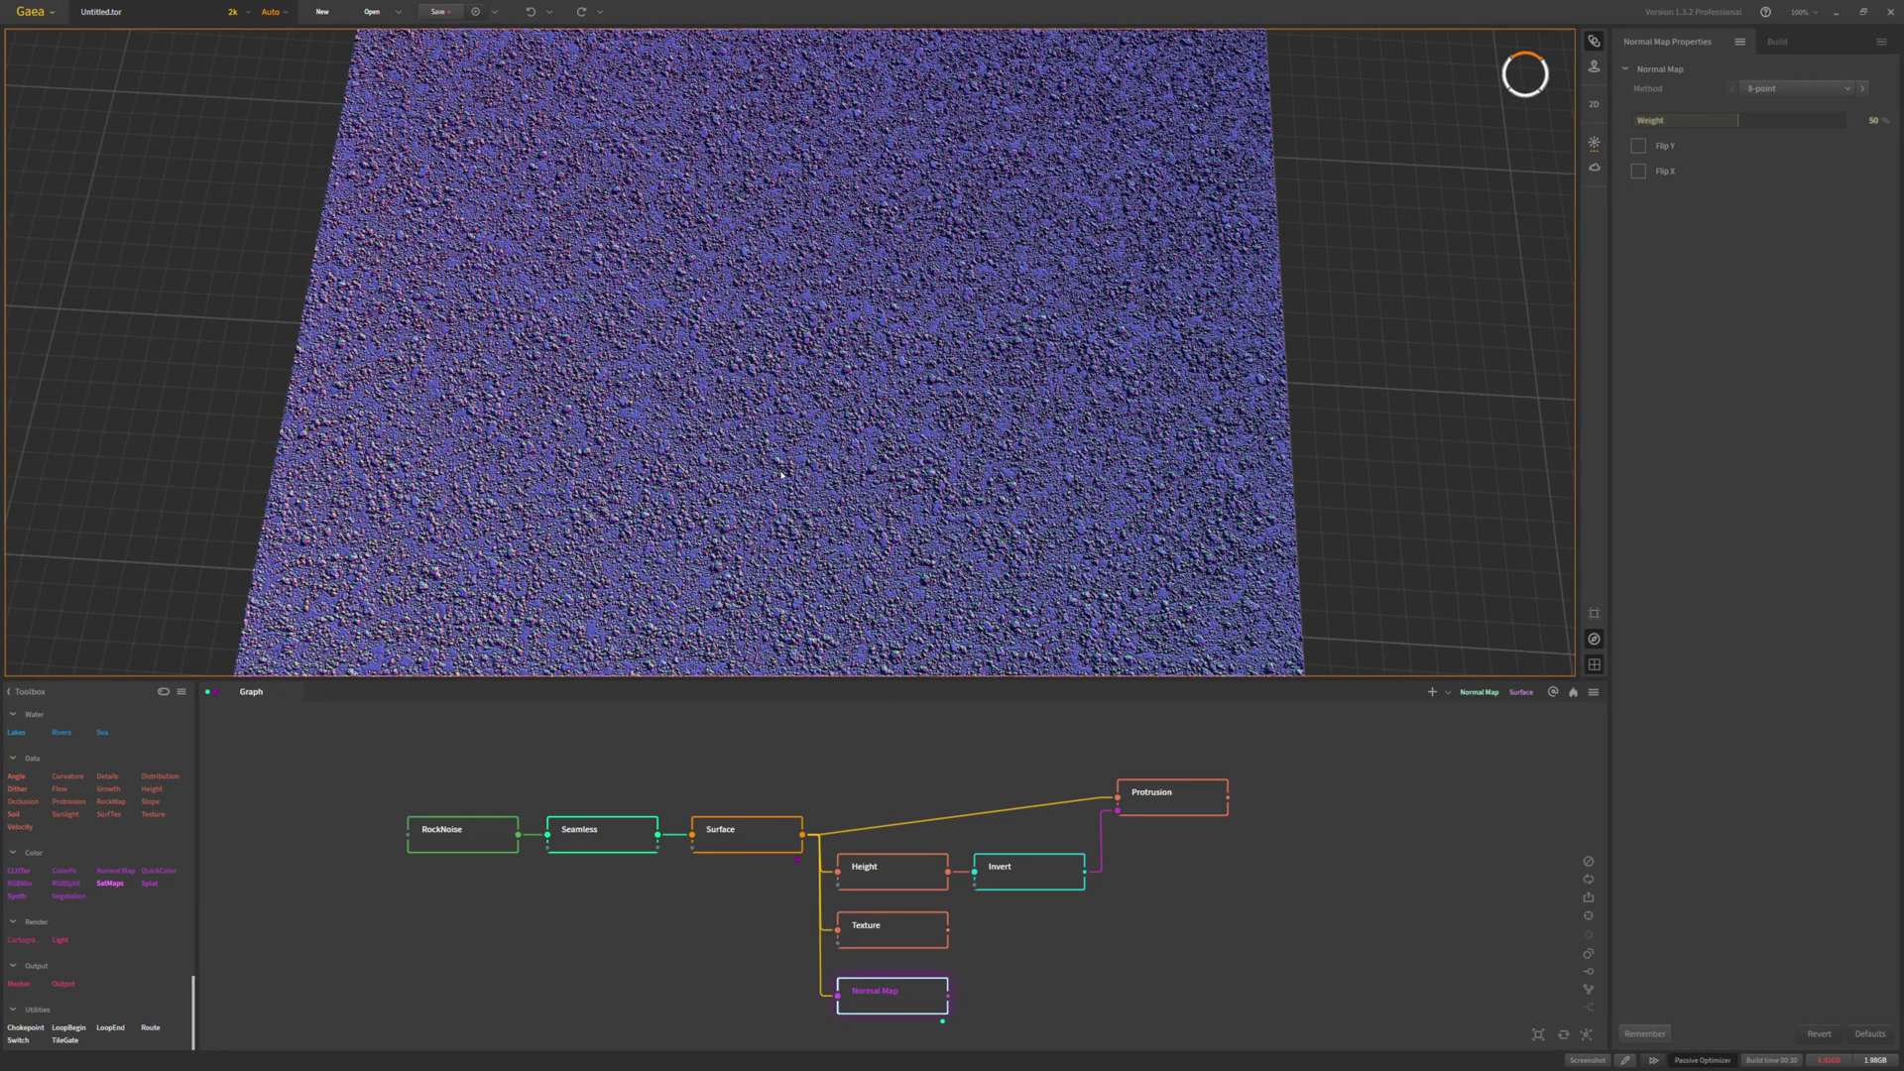
pyautogui.click(1649, 147)
pyautogui.moveTo(1032, 445); pyautogui.dragTo(1036, 440)
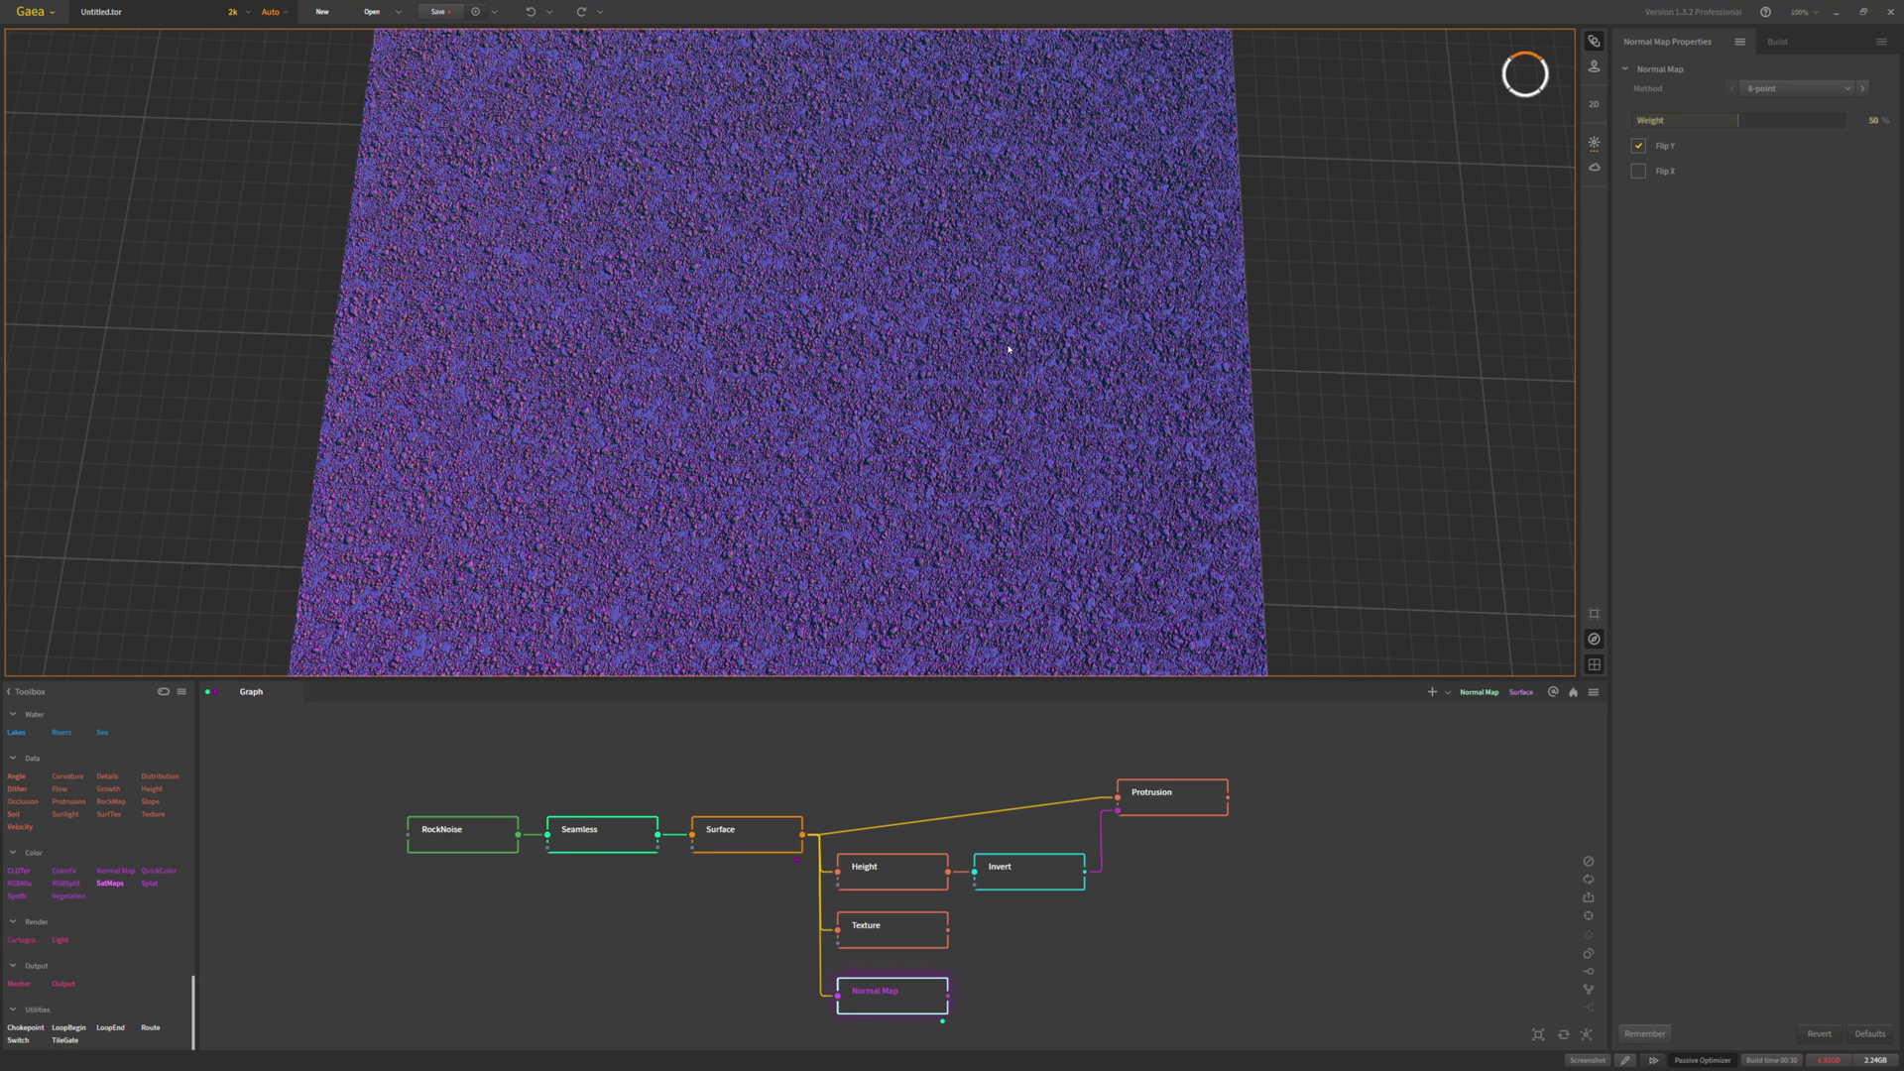
pyautogui.moveTo(1009, 349); pyautogui.dragTo(1016, 343)
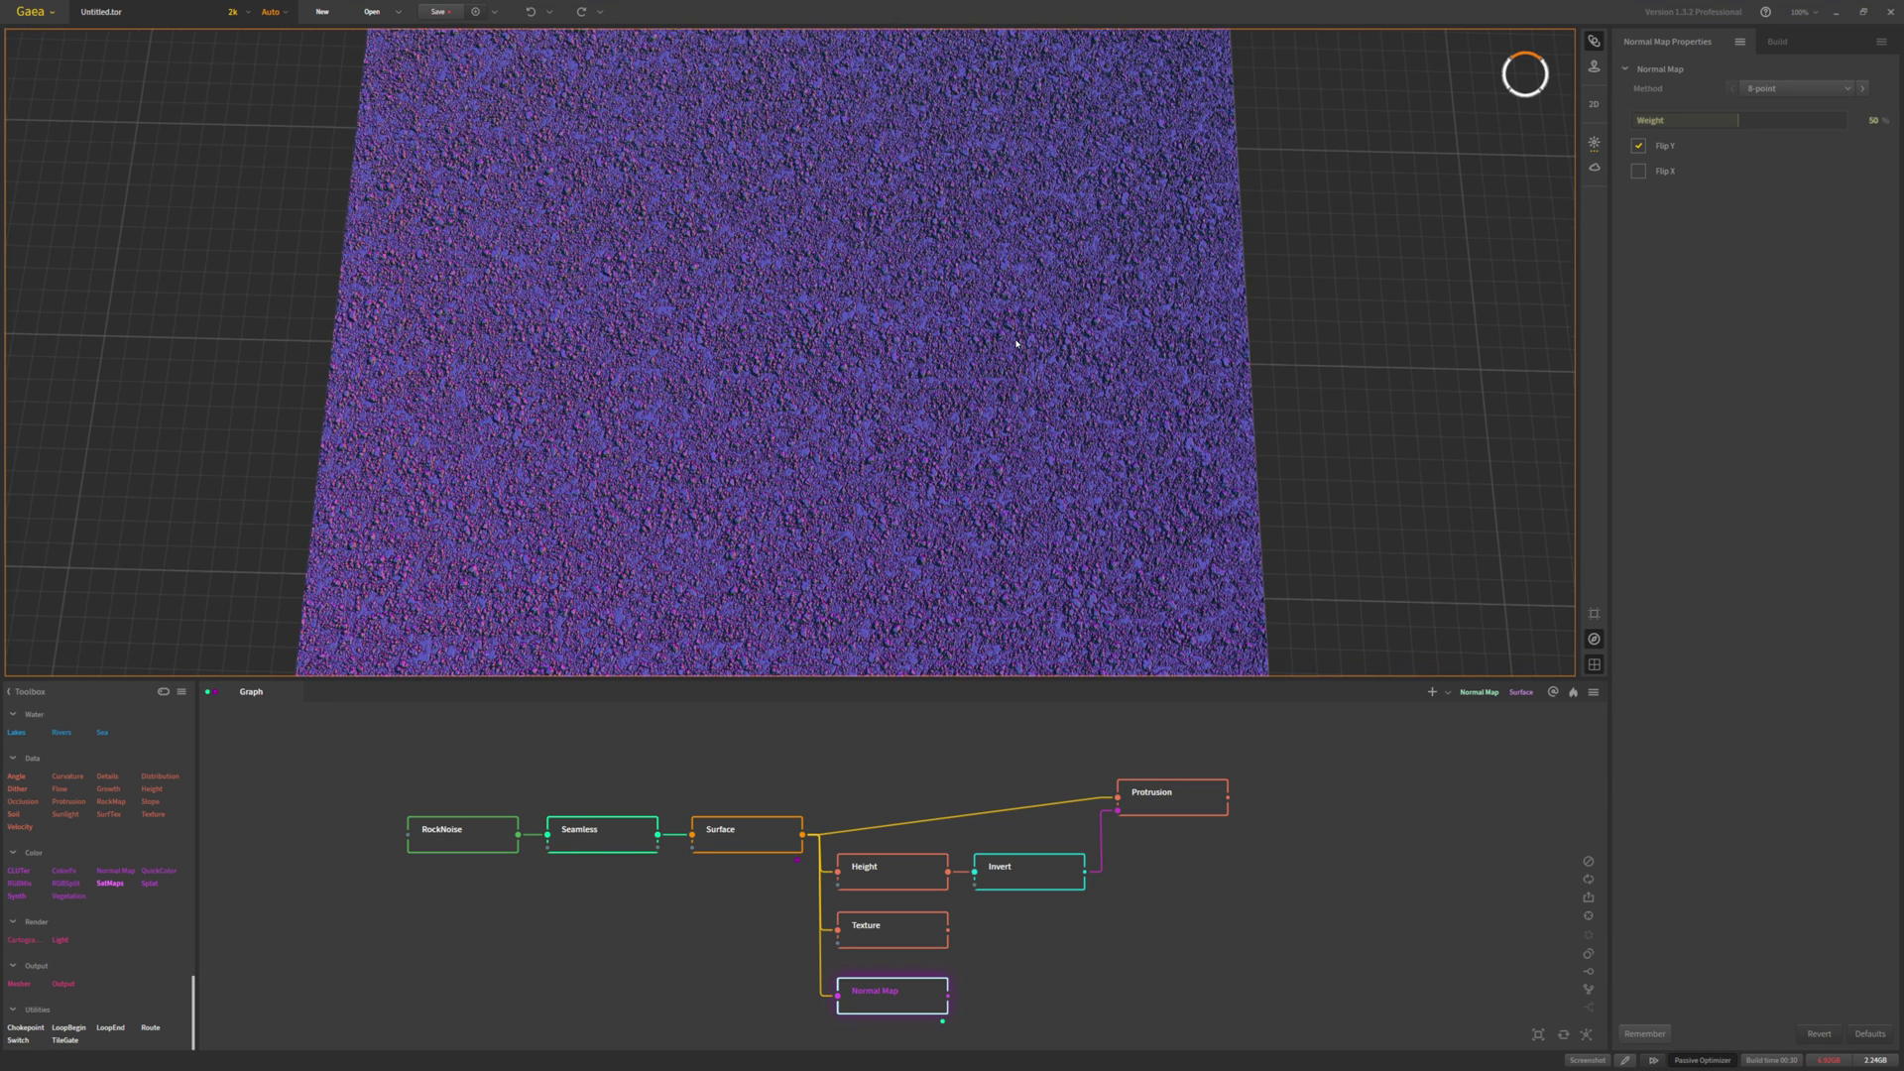
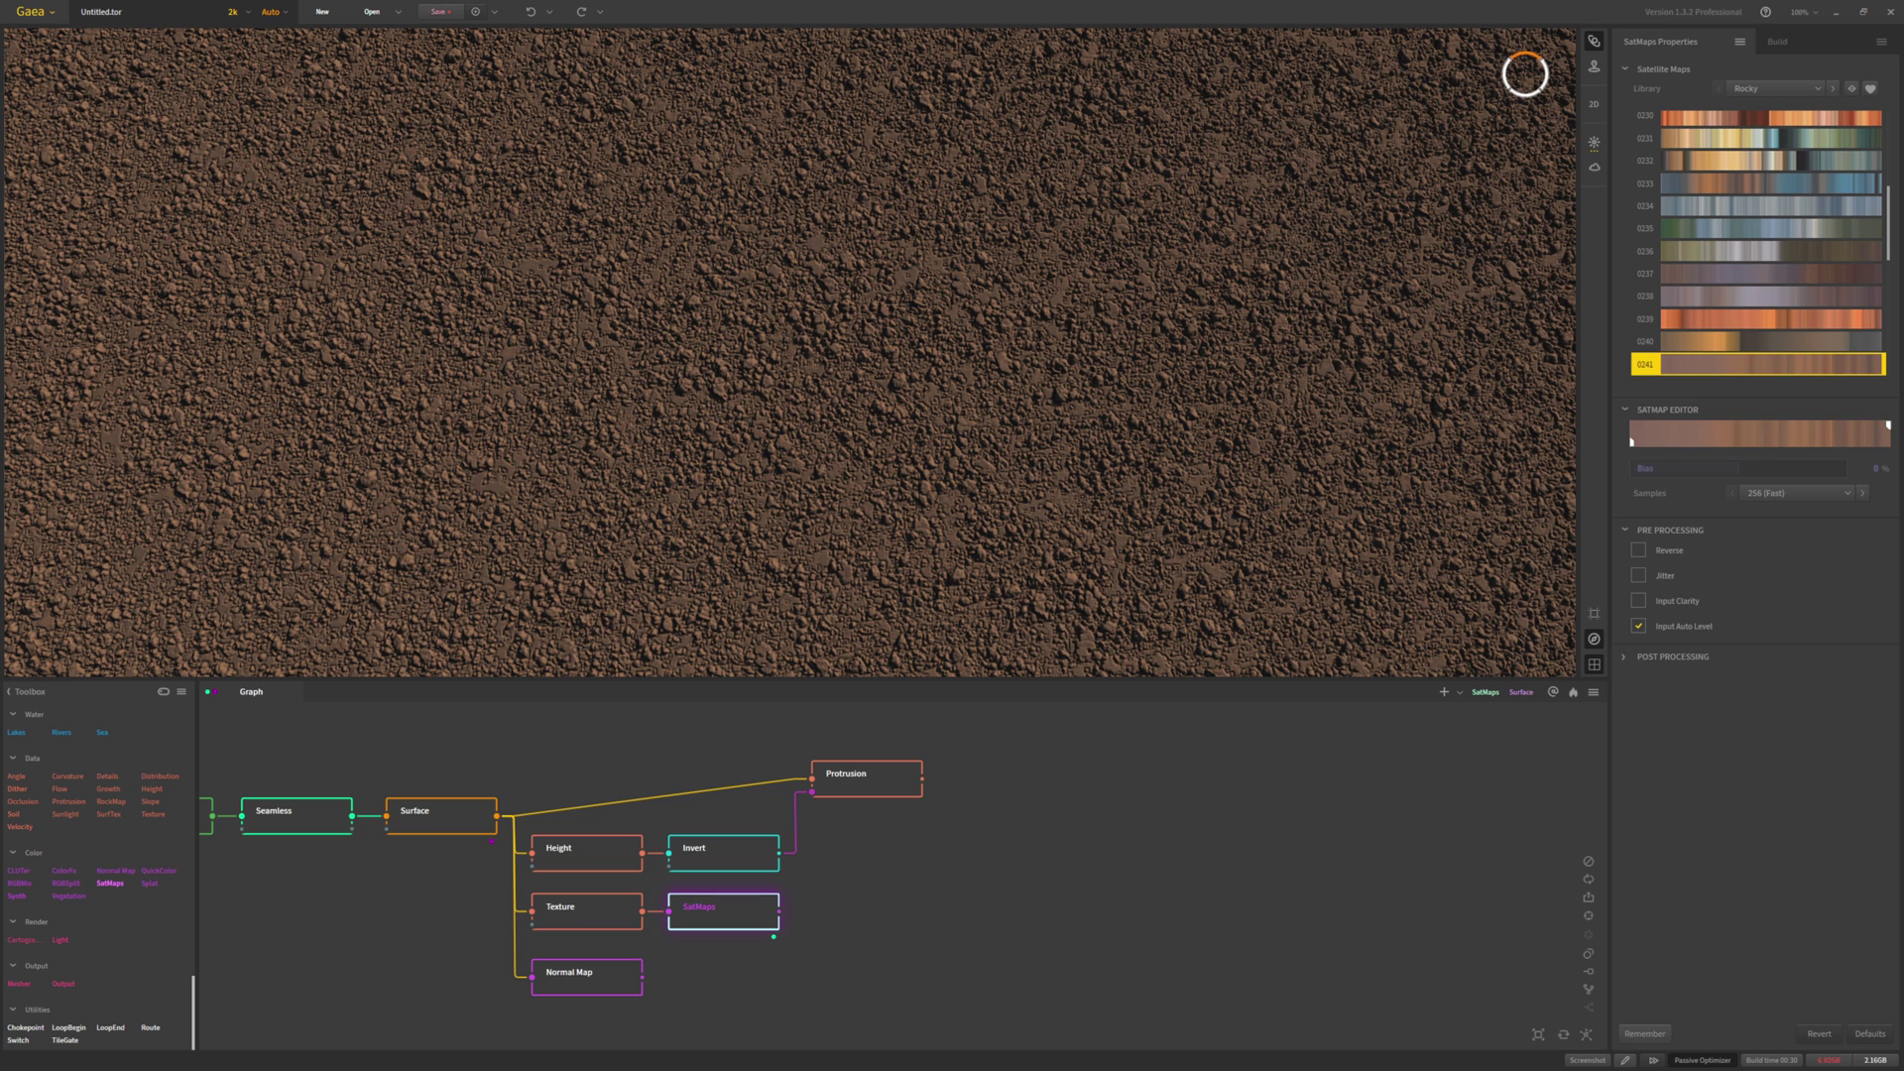
# Switch the SatMaps library to Sandy, compare several gradients, and choose the muted grey-green one
pyautogui.click(1762, 88)
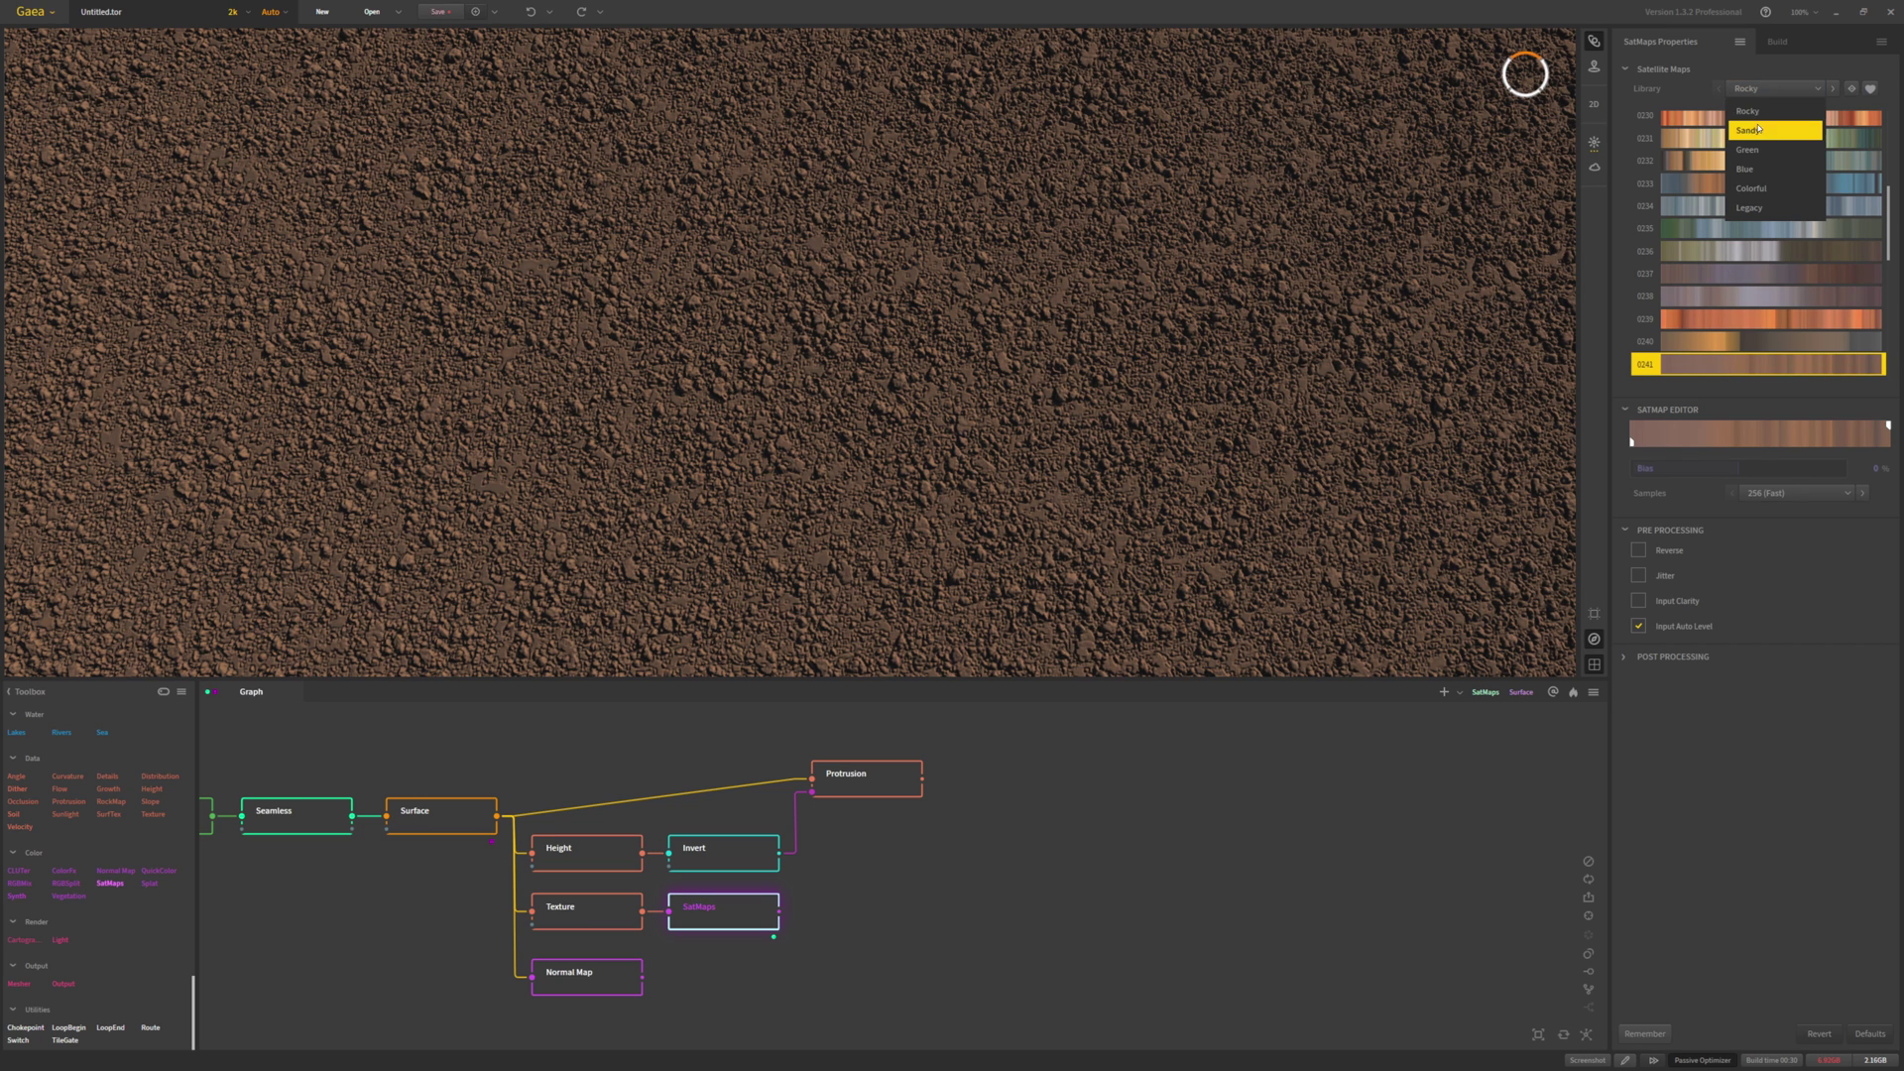
pyautogui.click(1758, 130)
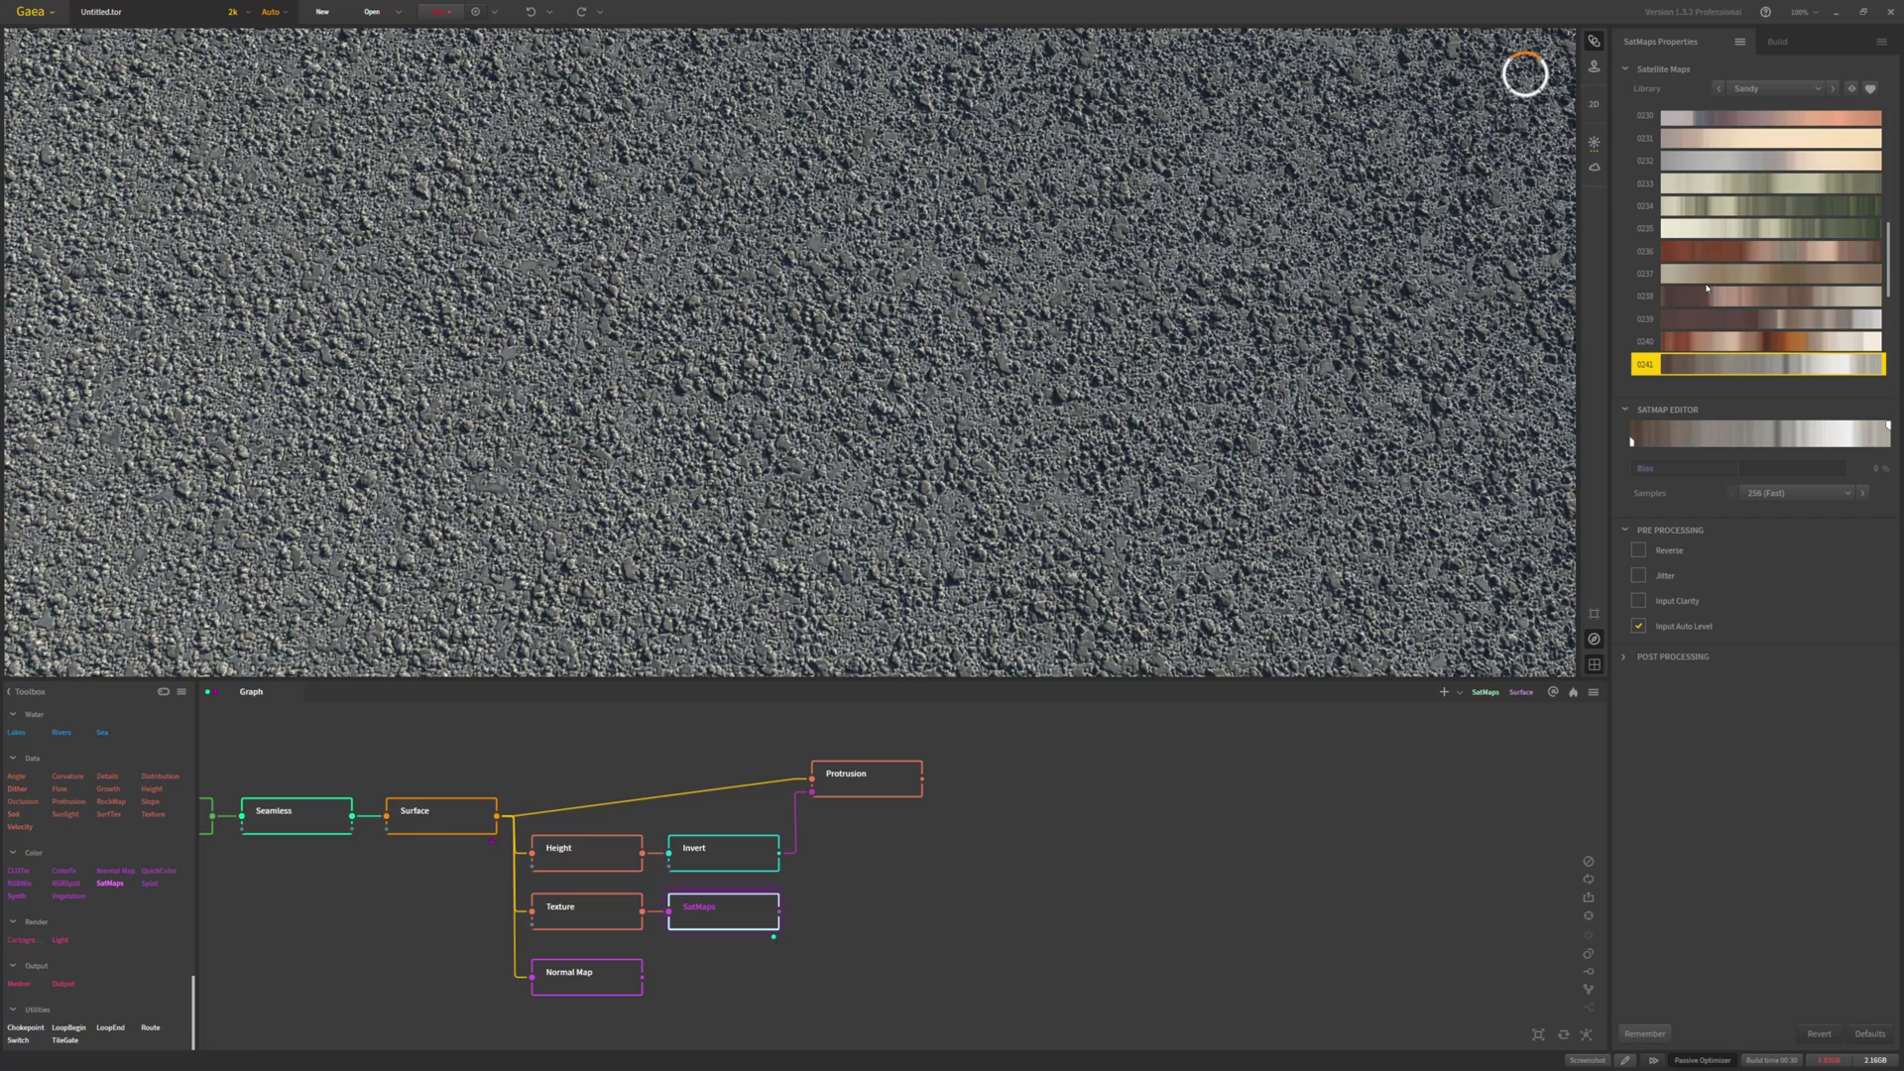
pyautogui.click(1687, 294)
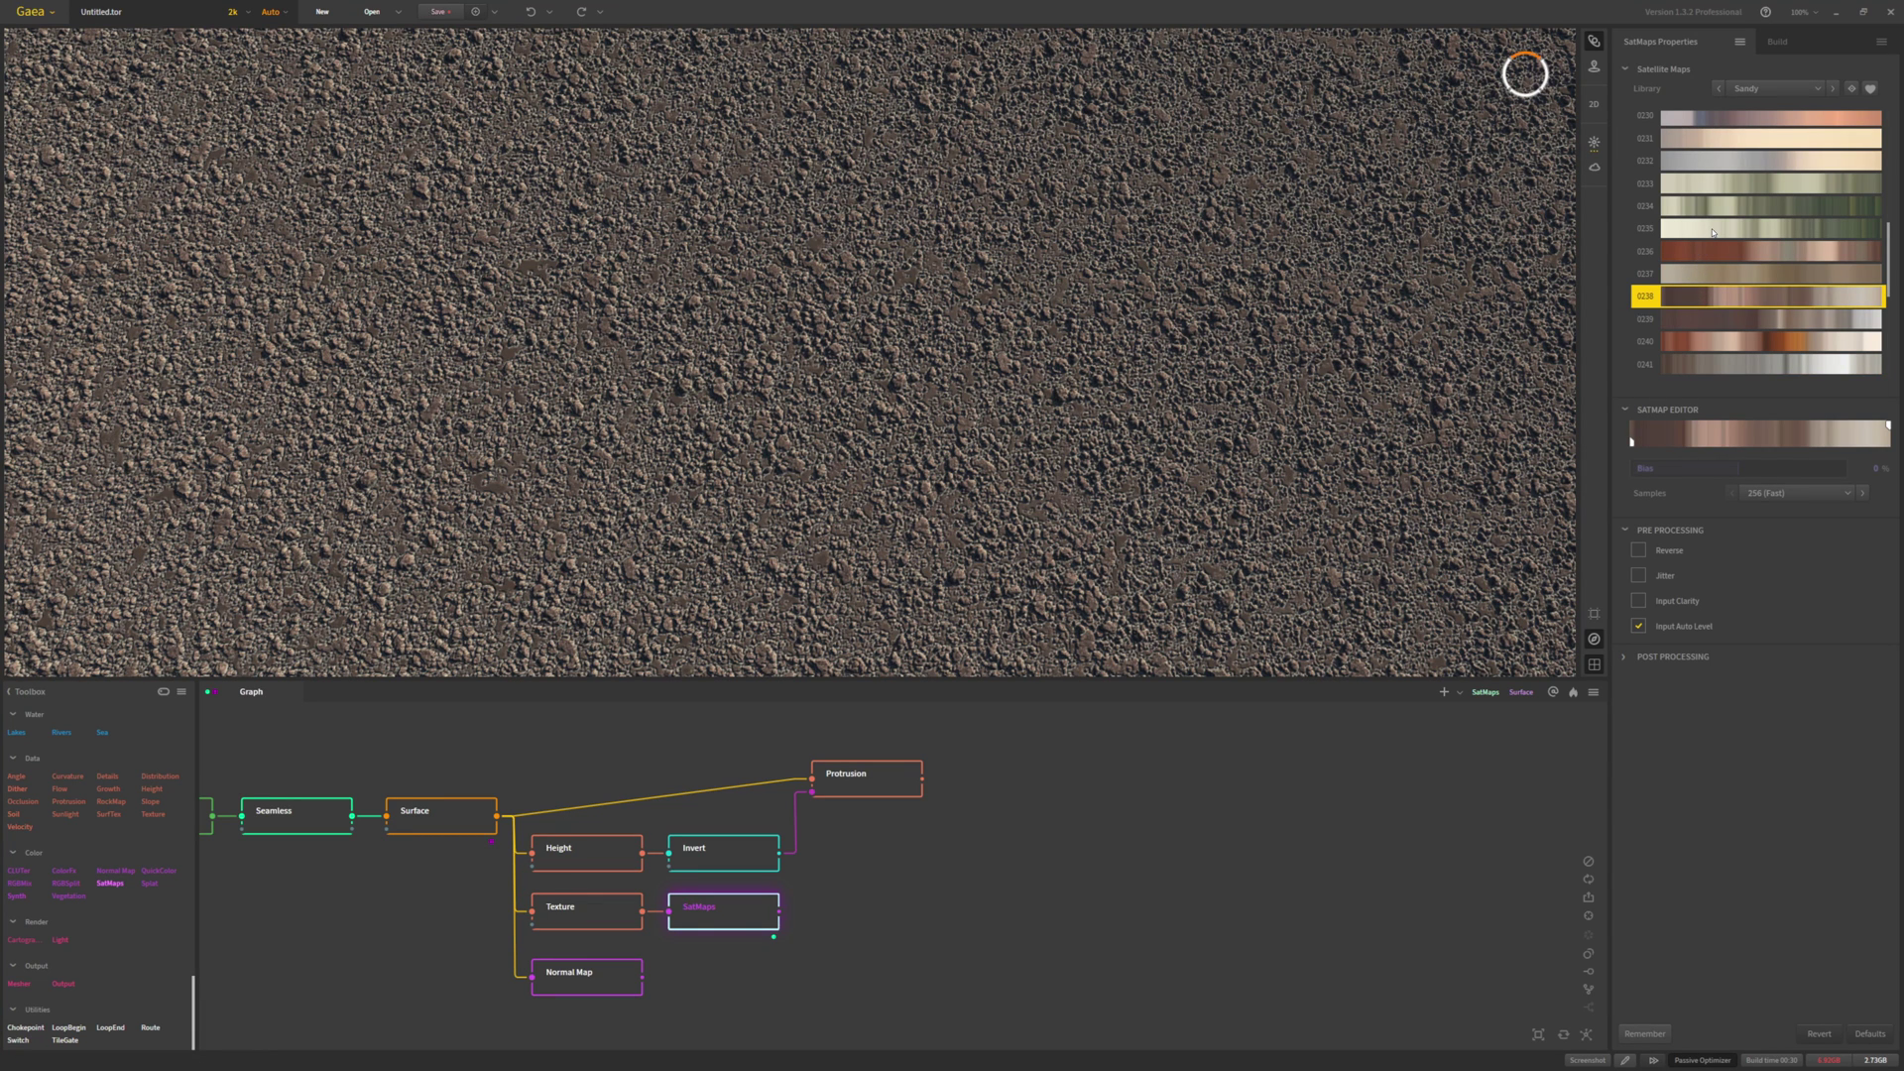
pyautogui.scroll(5, 1713, 232)
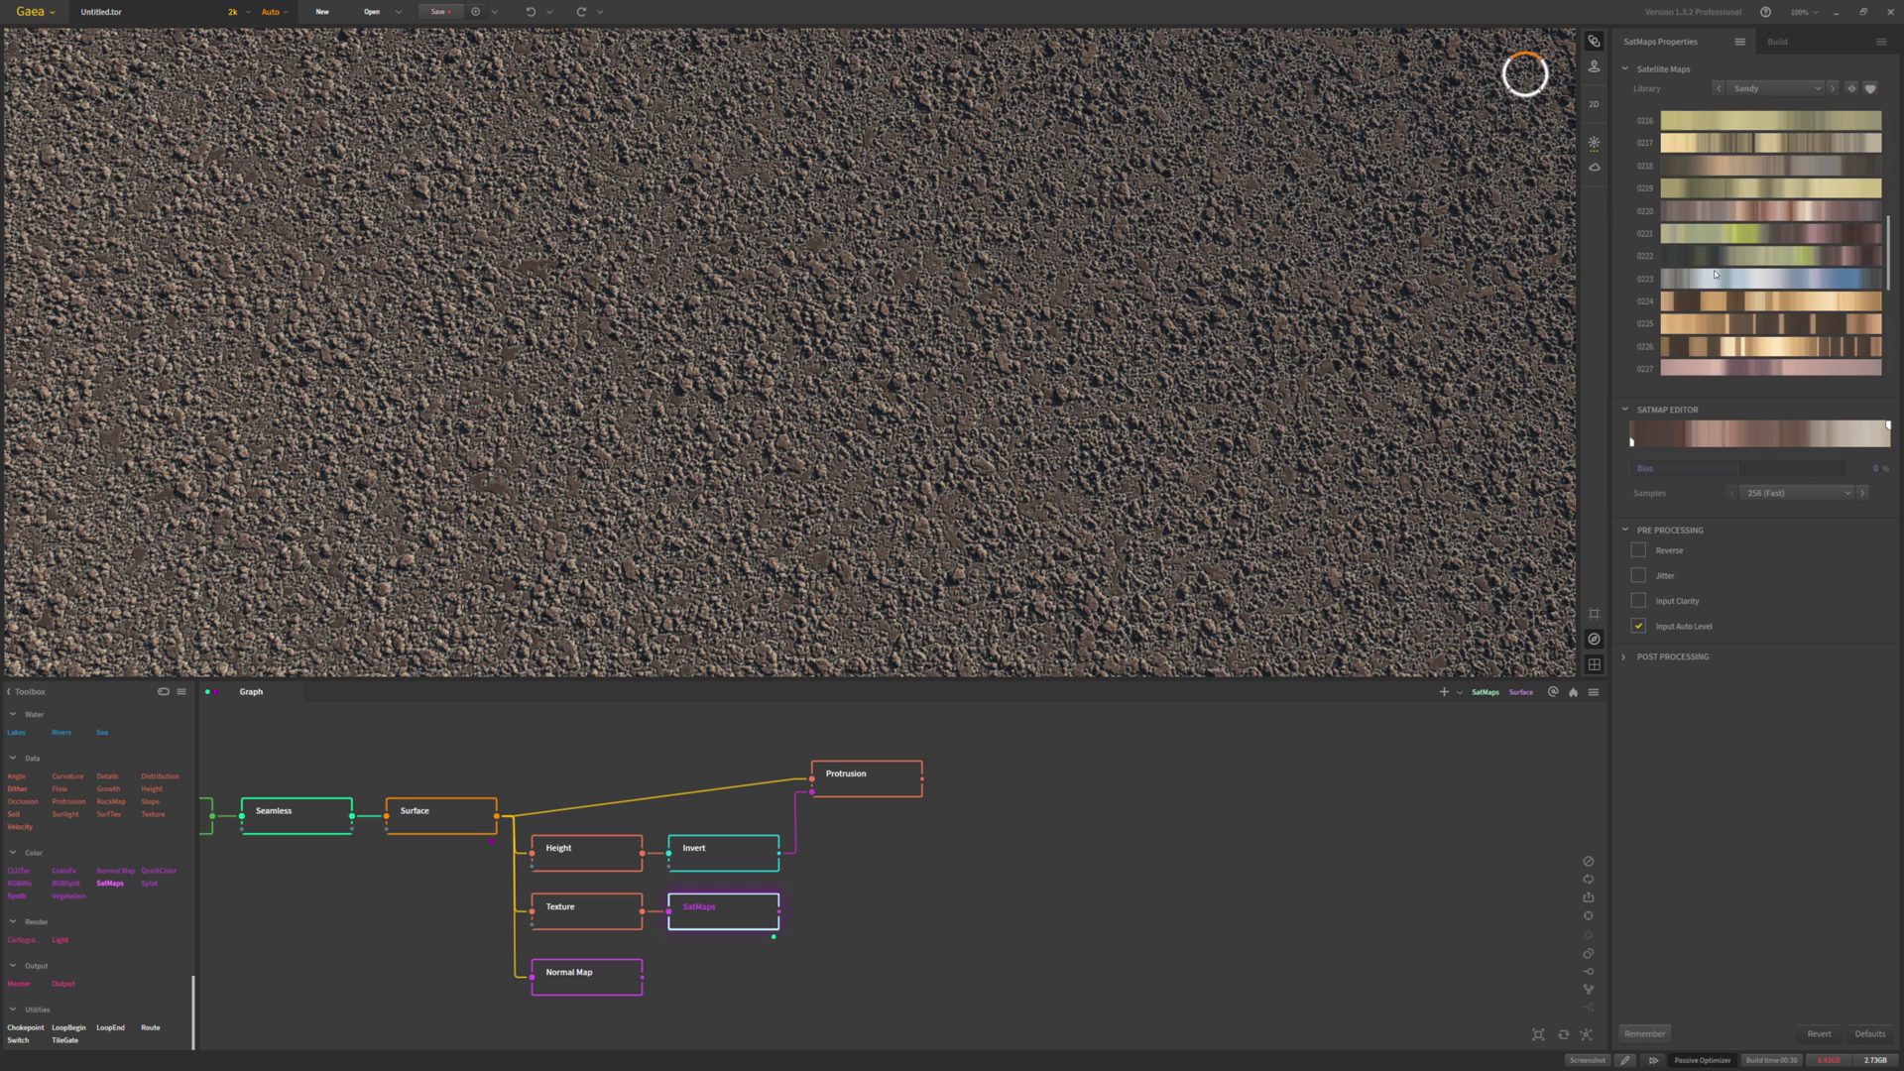
pyautogui.click(1714, 272)
pyautogui.scroll(3, 1705, 288)
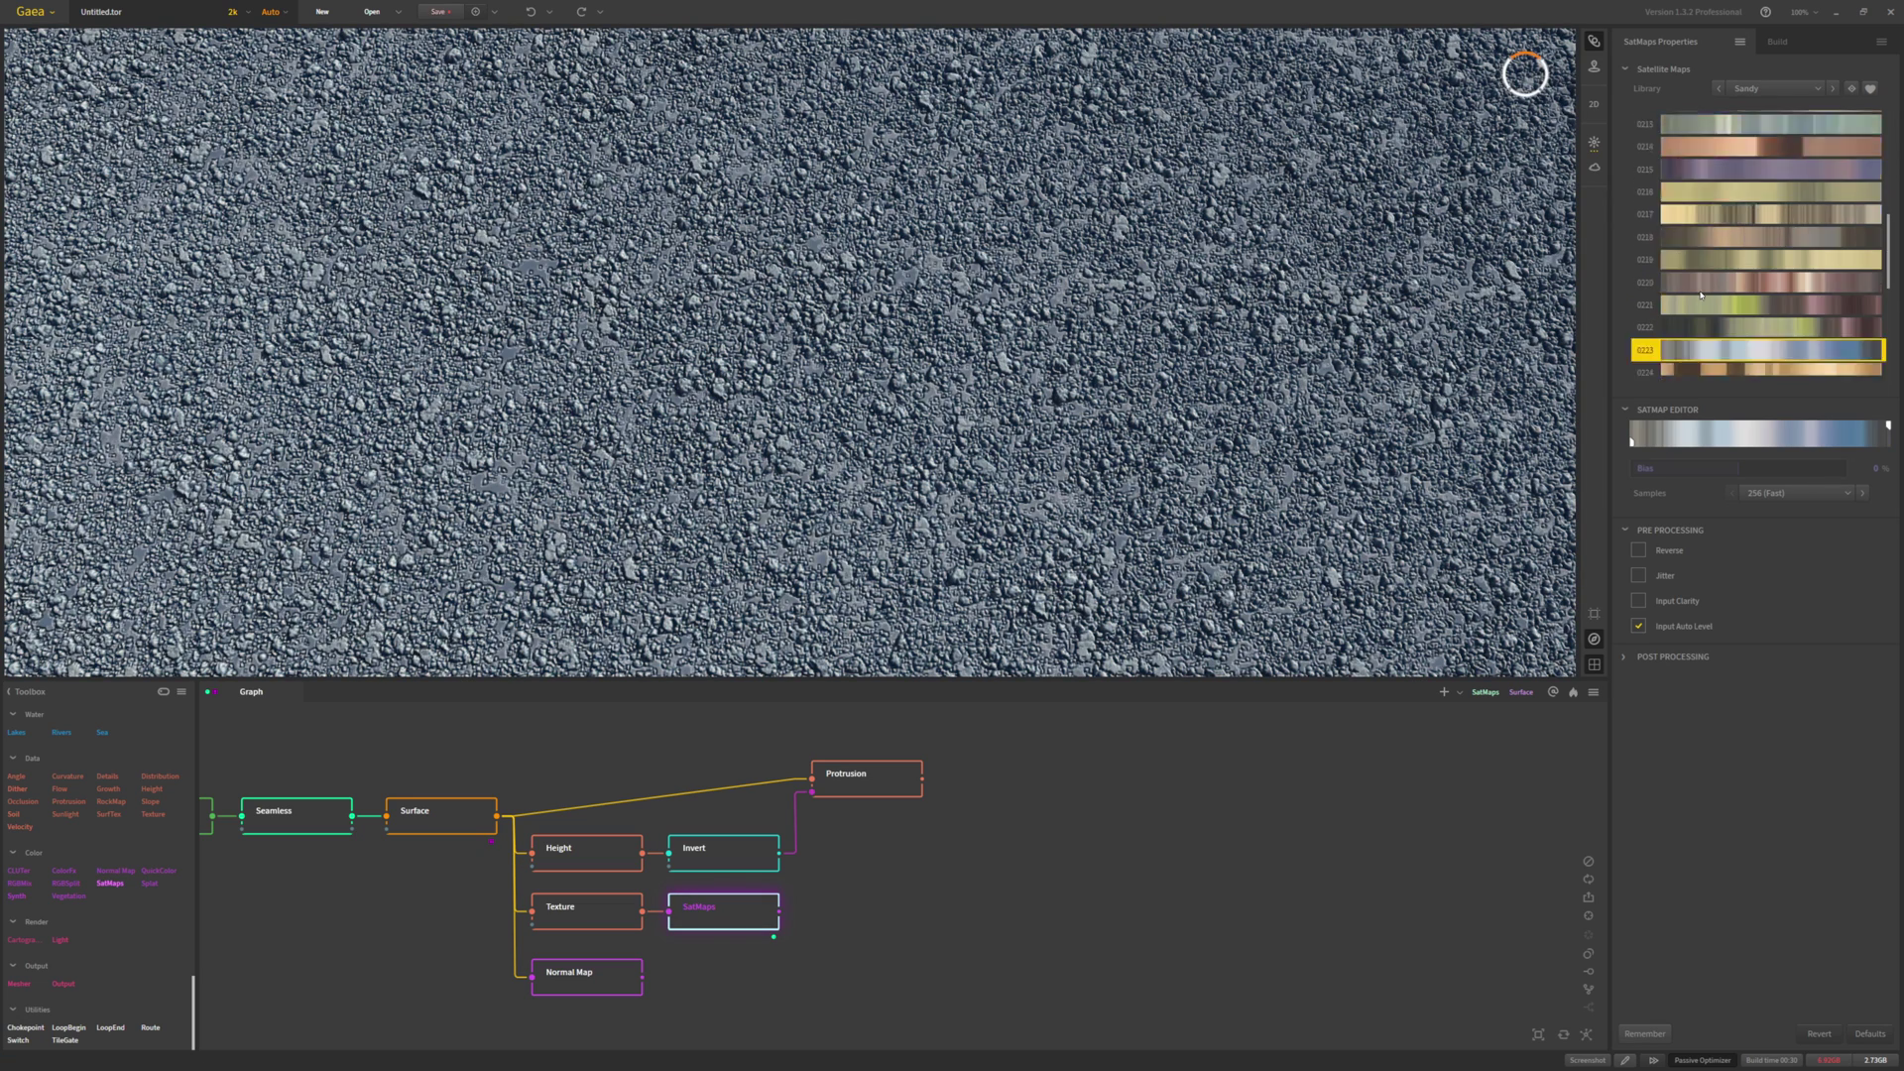
pyautogui.scroll(2, 1705, 268)
pyautogui.click(1715, 215)
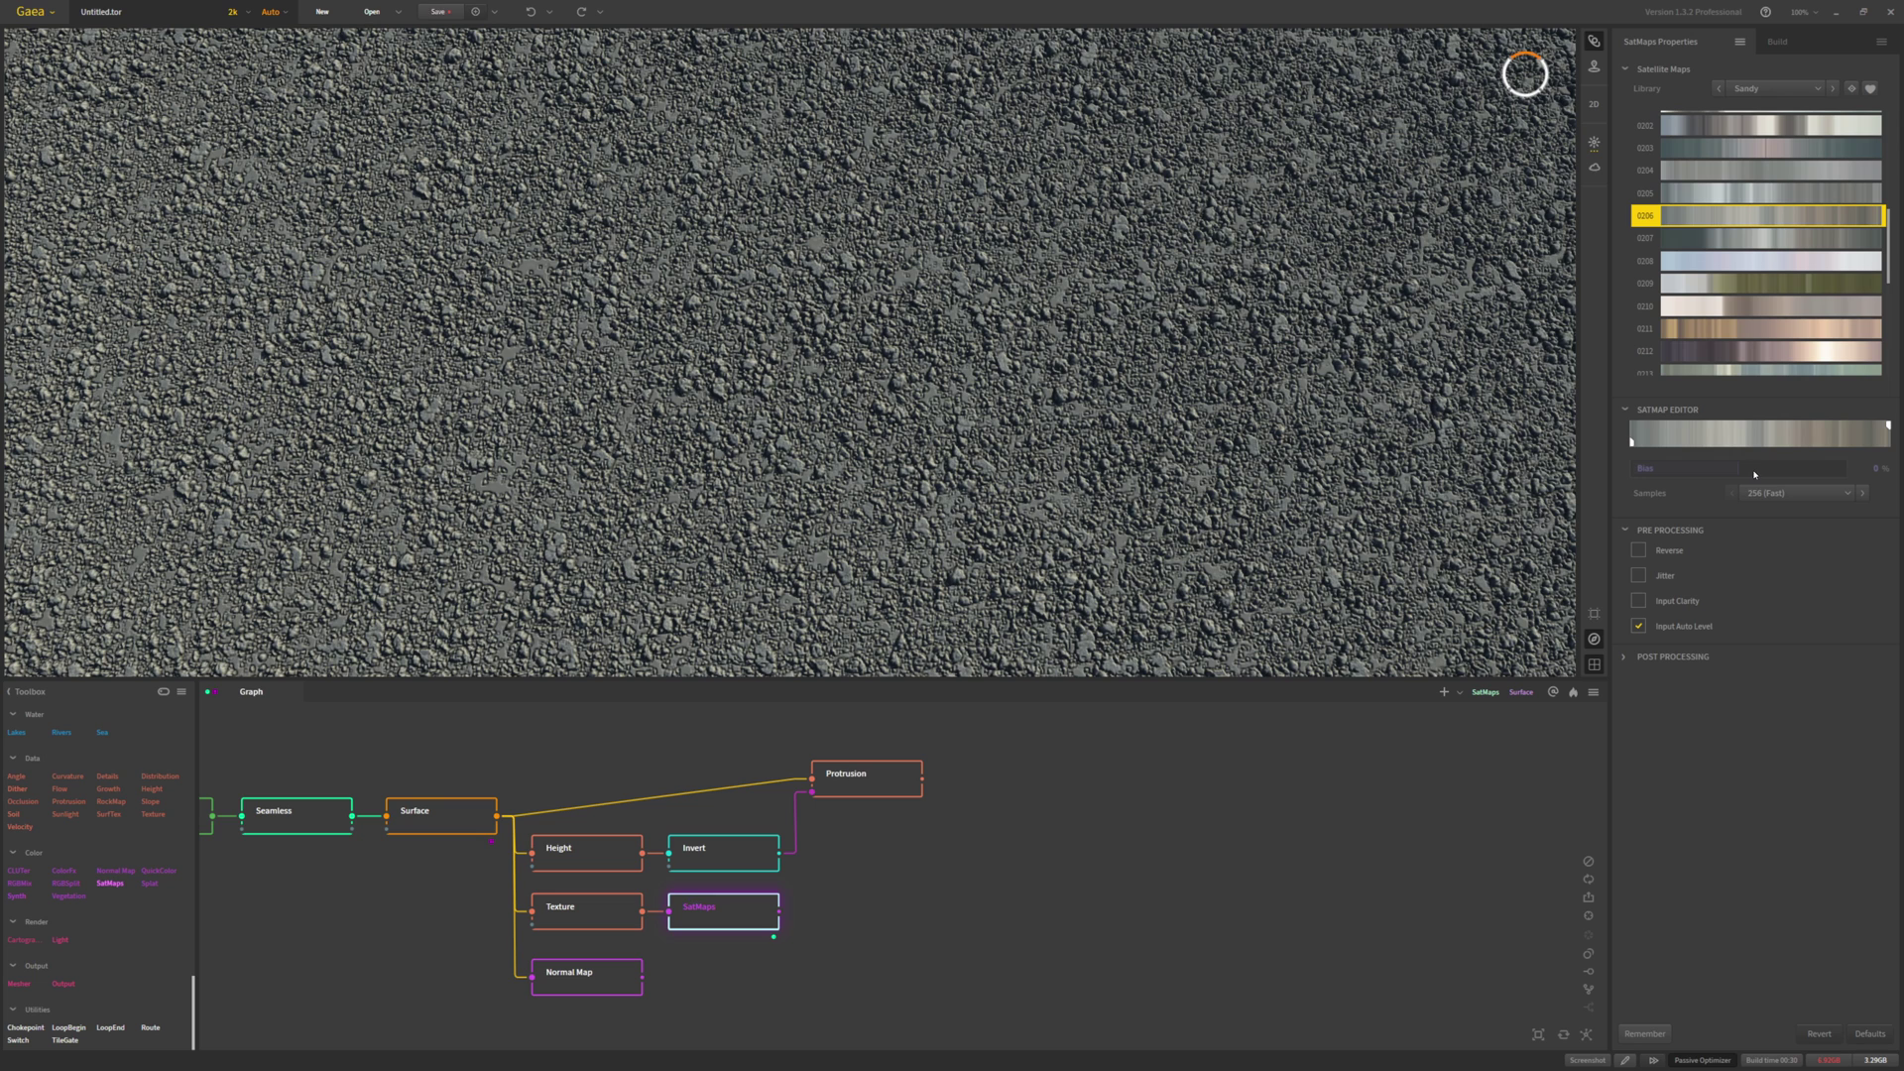
# Set the SatMaps Bias to 10% and test Input Clarity, leaving it disabled
pyautogui.moveTo(1754, 468); pyautogui.dragTo(1747, 468)
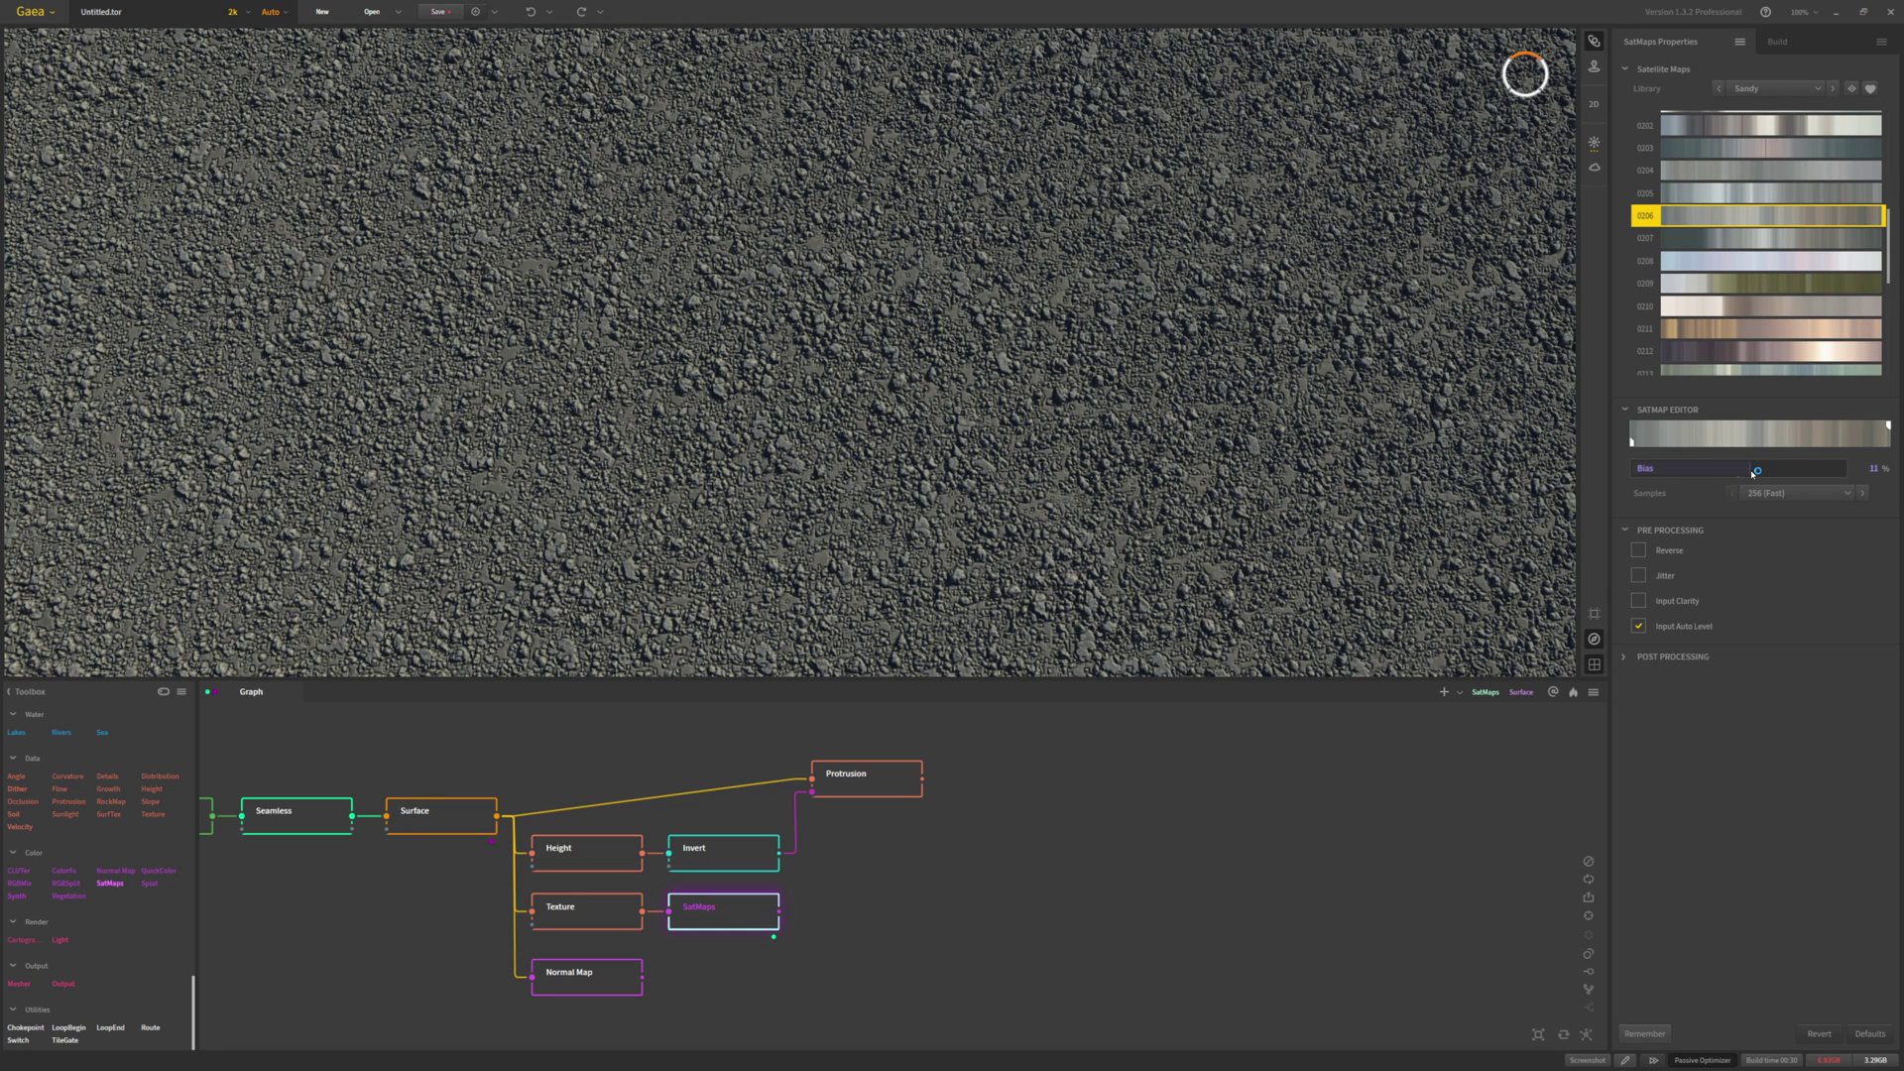
pyautogui.click(1873, 468)
pyautogui.write('10')
pyautogui.press('Return')
pyautogui.click(1680, 602)
pyautogui.click(1679, 602)
# Enable Apply Brightness + Contrast in the SatMaps post-processing, with Brightness at -1% and Contrast at 47%
pyautogui.click(1655, 656)
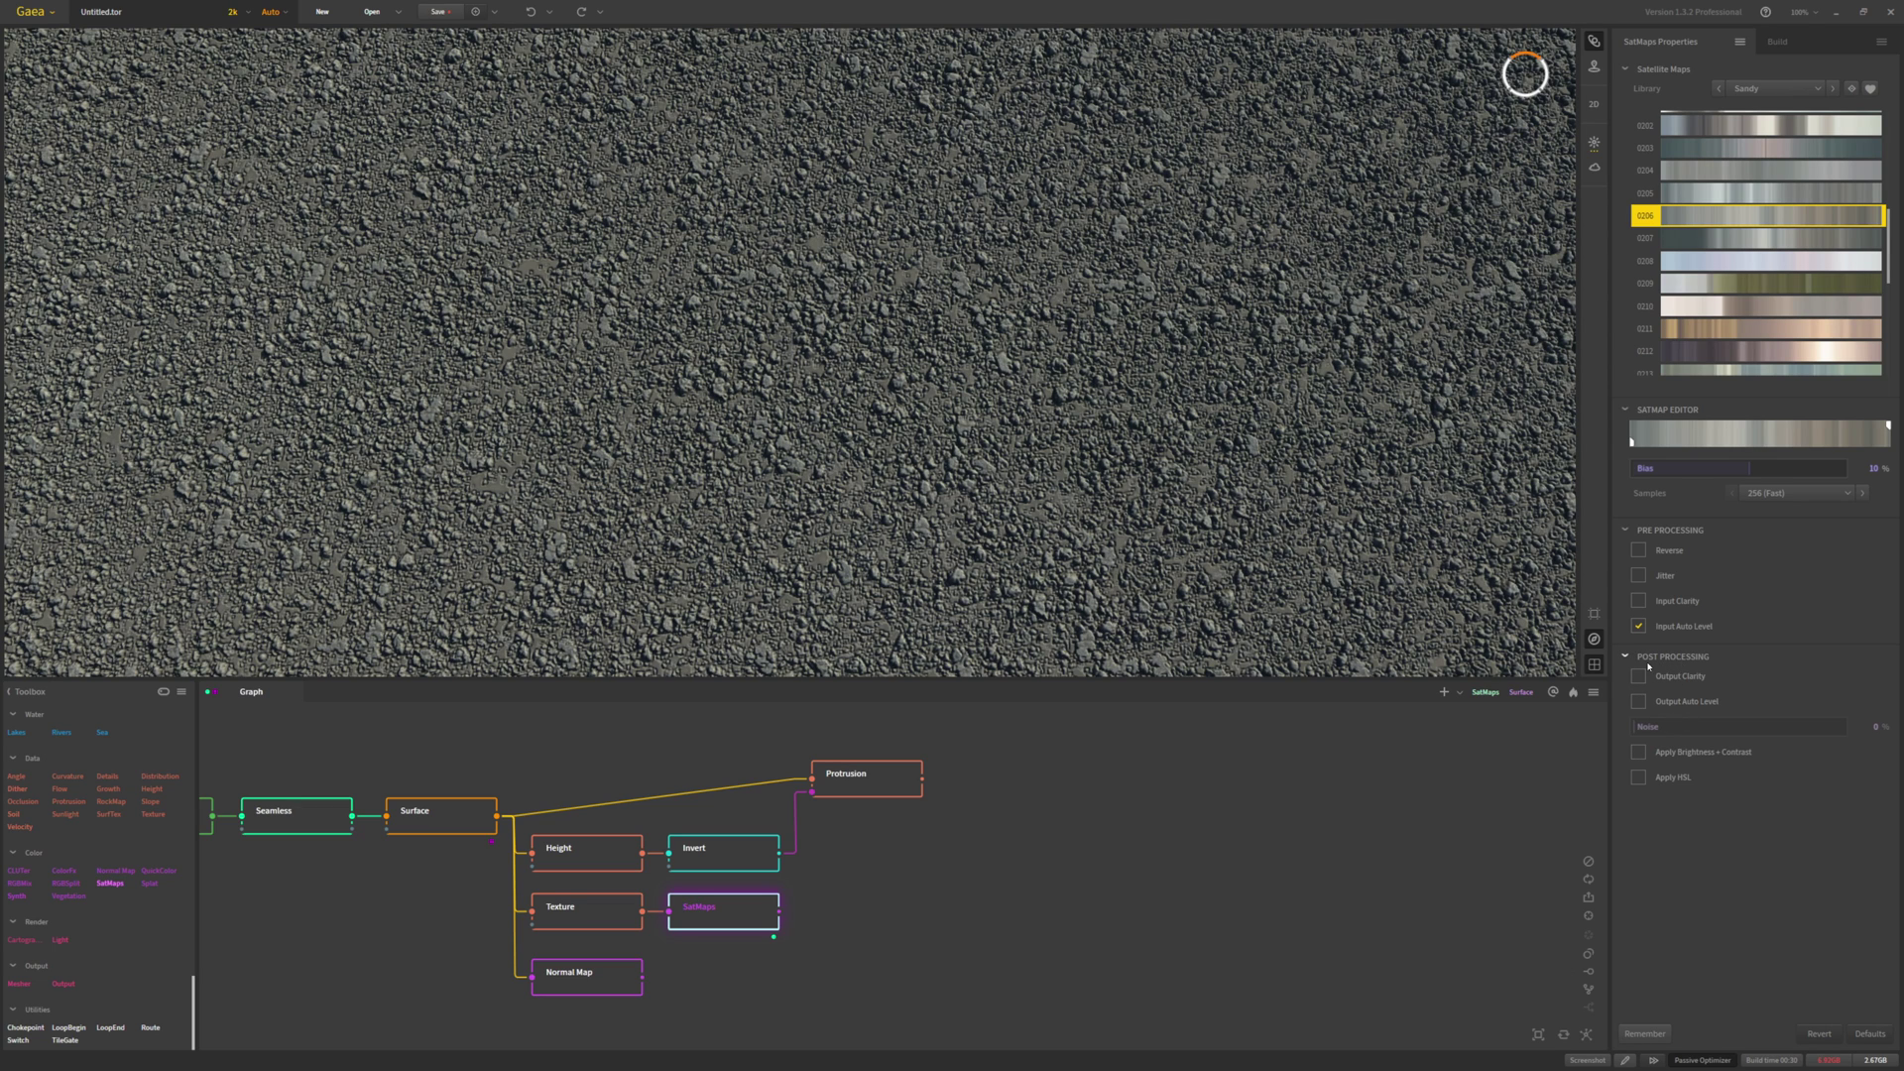
pyautogui.click(1661, 752)
pyautogui.click(1872, 777)
pyautogui.write('-1')
pyautogui.press('Return')
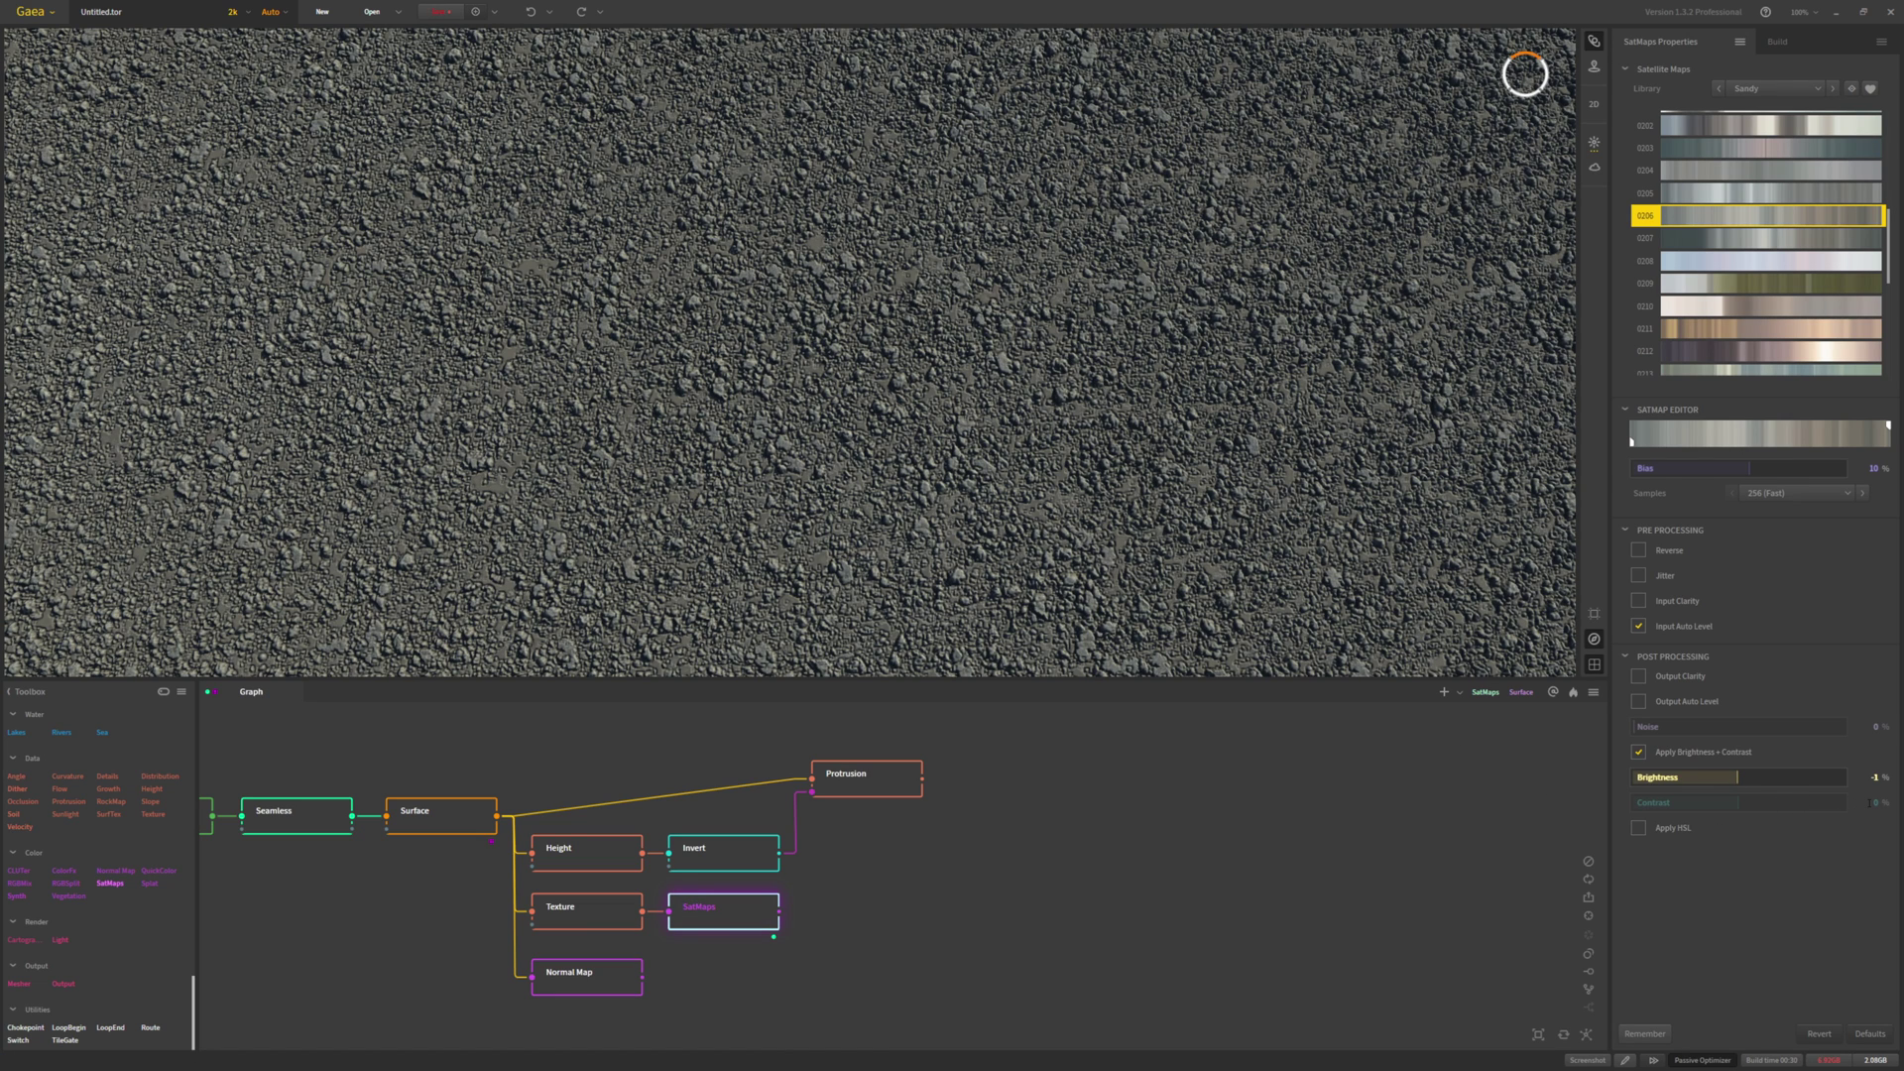
pyautogui.click(1870, 802)
pyautogui.write('47')
pyautogui.press('Return')
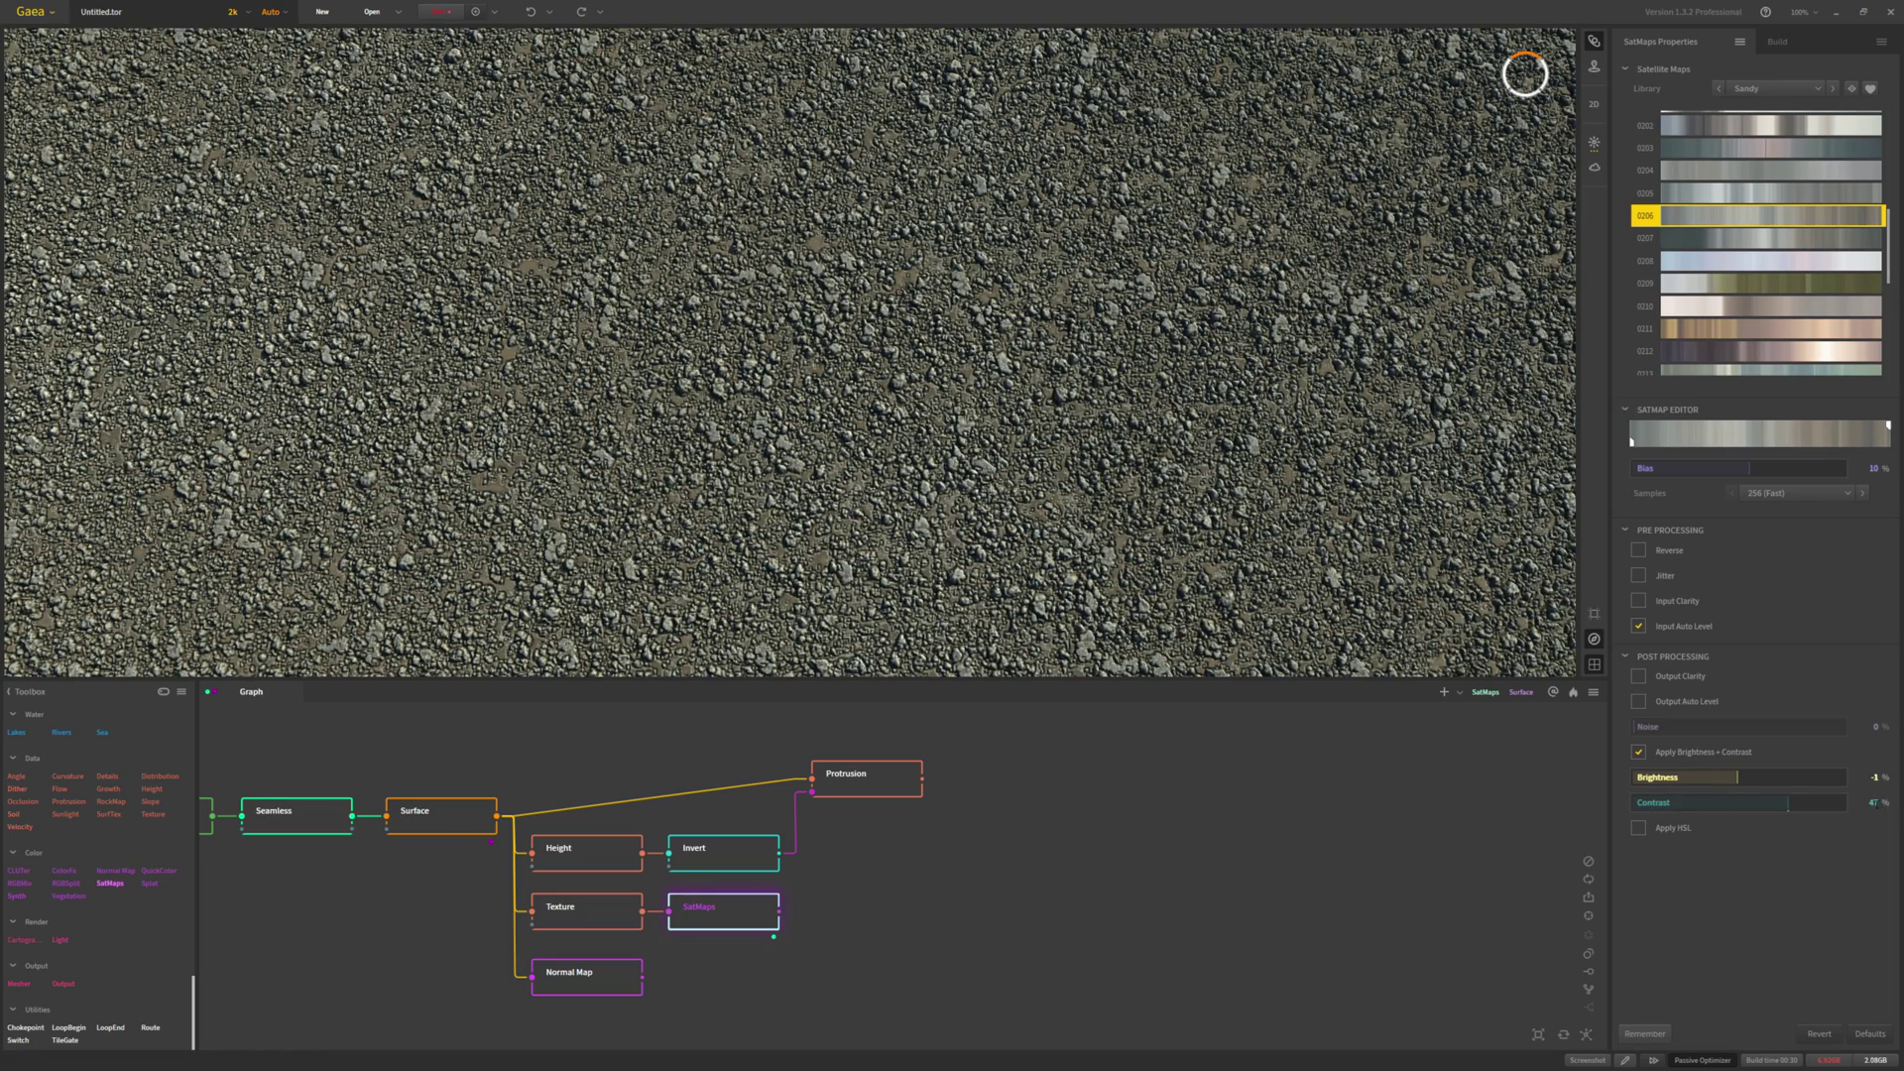
pyautogui.click(1873, 805)
pyautogui.moveTo(892, 357); pyautogui.dragTo(1022, 483)
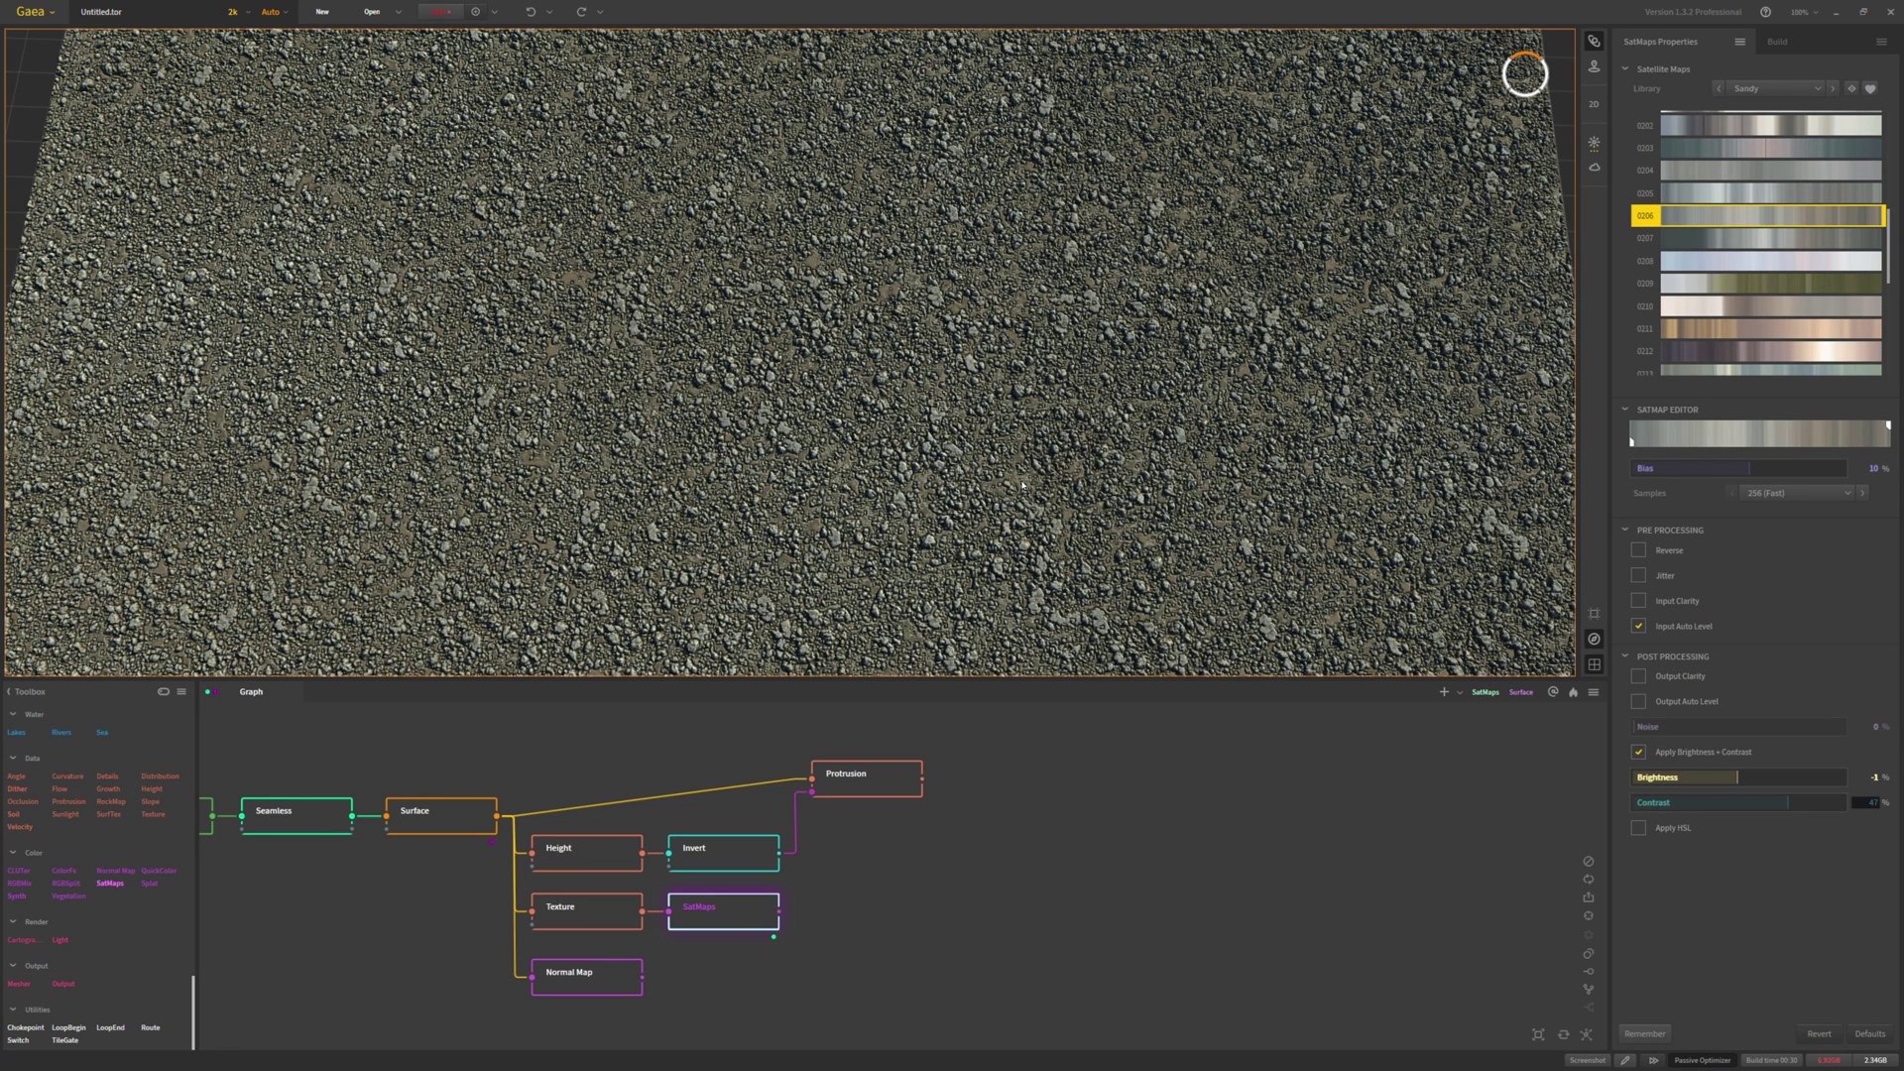
# Enable Apply HSL on the SatMaps node, setting S to 0.40 and L to 0.65 after trying 0.50
pyautogui.click(1639, 829)
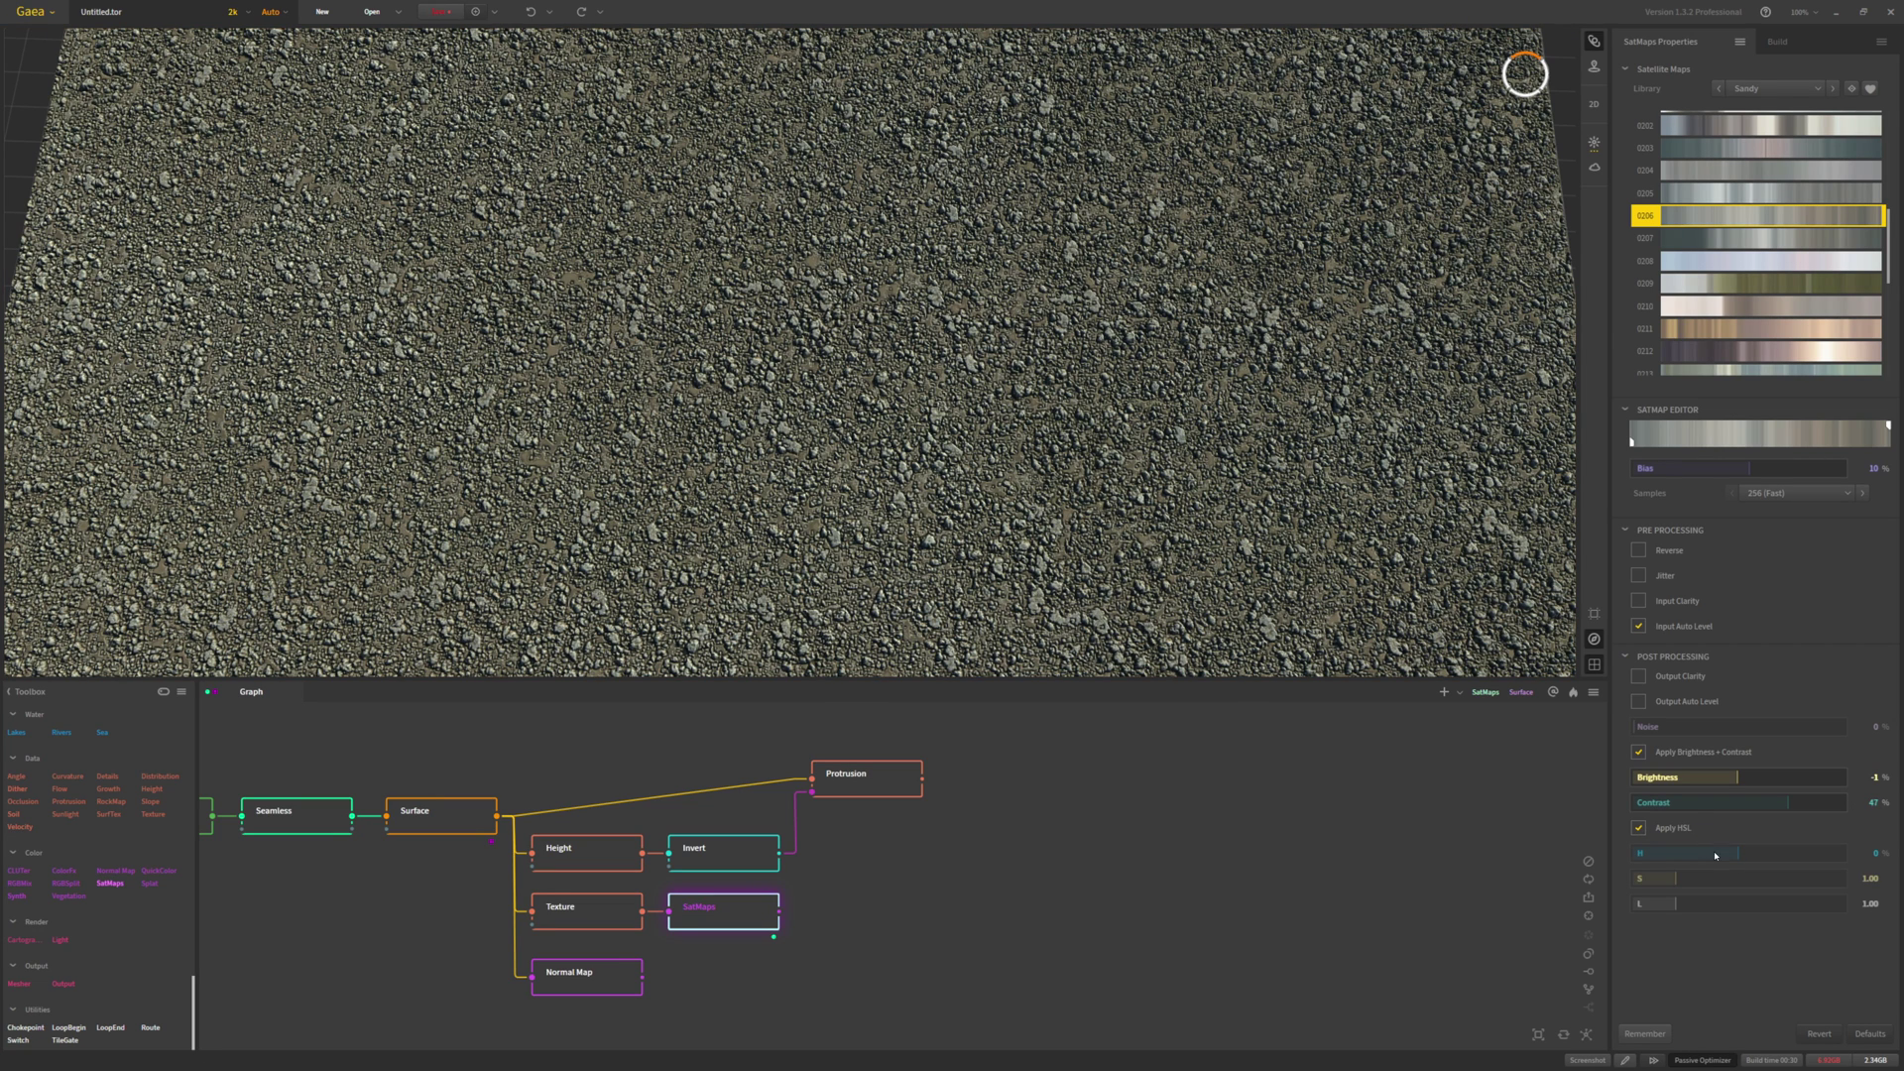
pyautogui.doubleClick(1870, 879)
pyautogui.write('0.4')
pyautogui.press('Return')
pyautogui.doubleClick(1871, 902)
pyautogui.press('BackSpace')
pyautogui.write('.5')
pyautogui.press('Return')
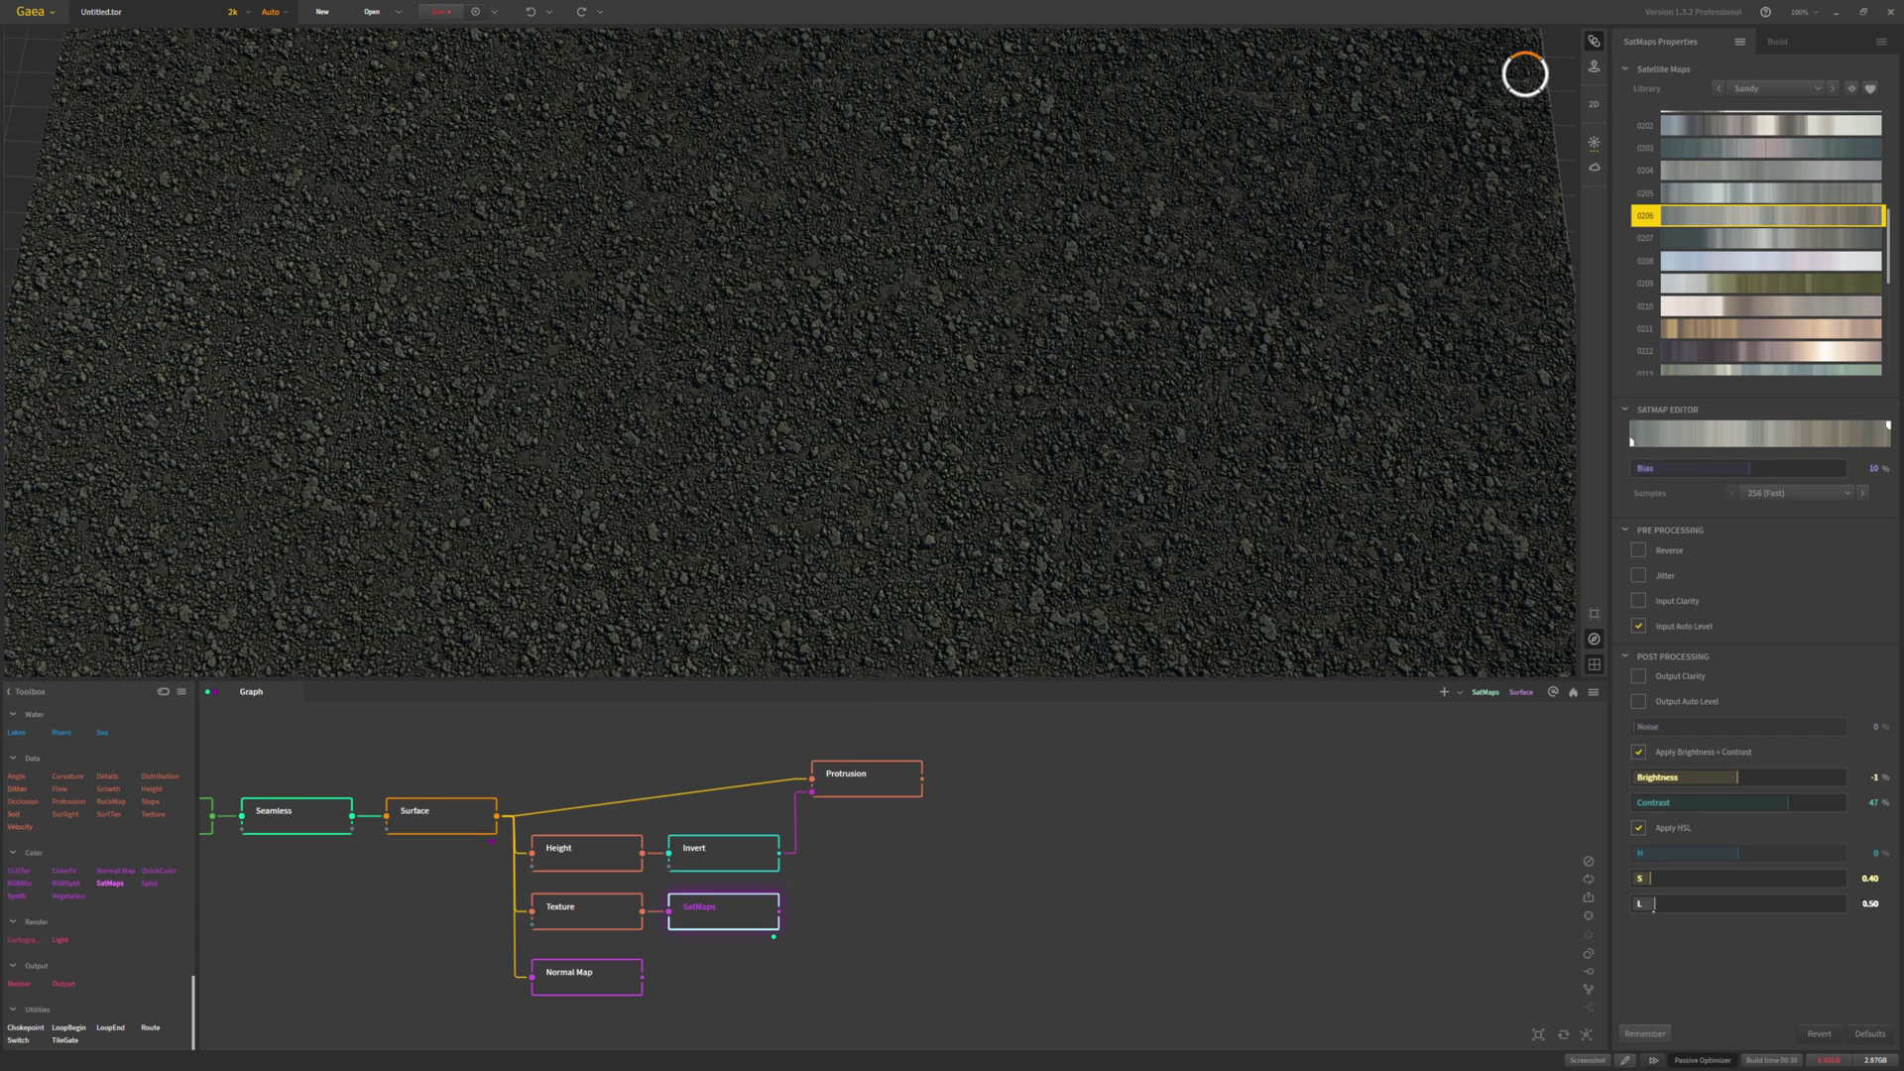
pyautogui.moveTo(1653, 910); pyautogui.dragTo(1659, 910)
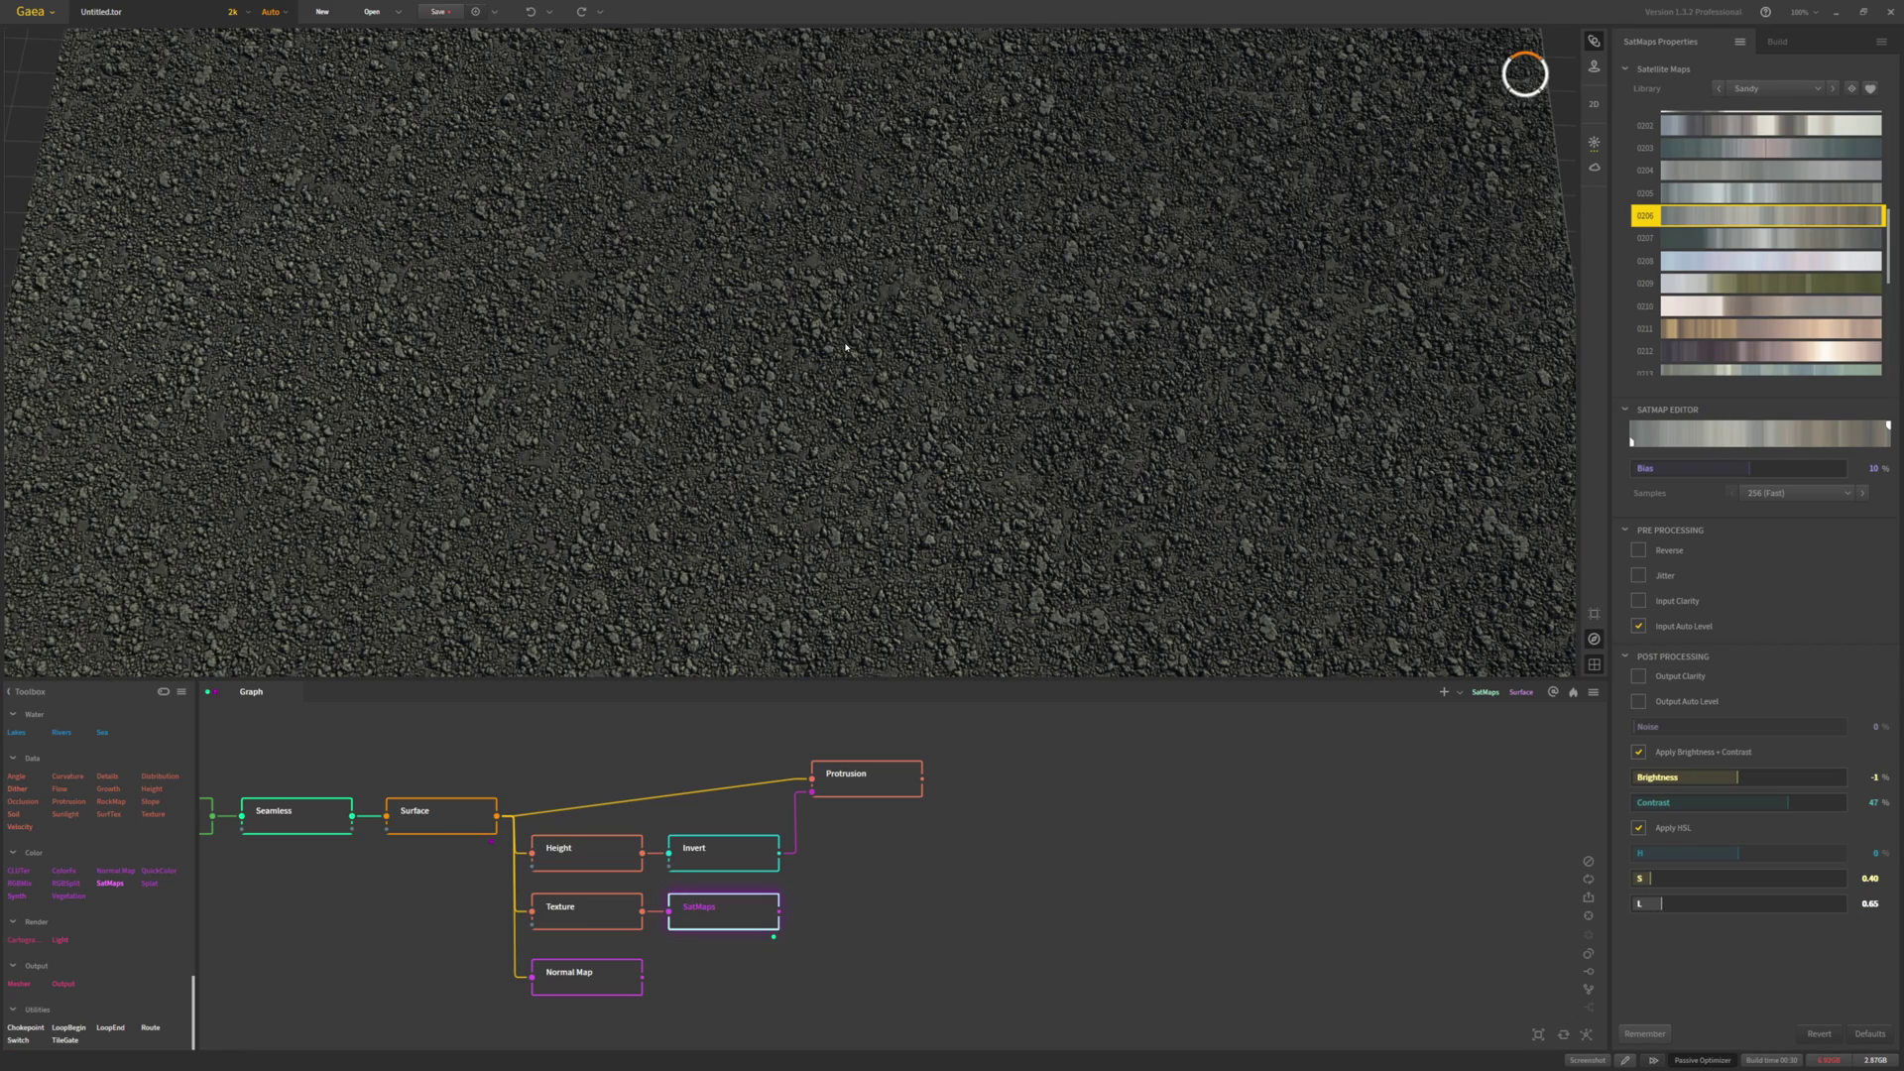
pyautogui.moveTo(943, 399); pyautogui.dragTo(898, 410)
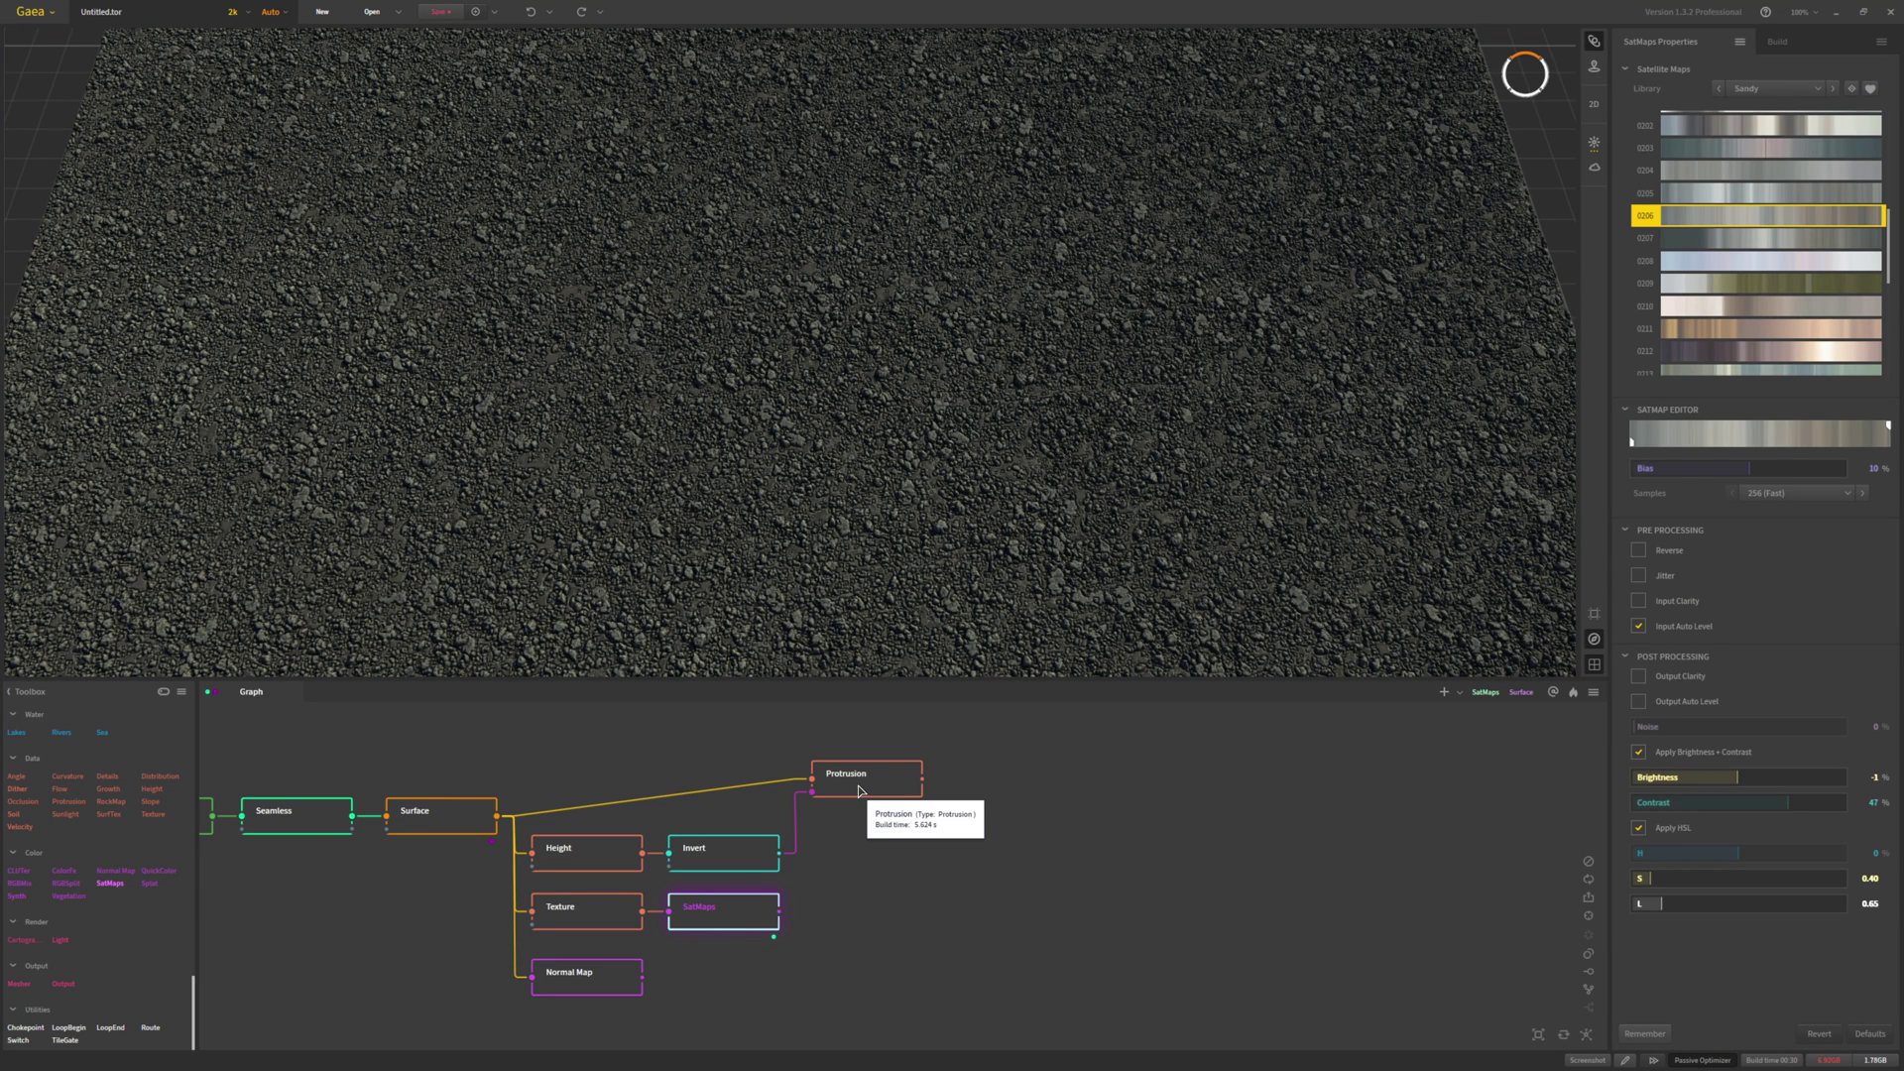
# Add a second SatMaps node beyond Protrusion, preview the Protrusion mask, and shift the new node to leave a gap between them
pyautogui.click(972, 861)
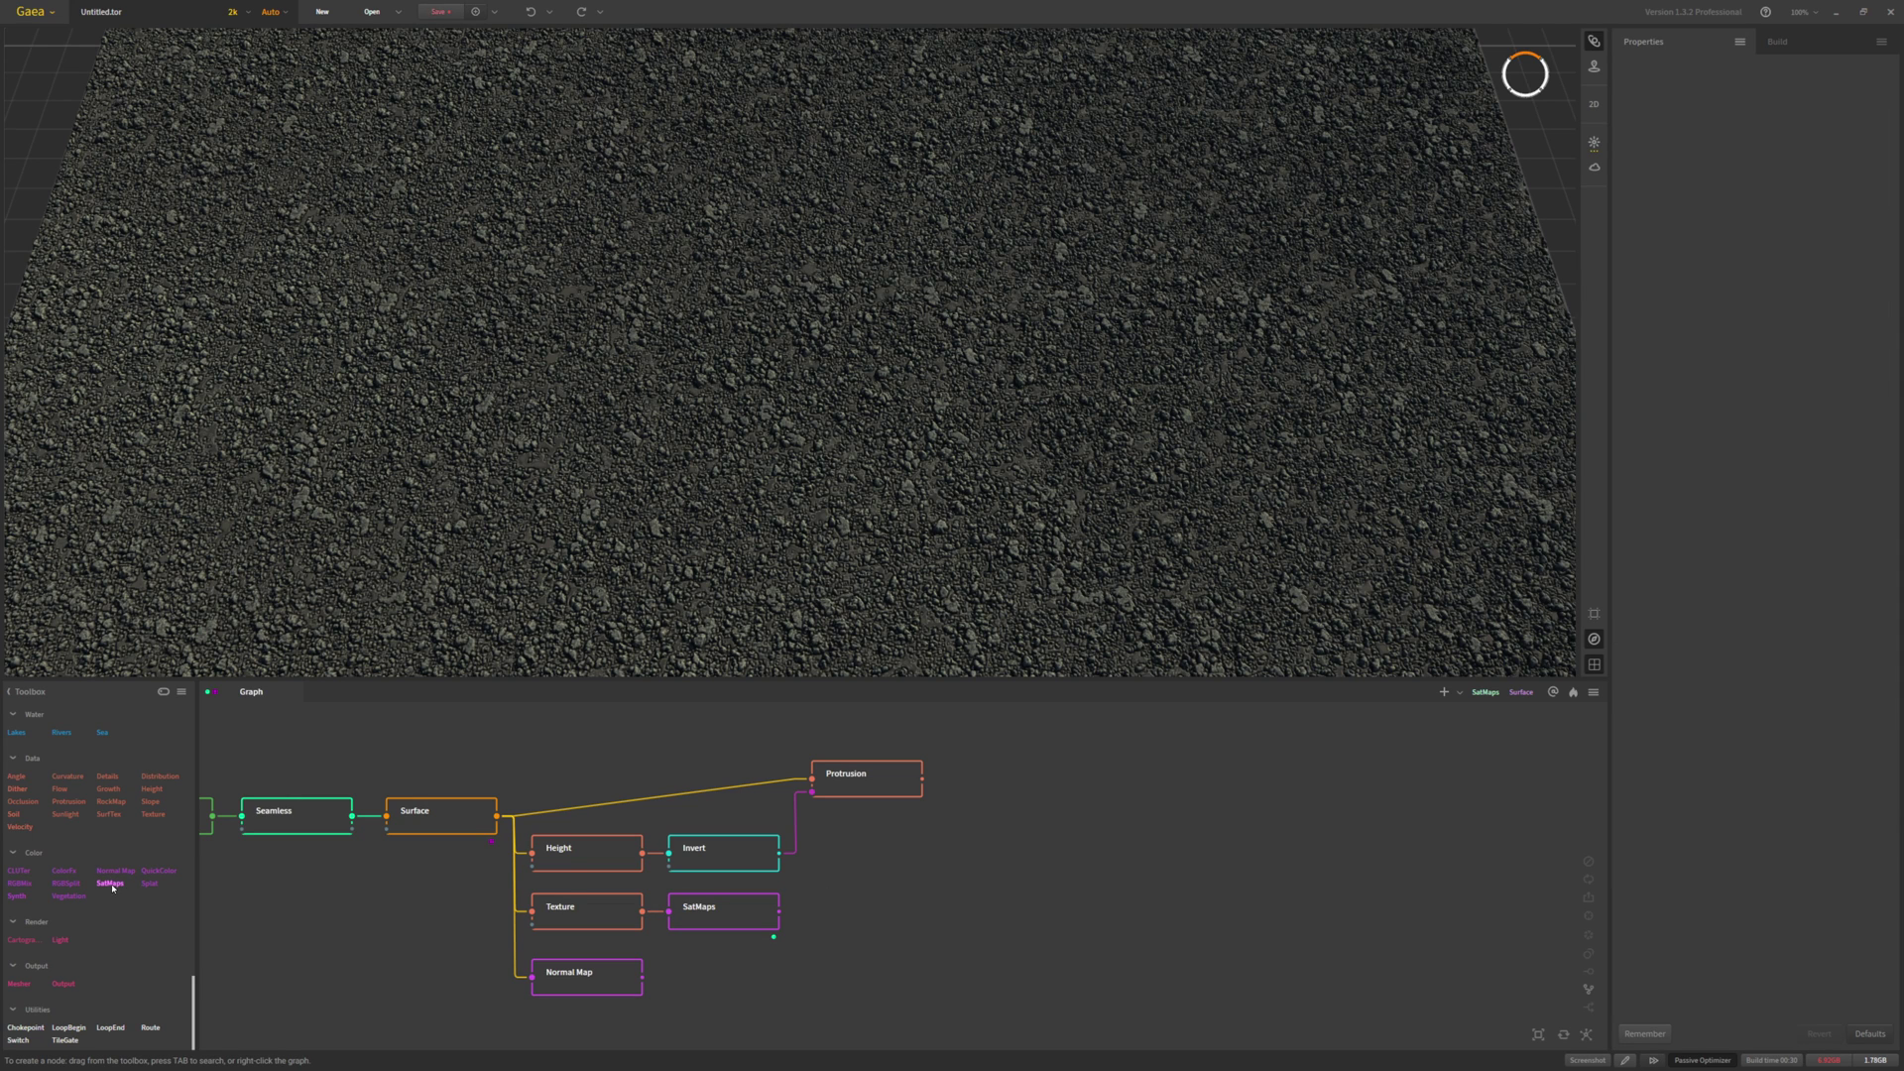
pyautogui.moveTo(112, 887); pyautogui.dragTo(1015, 798)
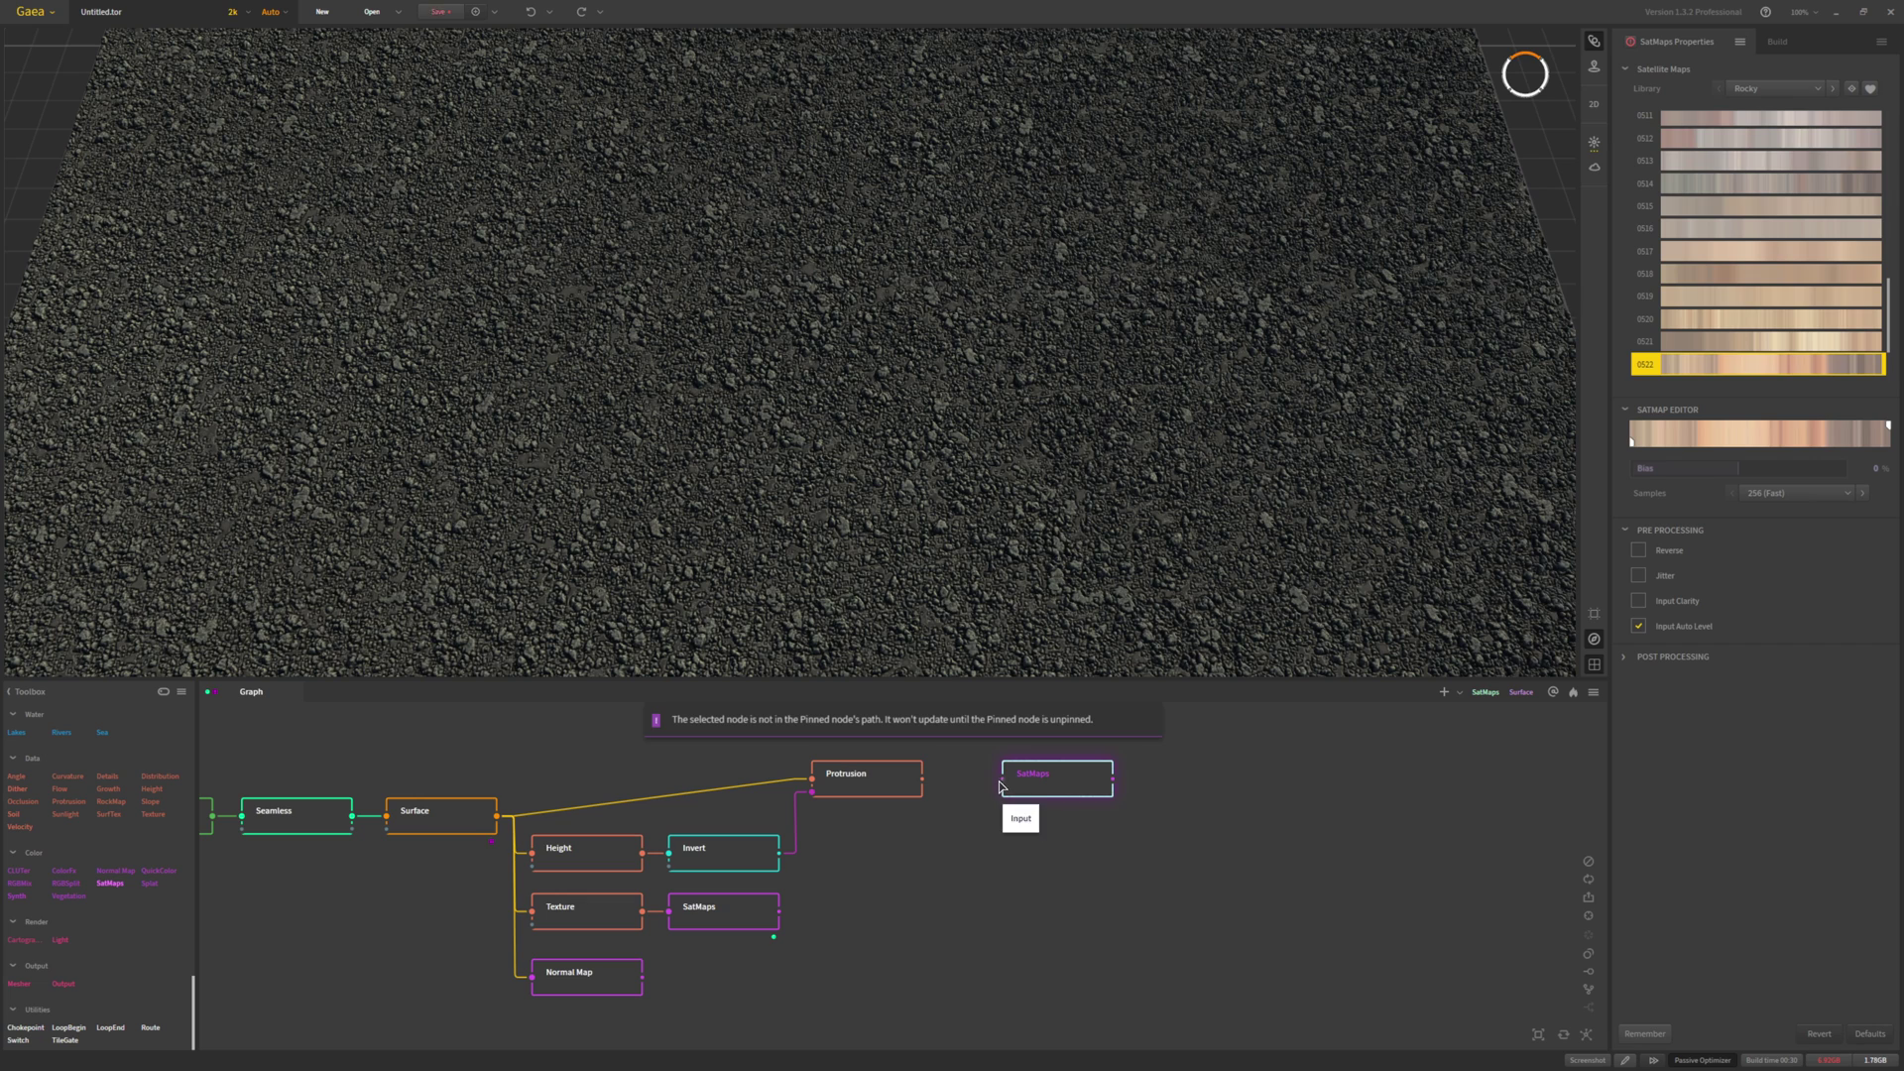
pyautogui.click(872, 779)
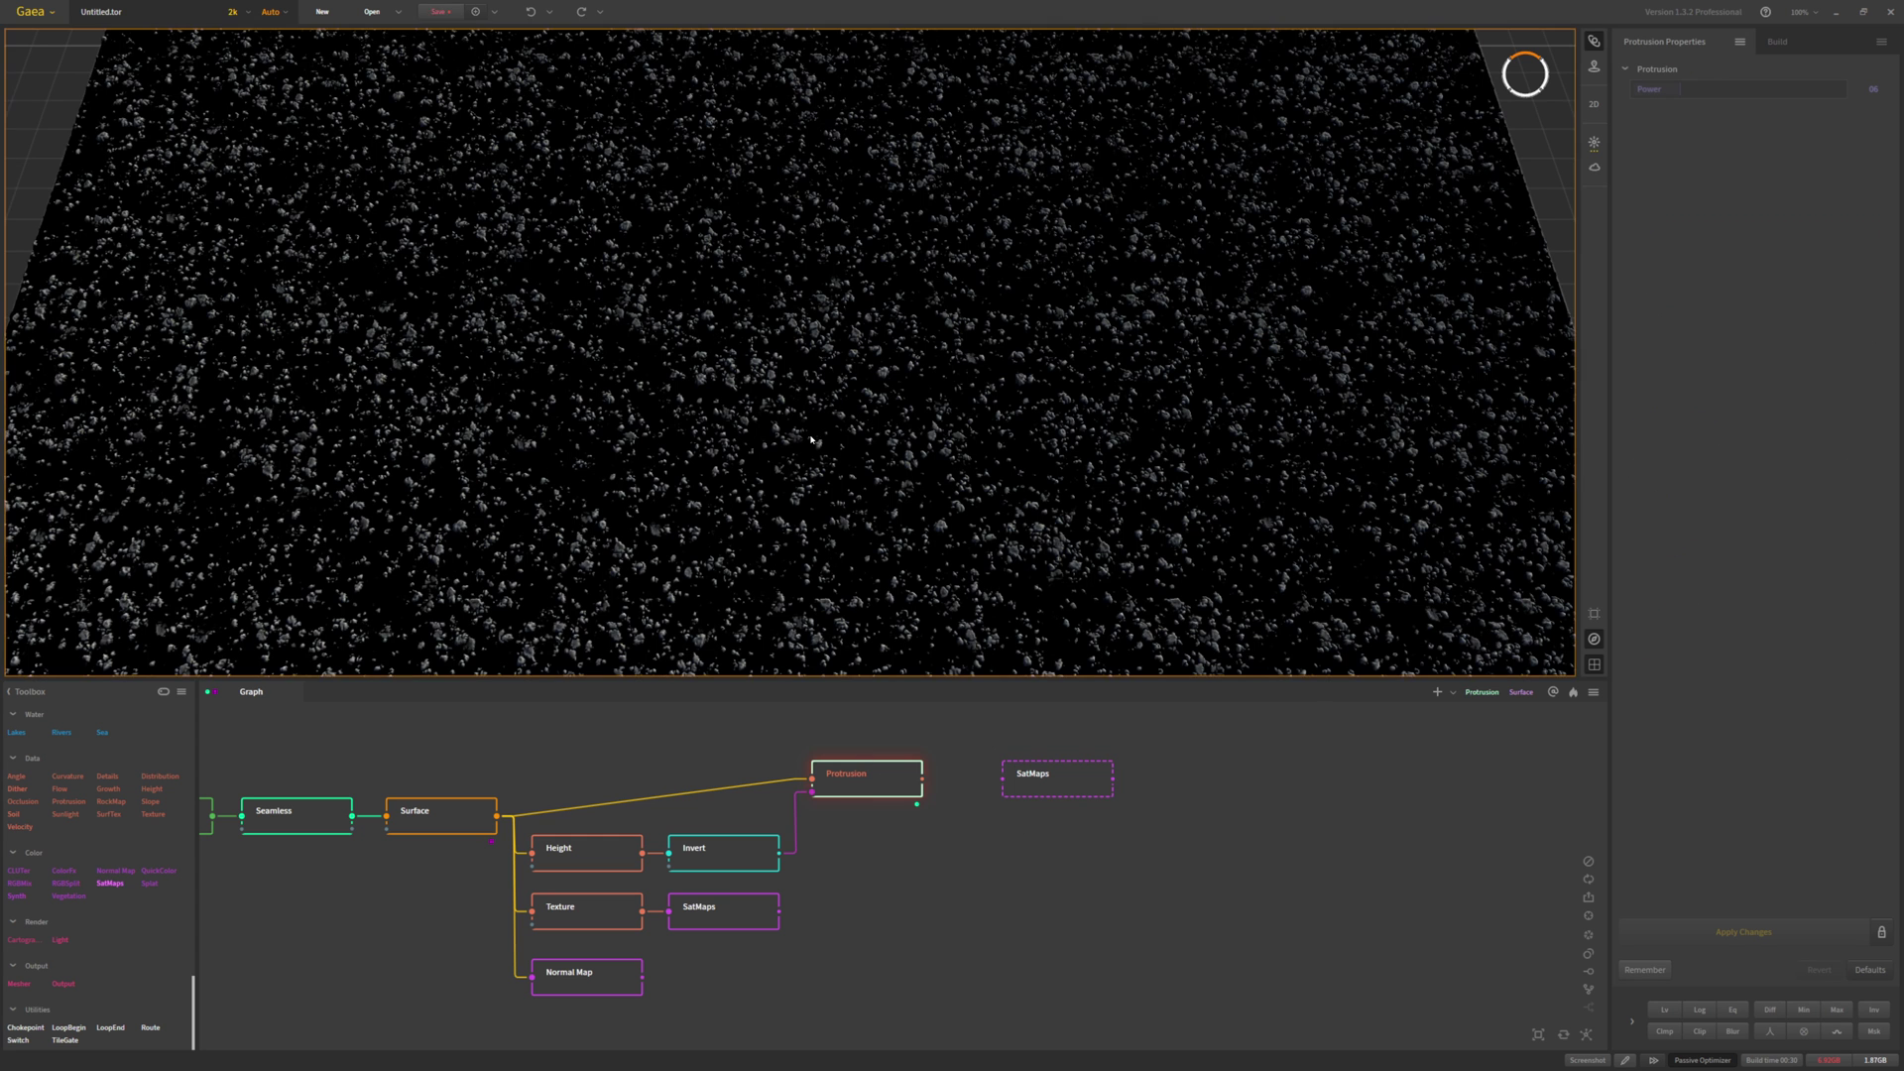
pyautogui.scroll(5, 783, 407)
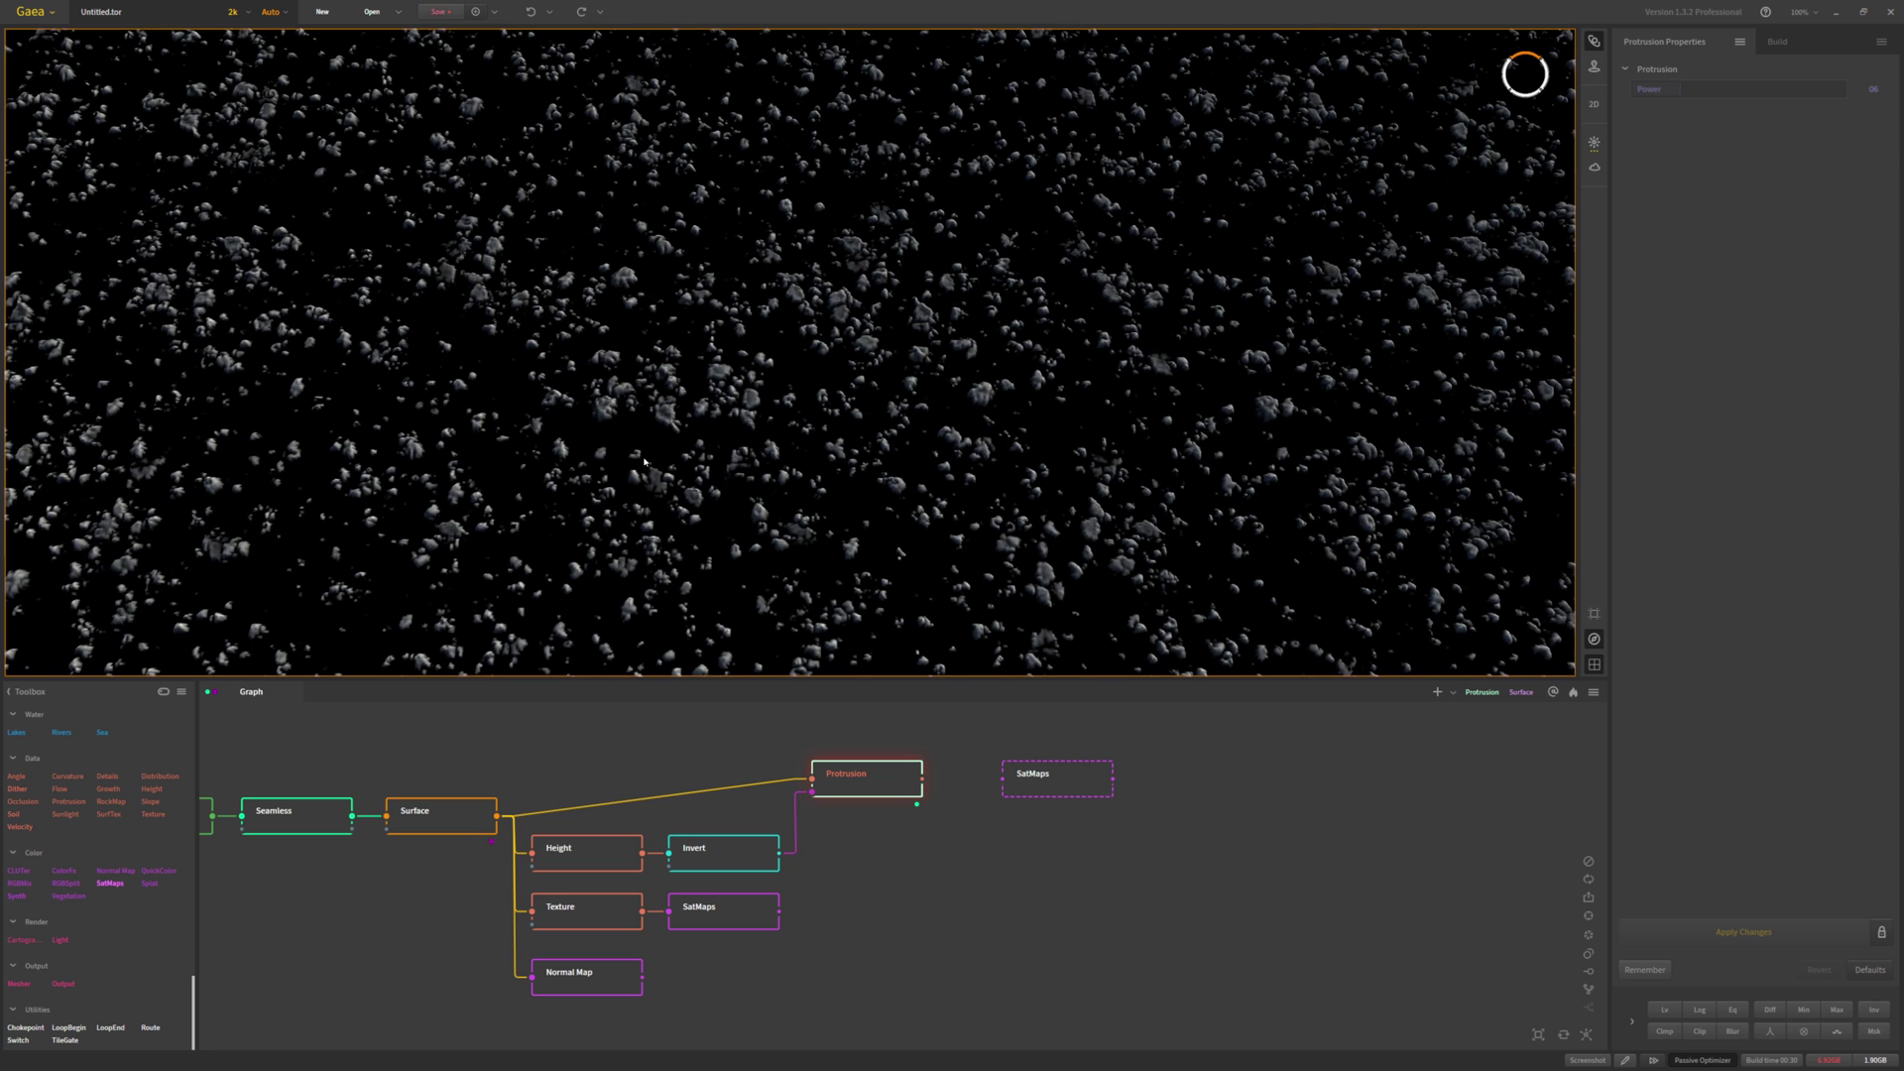
pyautogui.scroll(-3, 710, 555)
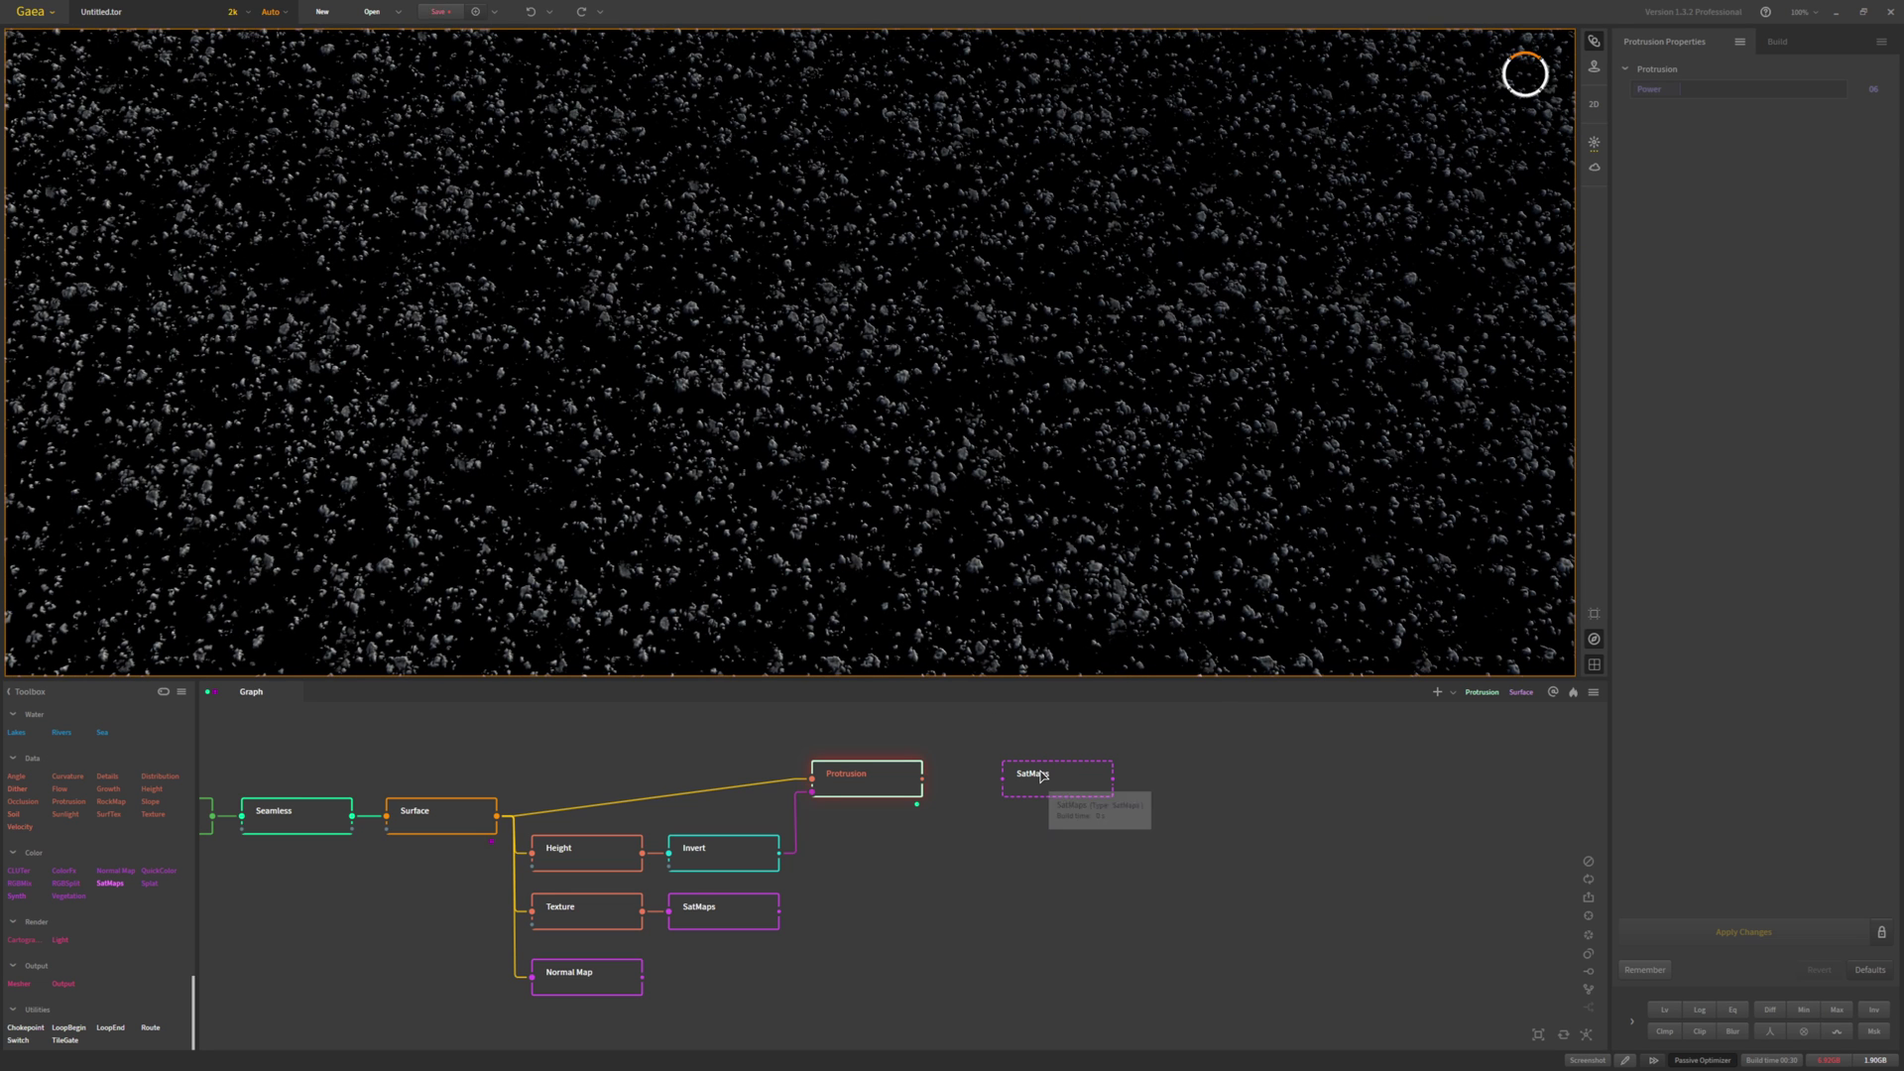
pyautogui.moveTo(1155, 795); pyautogui.dragTo(1228, 795)
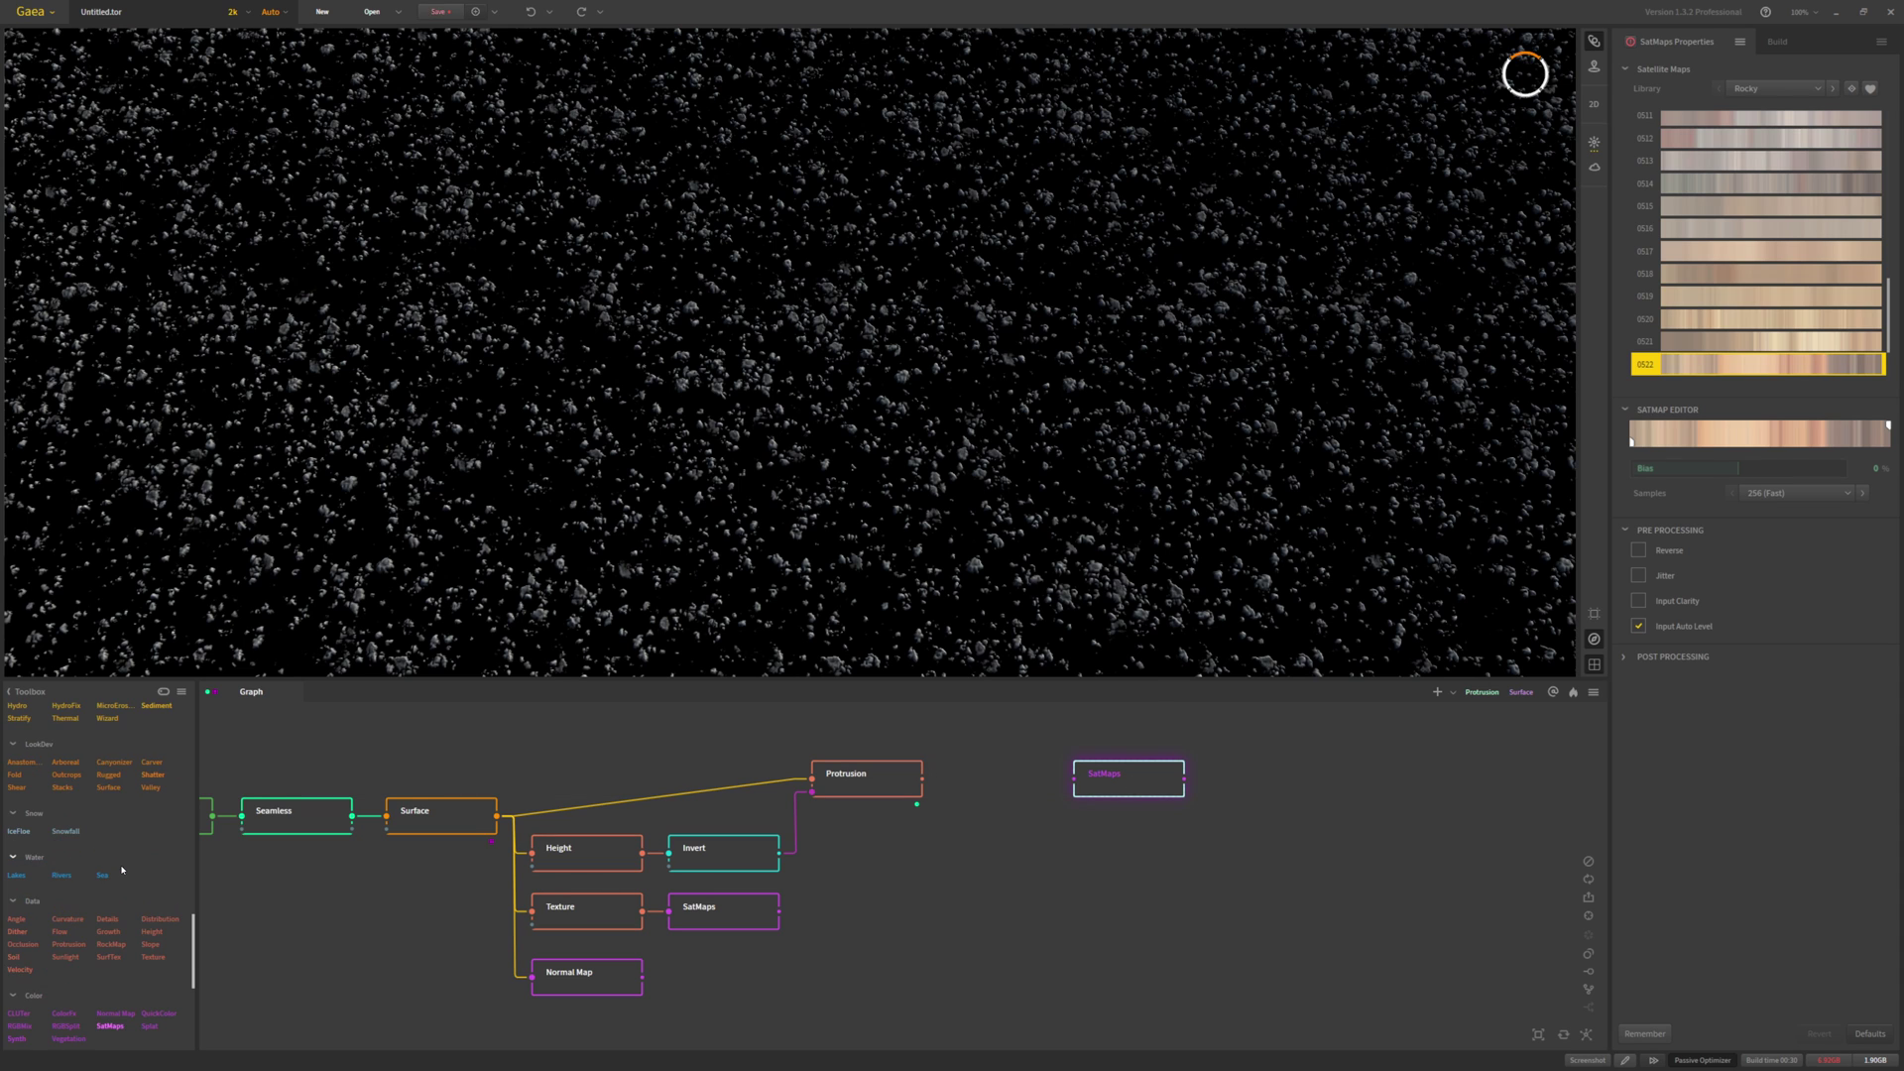
# Insert an Fx node set to Log after Protrusion and feed its output into the new SatMaps node
pyautogui.scroll(5, 119, 887)
pyautogui.scroll(3, 119, 893)
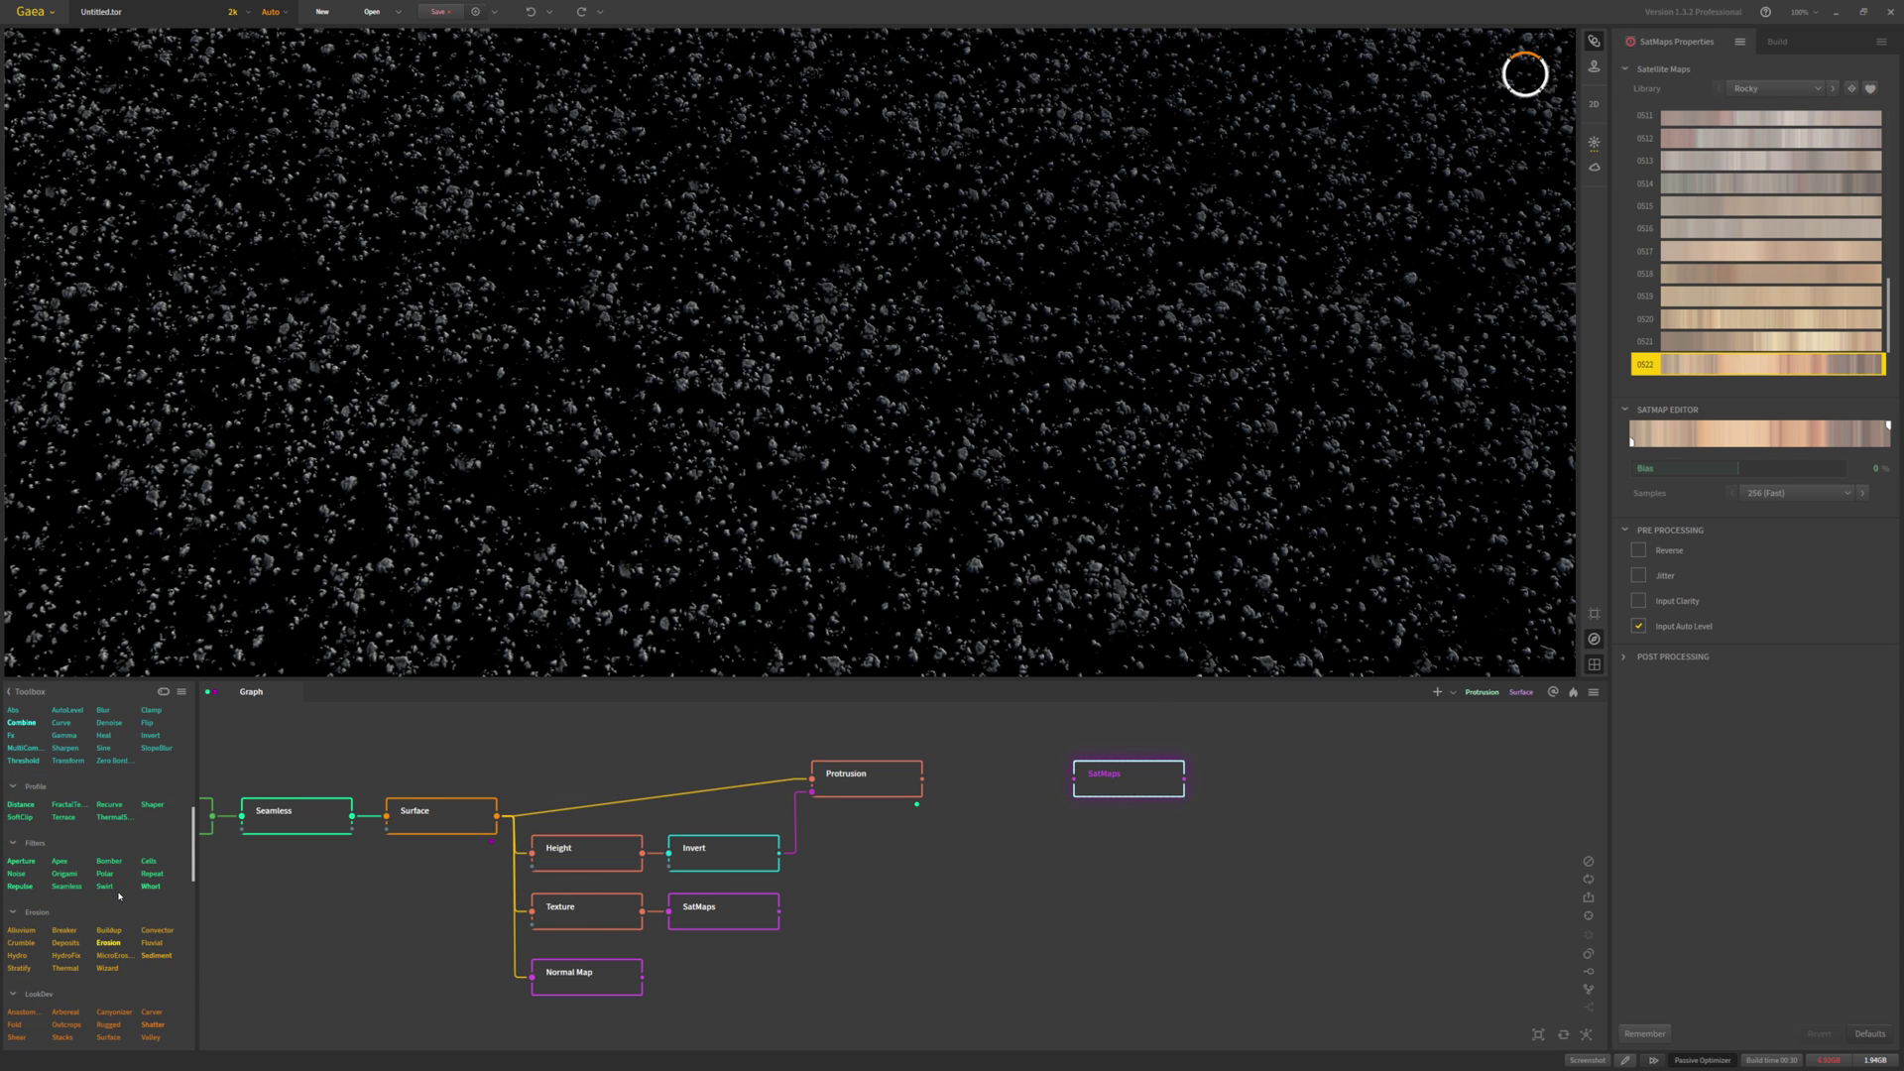
pyautogui.scroll(3, 119, 896)
pyautogui.moveTo(11, 845); pyautogui.dragTo(985, 778)
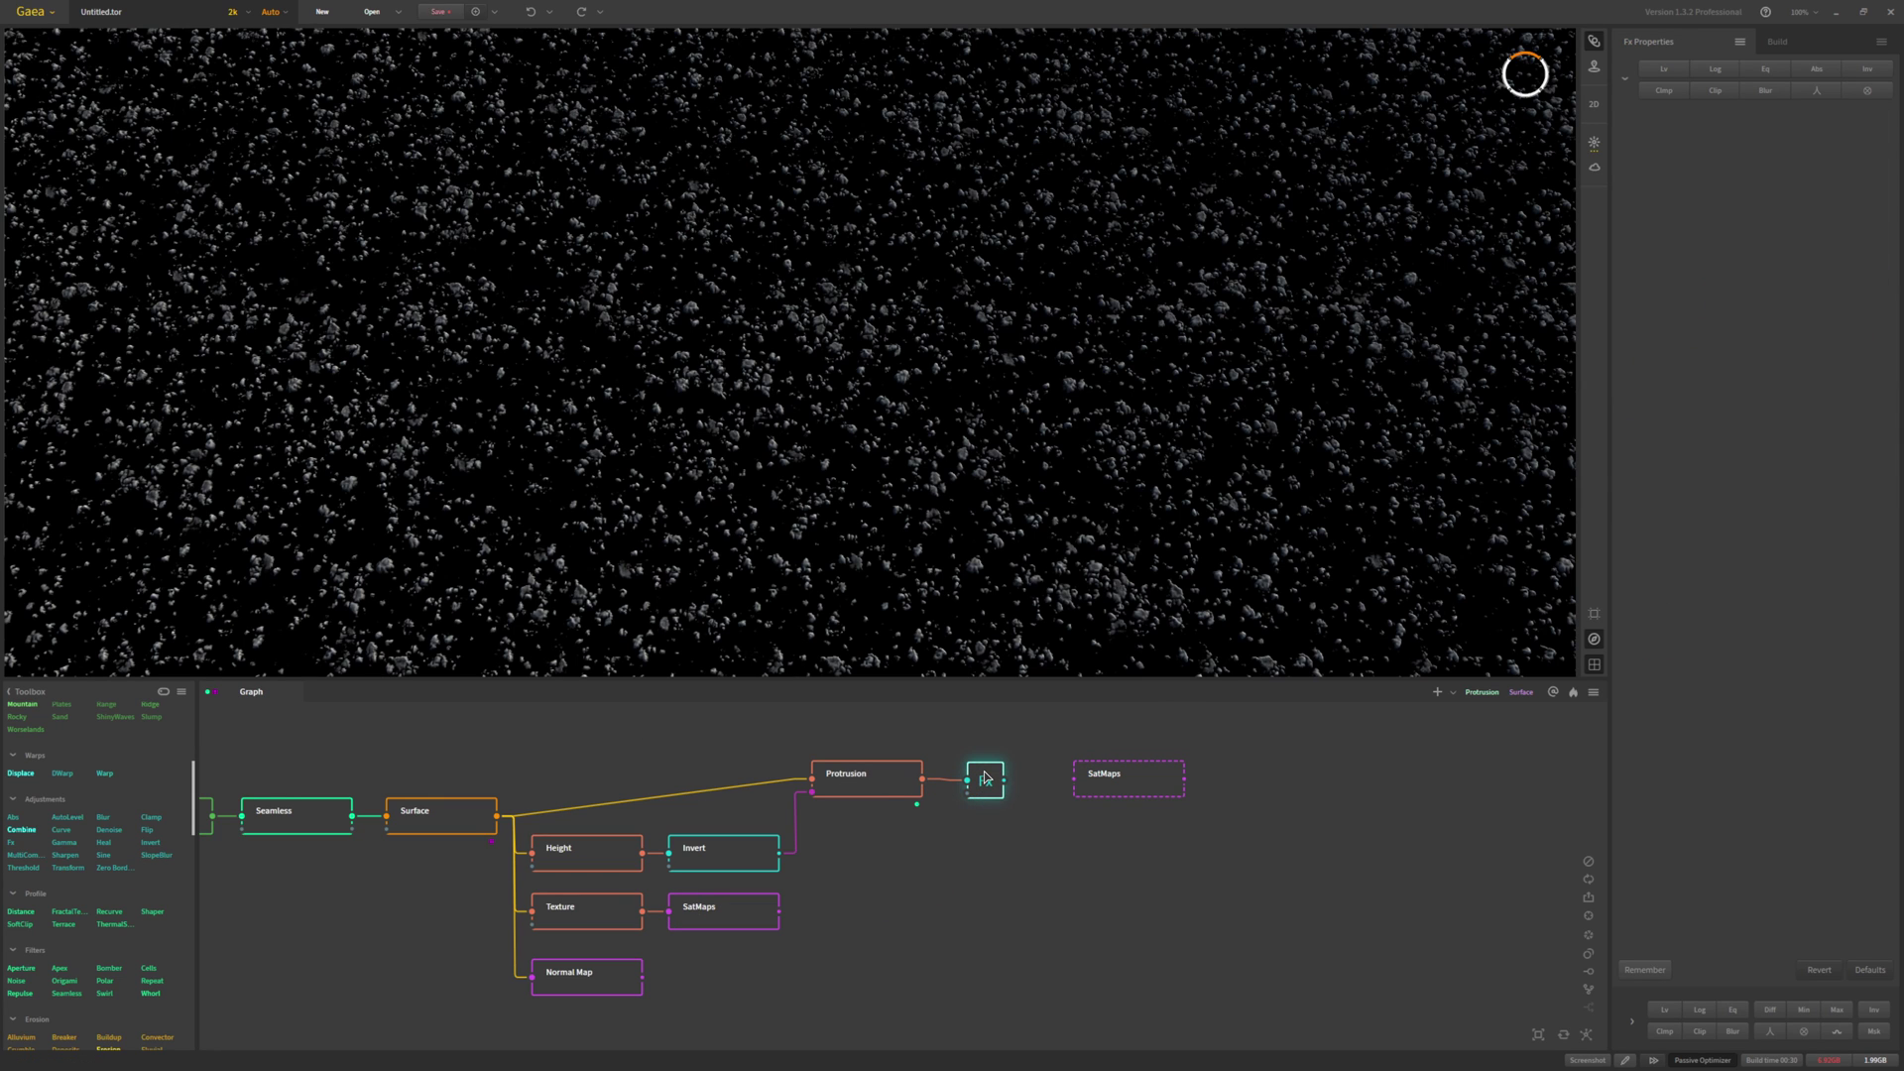
pyautogui.click(984, 778)
pyautogui.click(1714, 69)
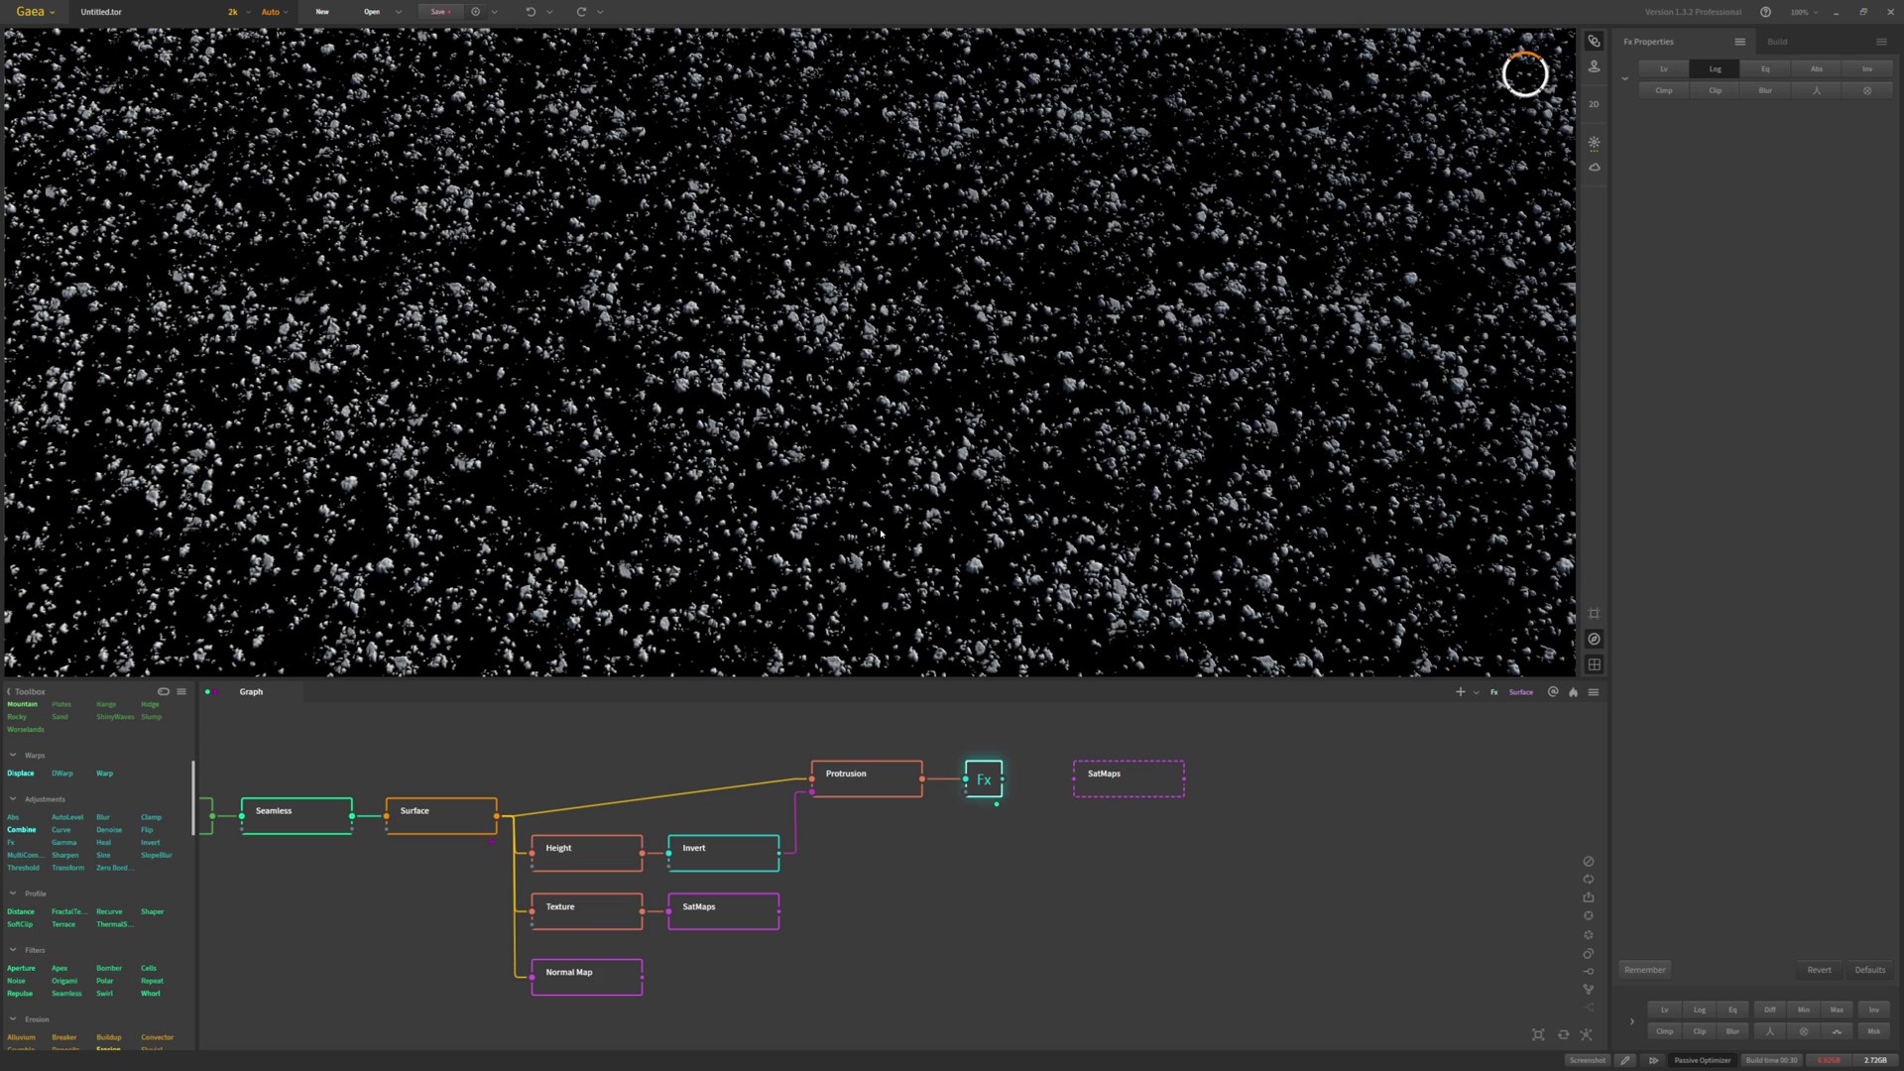
pyautogui.moveTo(971, 776); pyautogui.dragTo(1048, 789)
# Switch the new SatMaps node's library to Sandy and try several warm orange-brown gradients
pyautogui.scroll(3, 1058, 758)
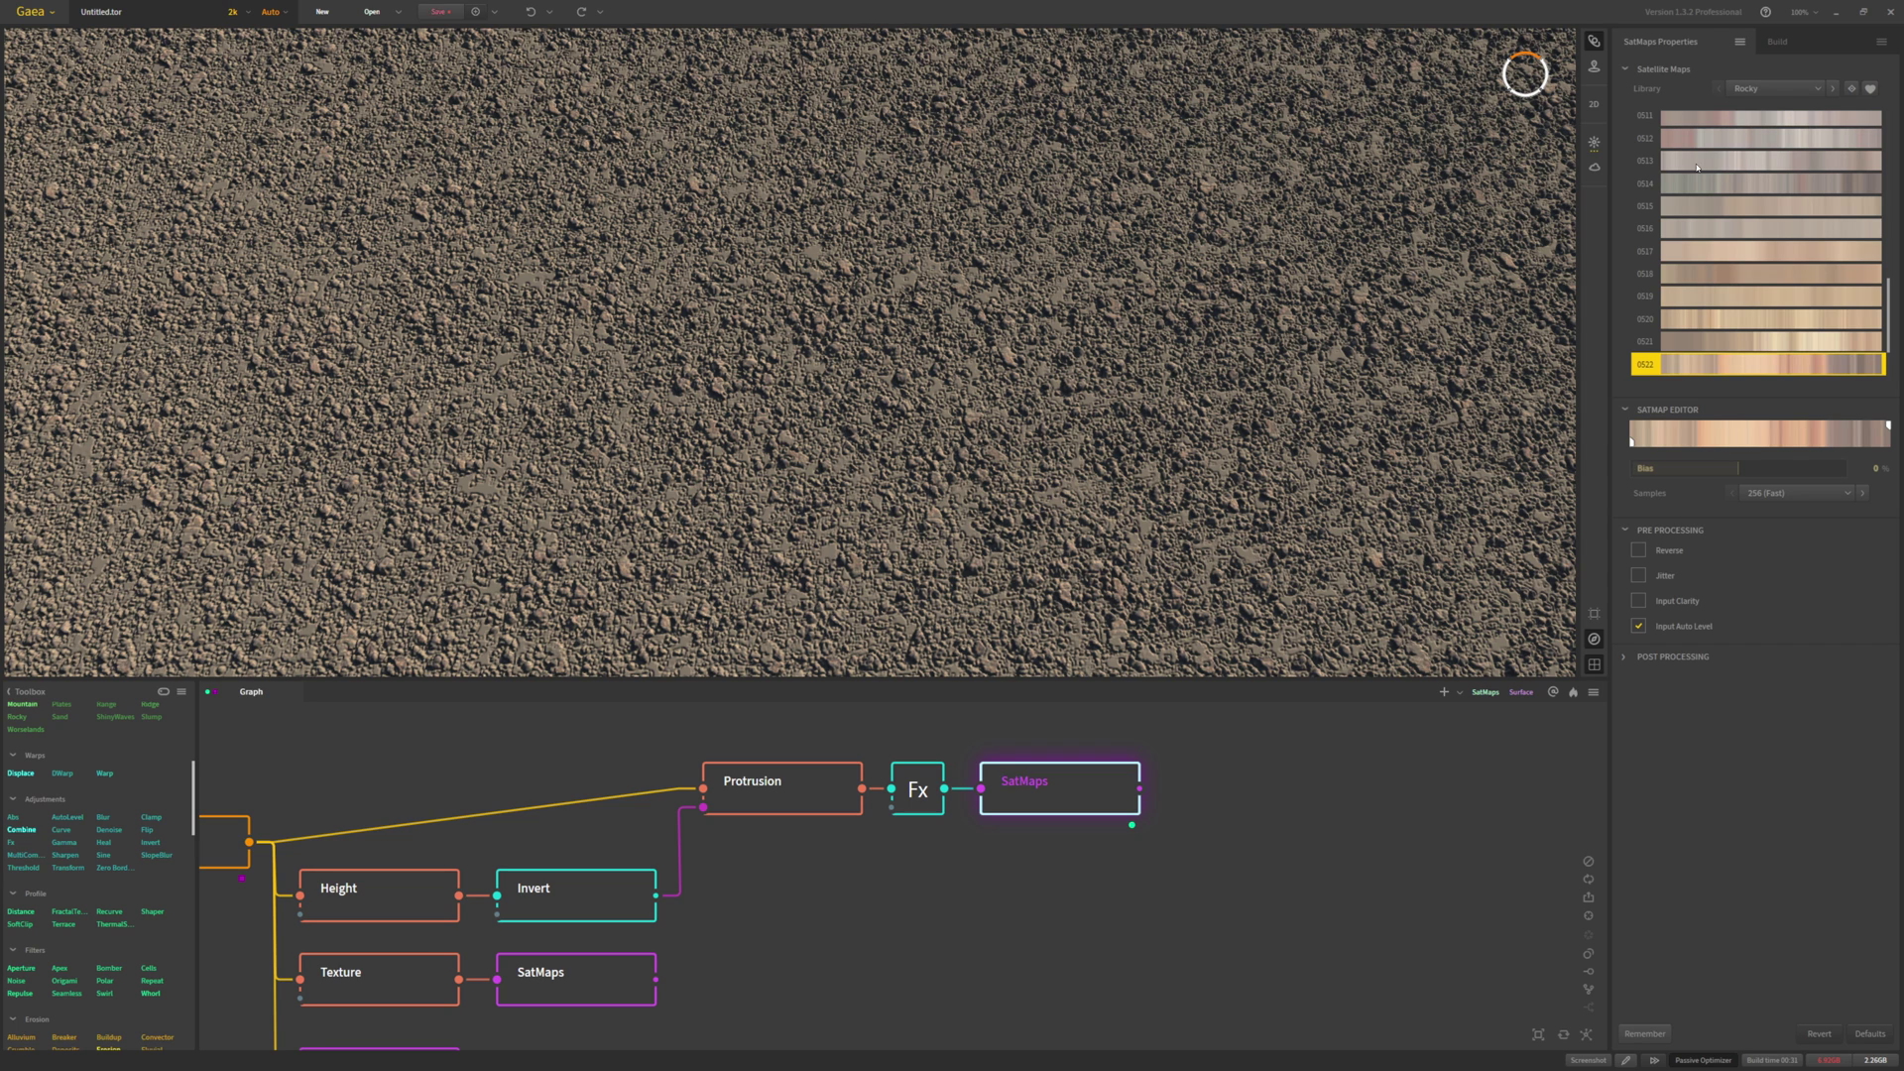
pyautogui.click(1775, 88)
pyautogui.click(1746, 202)
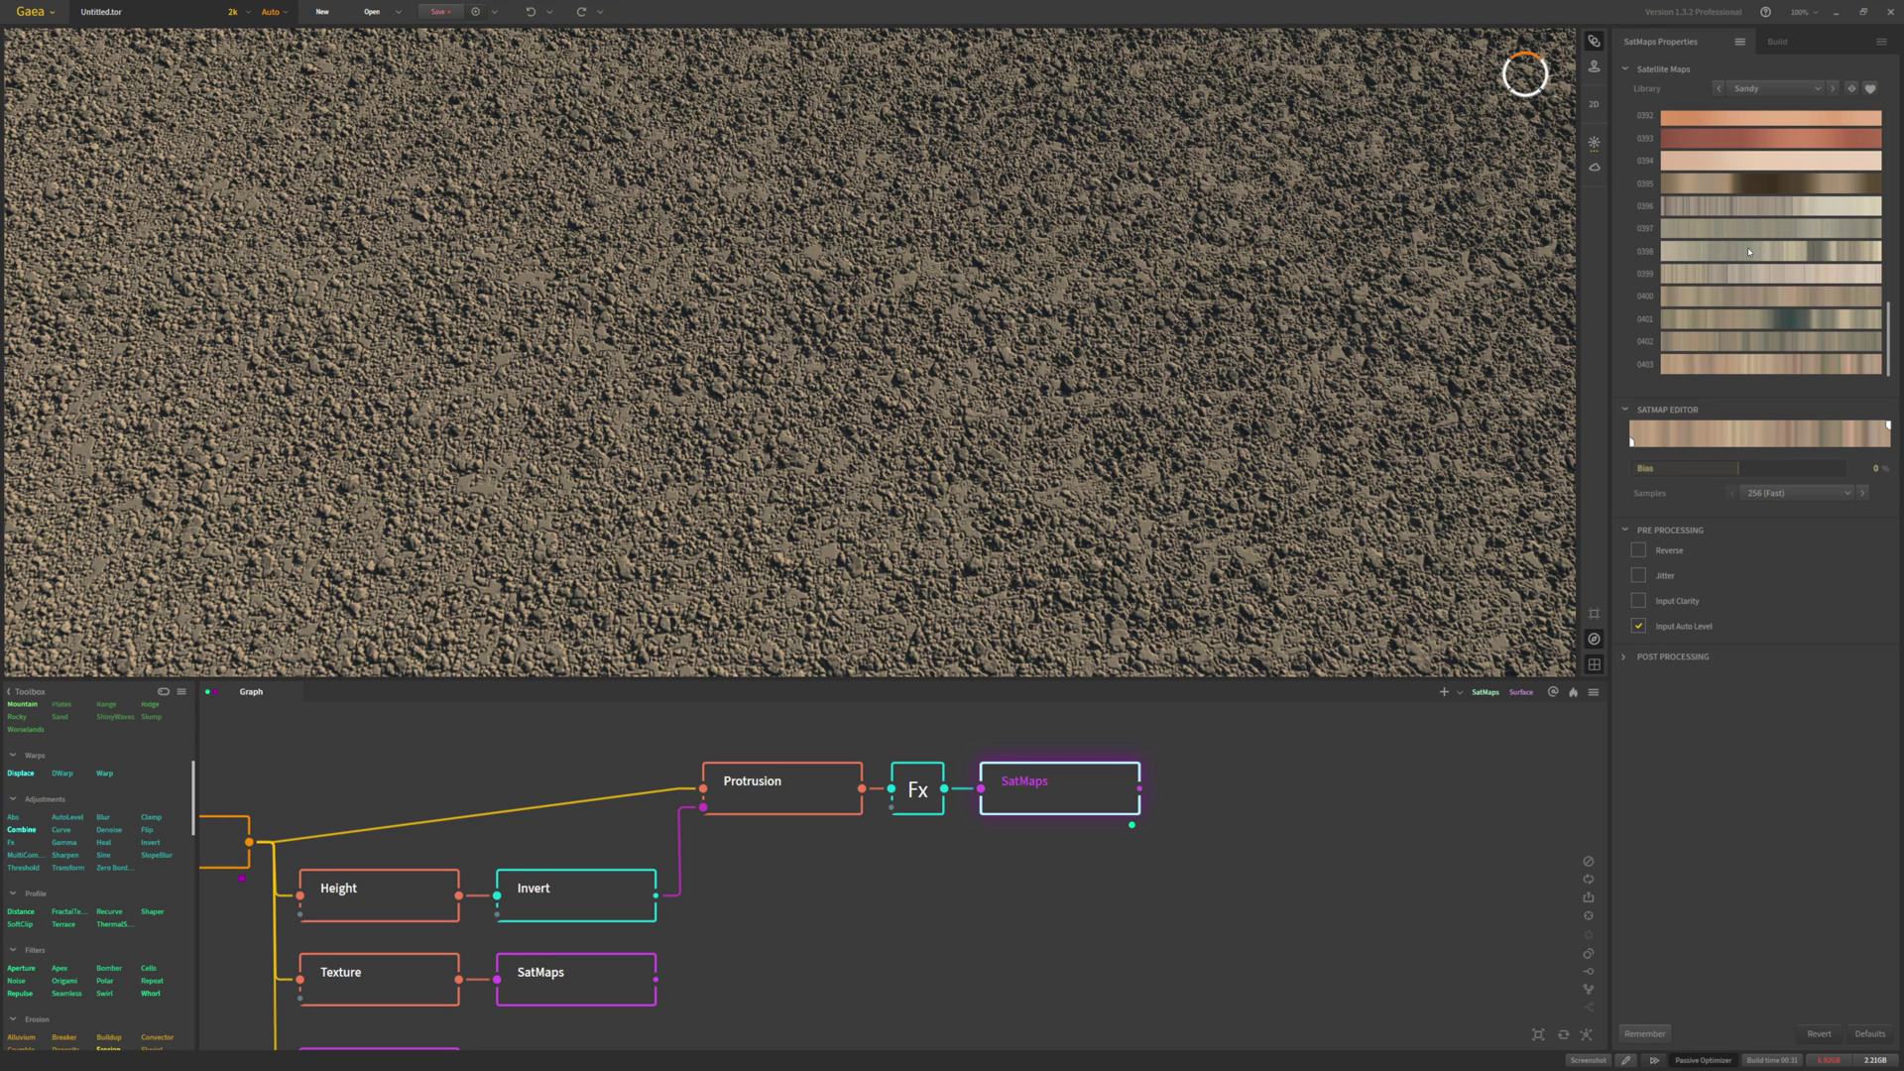
pyautogui.scroll(4, 1749, 250)
pyautogui.scroll(2, 1748, 251)
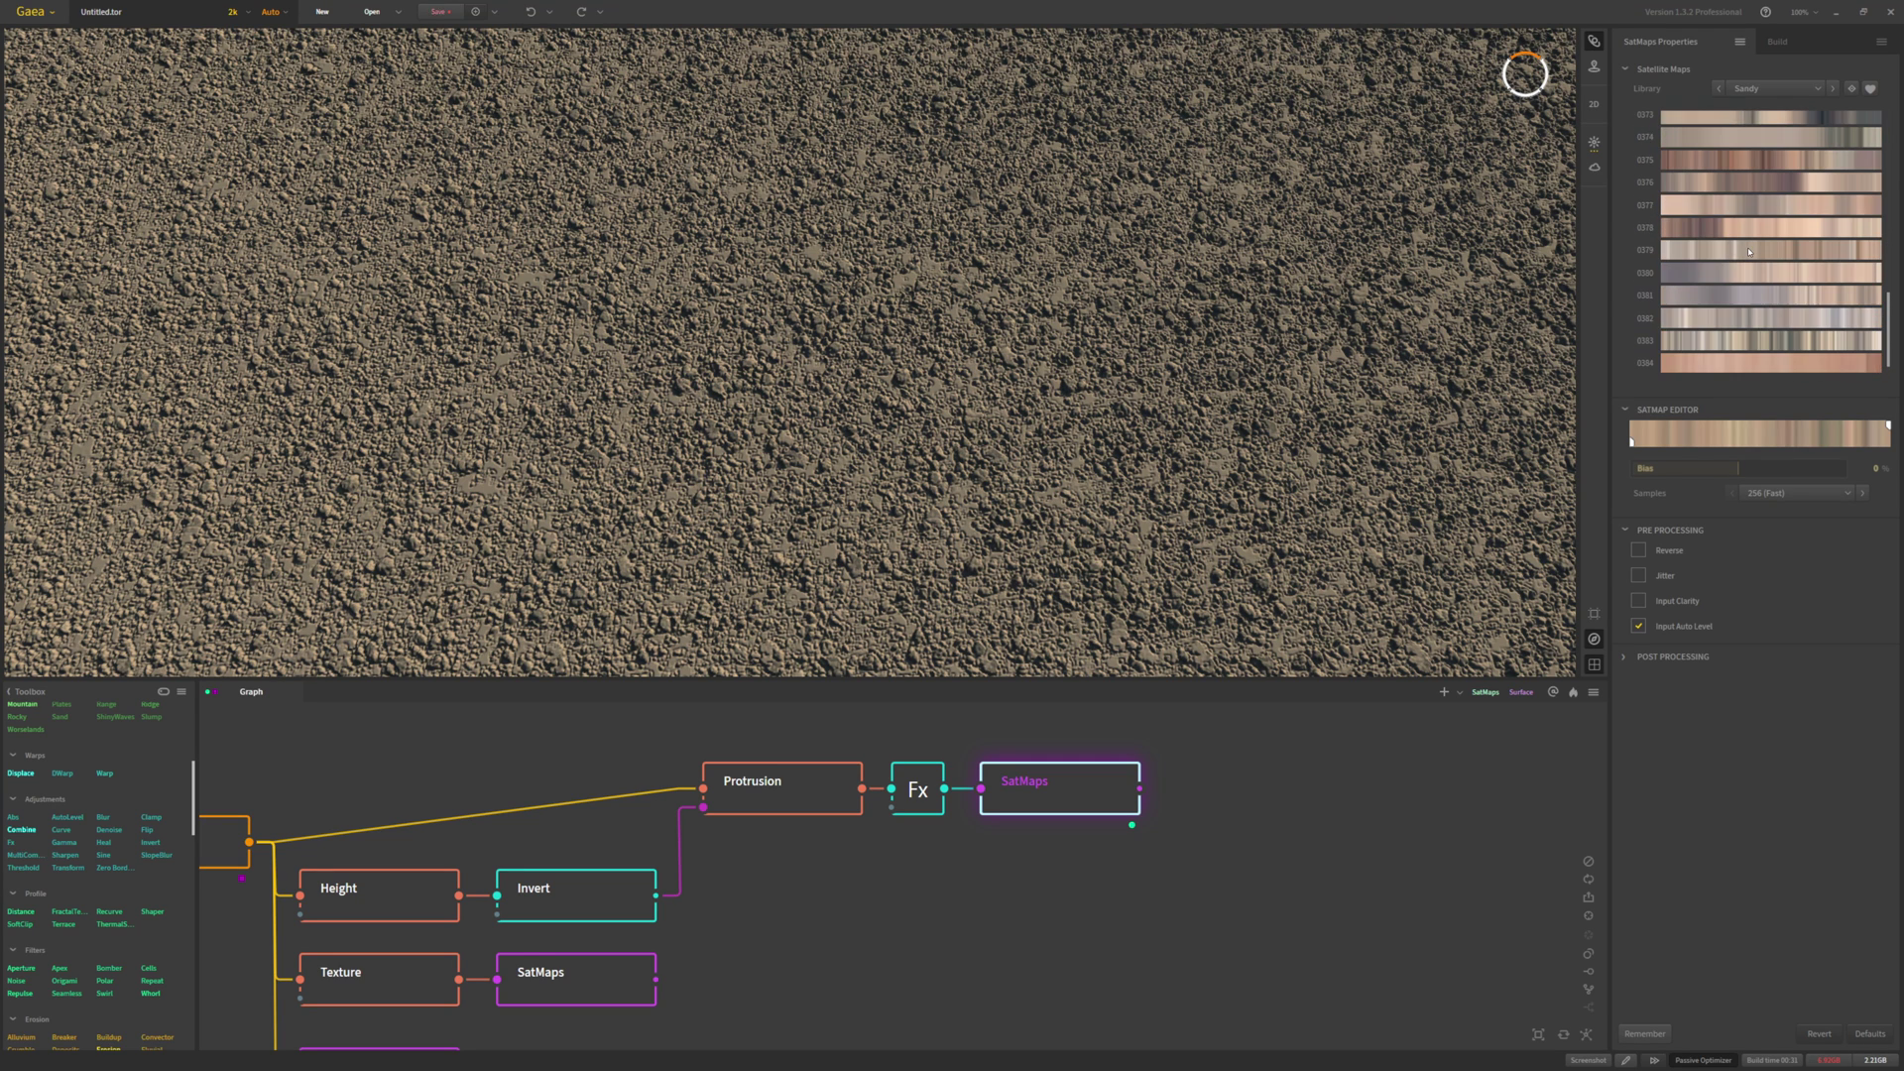
pyautogui.scroll(6, 1748, 251)
pyautogui.click(1748, 251)
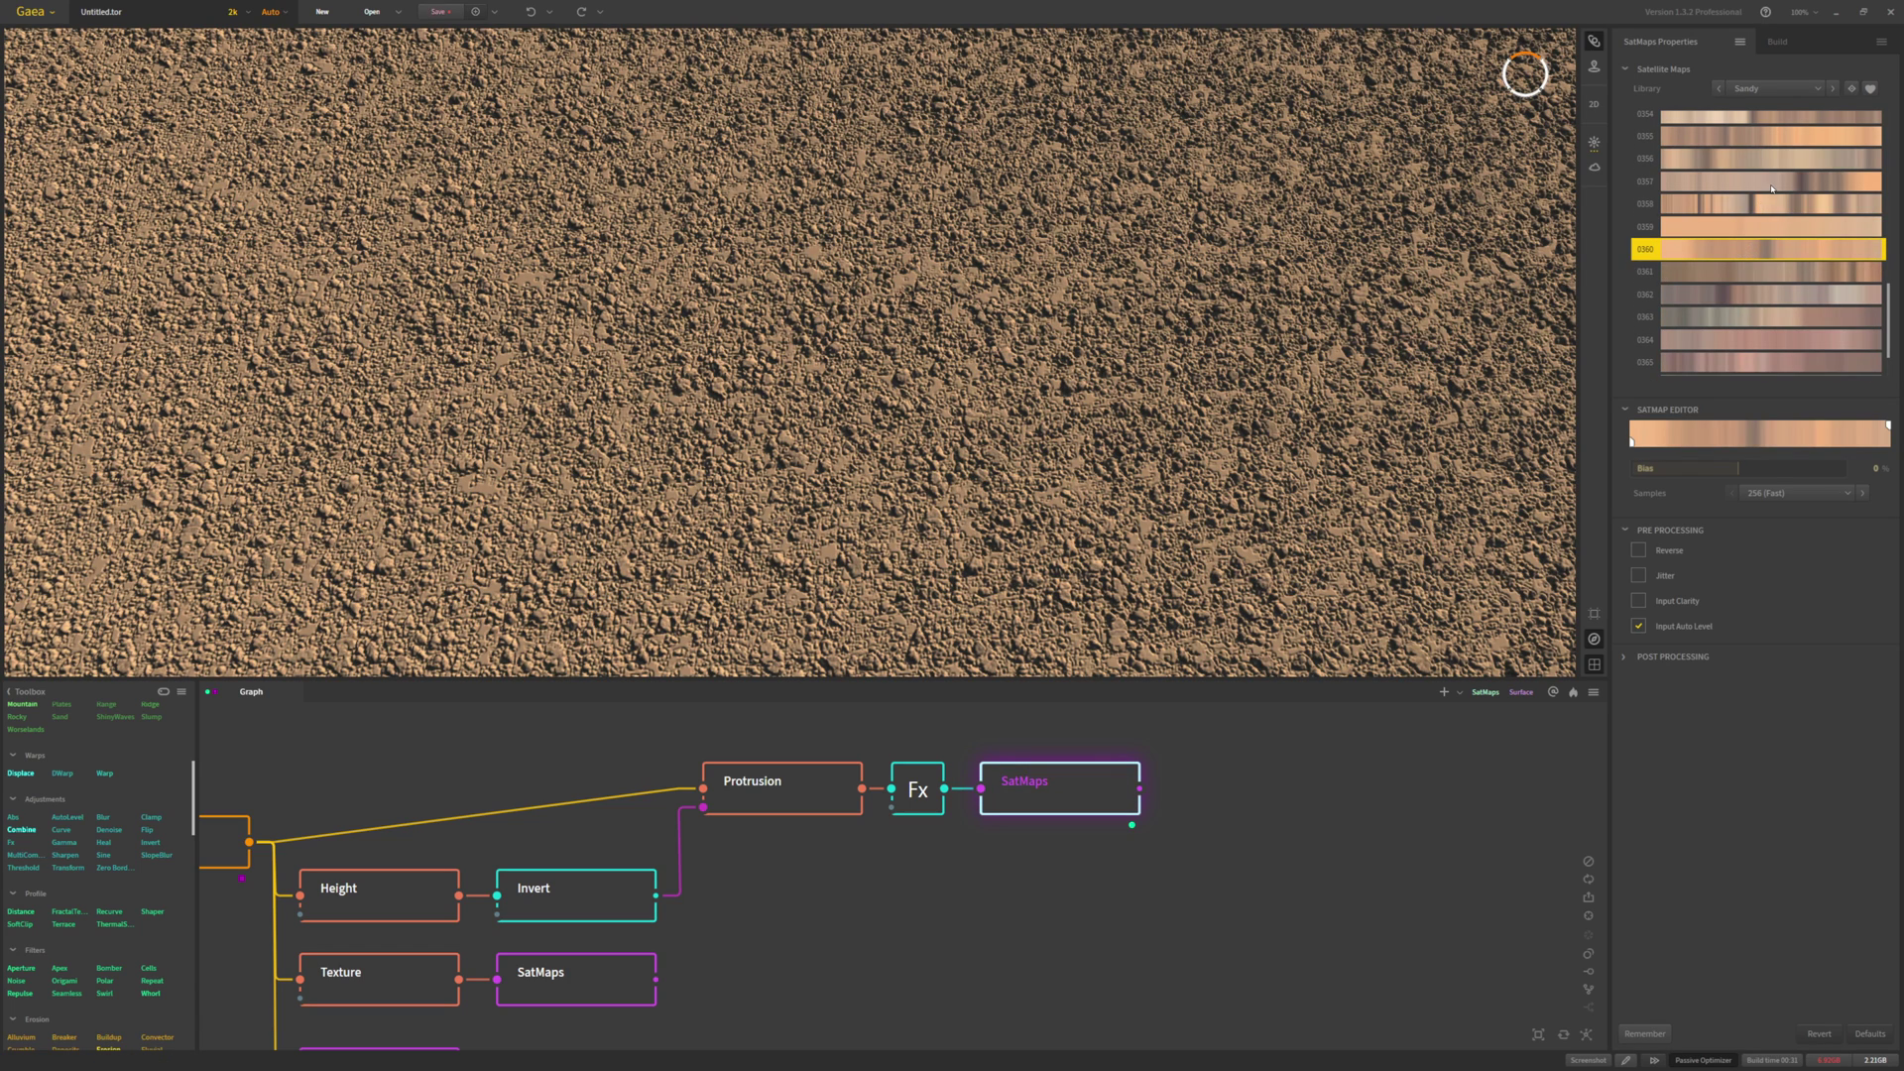
pyautogui.click(1772, 185)
pyautogui.click(1772, 203)
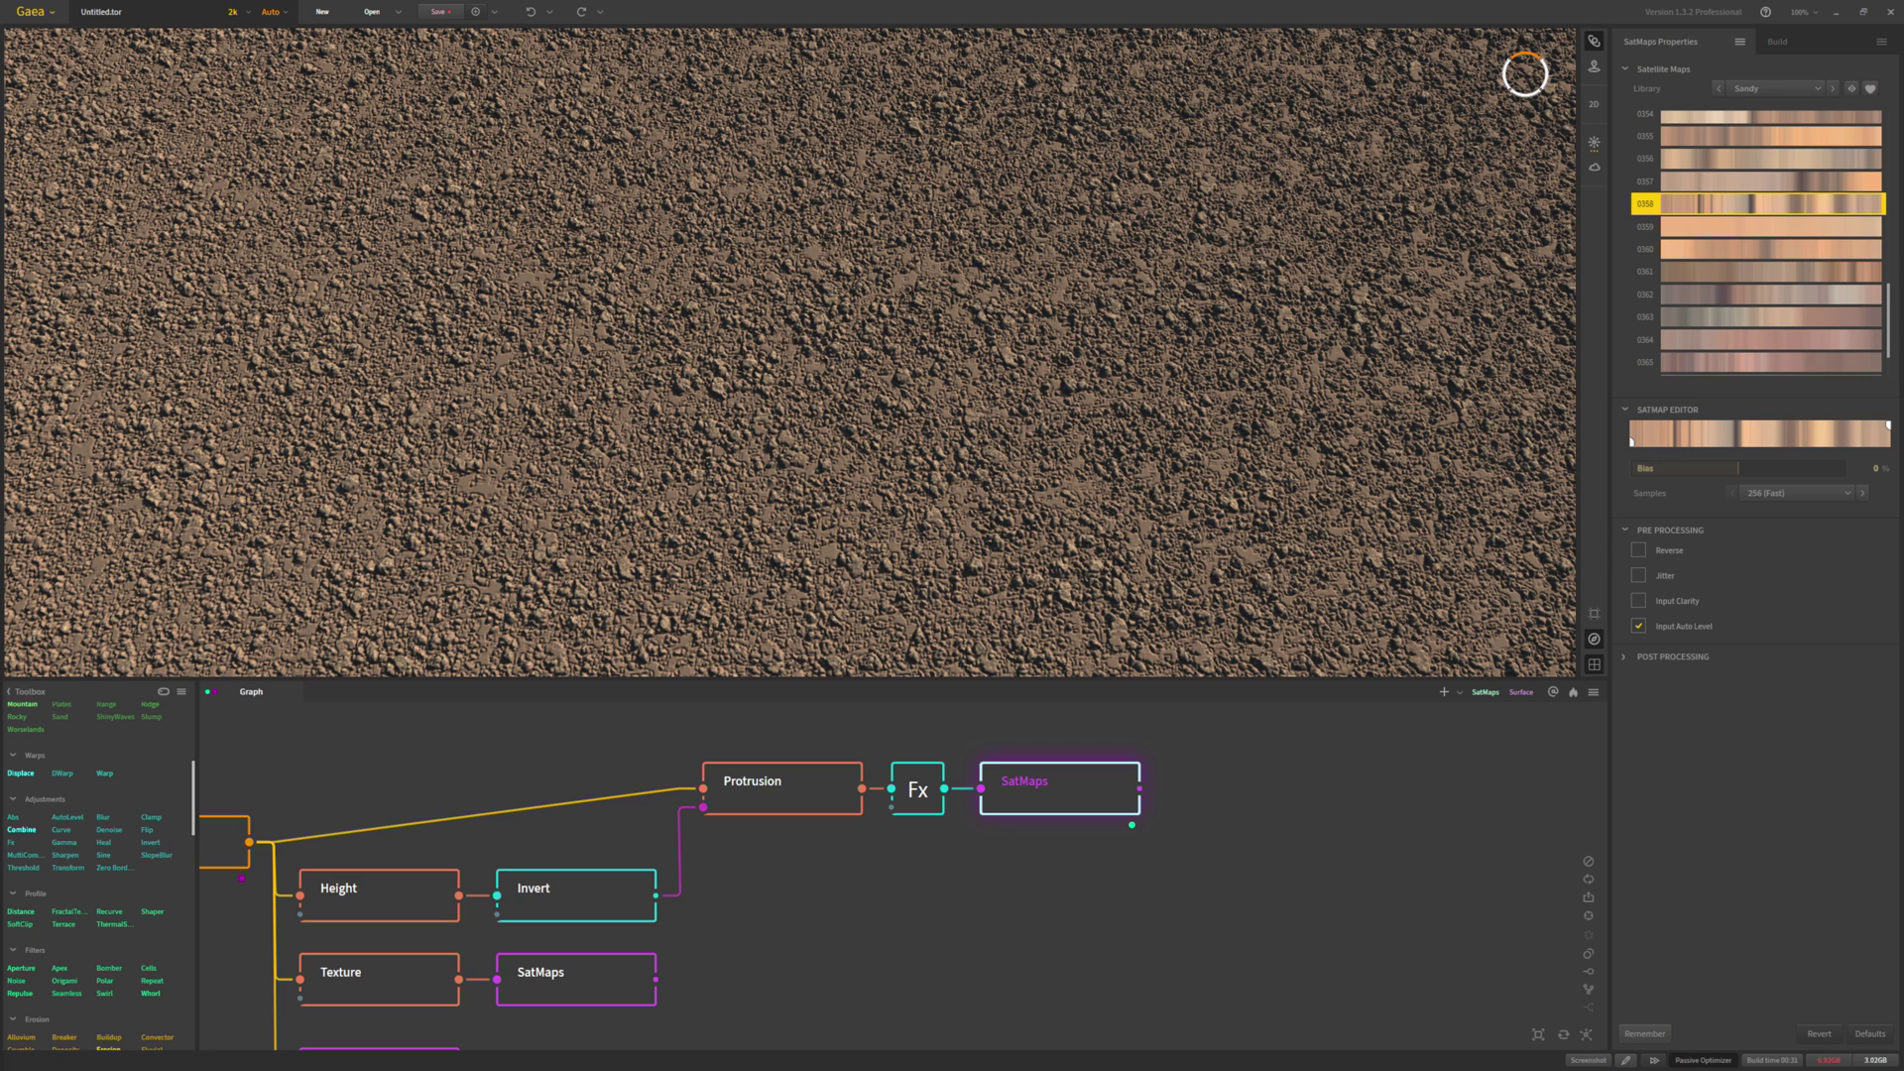
# Find the muted grey-green gradient used on the first SatMaps node in the Sandy library and apply it to the second one
pyautogui.scroll(6, 1746, 339)
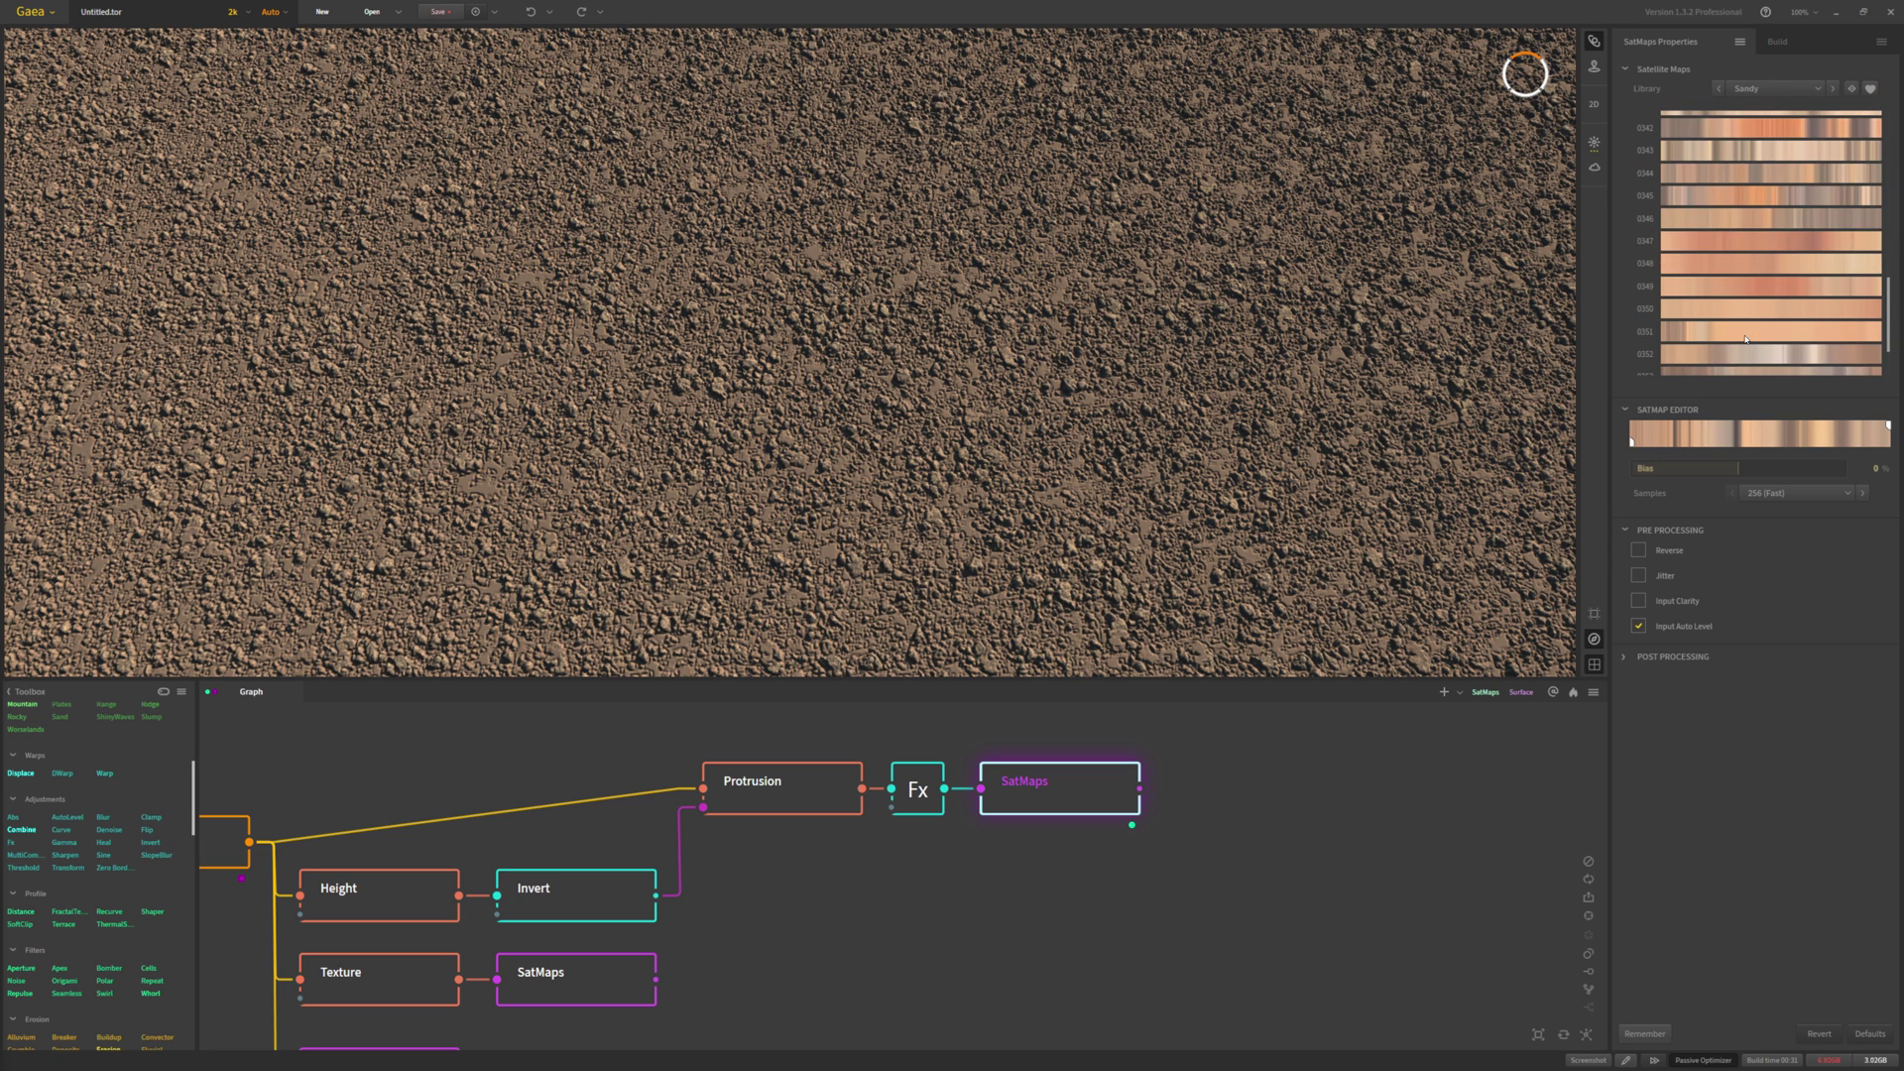
pyautogui.scroll(13, 1744, 340)
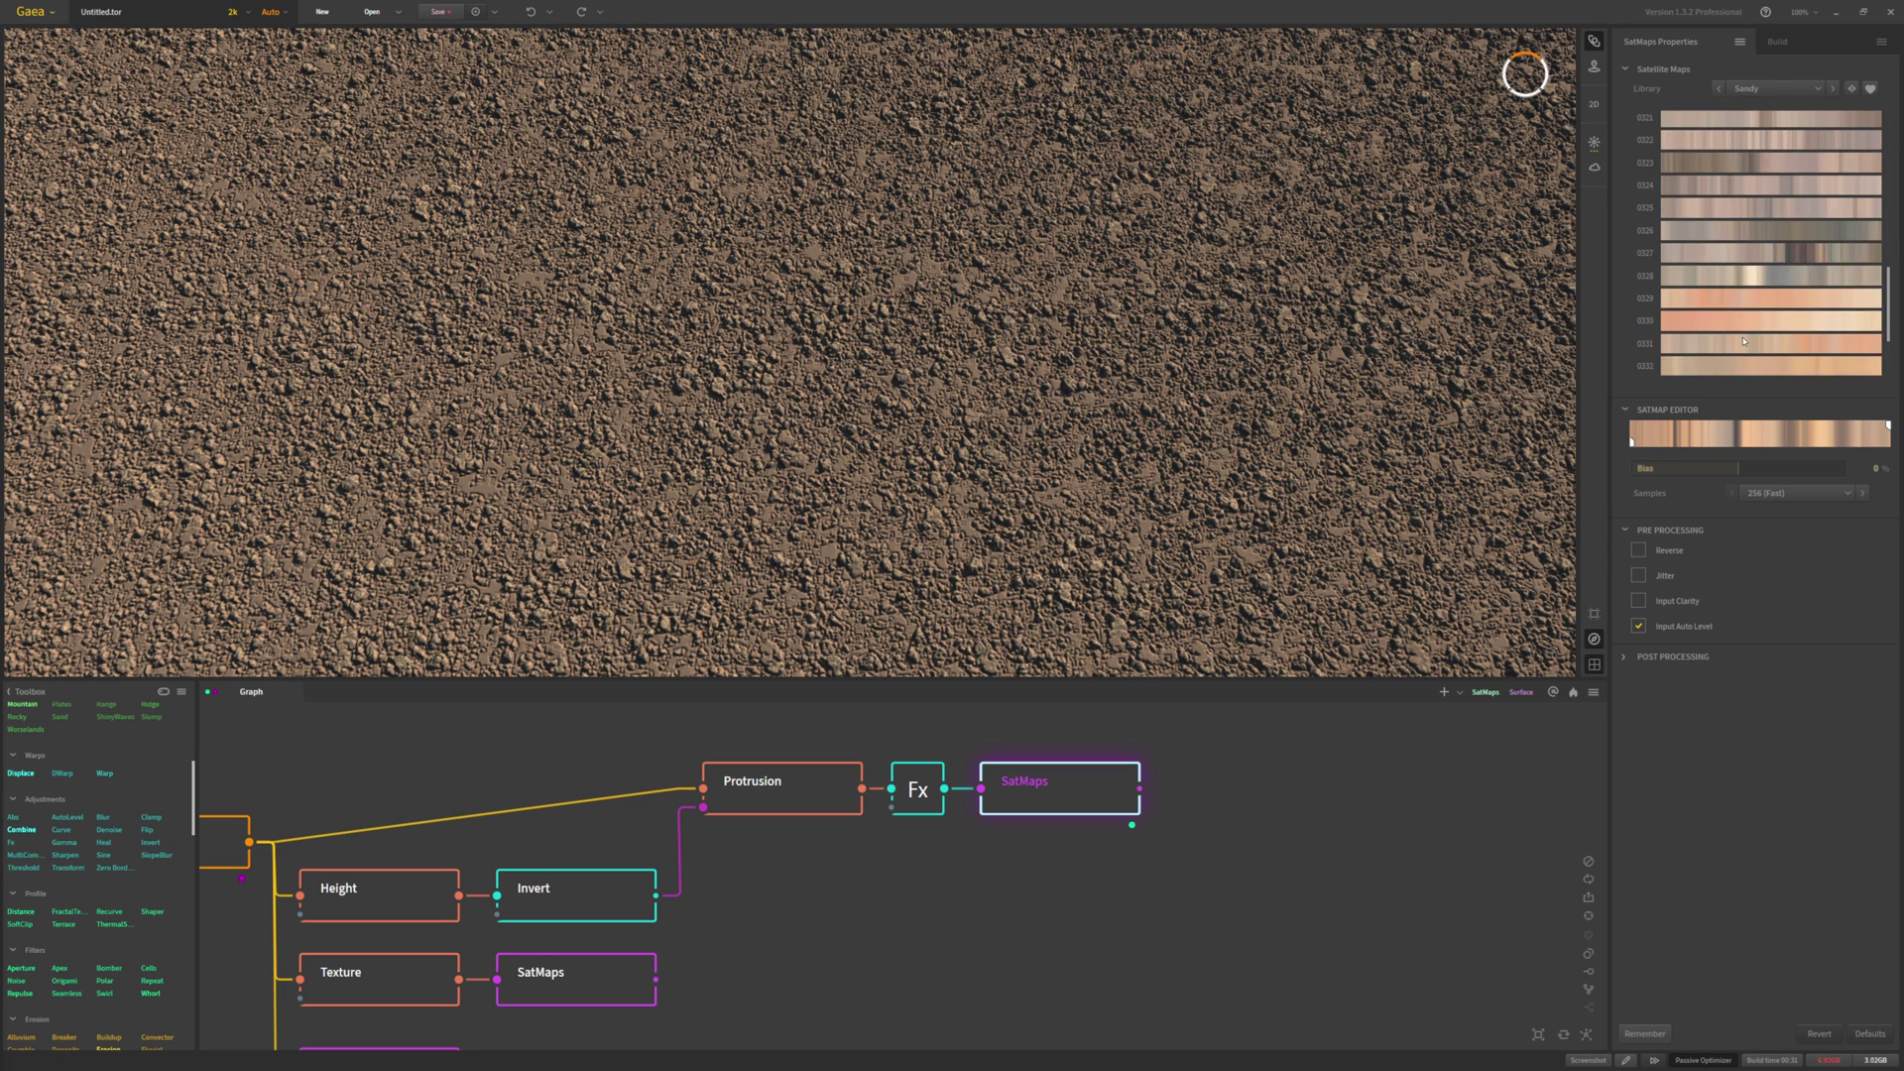
pyautogui.scroll(14, 1738, 328)
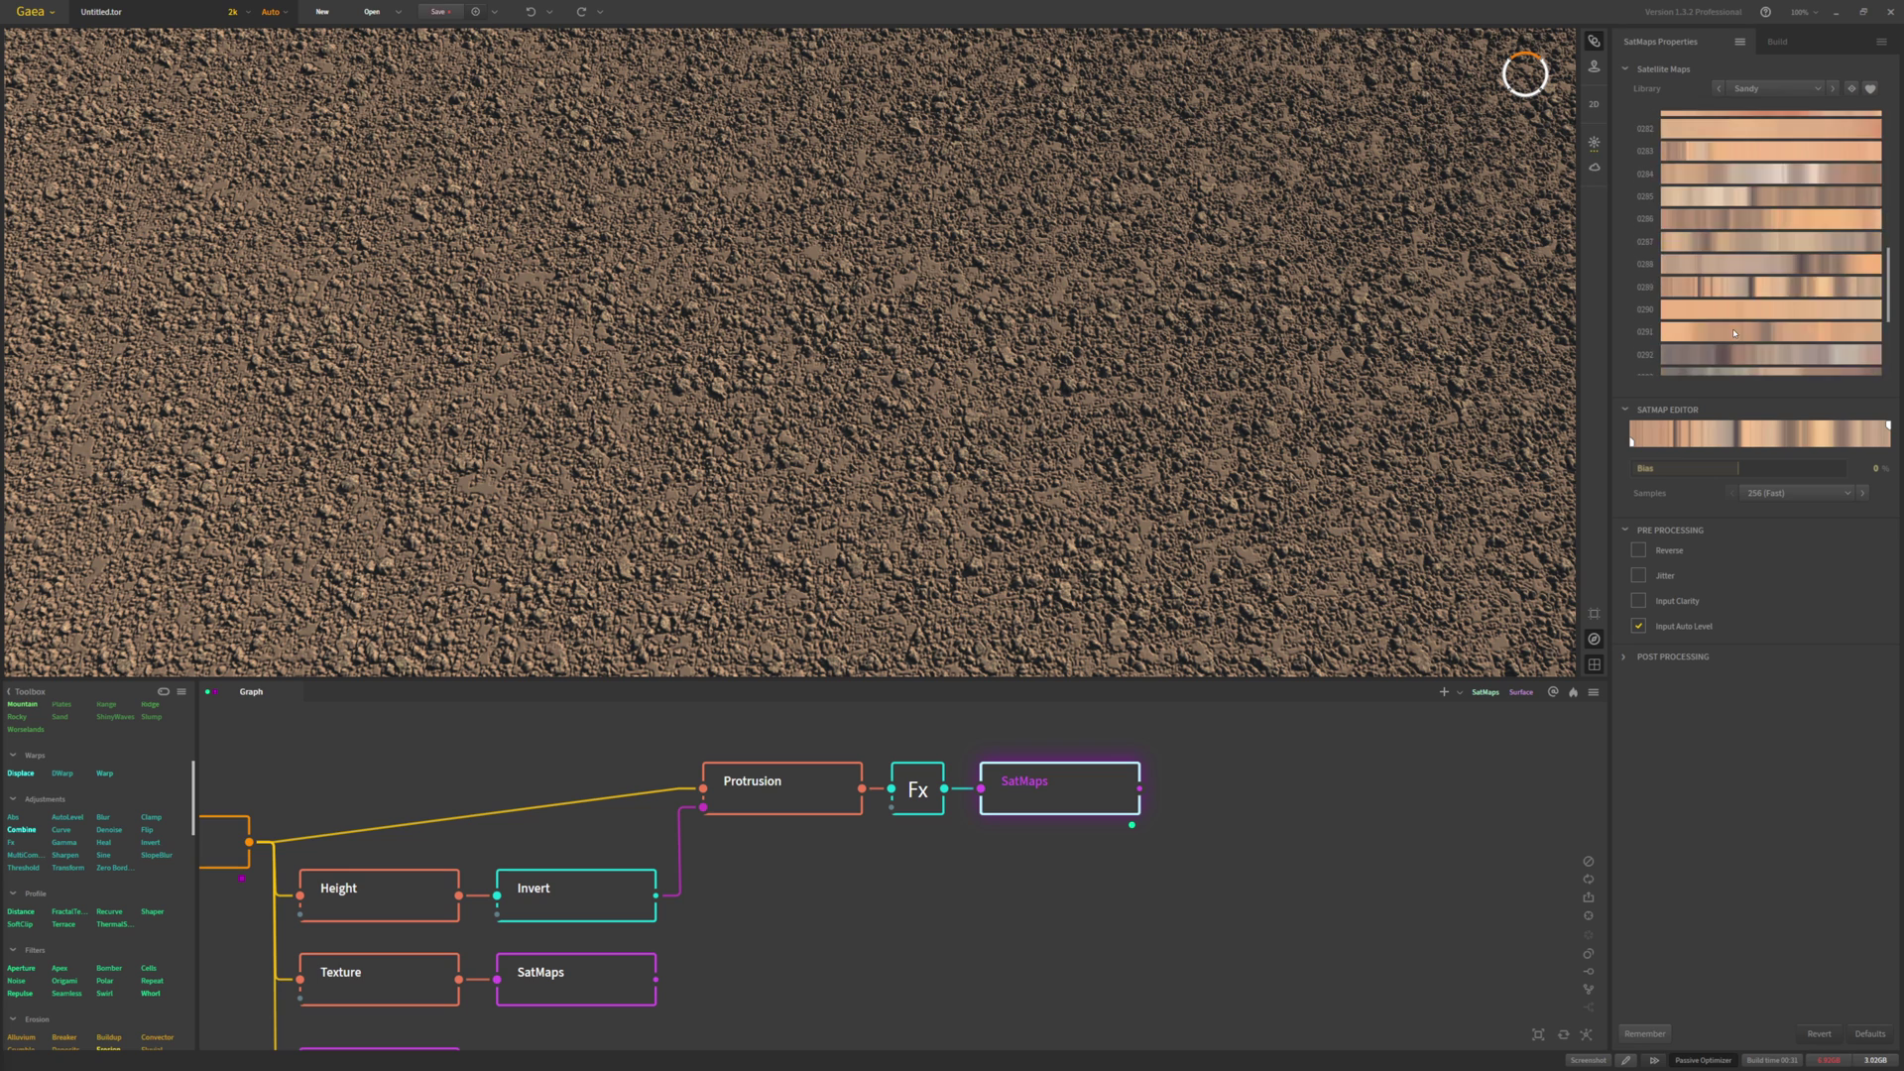
pyautogui.scroll(2, 1741, 304)
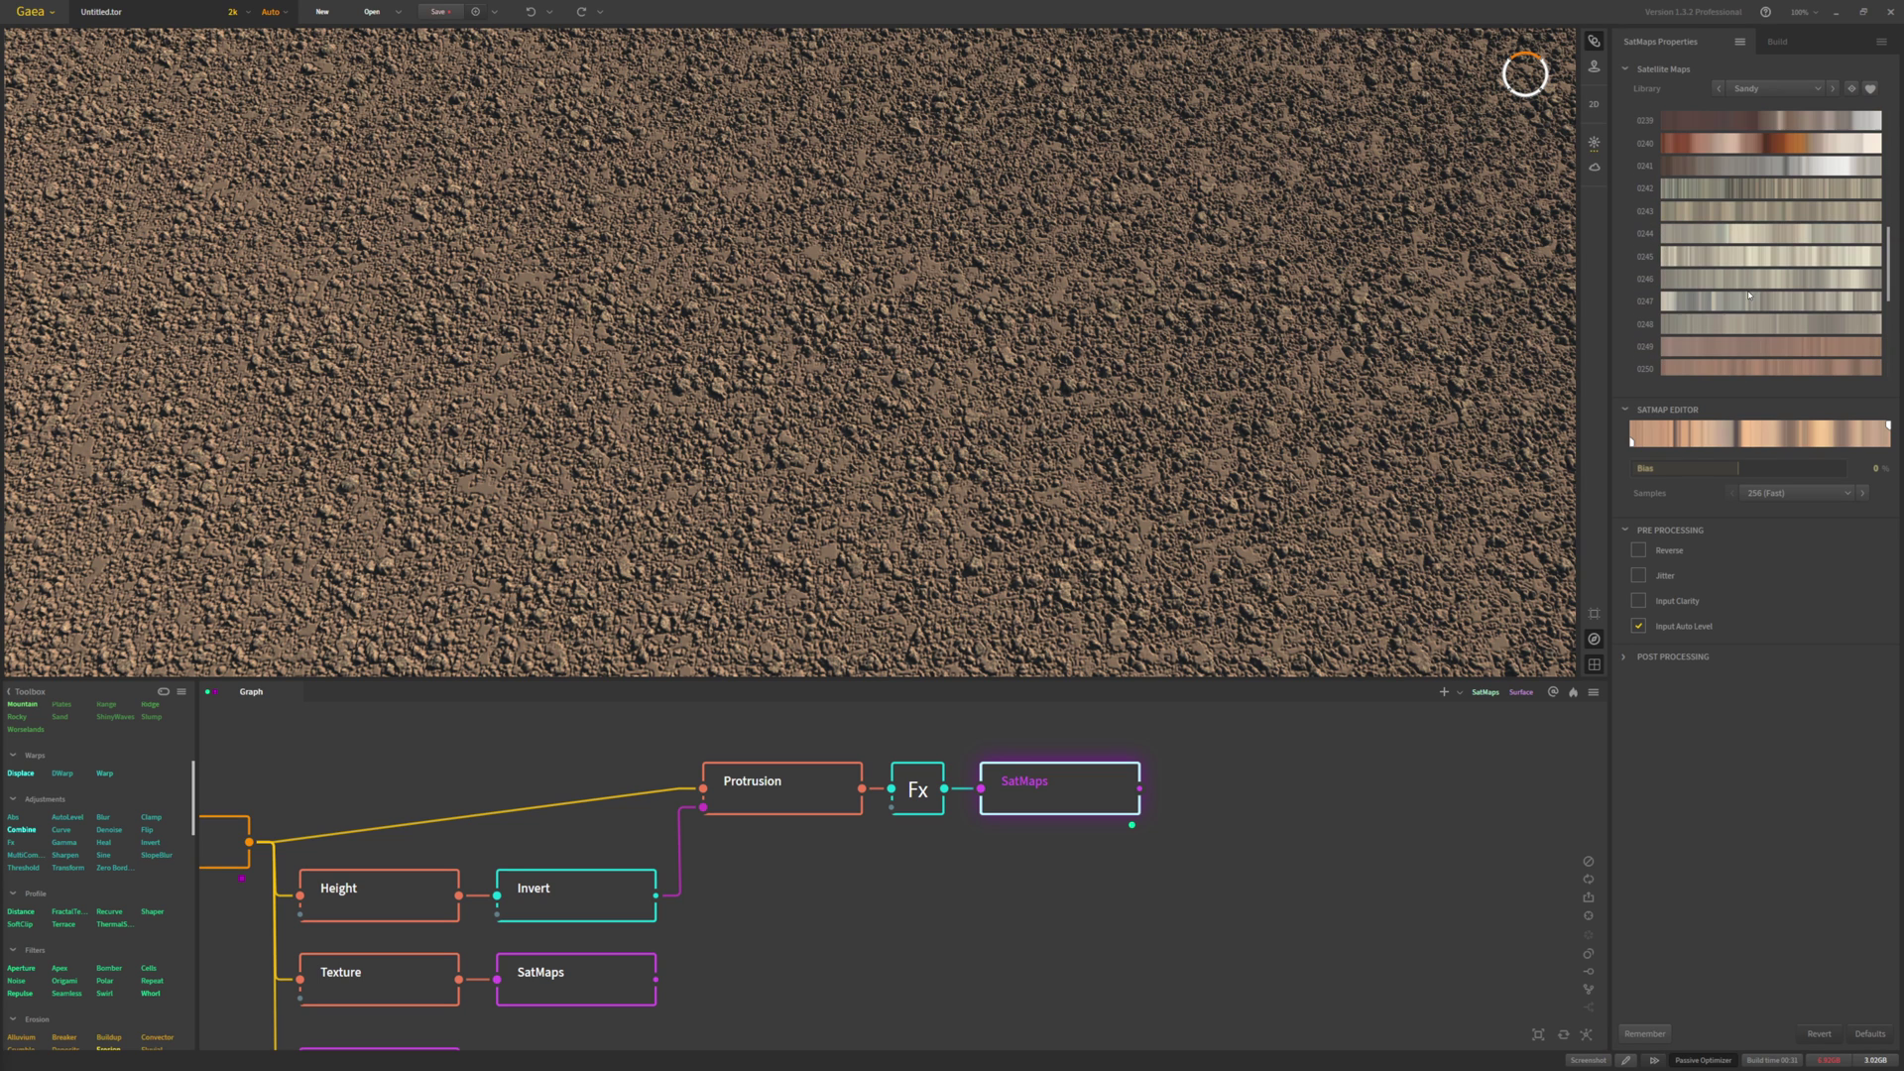
pyautogui.scroll(12, 1743, 277)
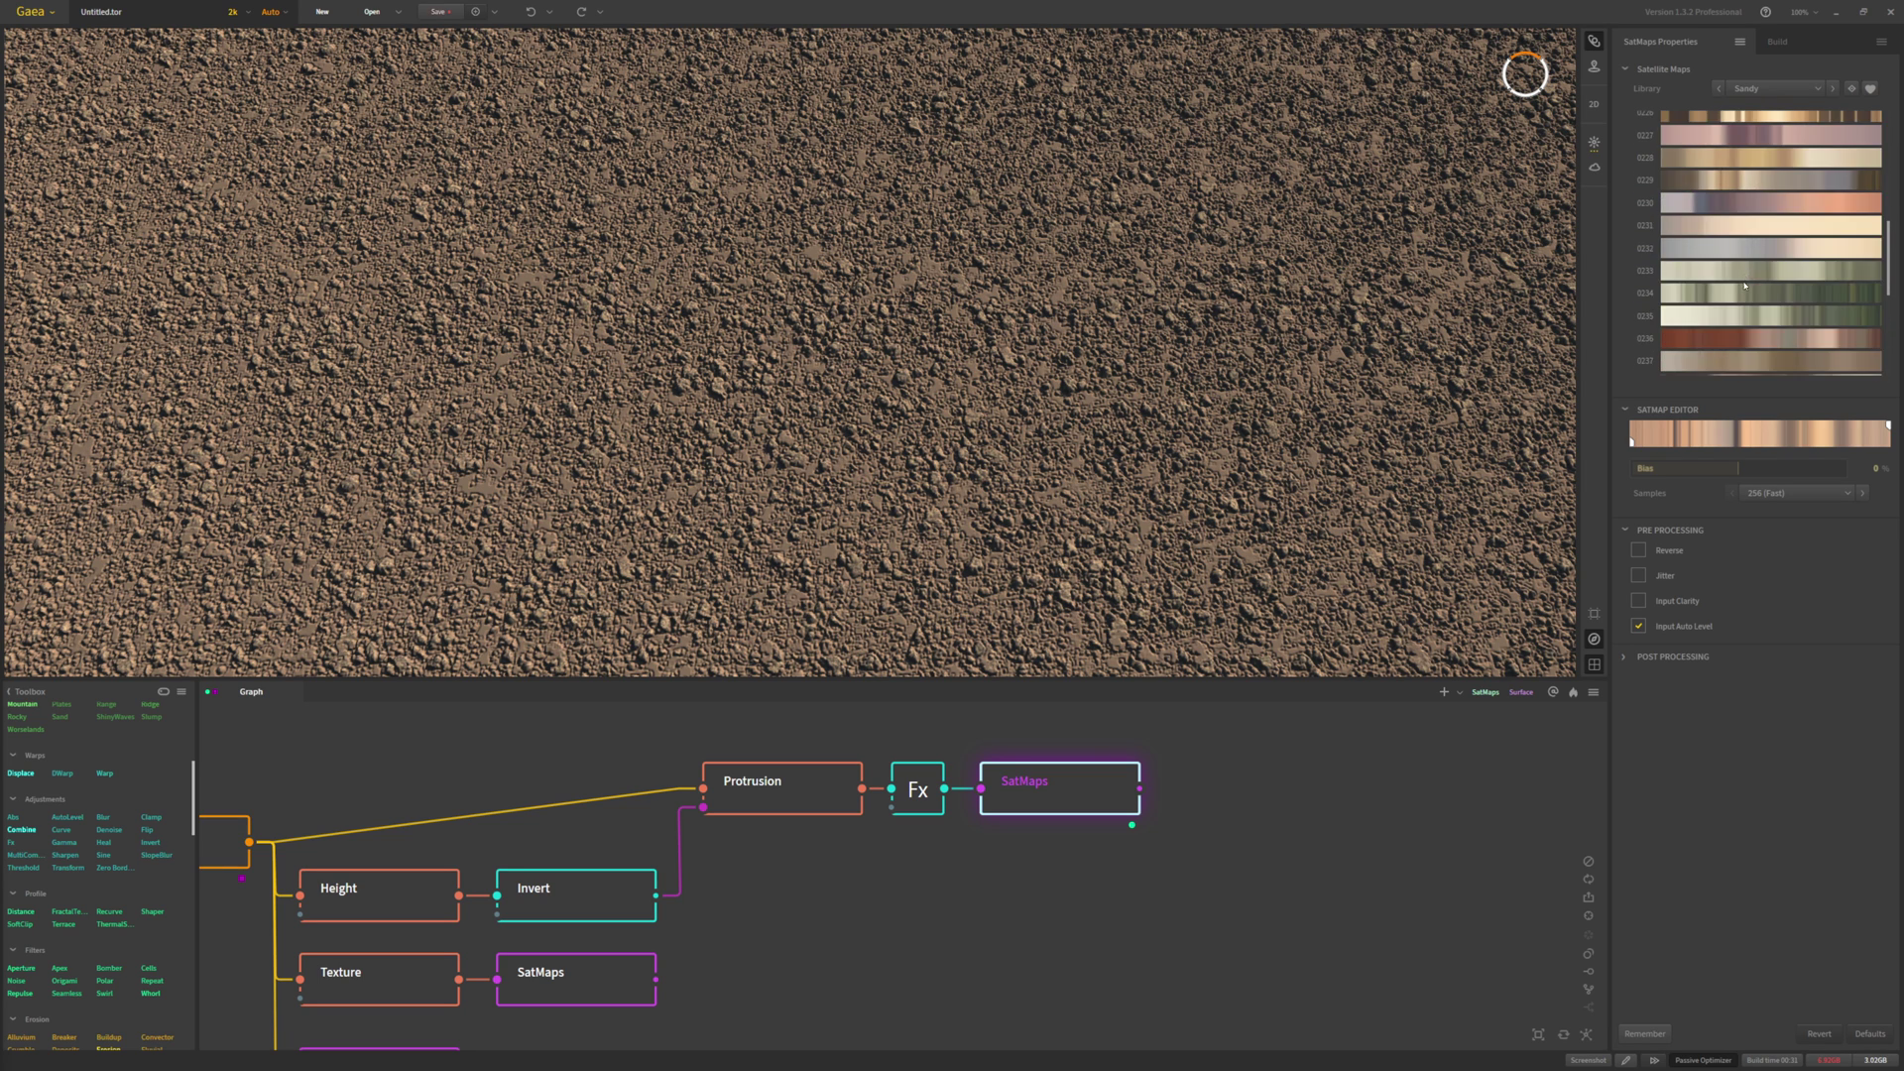
pyautogui.scroll(2, 1744, 294)
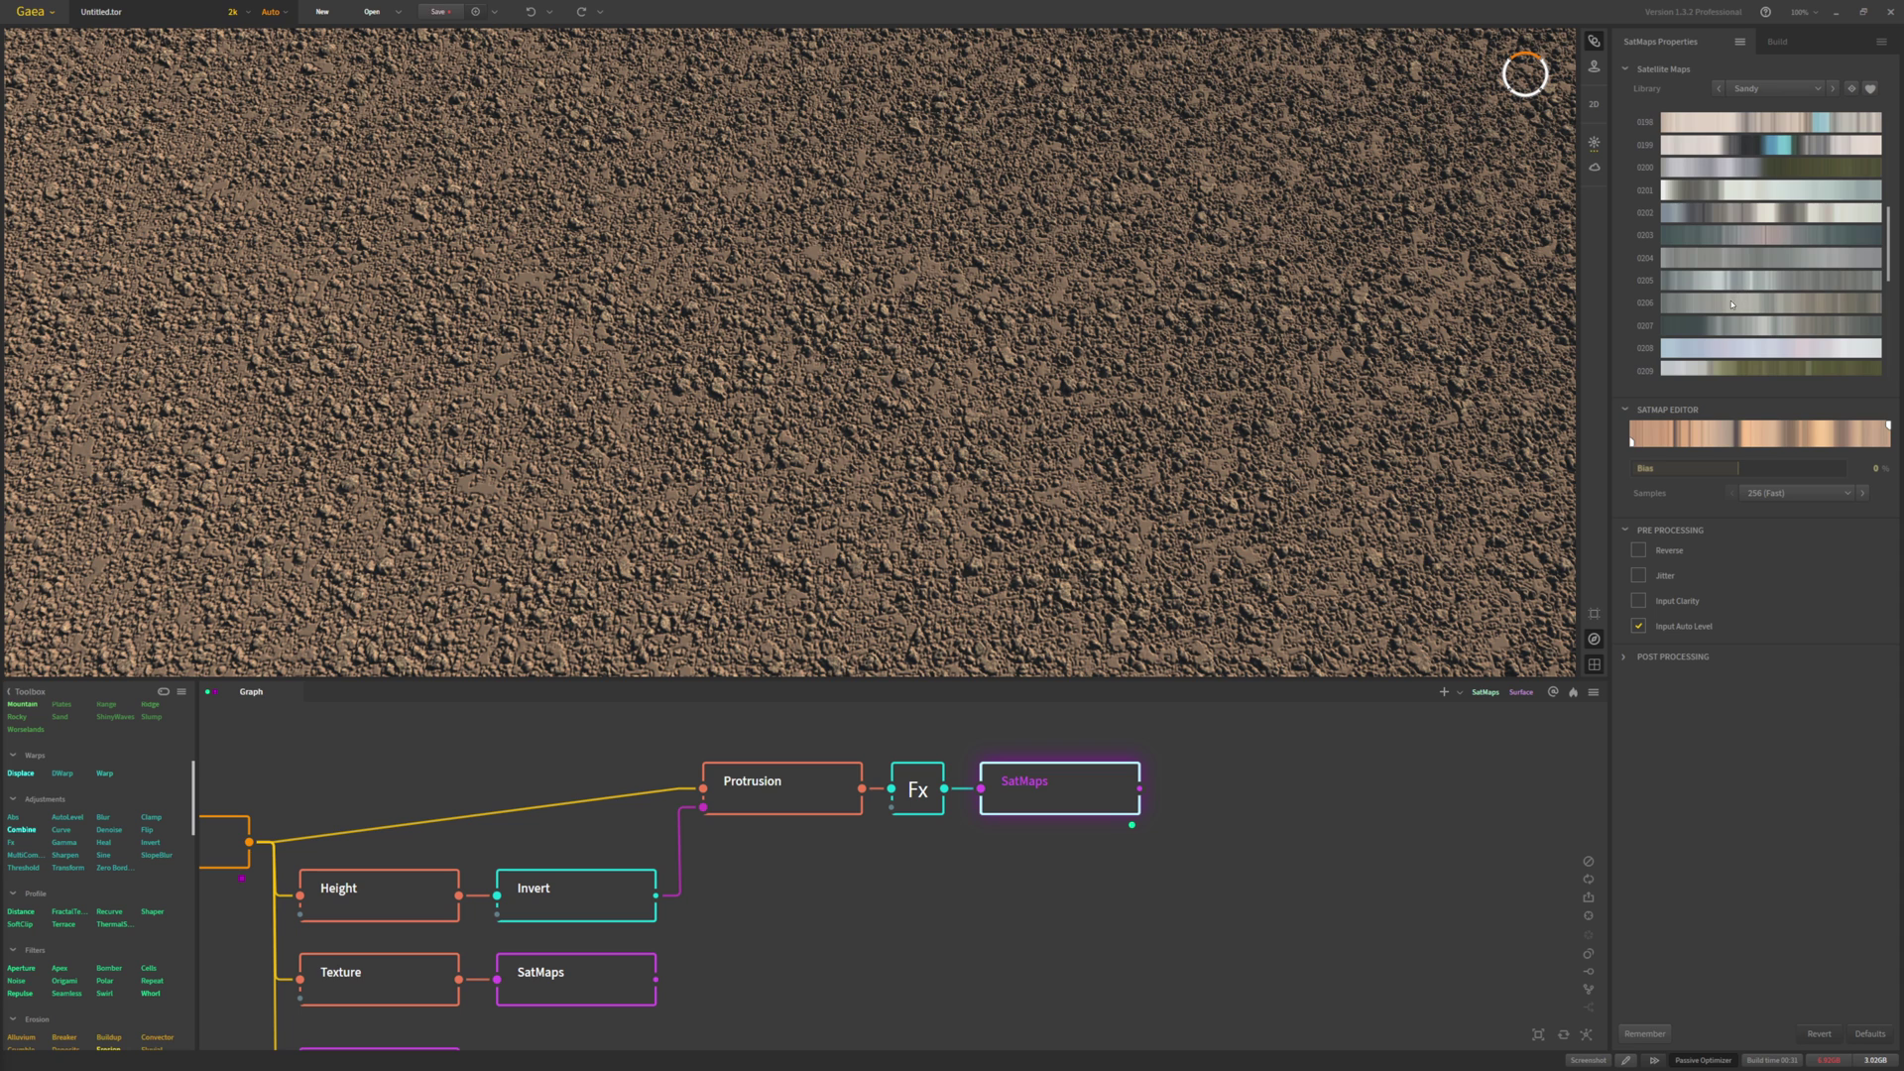
pyautogui.click(1733, 304)
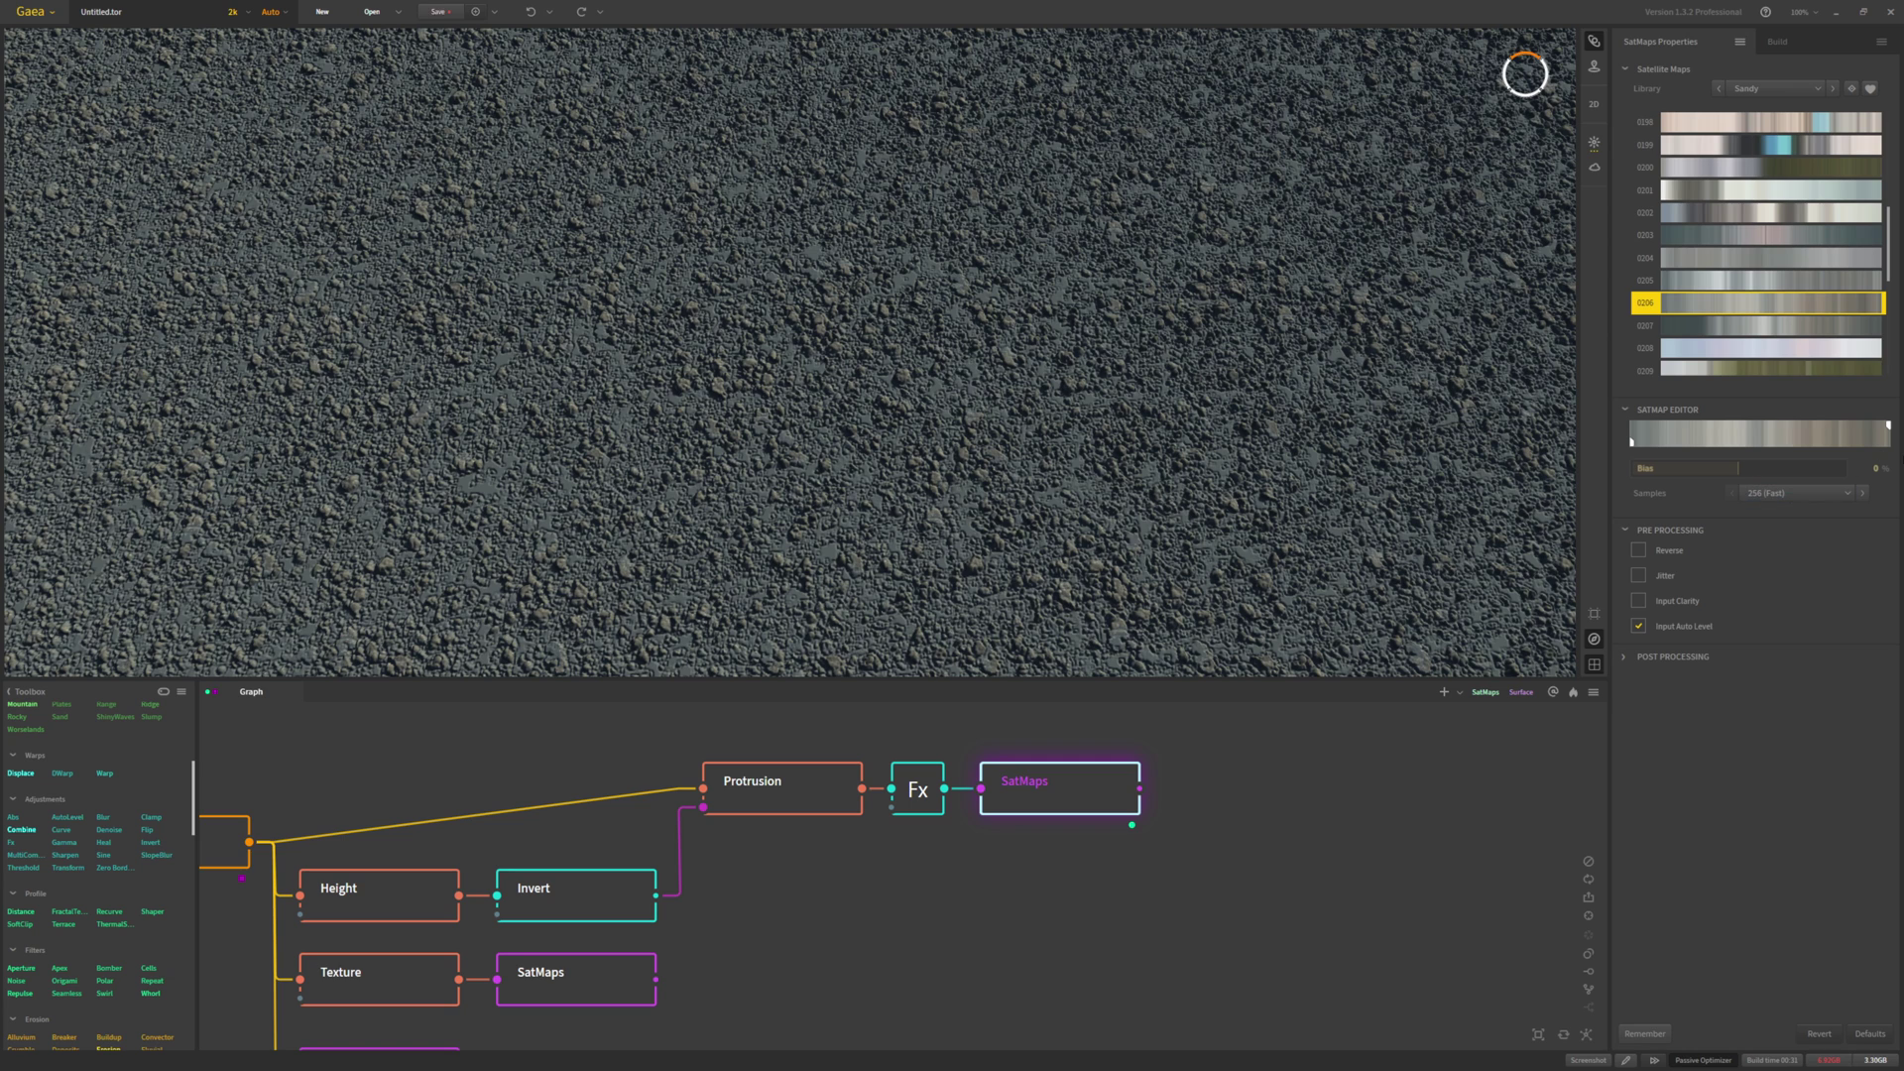
# Pull the upper end of the second SatMaps gradient slightly inward and set its Bias to -45%
pyautogui.moveTo(1872, 425); pyautogui.dragTo(1861, 424)
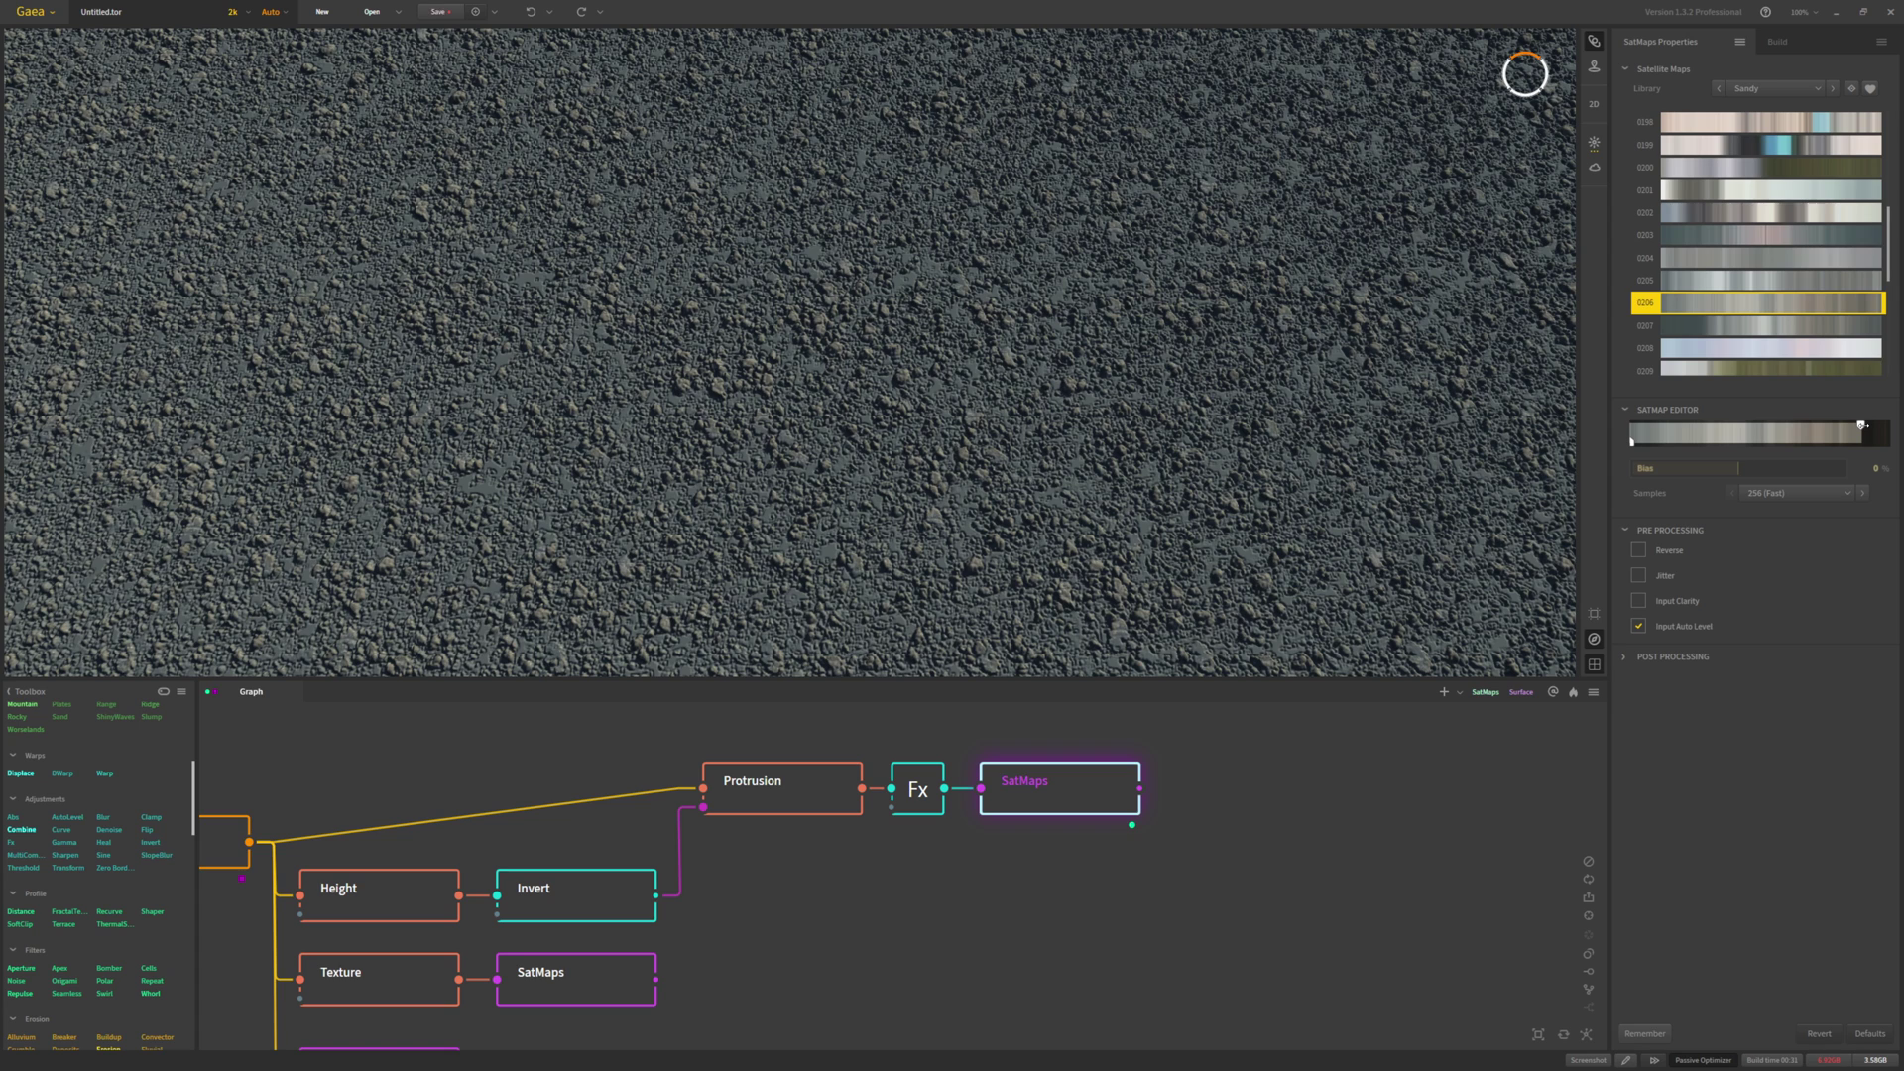
pyautogui.moveTo(1860, 424); pyautogui.dragTo(1864, 424)
pyautogui.moveTo(1724, 471); pyautogui.dragTo(1701, 474)
pyautogui.click(1698, 474)
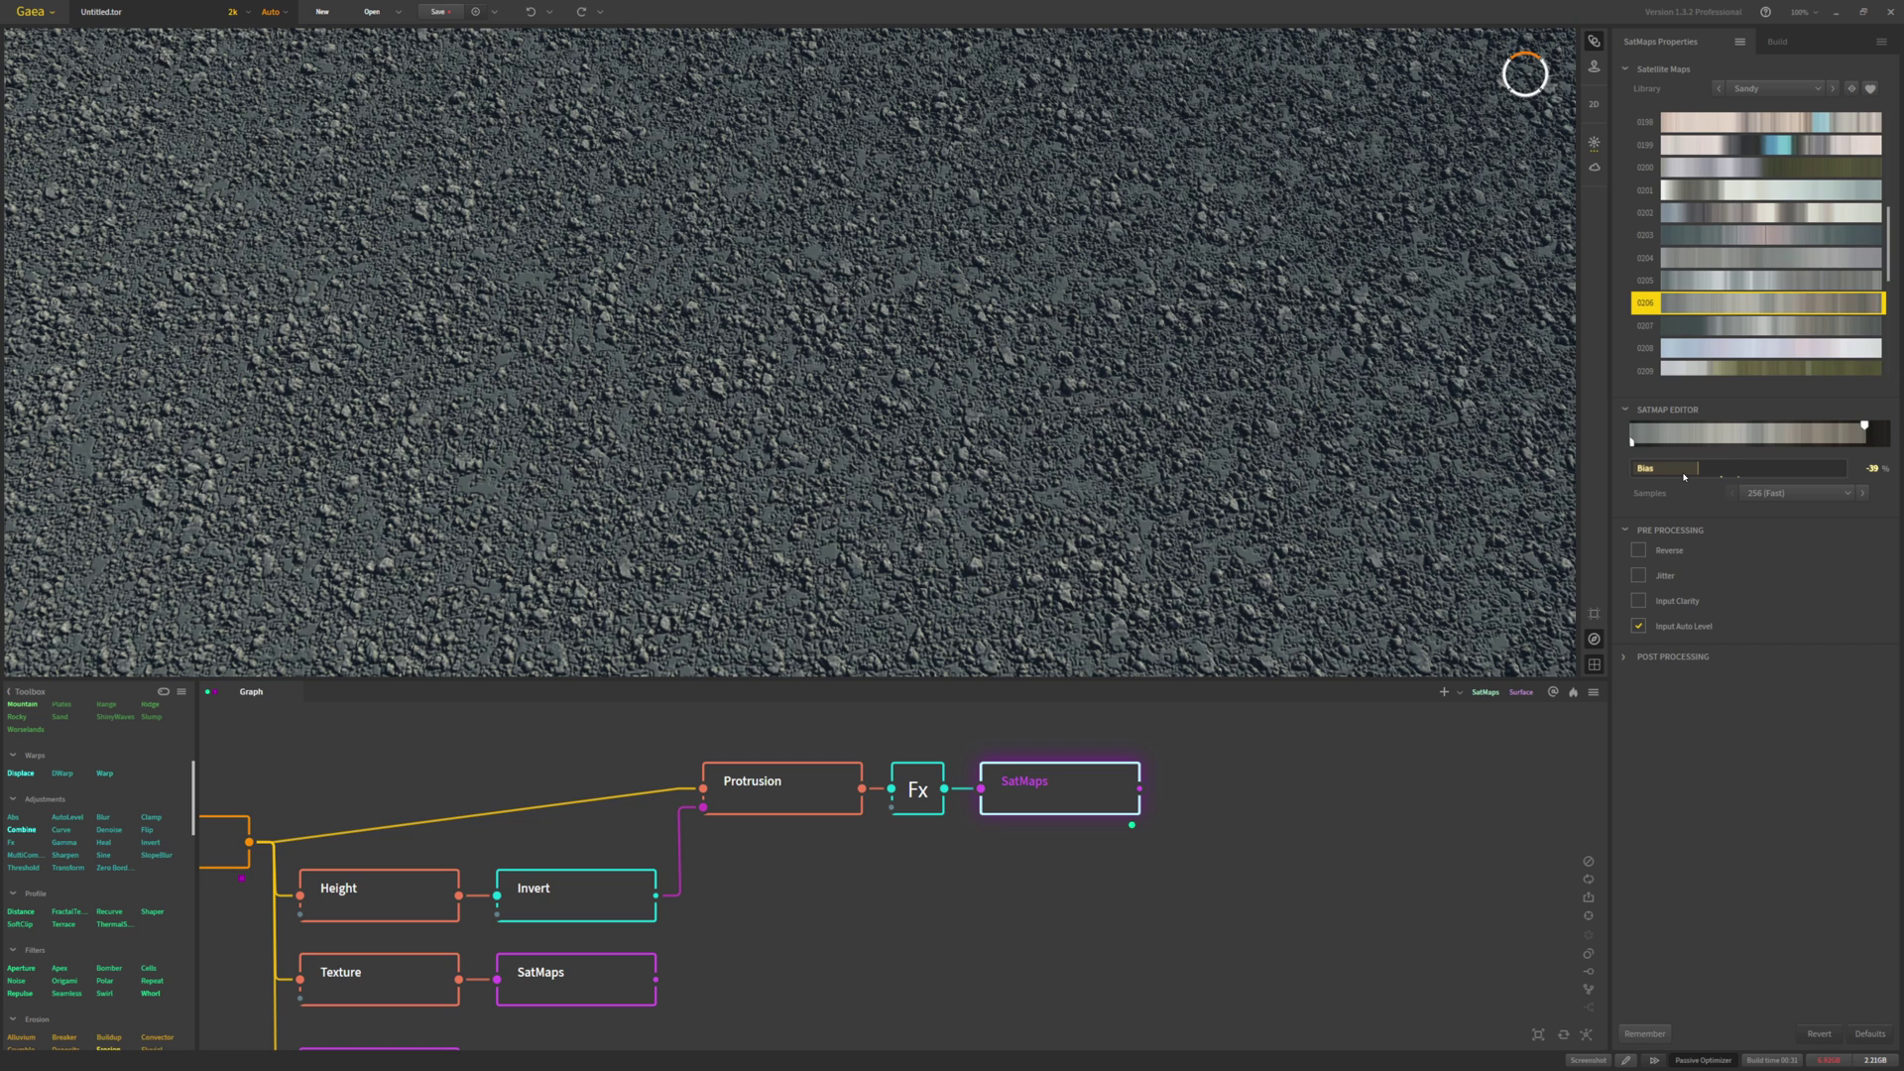
pyautogui.click(1699, 468)
pyautogui.click(1872, 468)
pyautogui.write('-45')
pyautogui.press('Return')
# Enable Reverse, Apply Brightness + Contrast and Apply HSL on the second SatMaps node, with S at 0.76 and L at 0.74
pyautogui.scroll(-5, 860, 357)
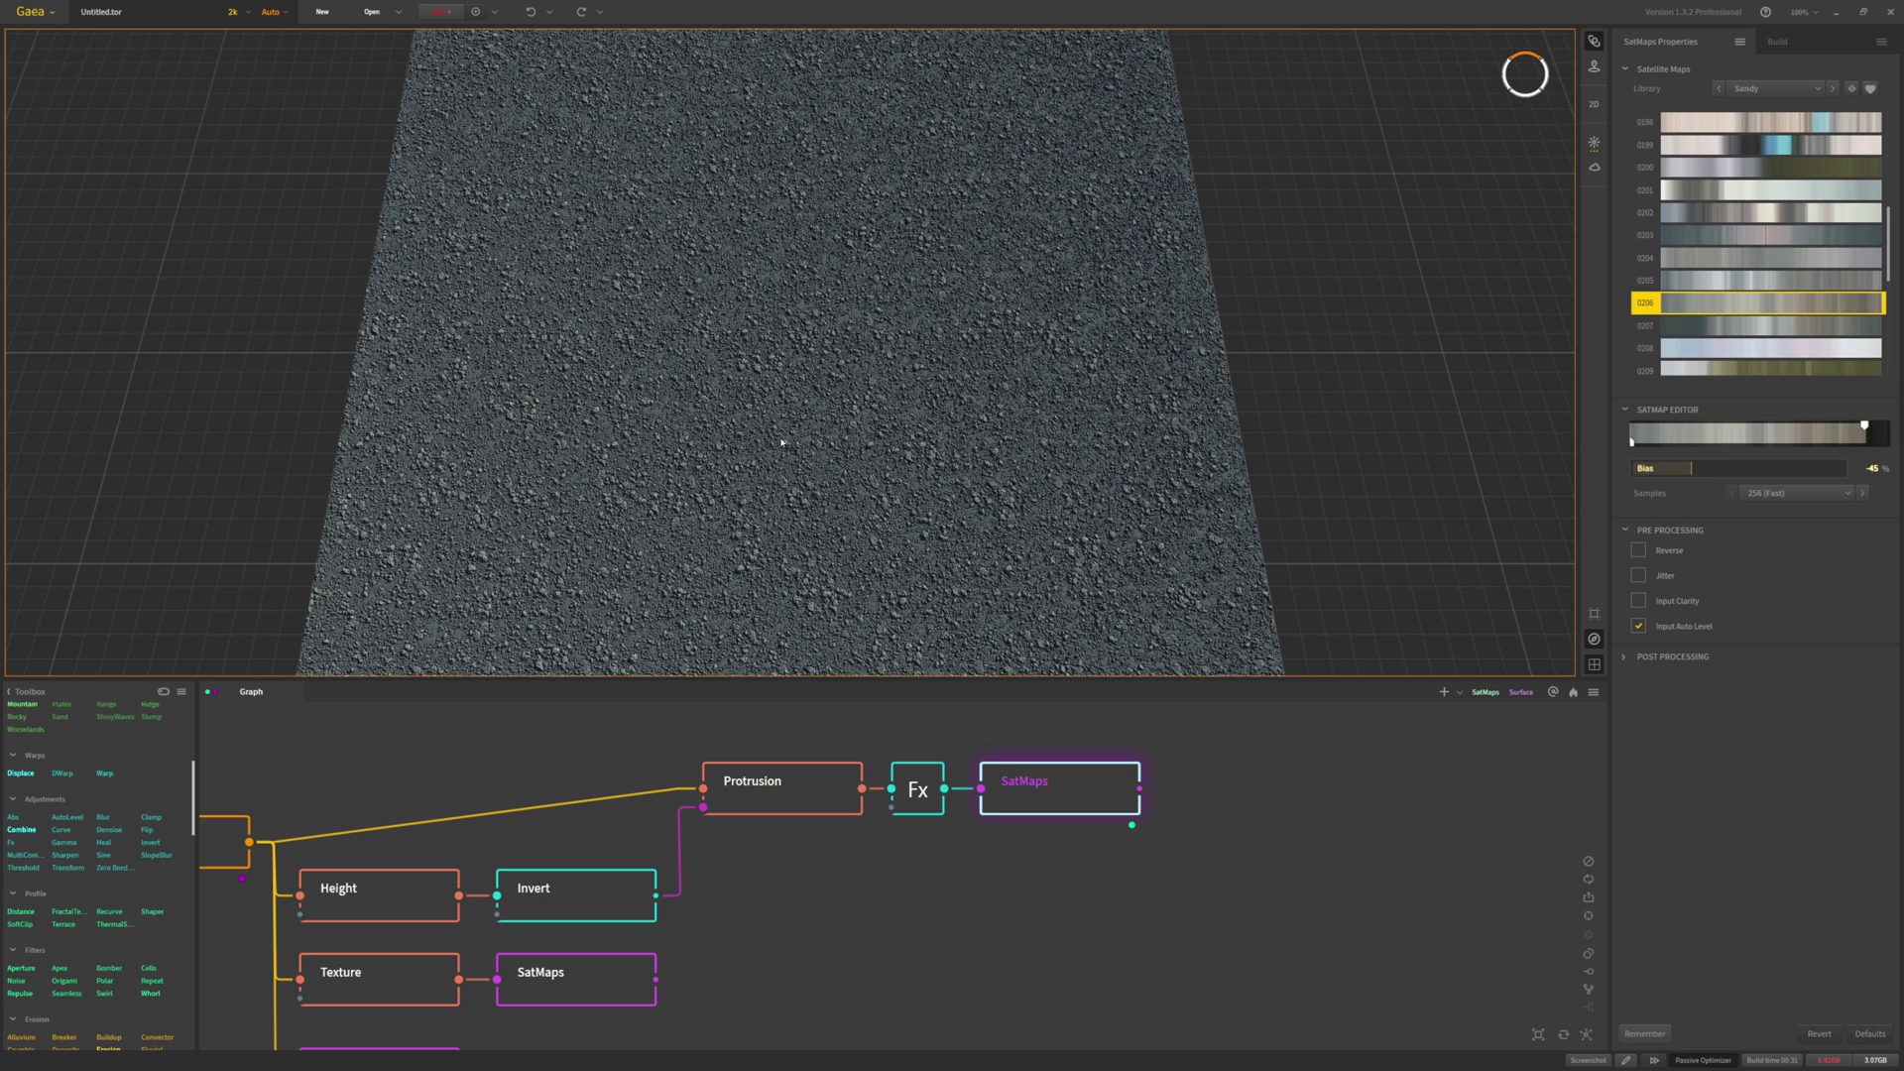
pyautogui.click(1659, 658)
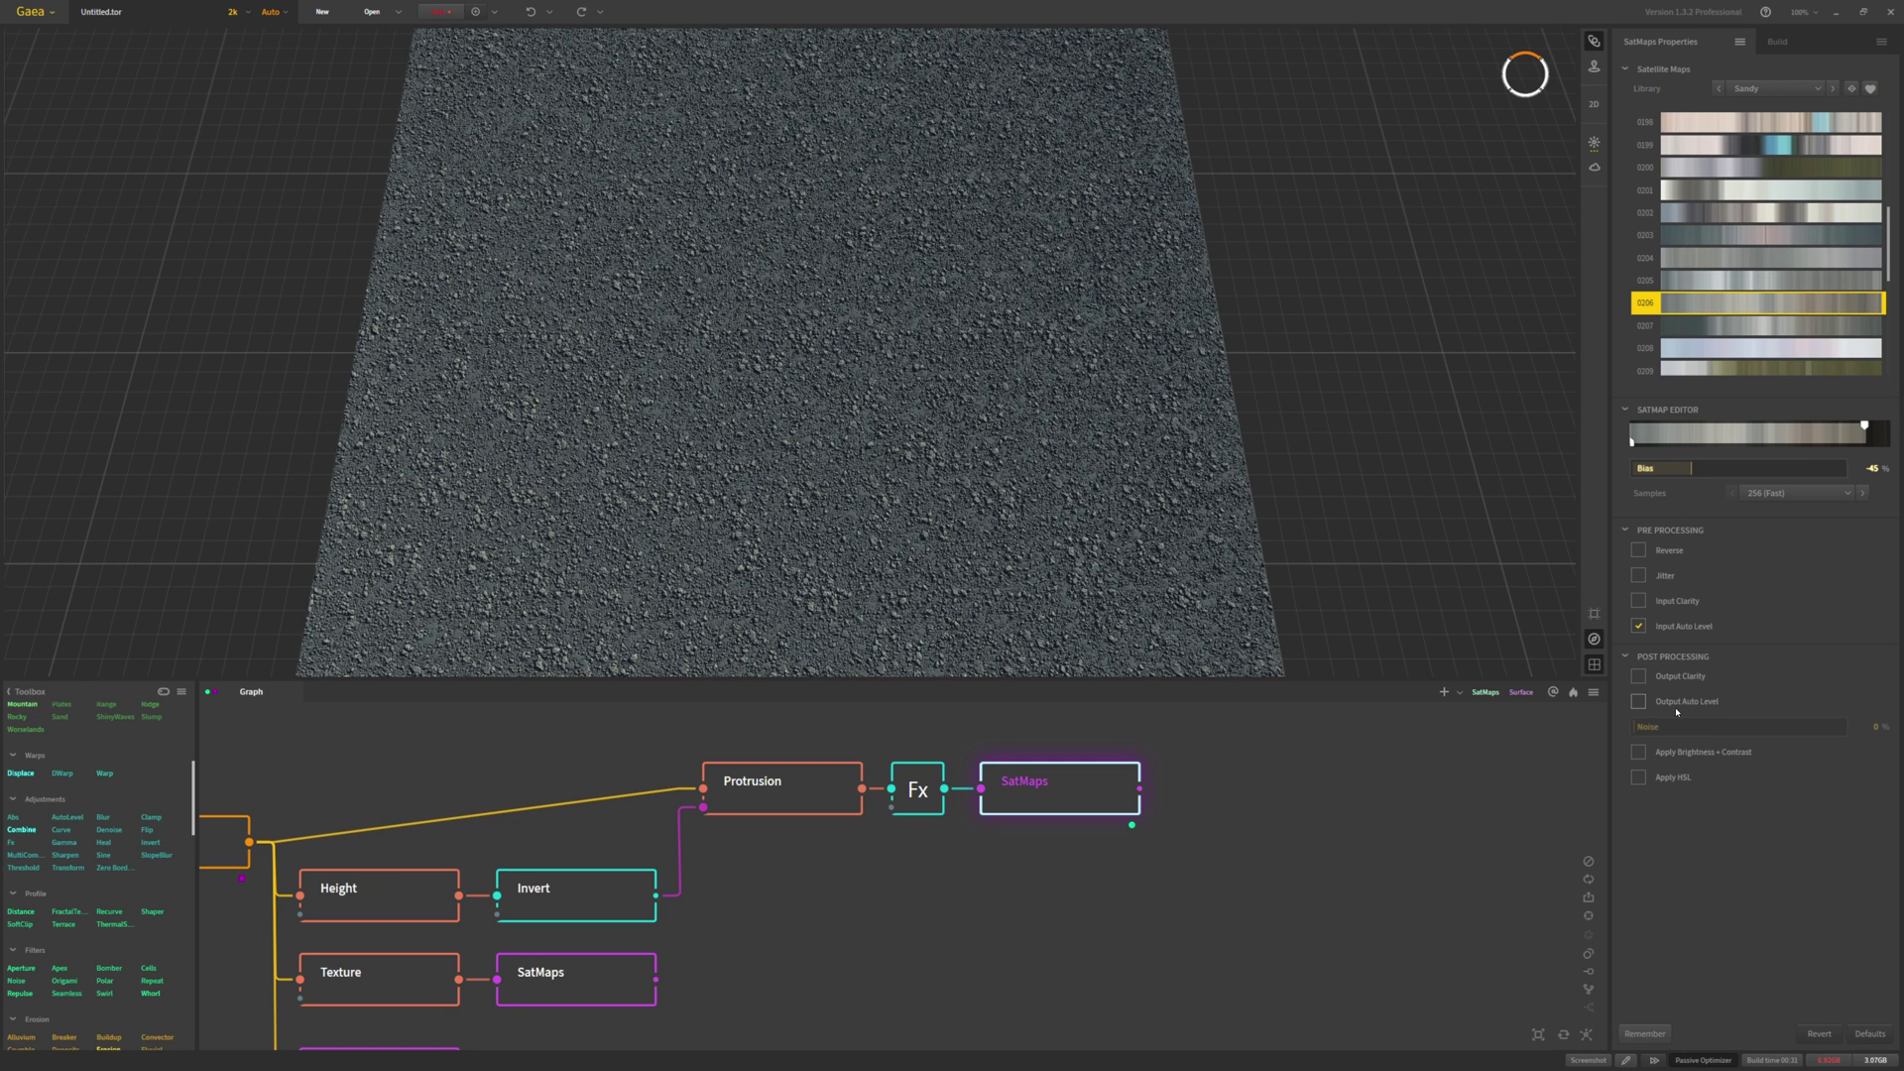
pyautogui.click(1658, 552)
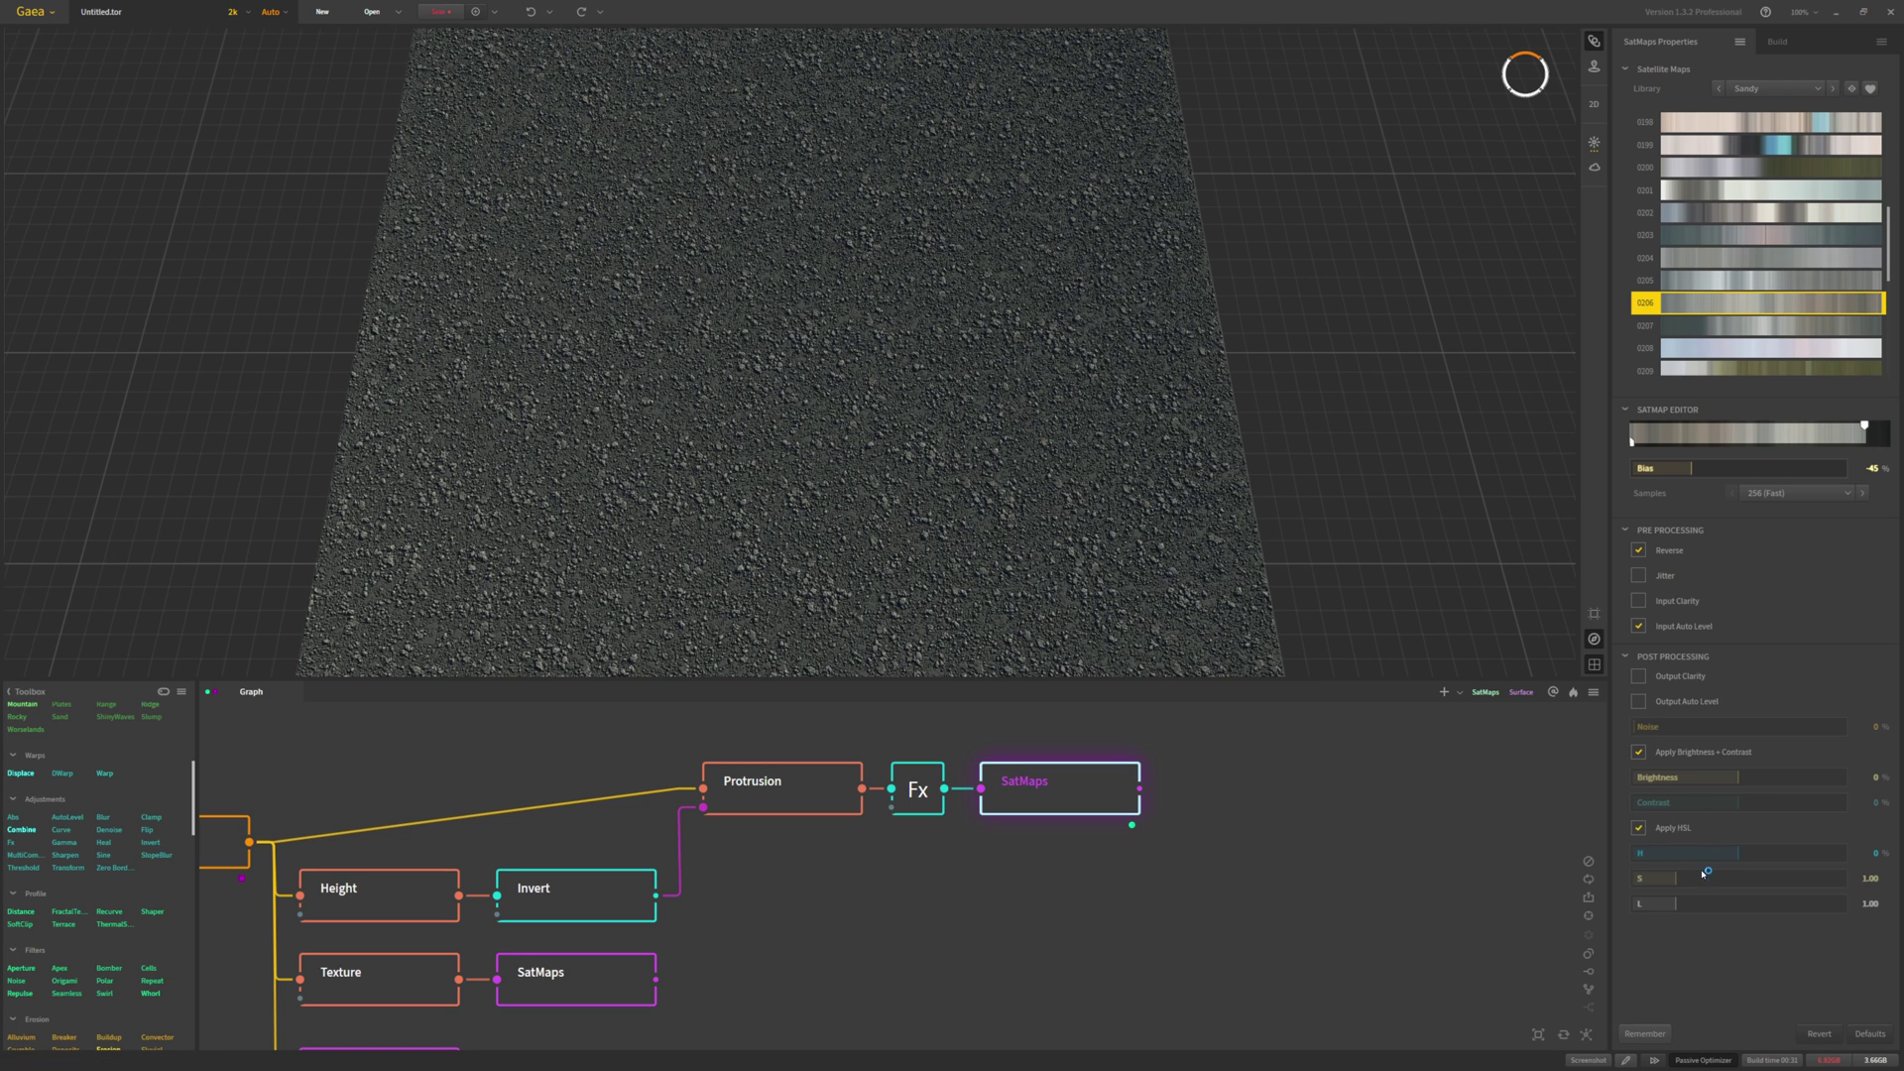
pyautogui.moveTo(1677, 879); pyautogui.dragTo(1666, 881)
pyautogui.moveTo(1670, 906); pyautogui.dragTo(1667, 907)
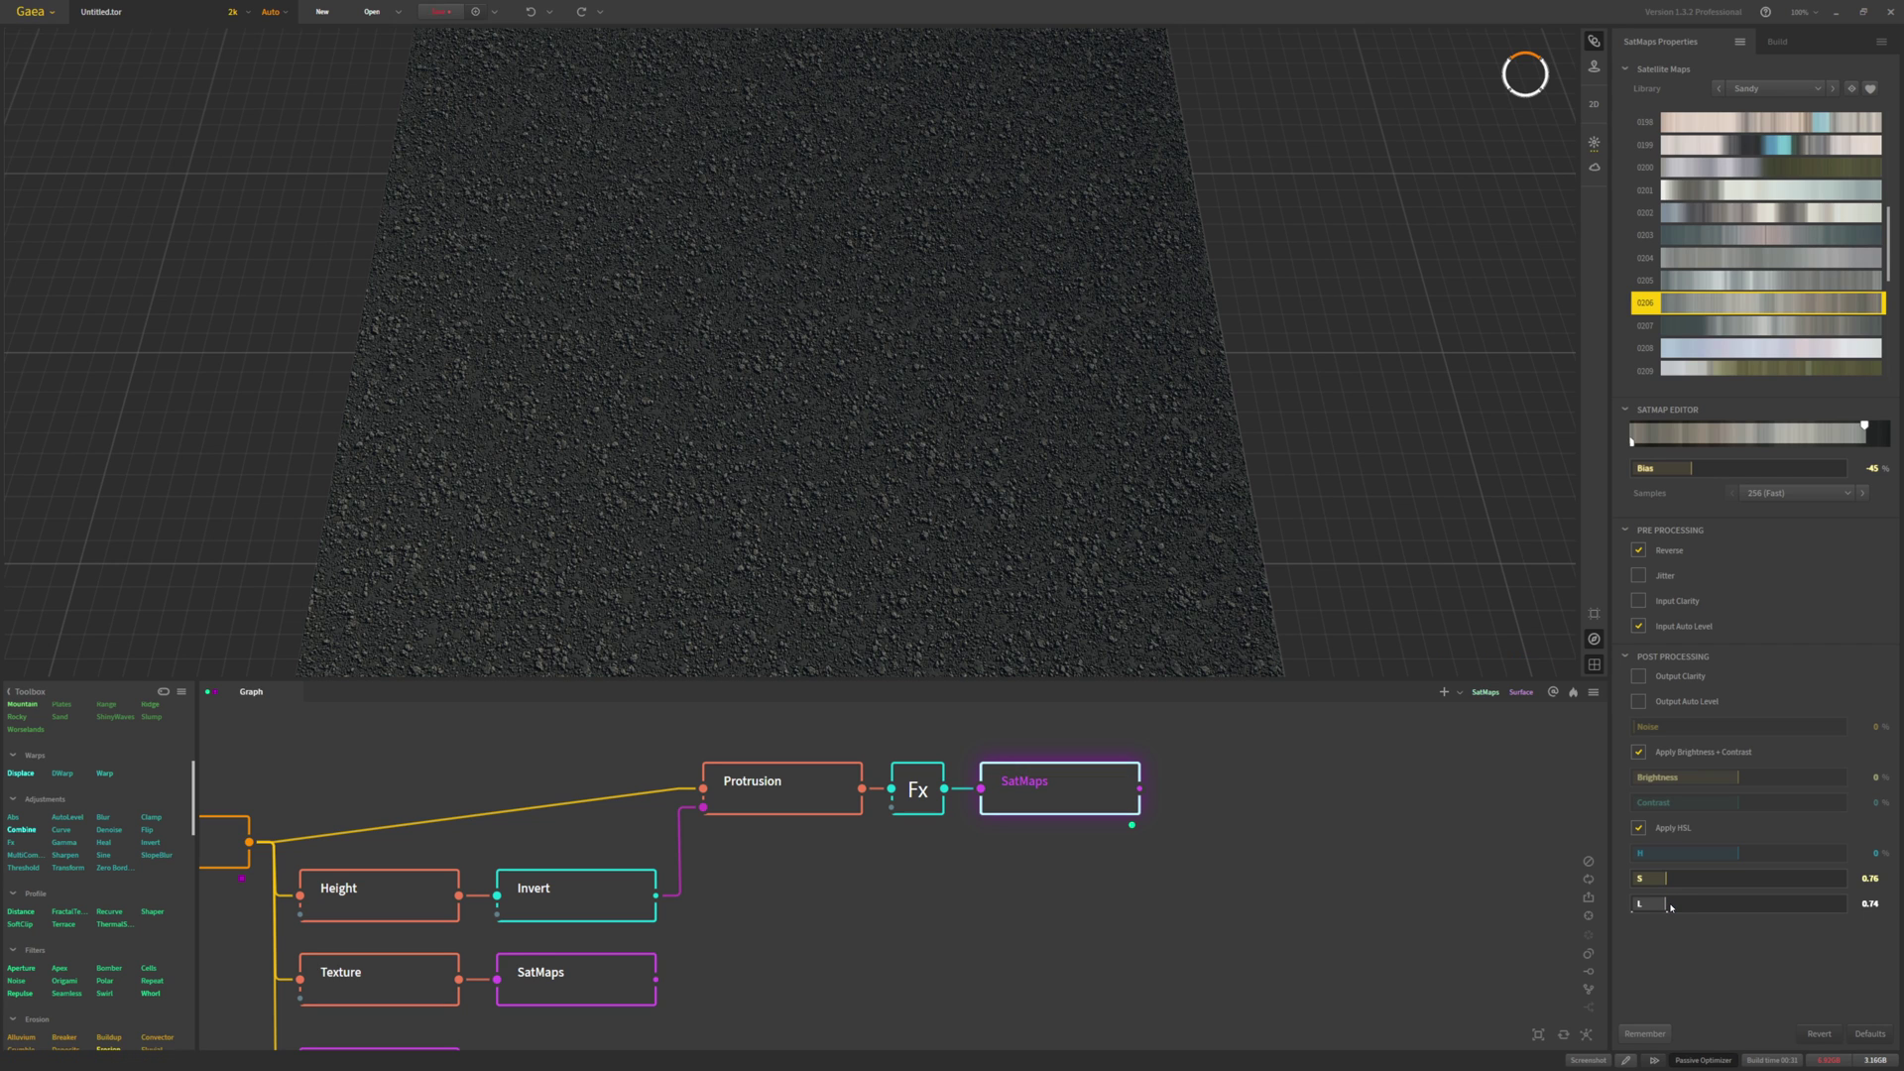
# Set the second SatMaps node's Brightness to 5% and Contrast to 16%
pyautogui.click(1742, 779)
pyautogui.click(1744, 779)
pyautogui.click(1750, 808)
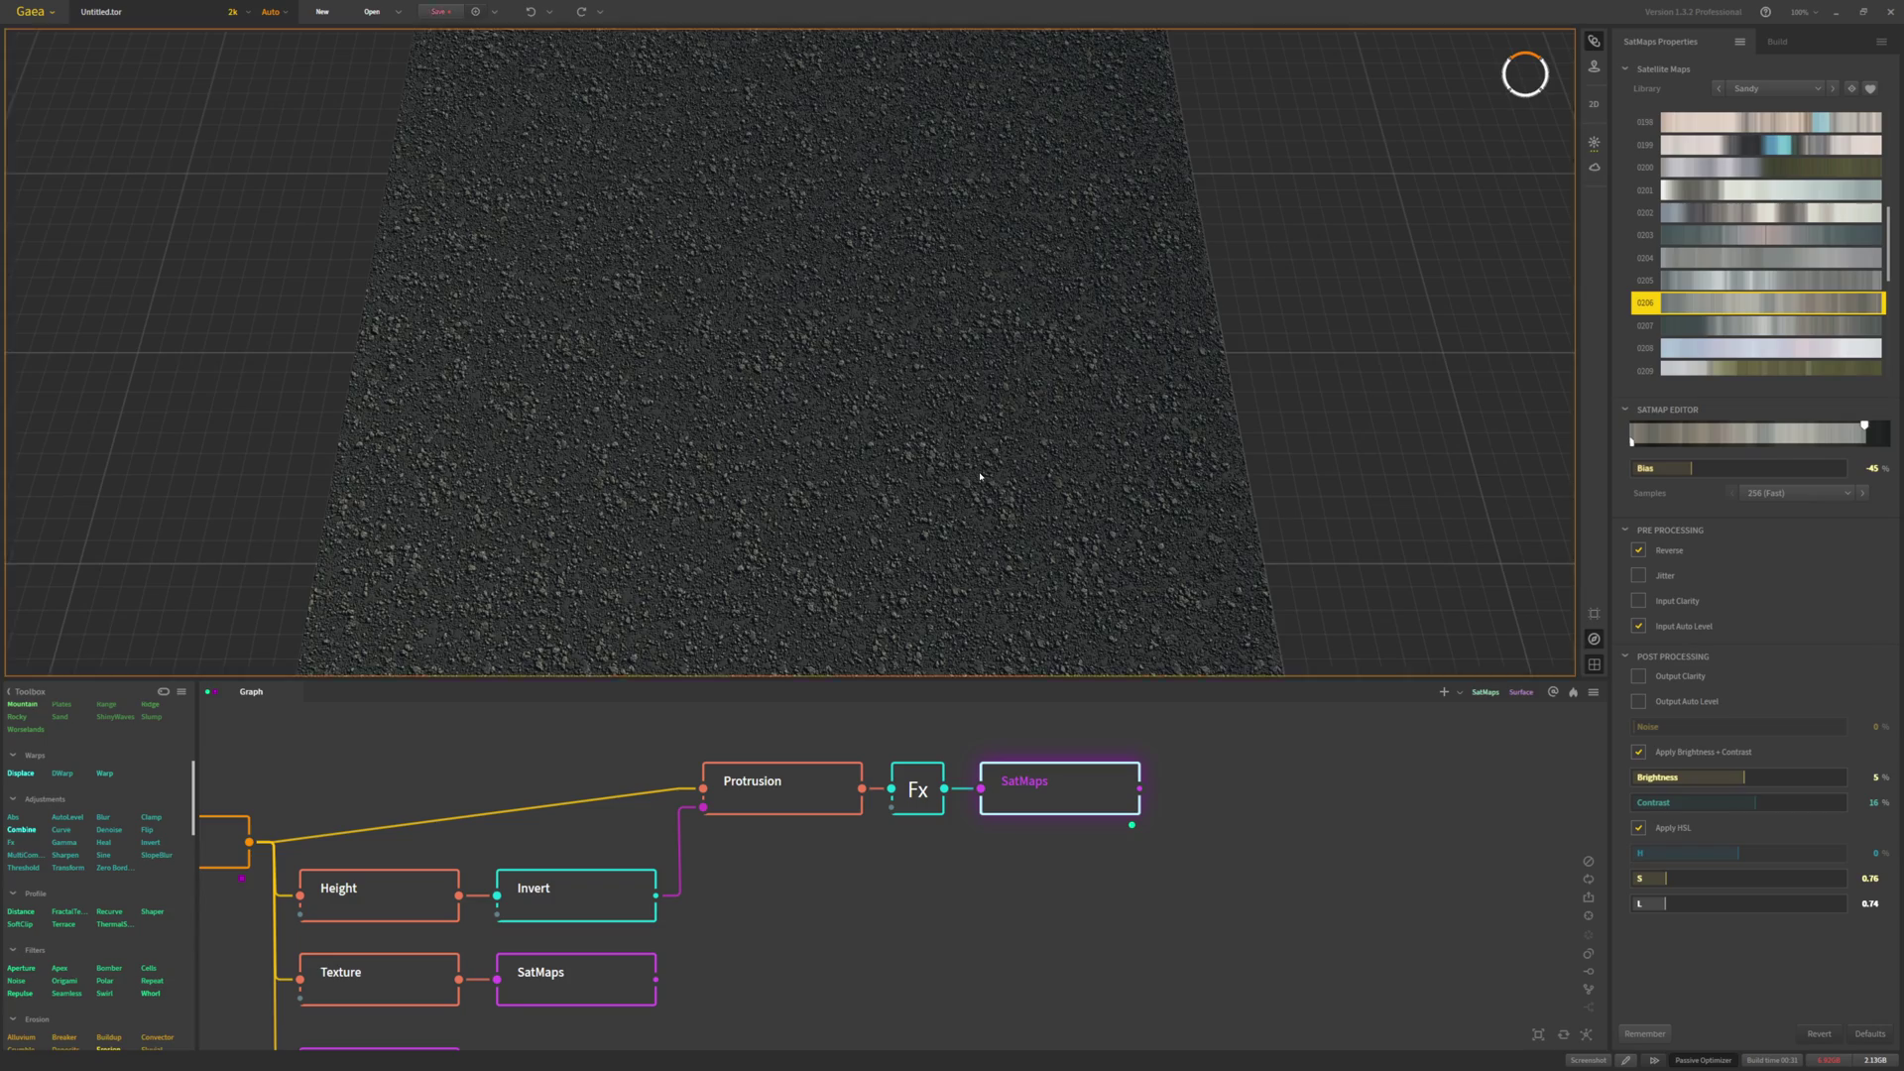
# Compare the SatMaps node after Texture with the one after Fx, ending on the Fx-driven node
pyautogui.press('2')
pyautogui.press('2')
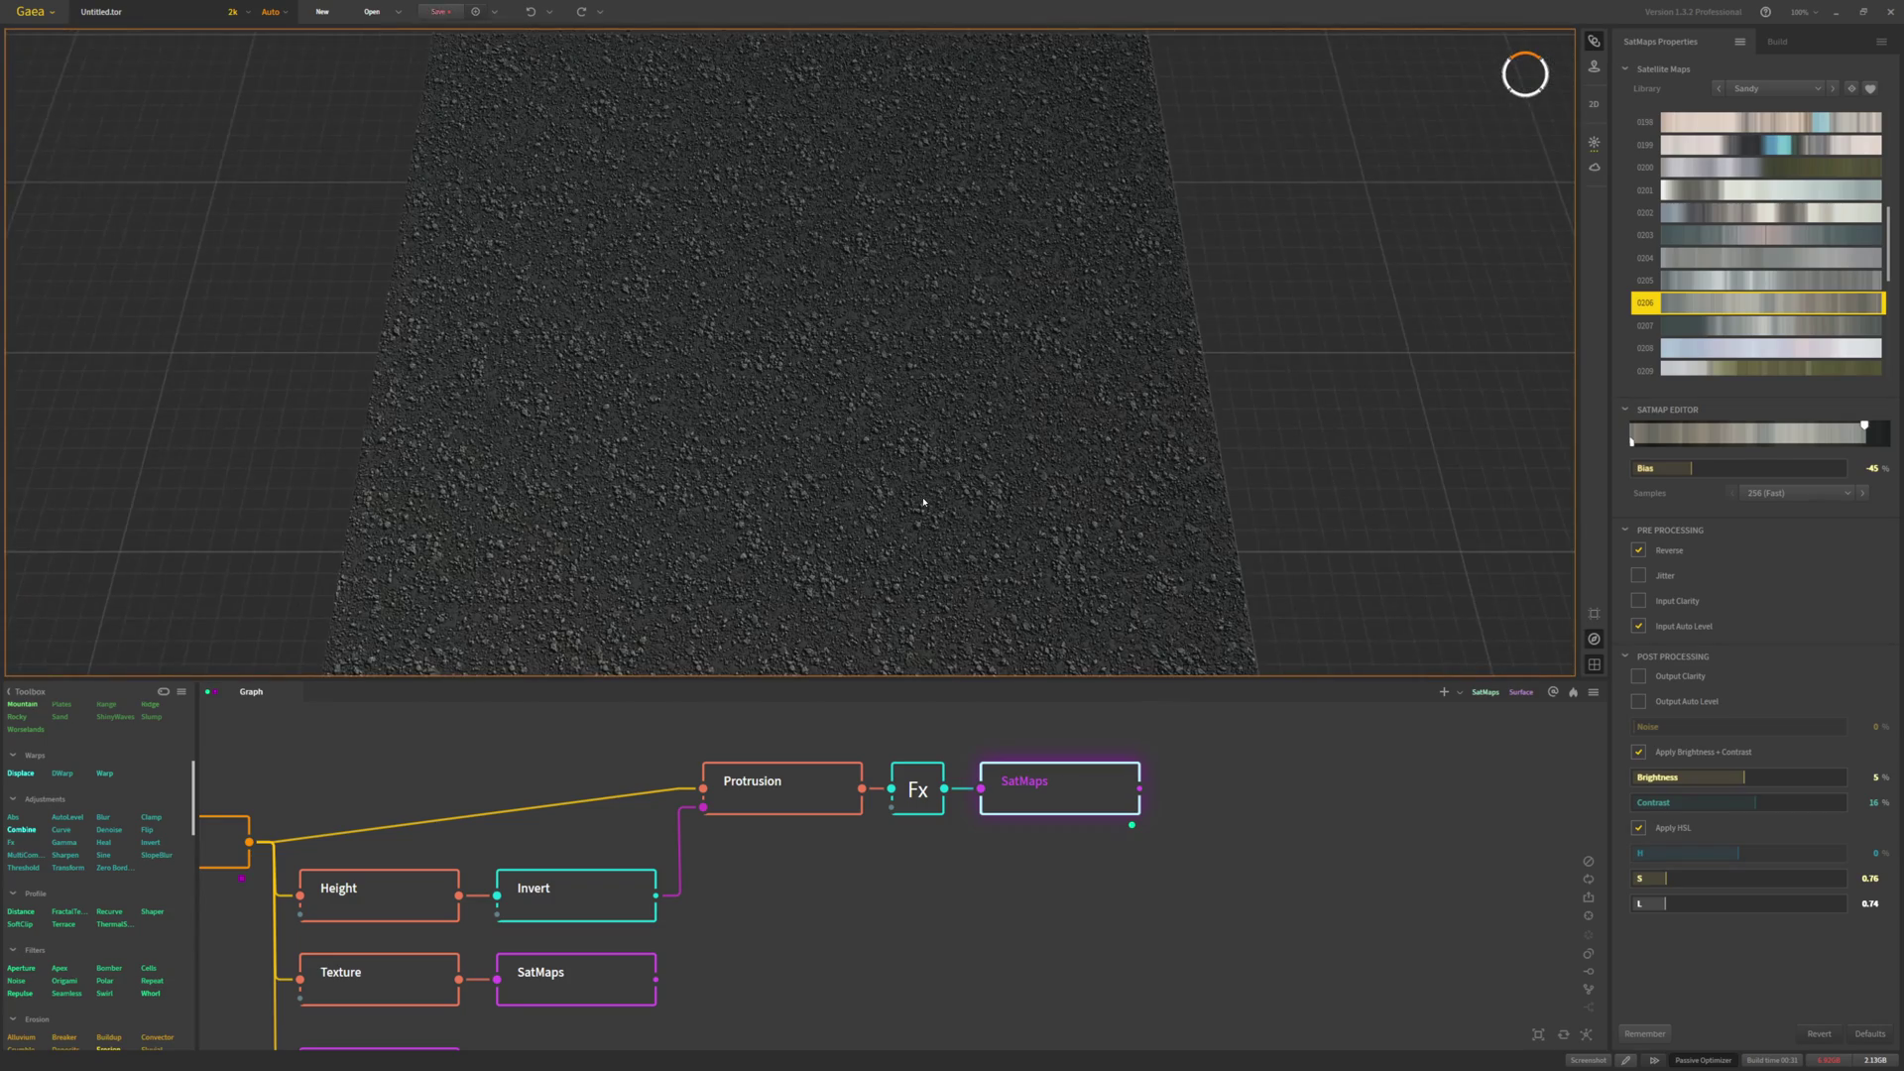
pyautogui.click(614, 995)
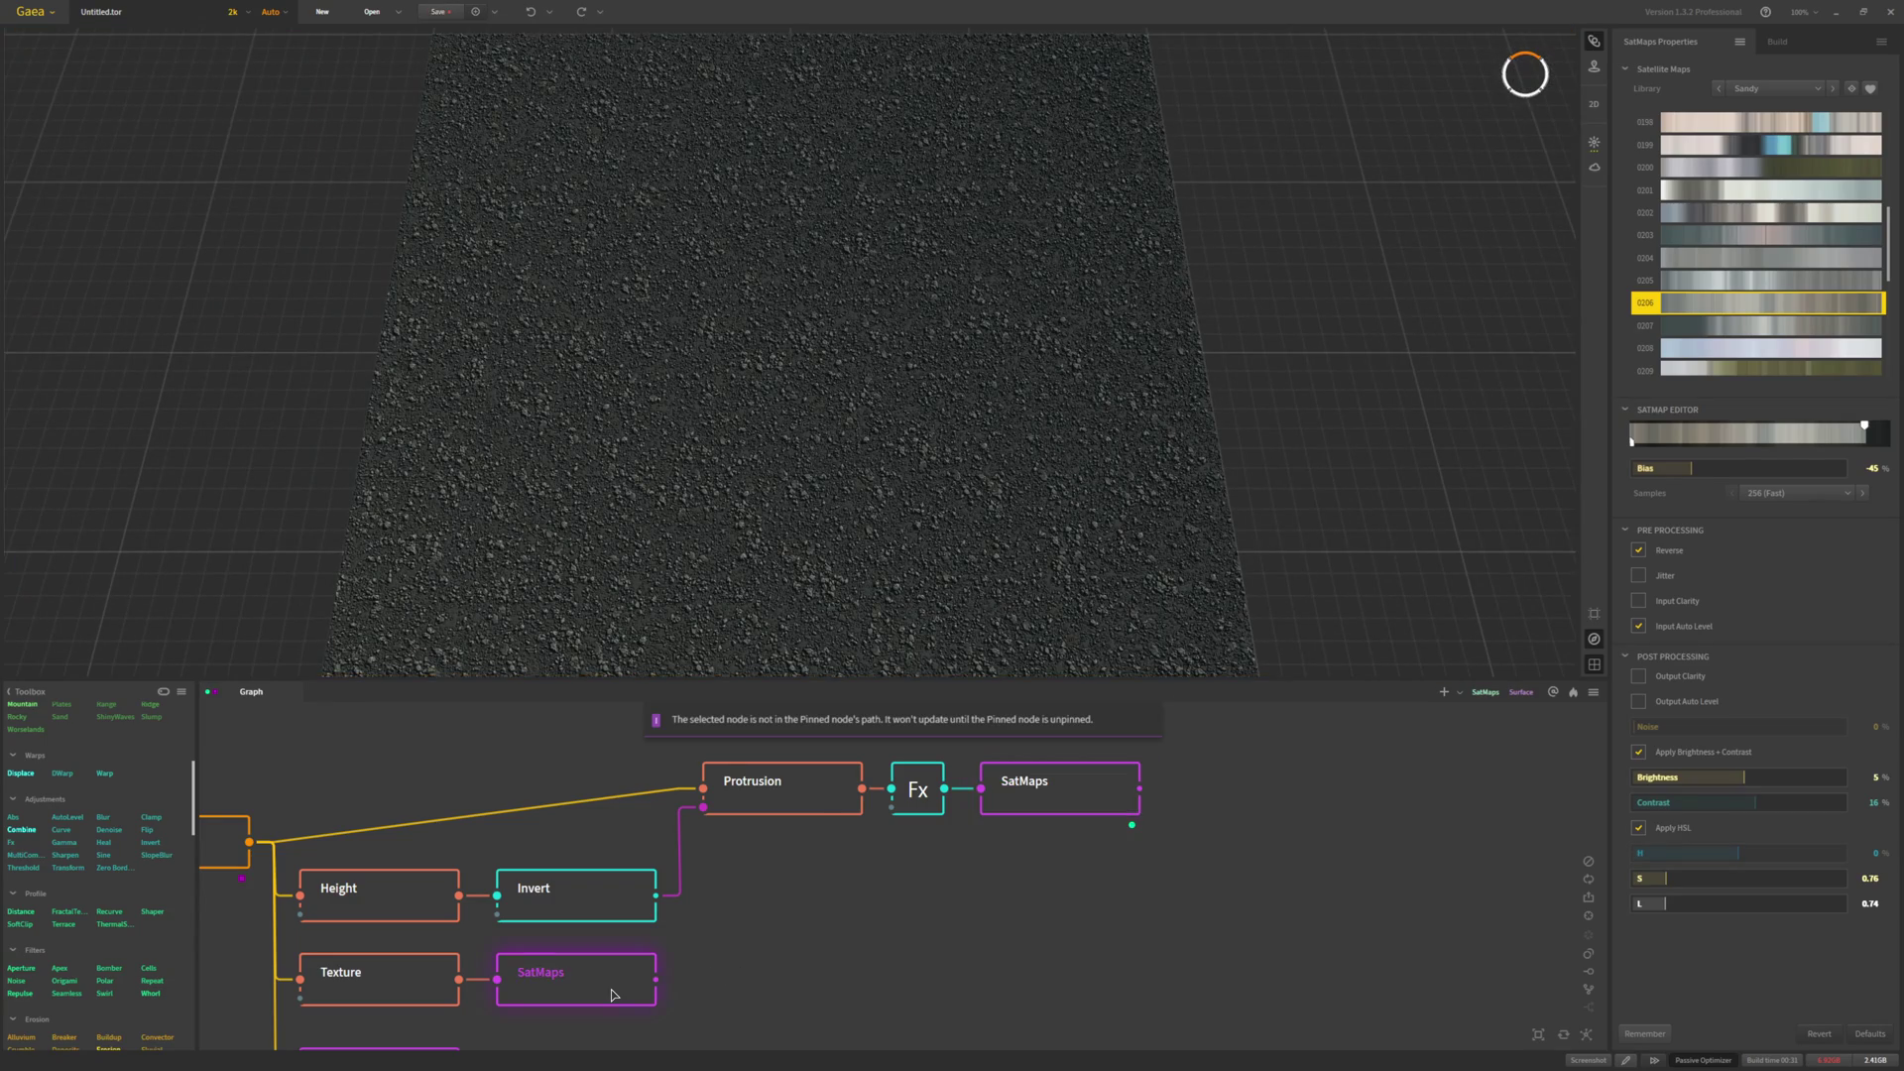
pyautogui.click(1063, 793)
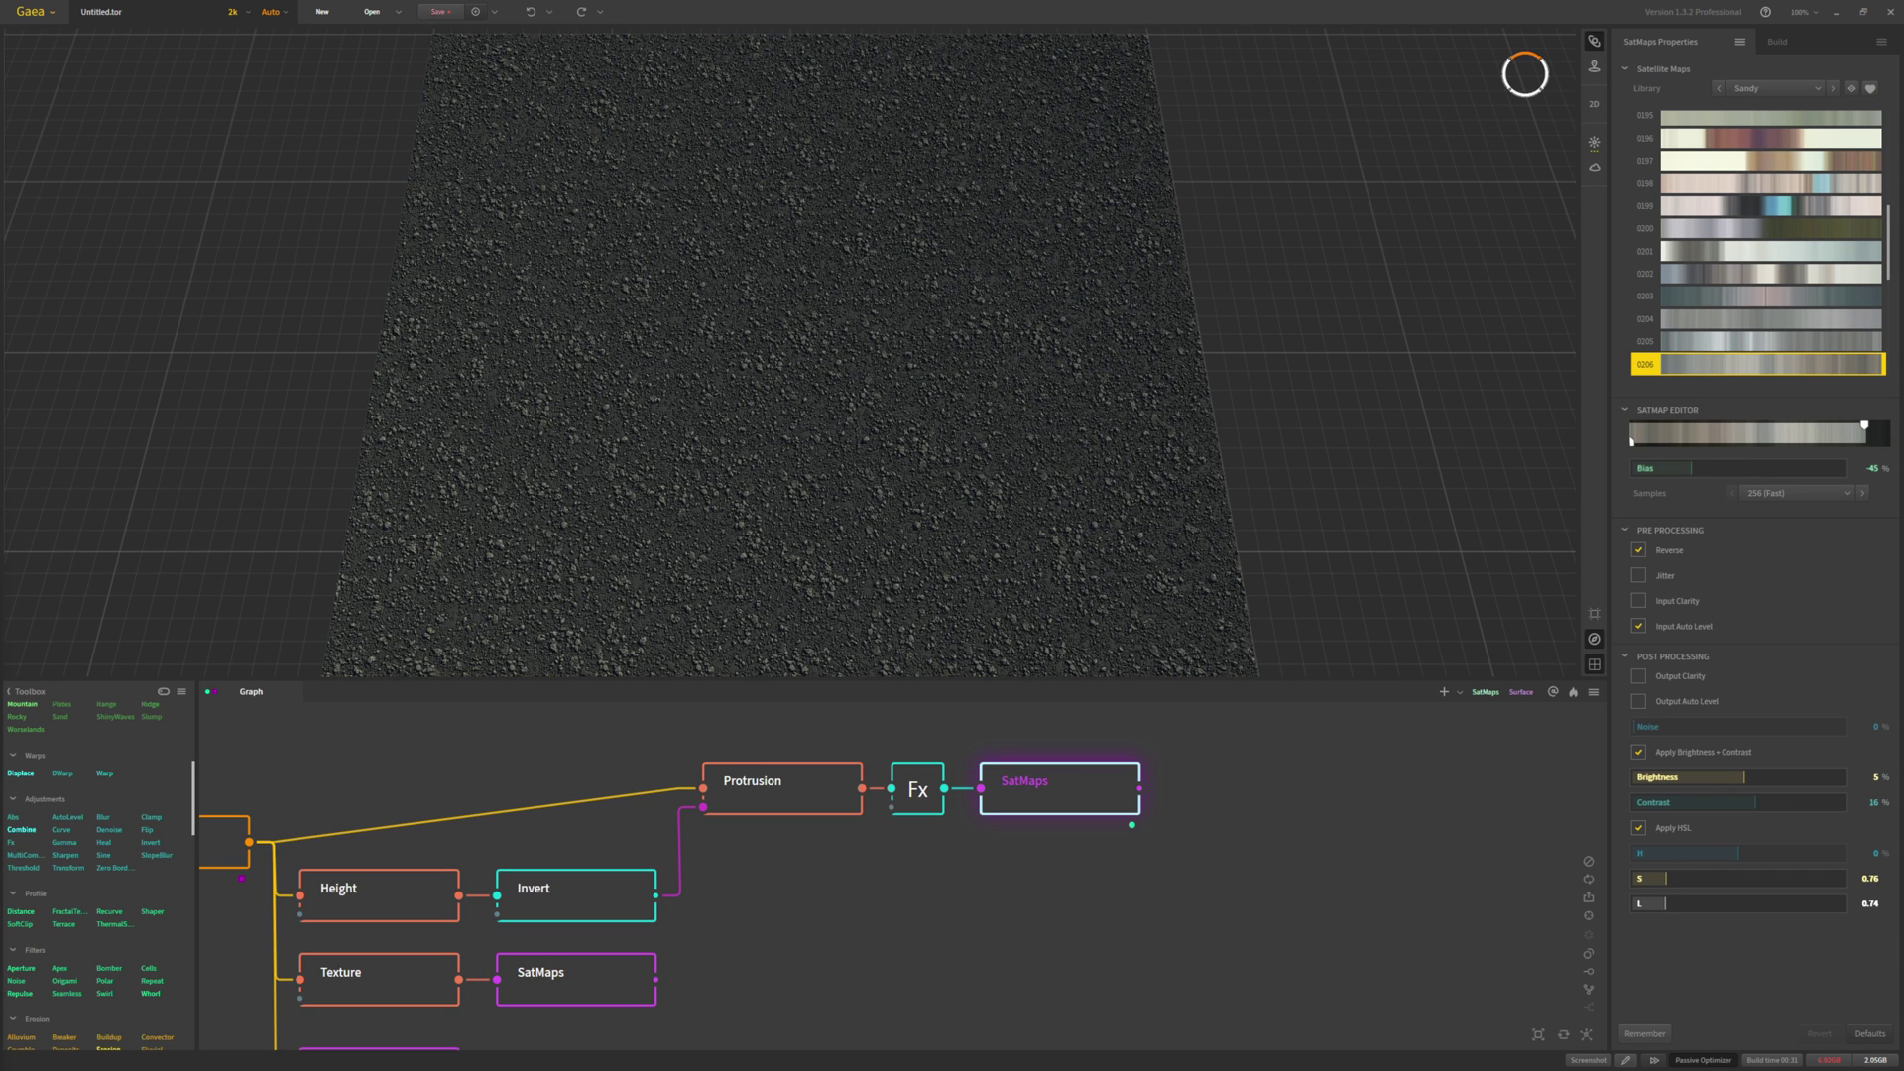
# Browse the available nodes and add a Combine node to the graph below the Fx-driven SatMaps
pyautogui.scroll(-2, 73, 887)
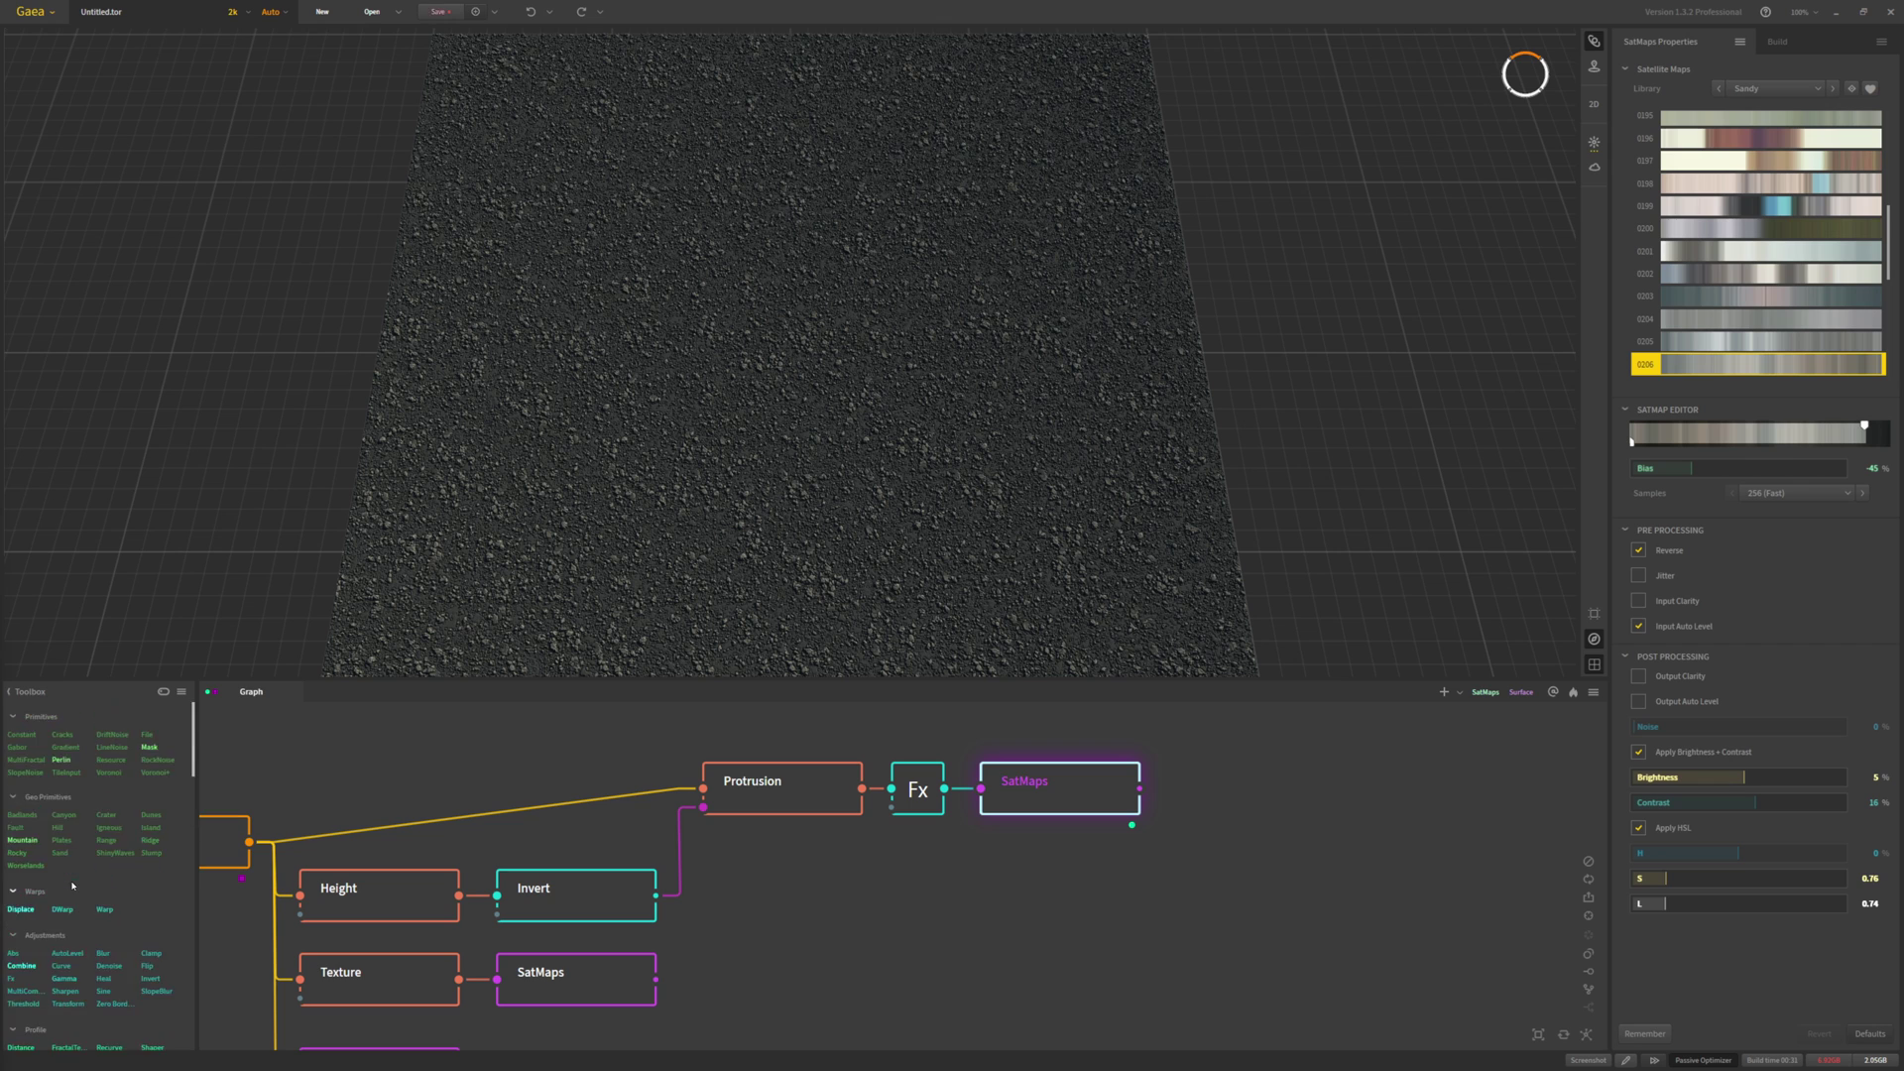
pyautogui.scroll(-8, 72, 887)
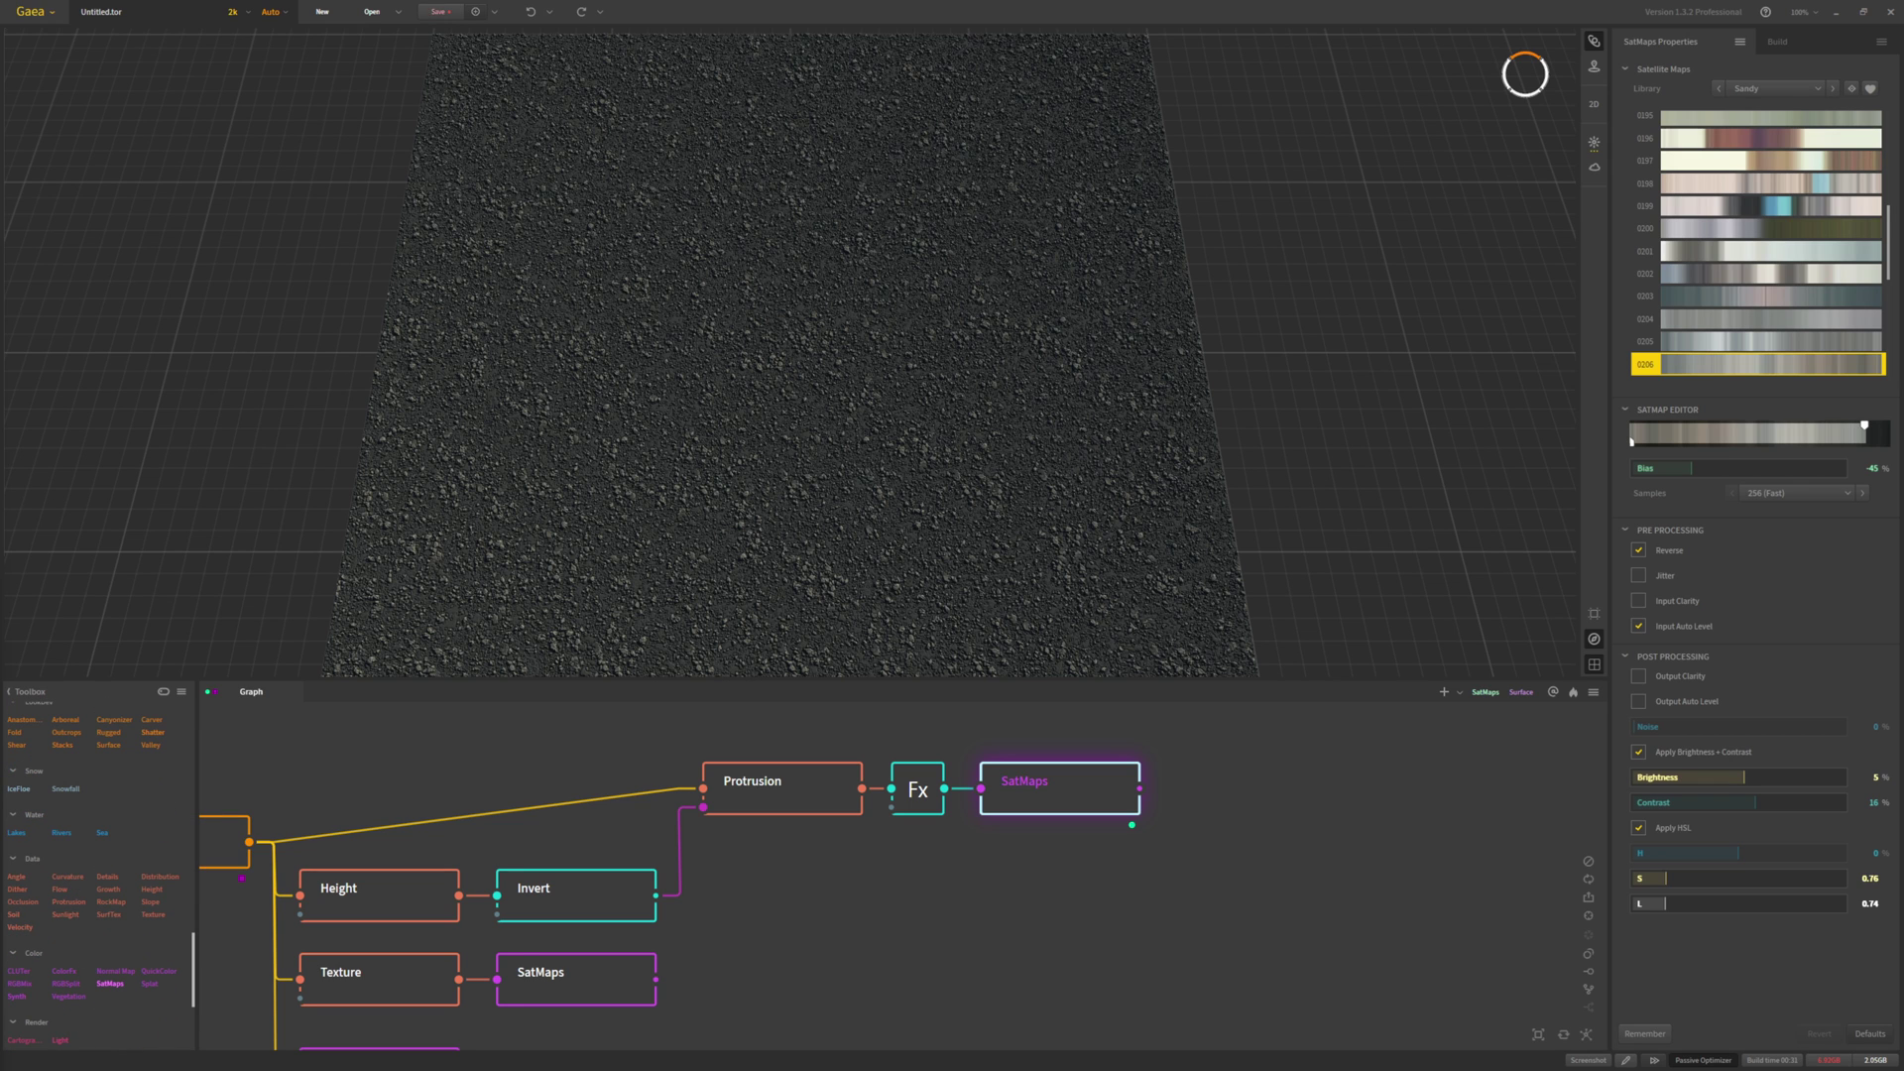
pyautogui.scroll(-3, 45, 876)
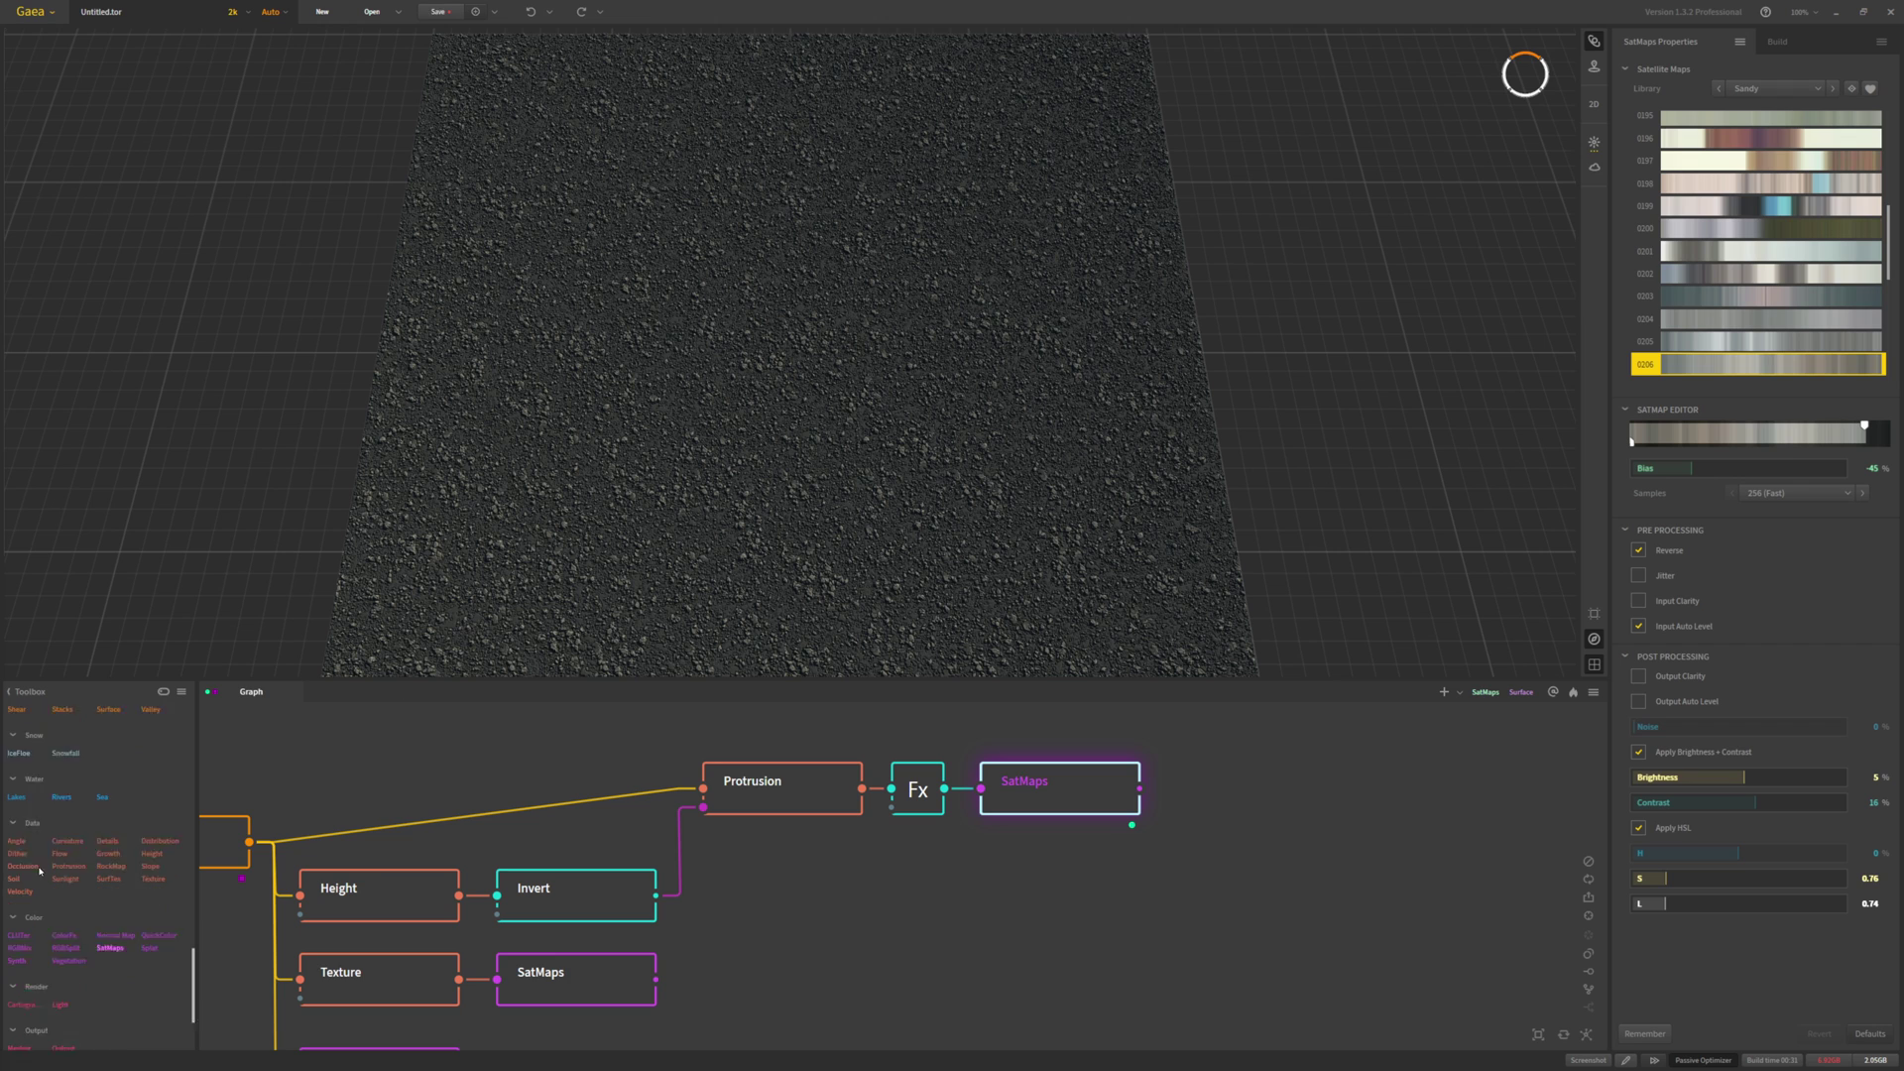
pyautogui.scroll(12, 64, 901)
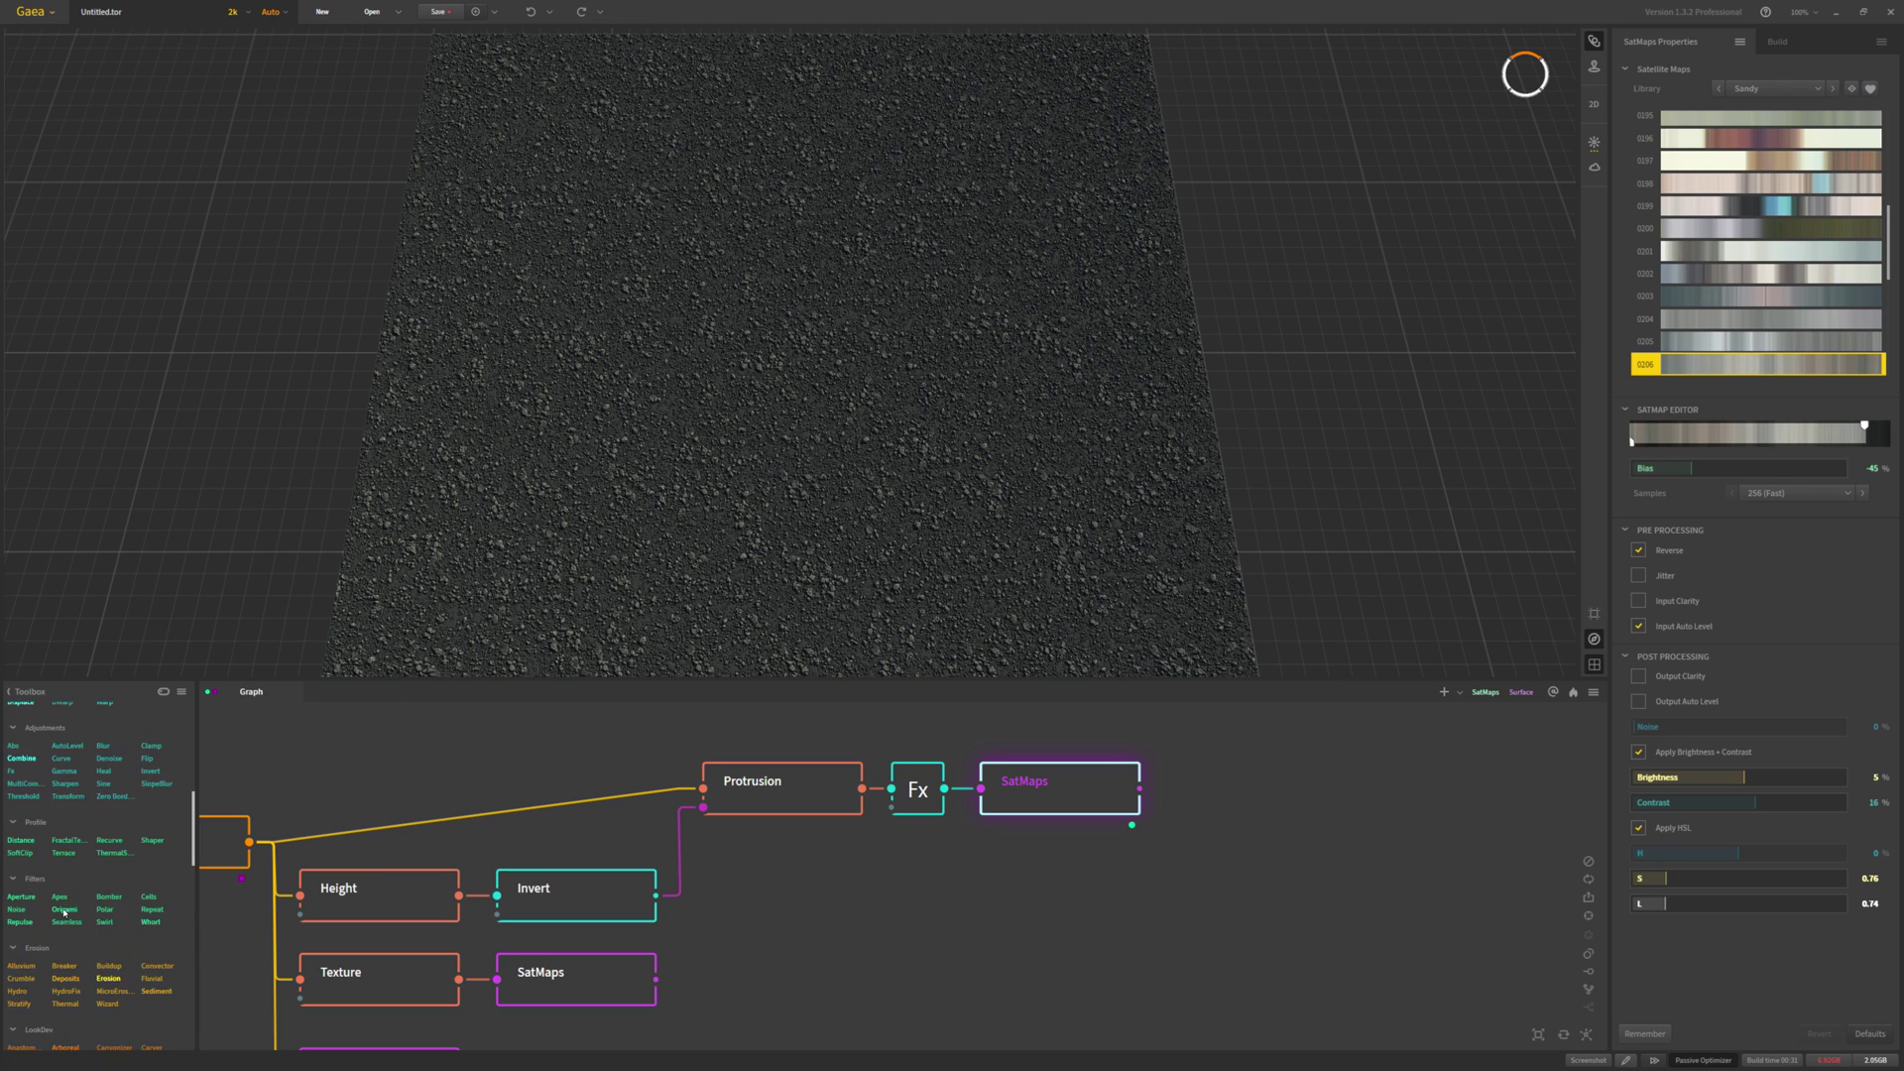
pyautogui.scroll(-12, 62, 910)
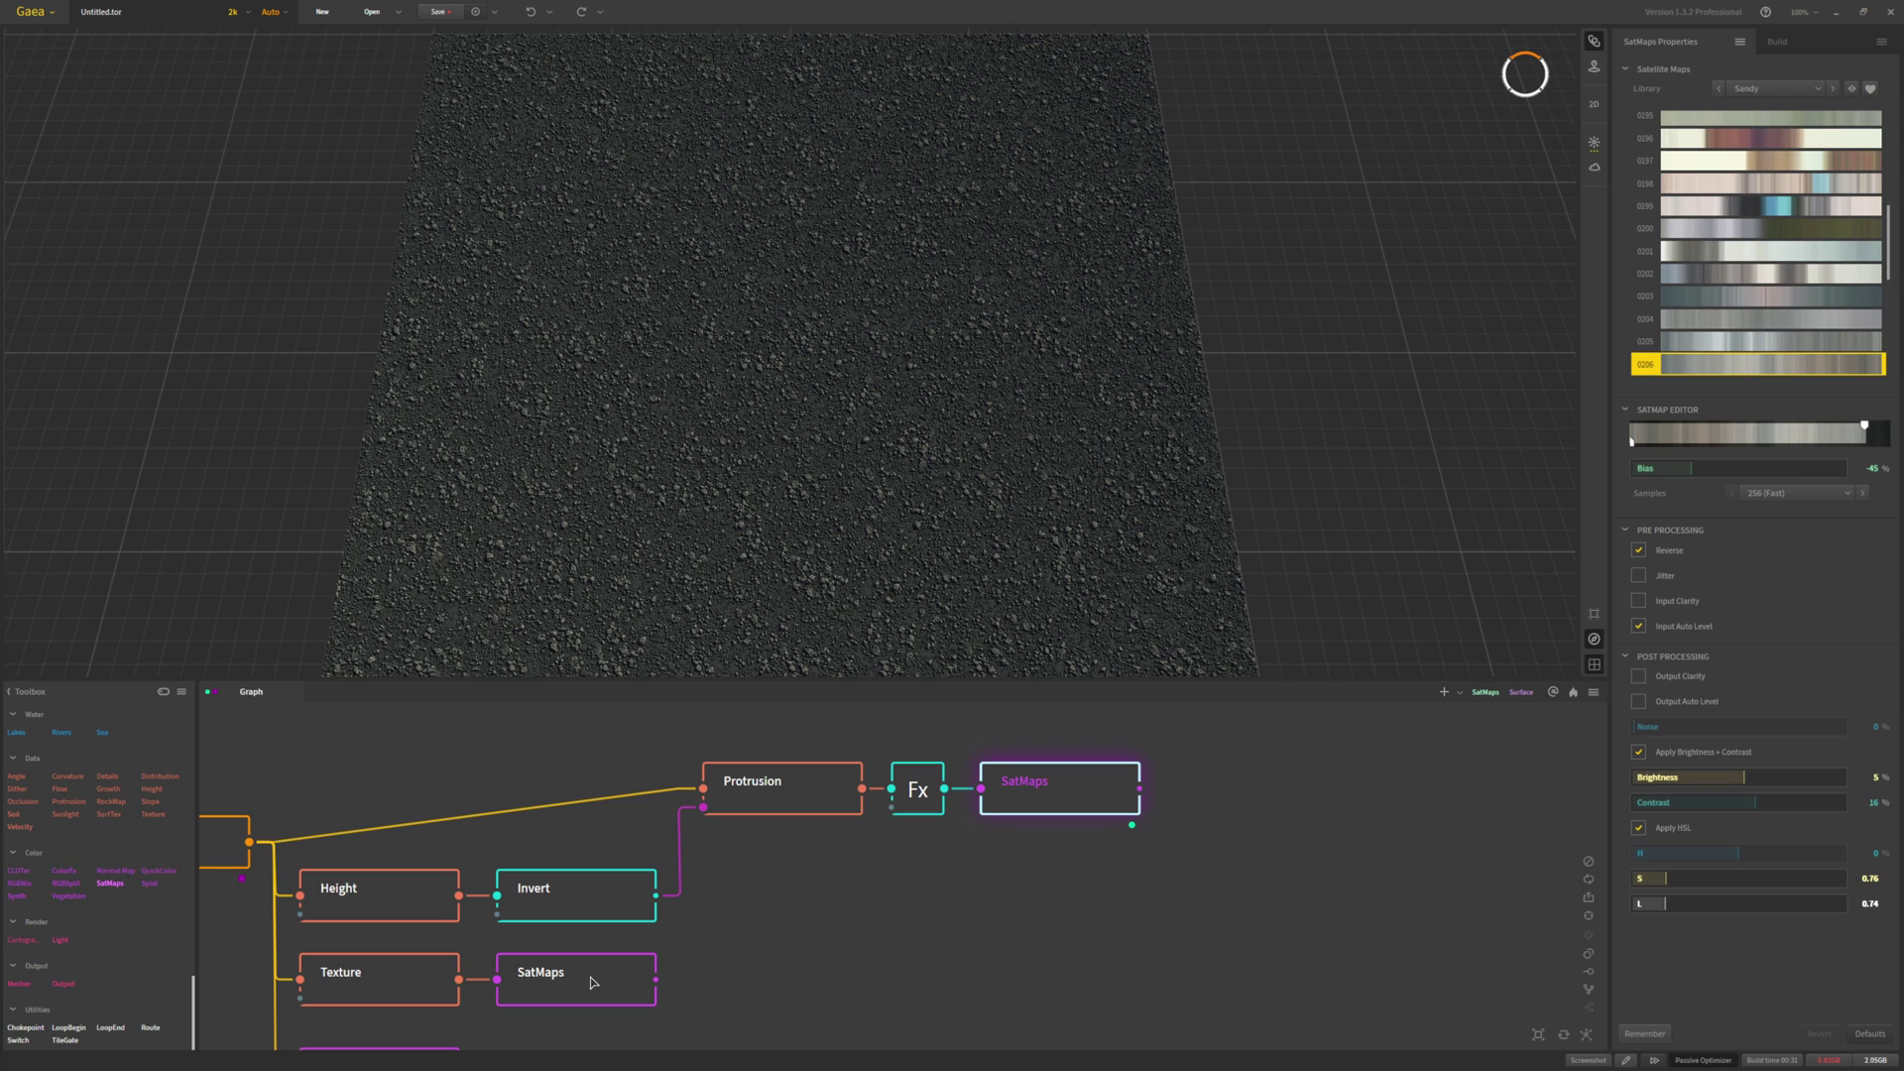
pyautogui.click(1059, 886)
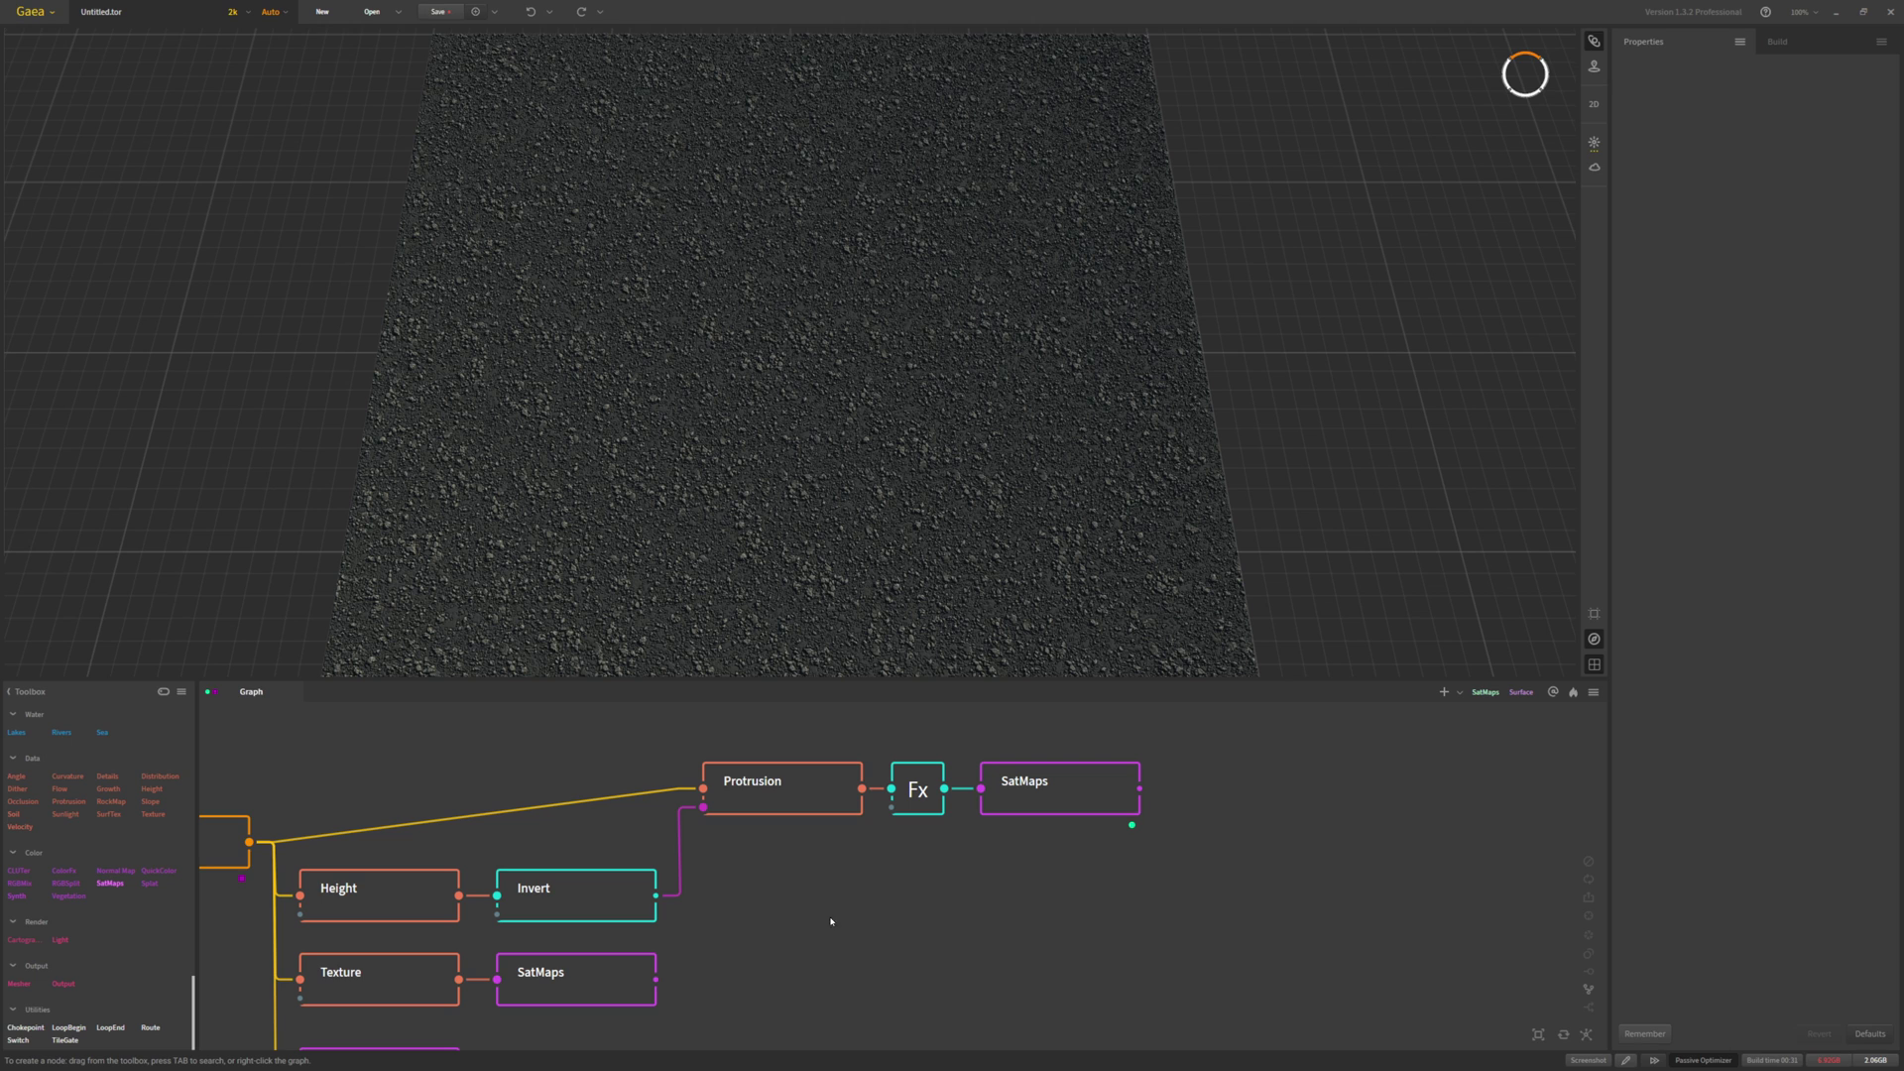
pyautogui.press('c')
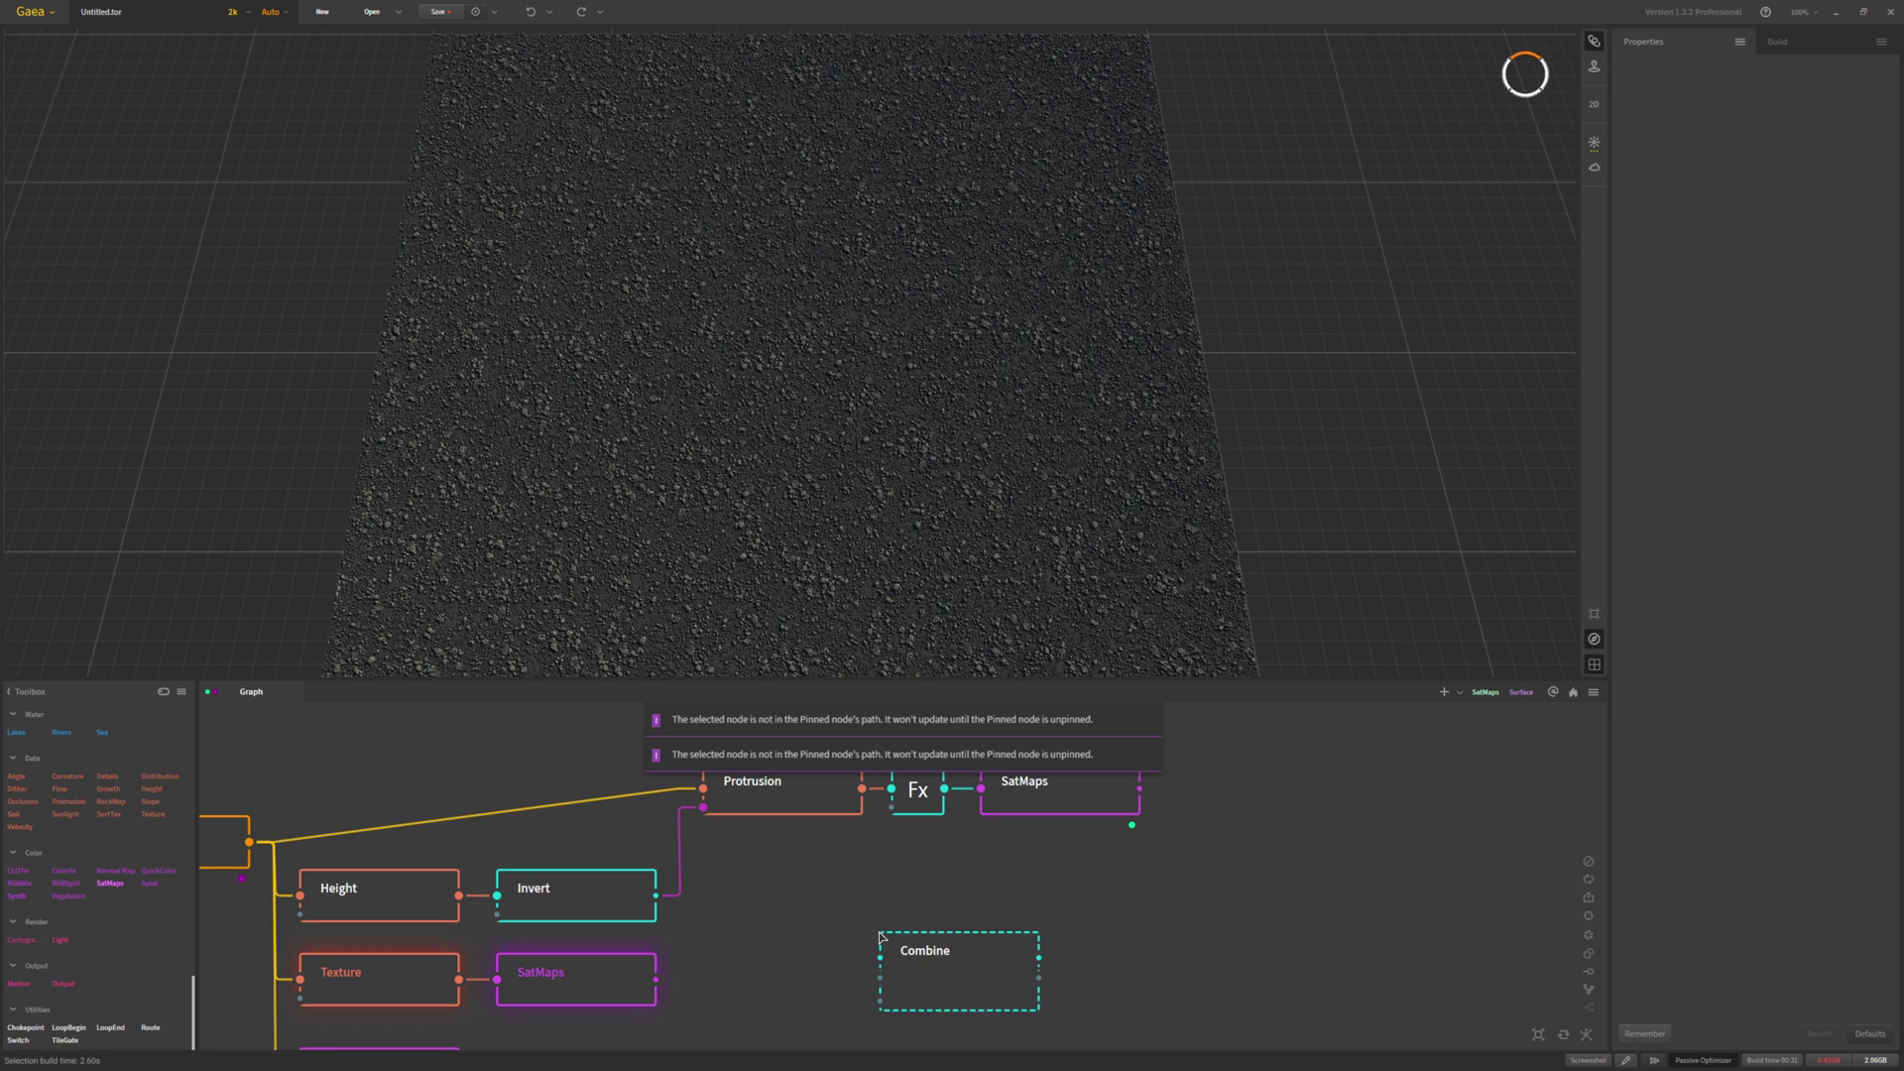
# Connect the Fx-driven SatMaps and Texture's SatMaps to the two Combine inputs, and place Combine lower beside the Texture branch
pyautogui.moveTo(971, 952); pyautogui.dragTo(1143, 793)
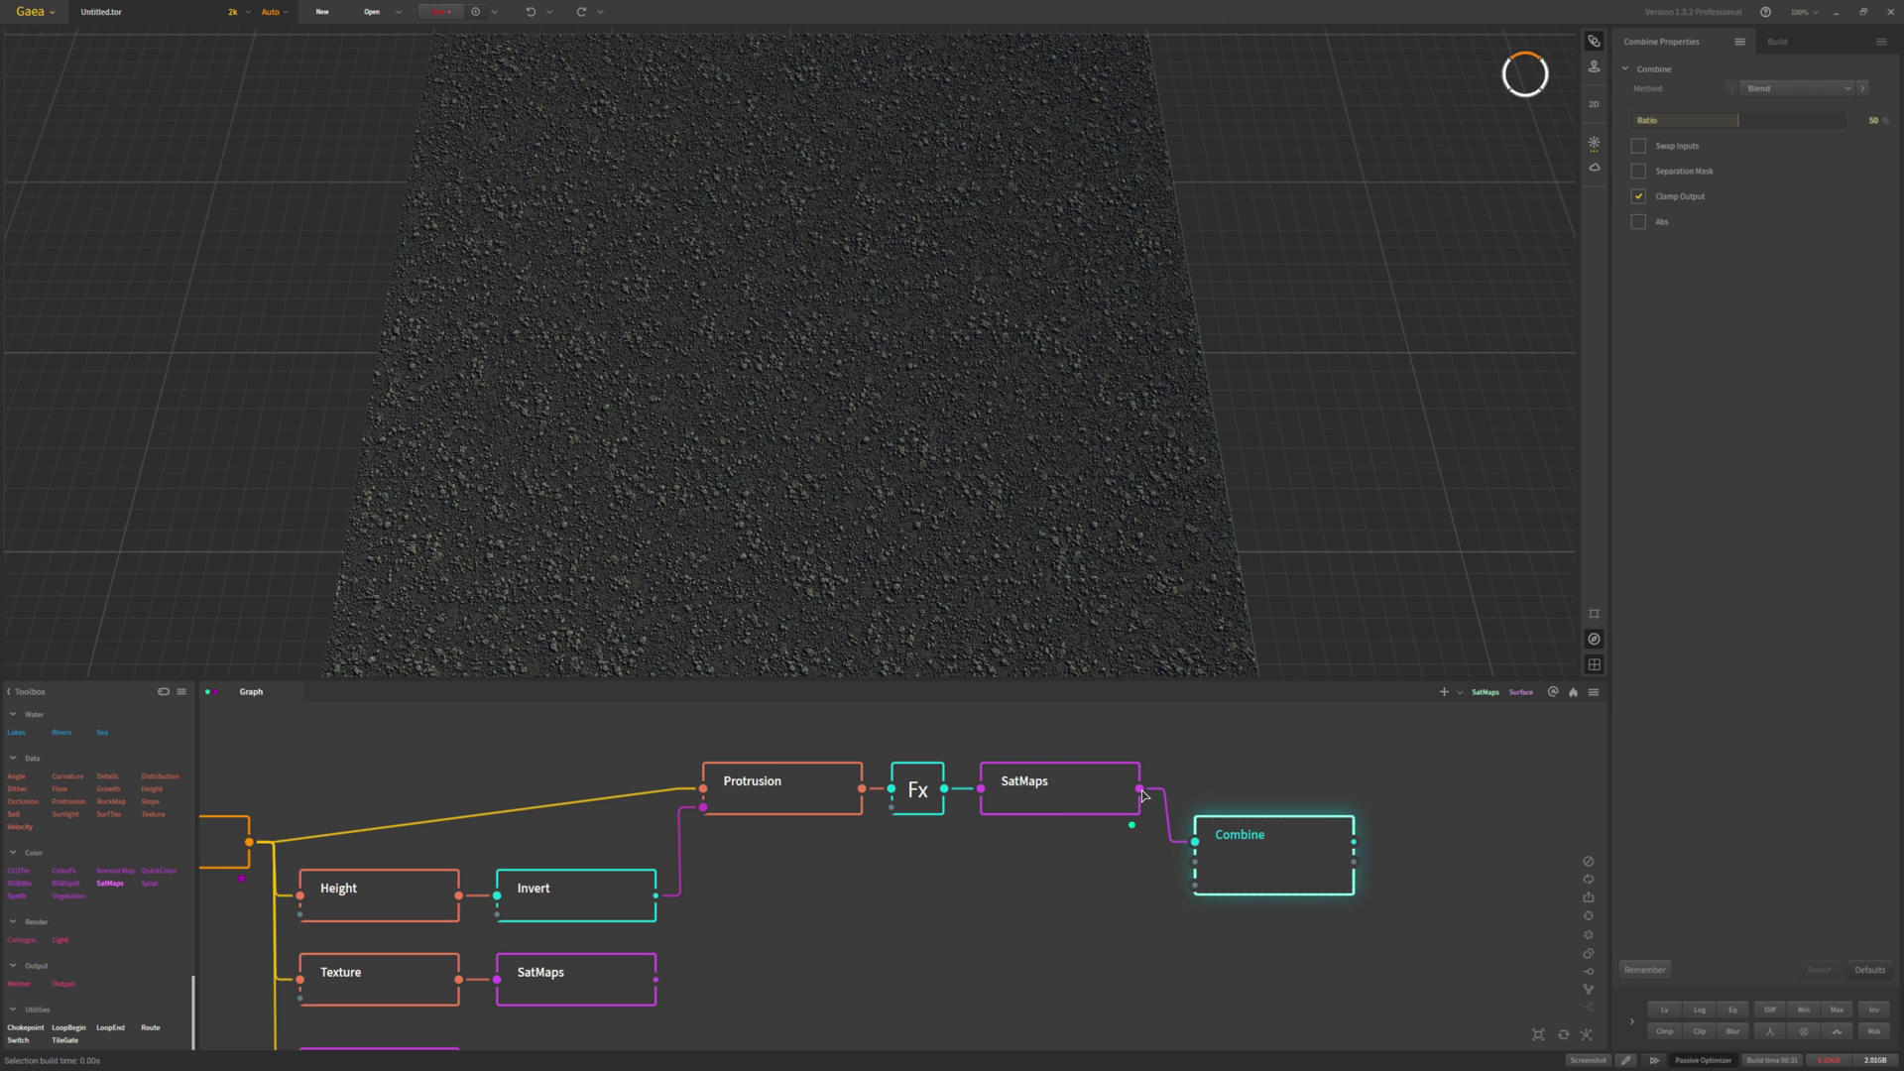
pyautogui.moveTo(1195, 862); pyautogui.dragTo(658, 979)
pyautogui.scroll(-3, 781, 898)
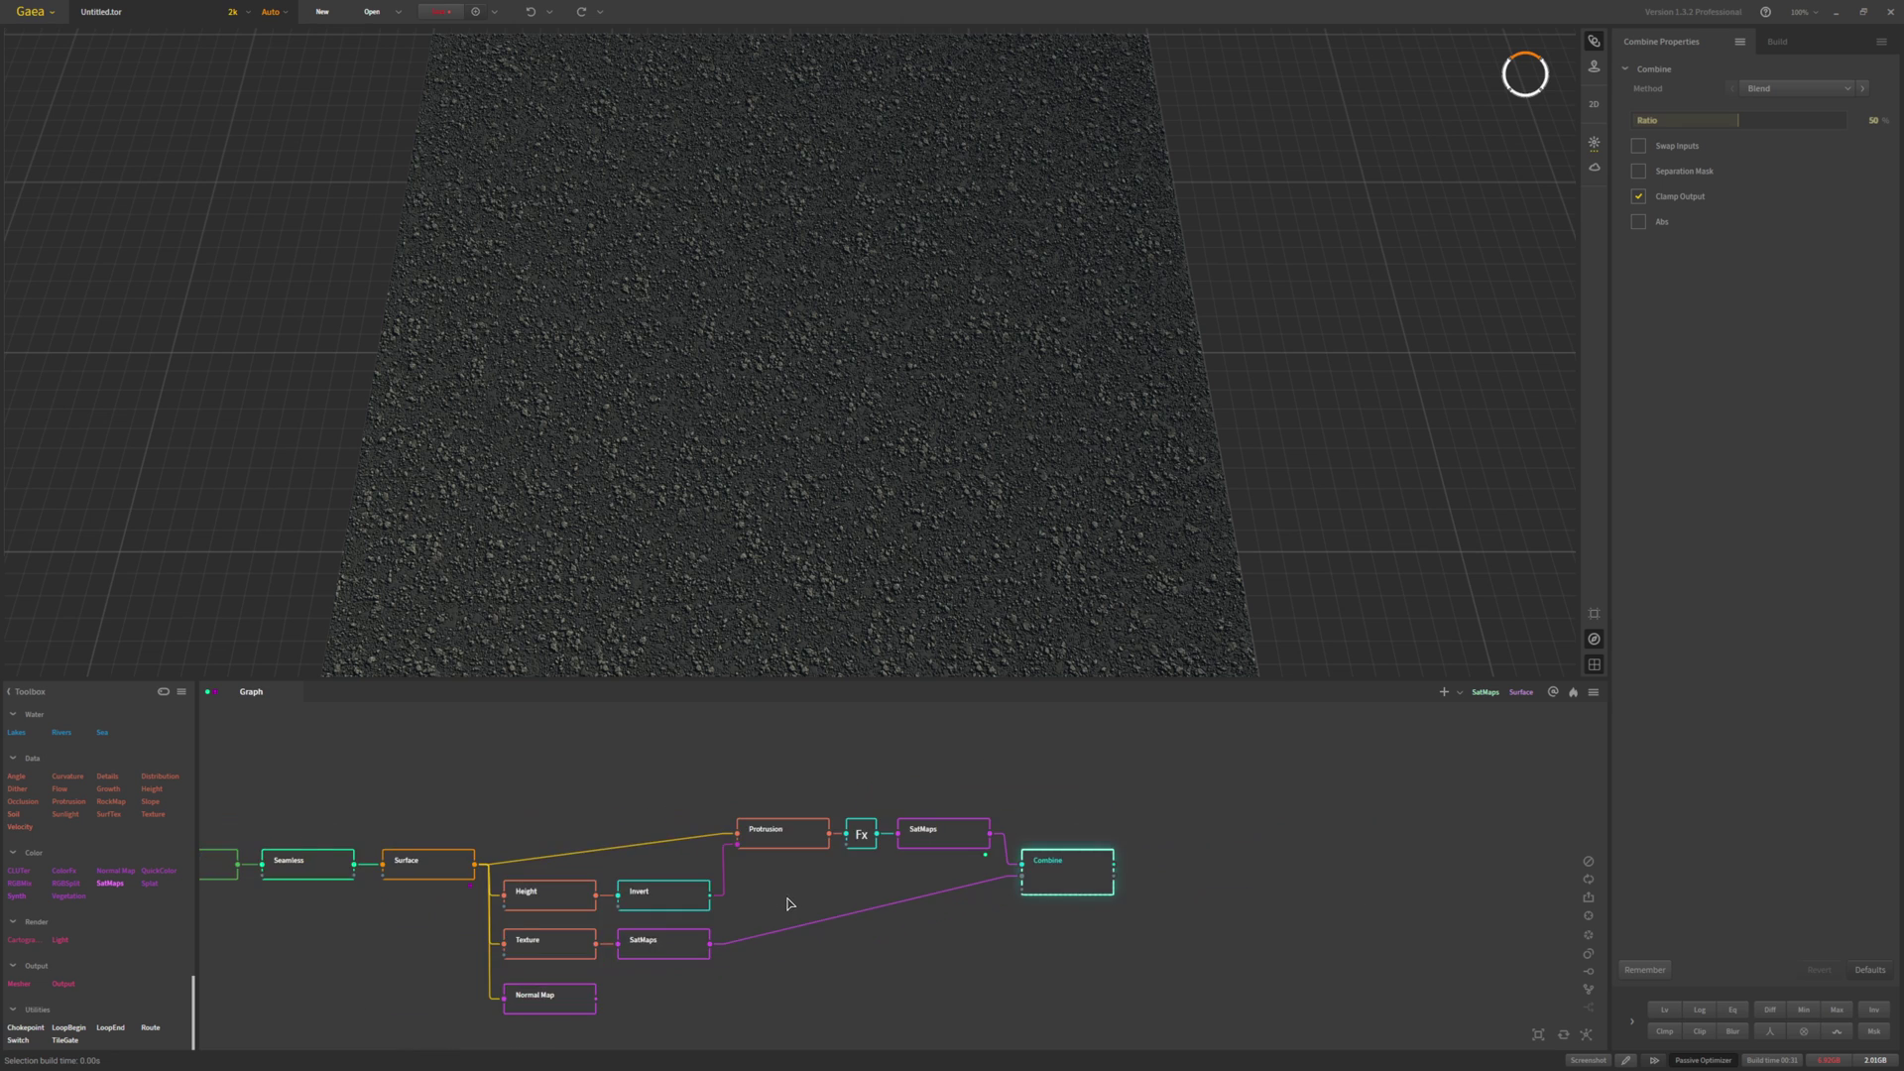
pyautogui.moveTo(783, 900); pyautogui.dragTo(856, 855, button='middle')
pyautogui.scroll(3, 857, 855)
pyautogui.moveTo(1283, 816); pyautogui.dragTo(1284, 889)
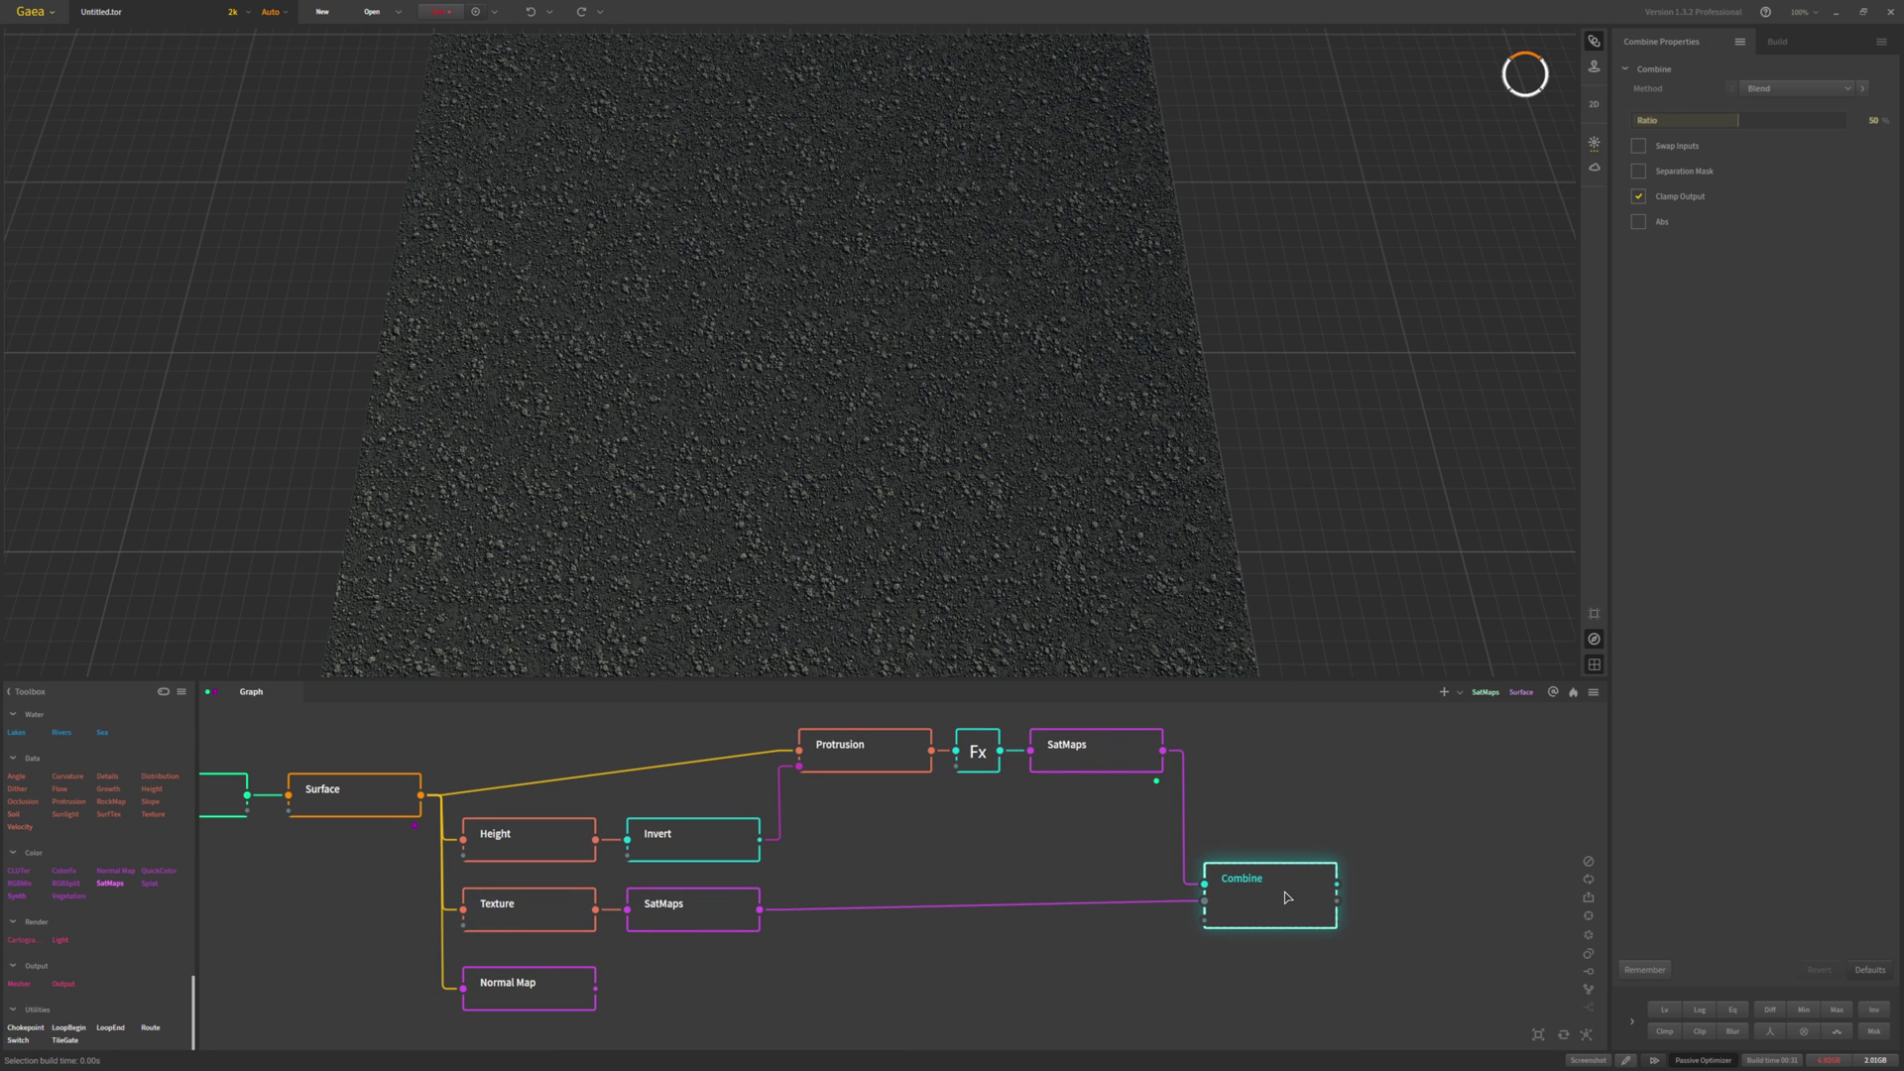
# Set Combine's Ratio to 100% and connect the Height node's output to Combine's mask input
pyautogui.click(1255, 899)
pyautogui.click(1843, 120)
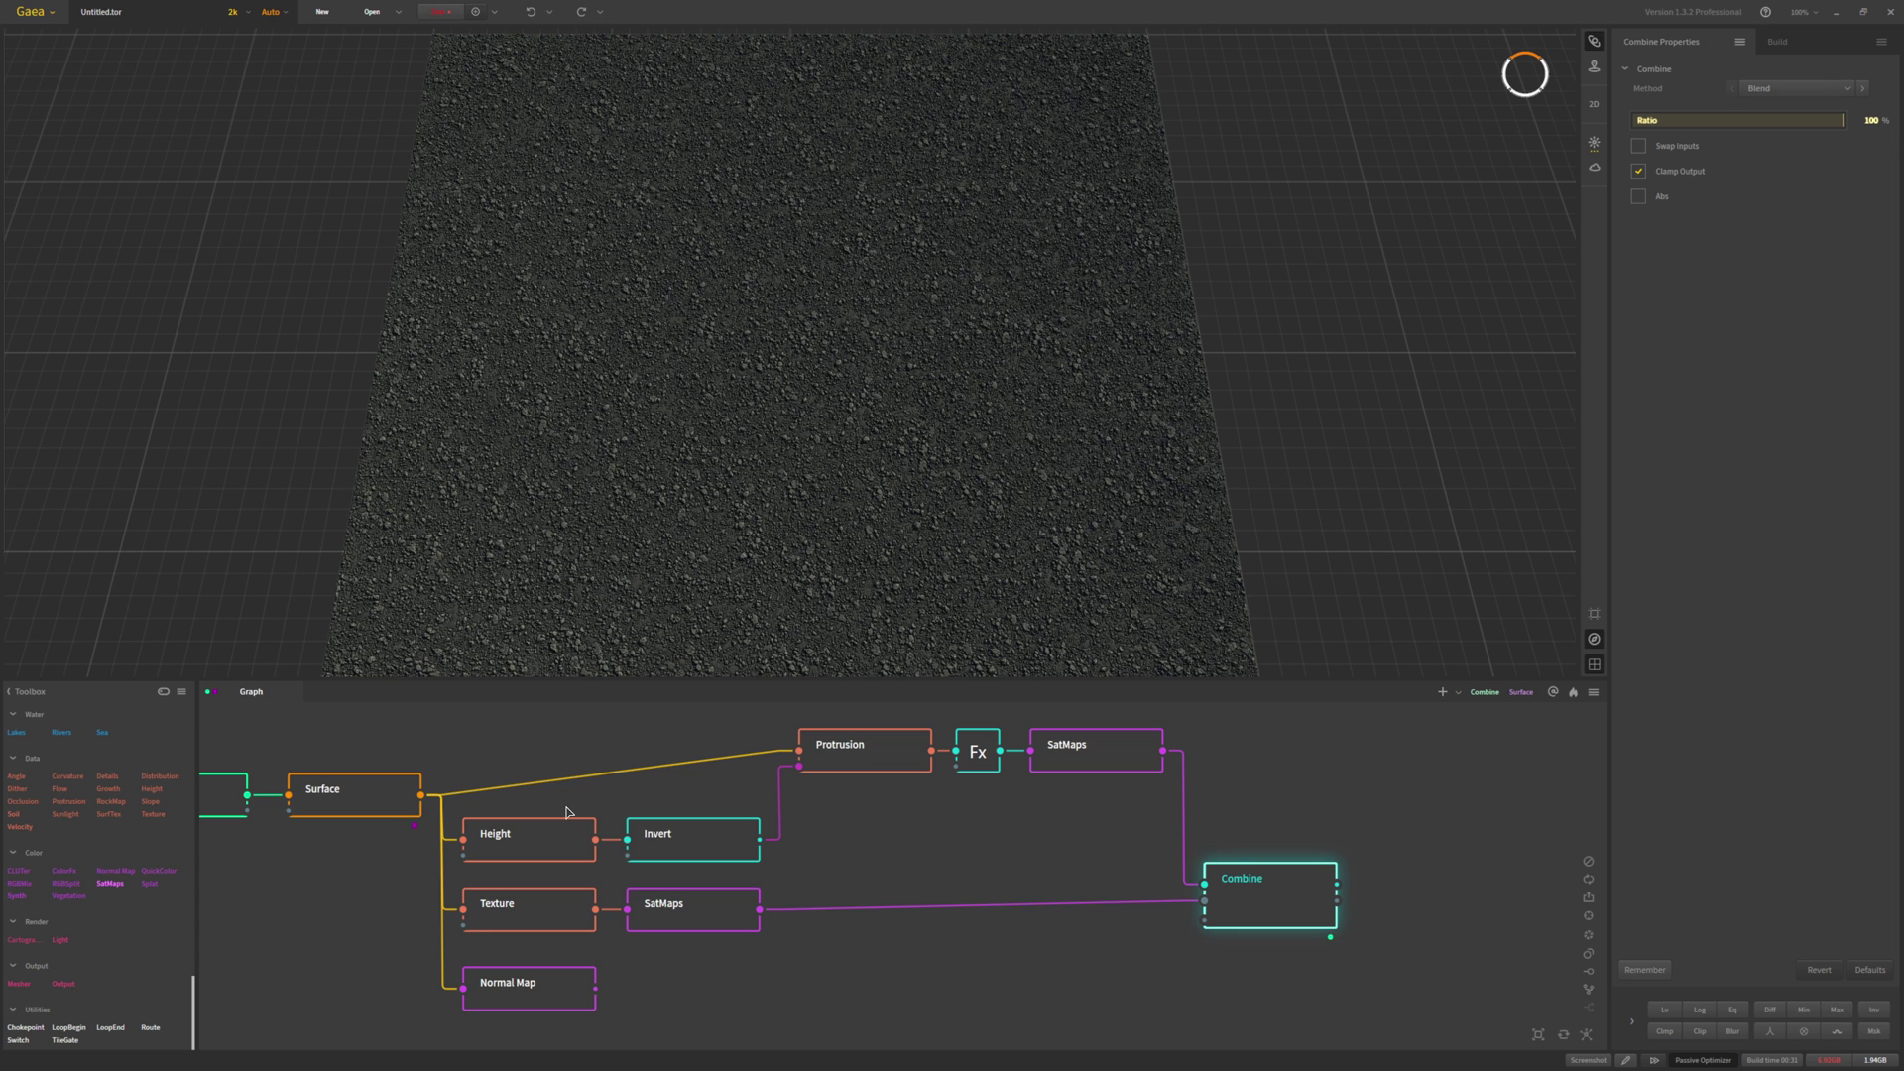
pyautogui.click(553, 844)
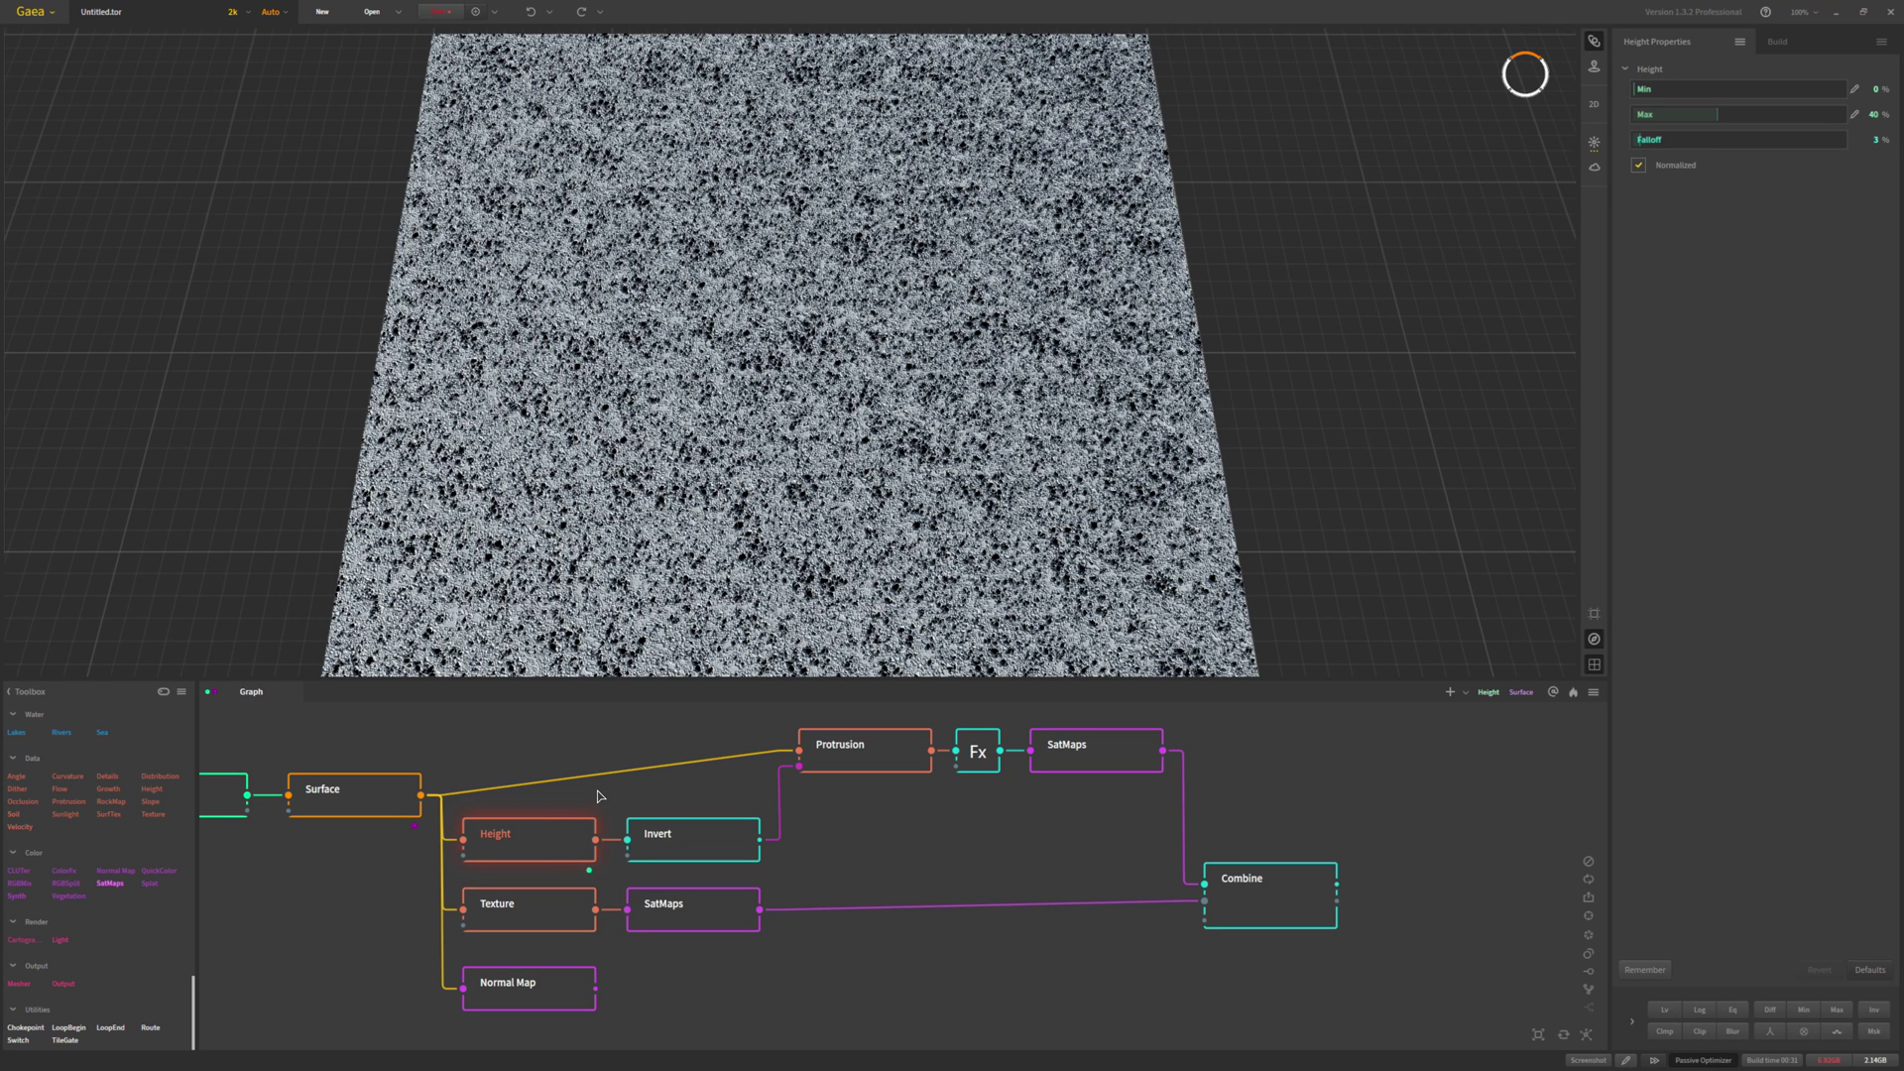
pyautogui.scroll(5, 739, 533)
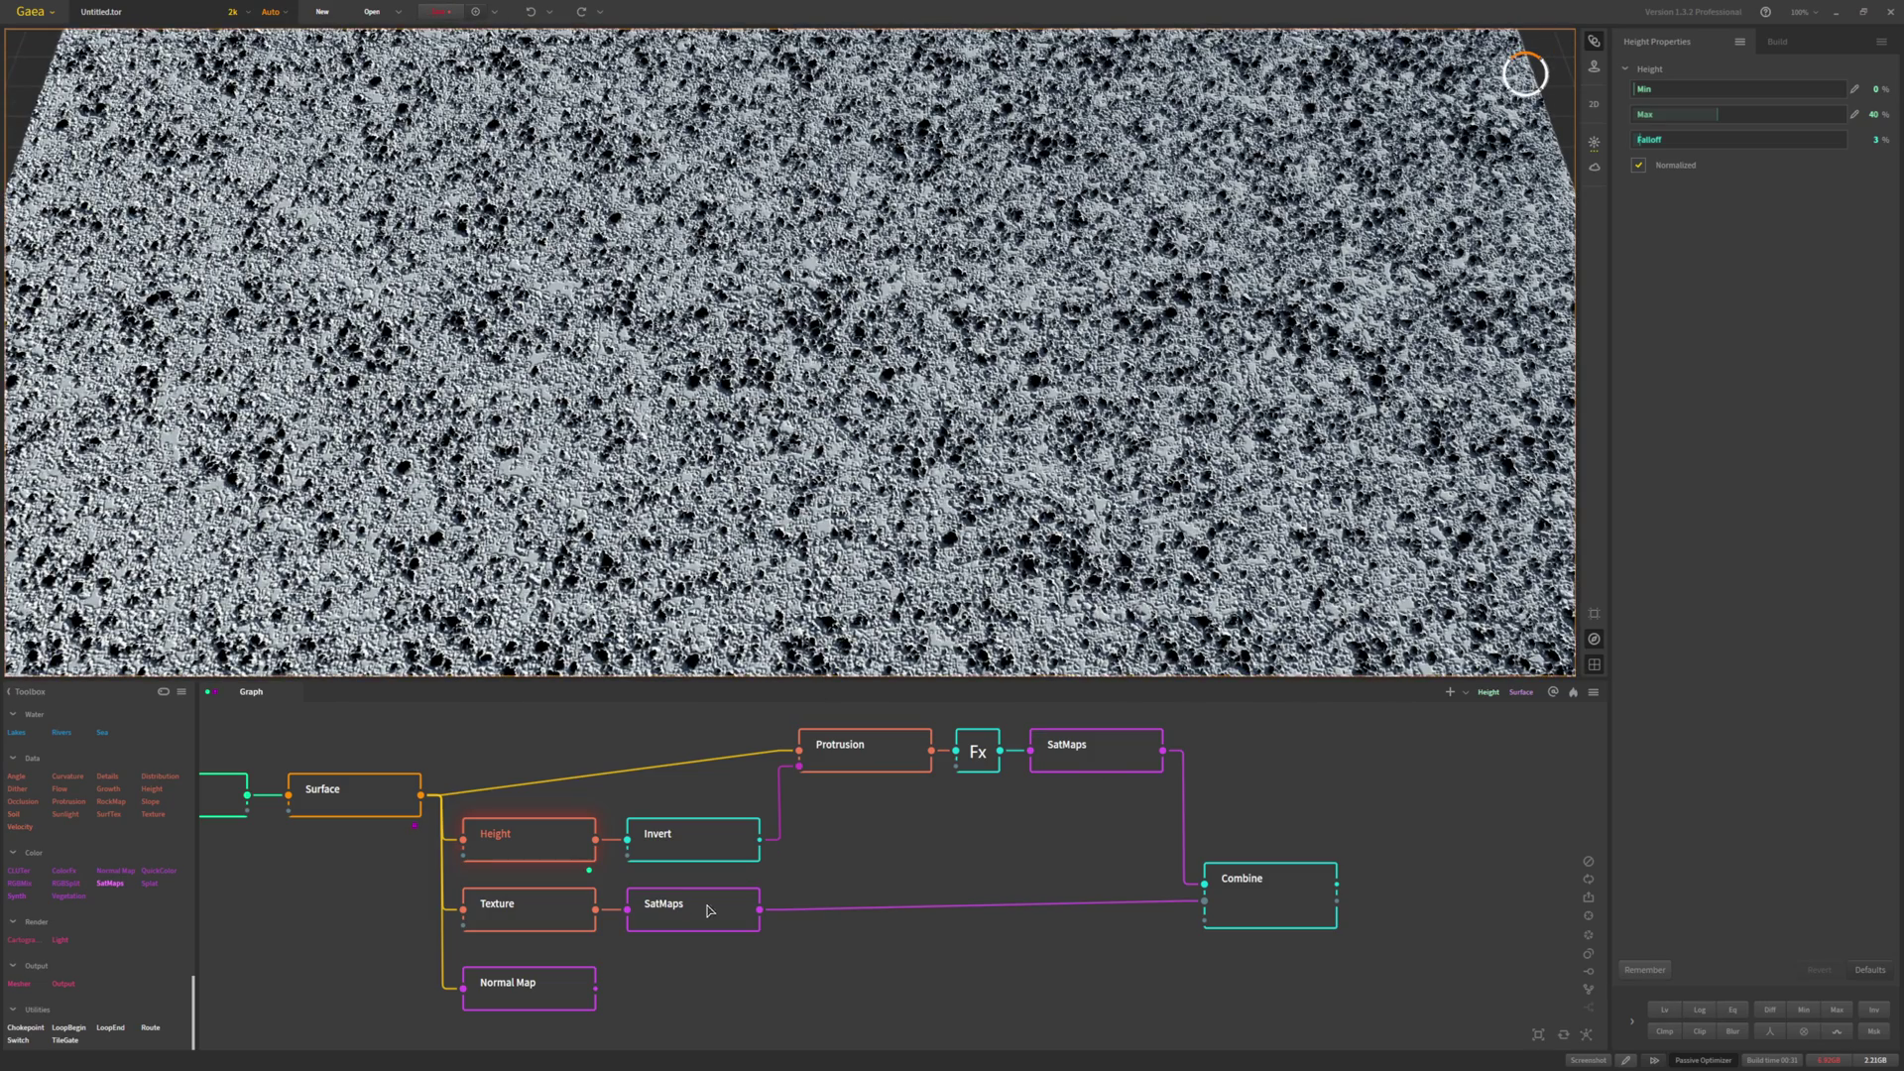
pyautogui.moveTo(1204, 920); pyautogui.dragTo(595, 839)
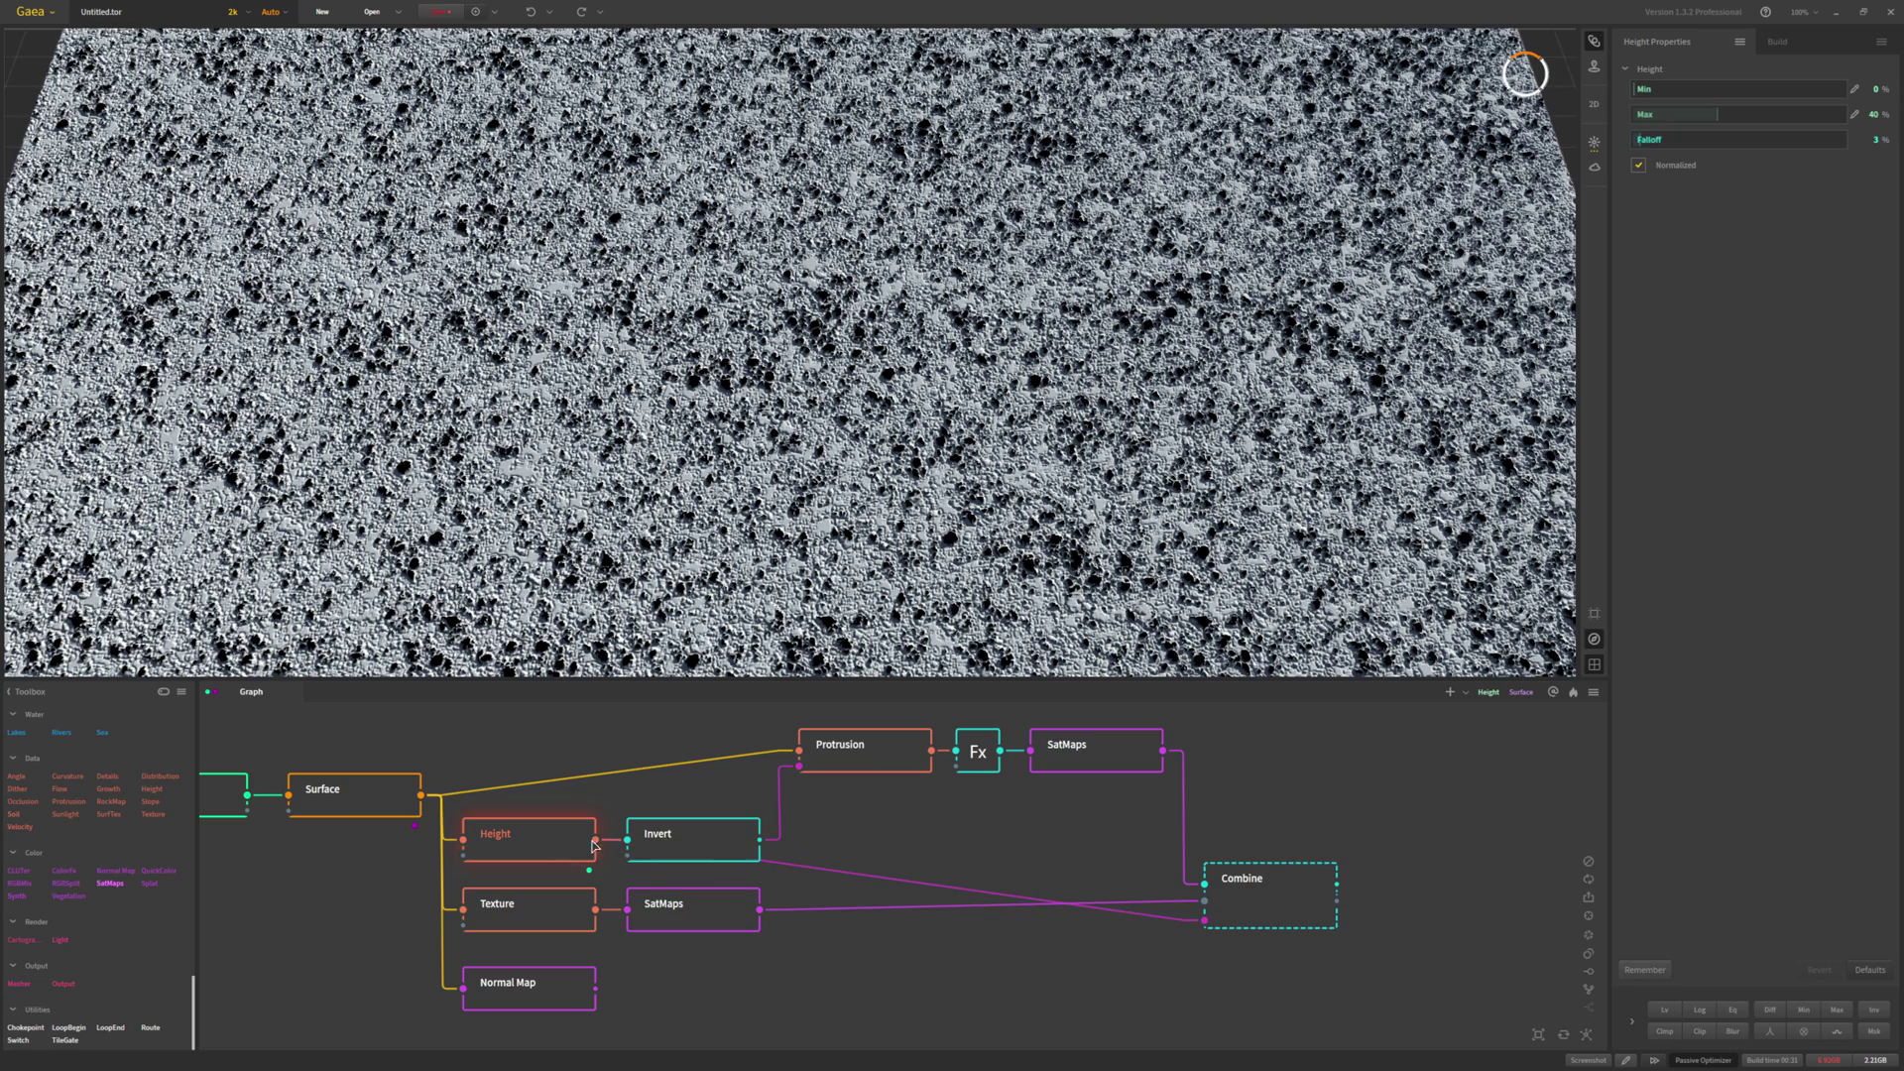
pyautogui.click(1266, 900)
# Examine the masked colour blend on the terrain from near, far and several angles, checking Surface and returning to Combine
pyautogui.scroll(-5, 896, 463)
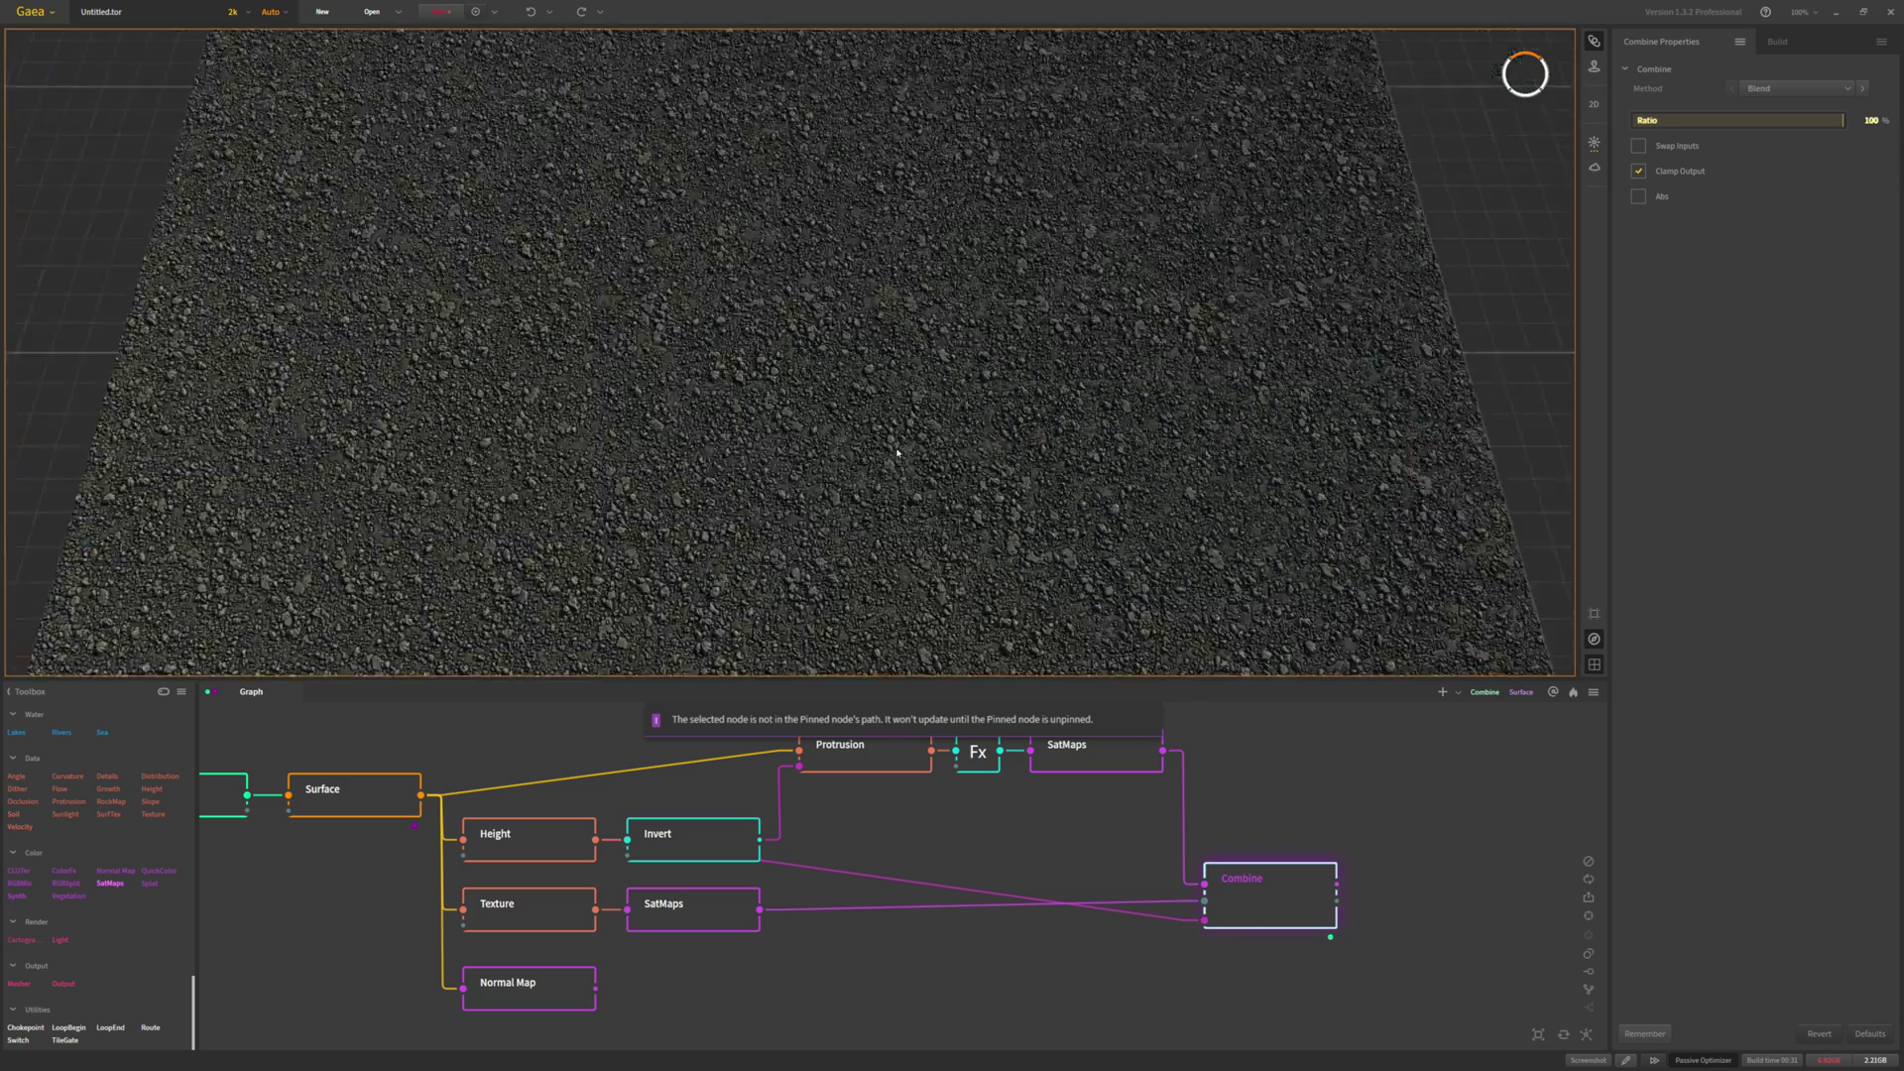
pyautogui.scroll(4, 795, 454)
pyautogui.scroll(4, 796, 462)
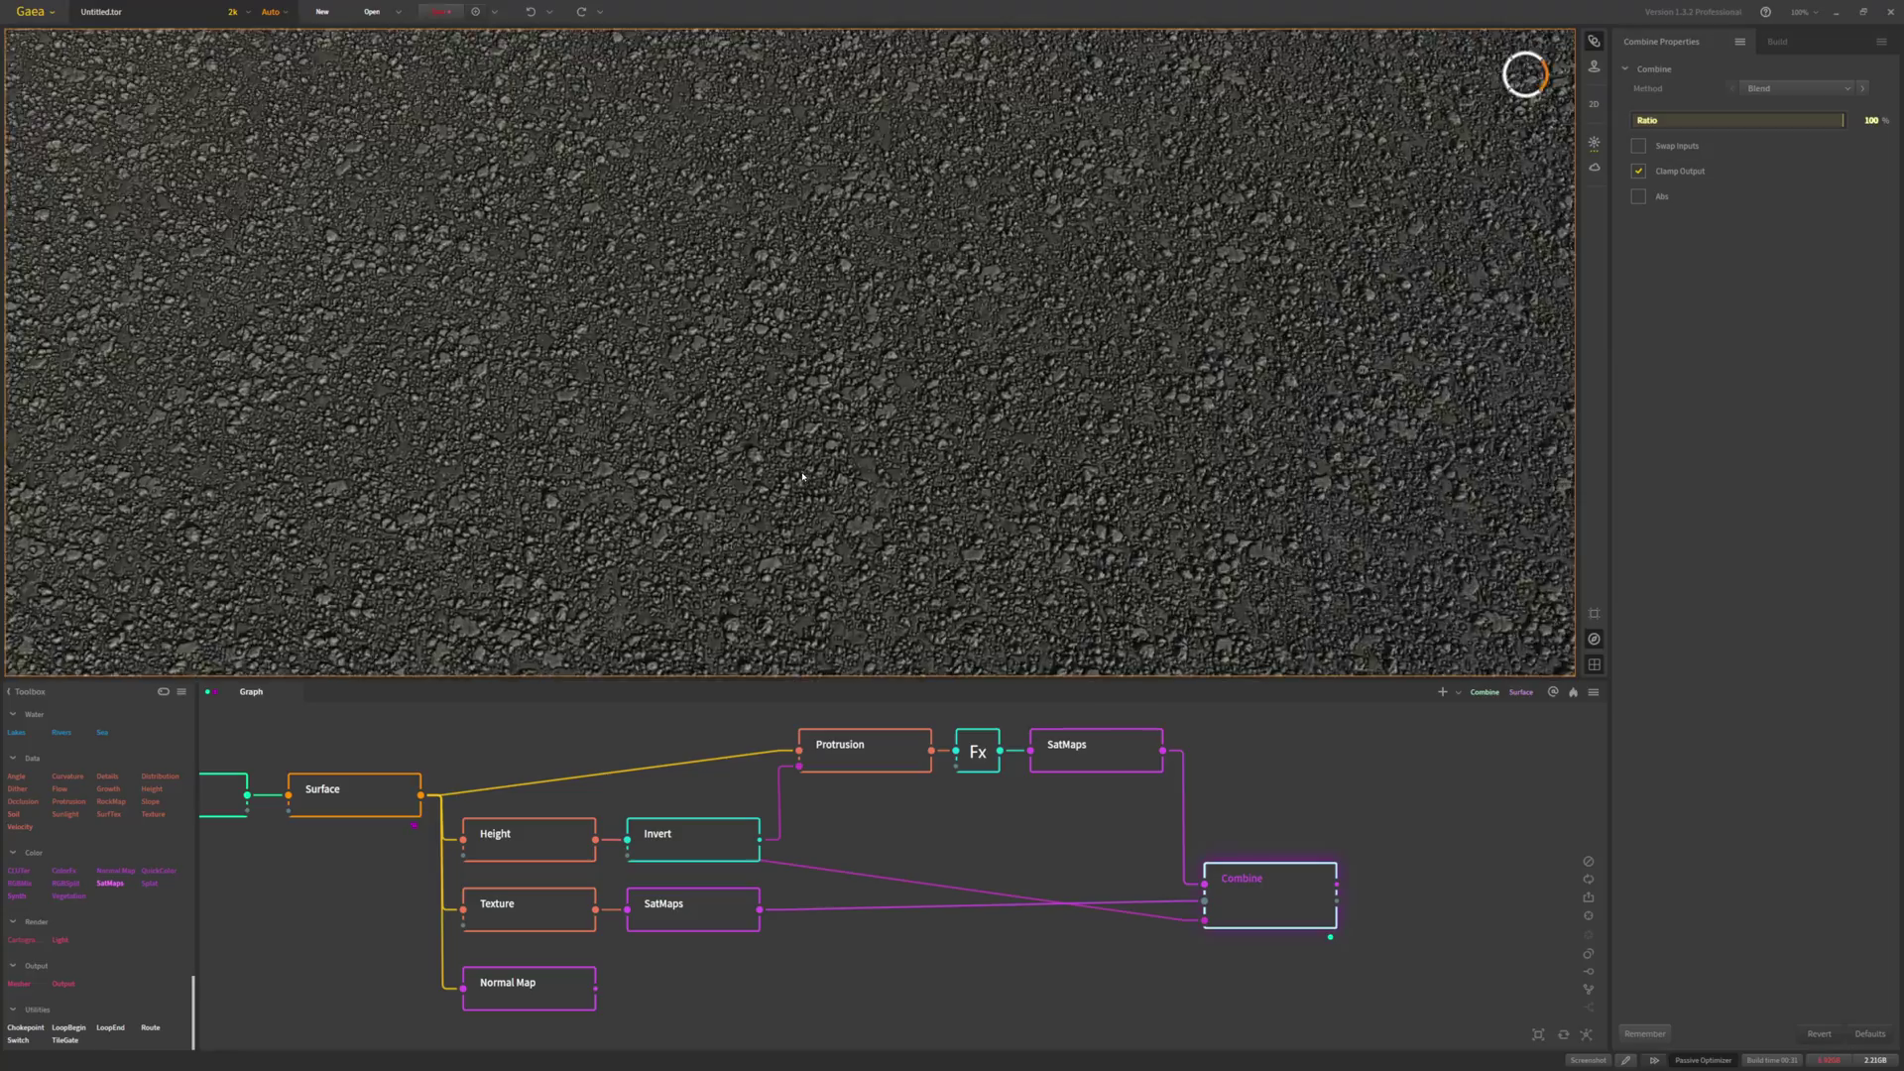
pyautogui.scroll(-3, 903, 494)
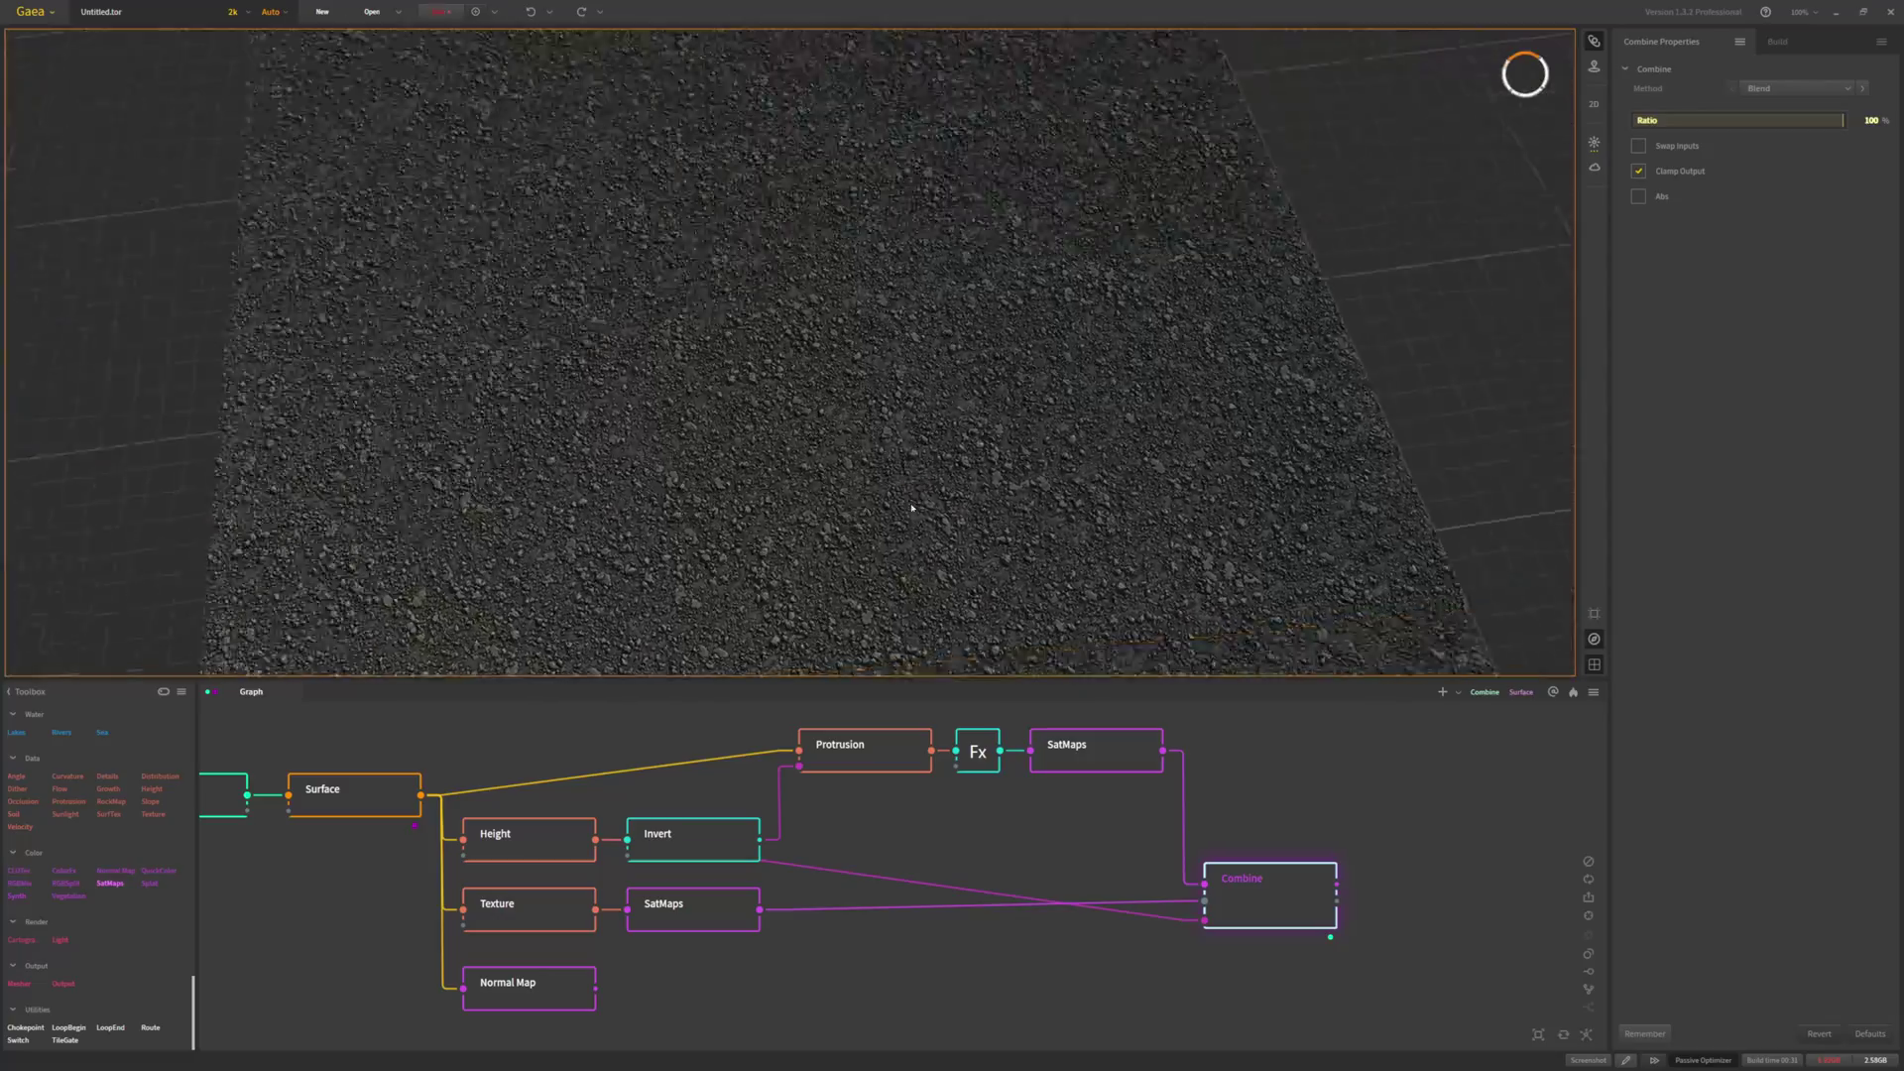
pyautogui.moveTo(912, 521); pyautogui.dragTo(645, 595)
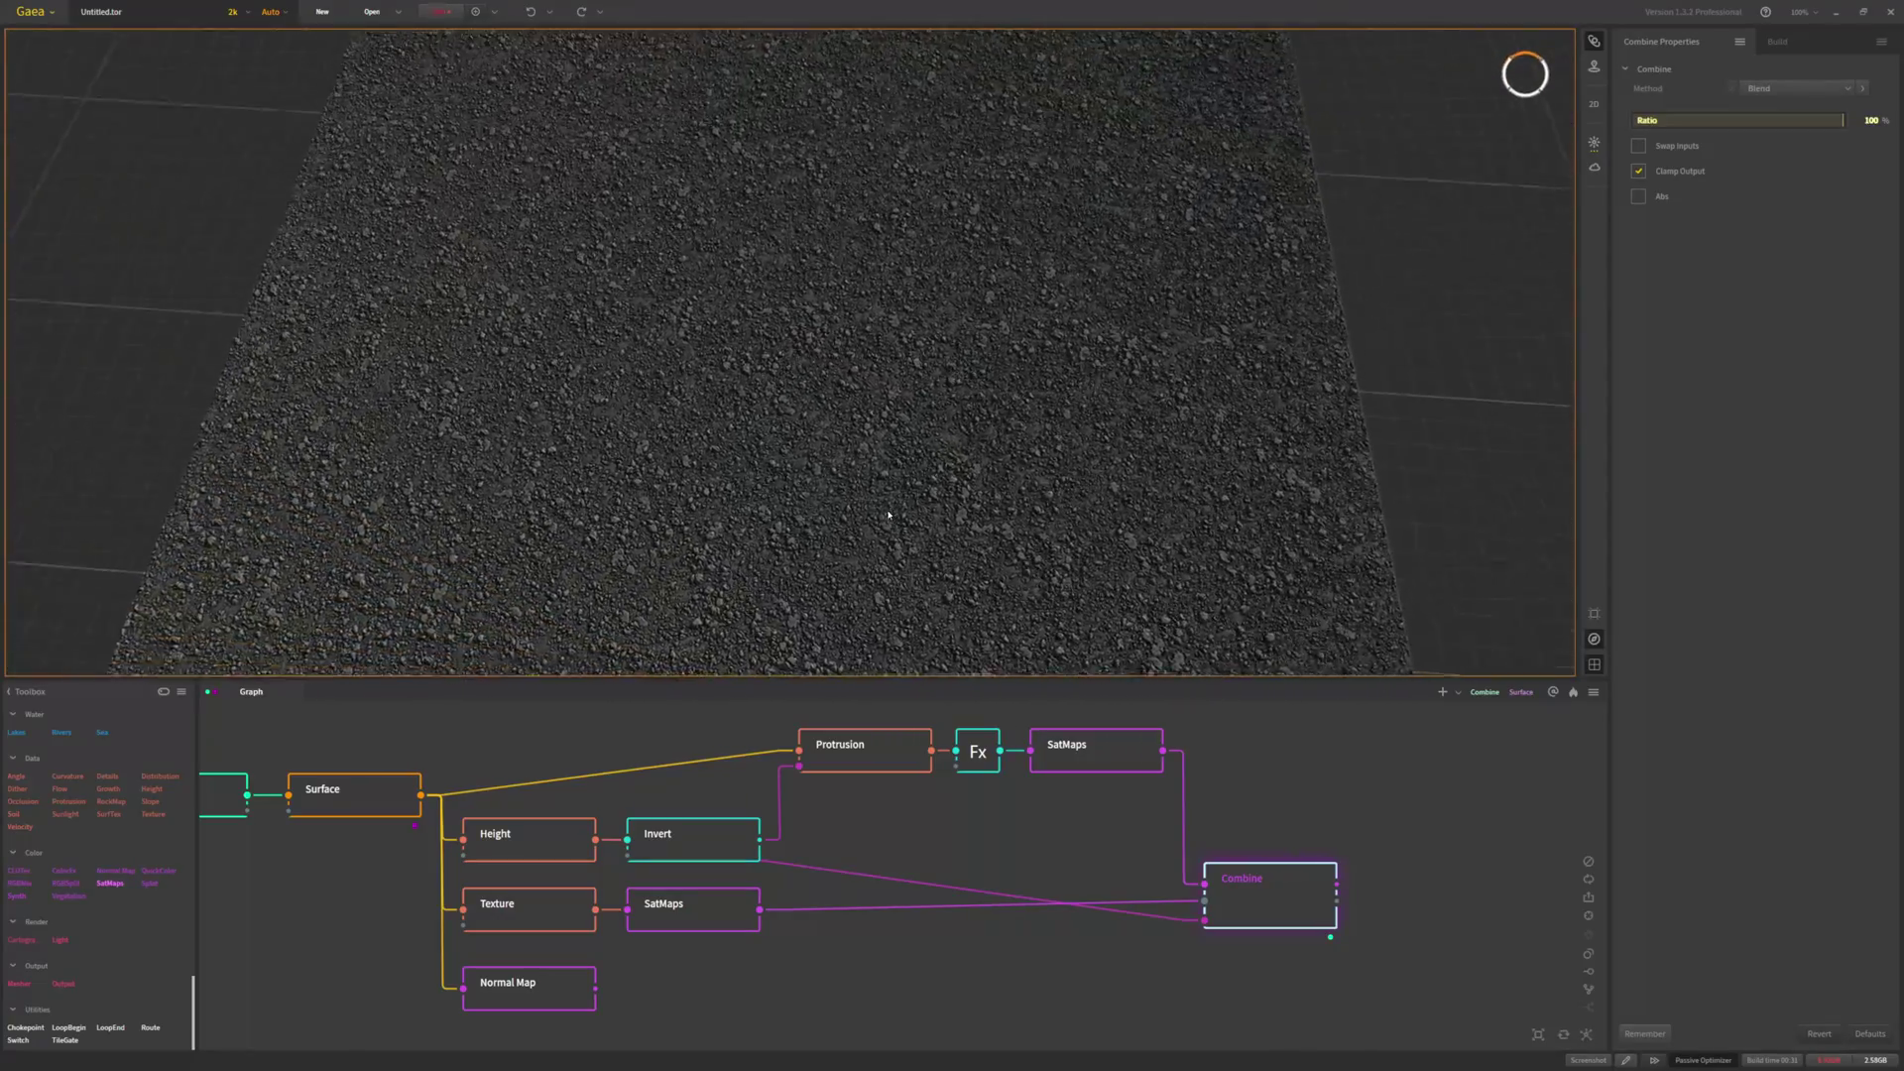
pyautogui.click(351, 792)
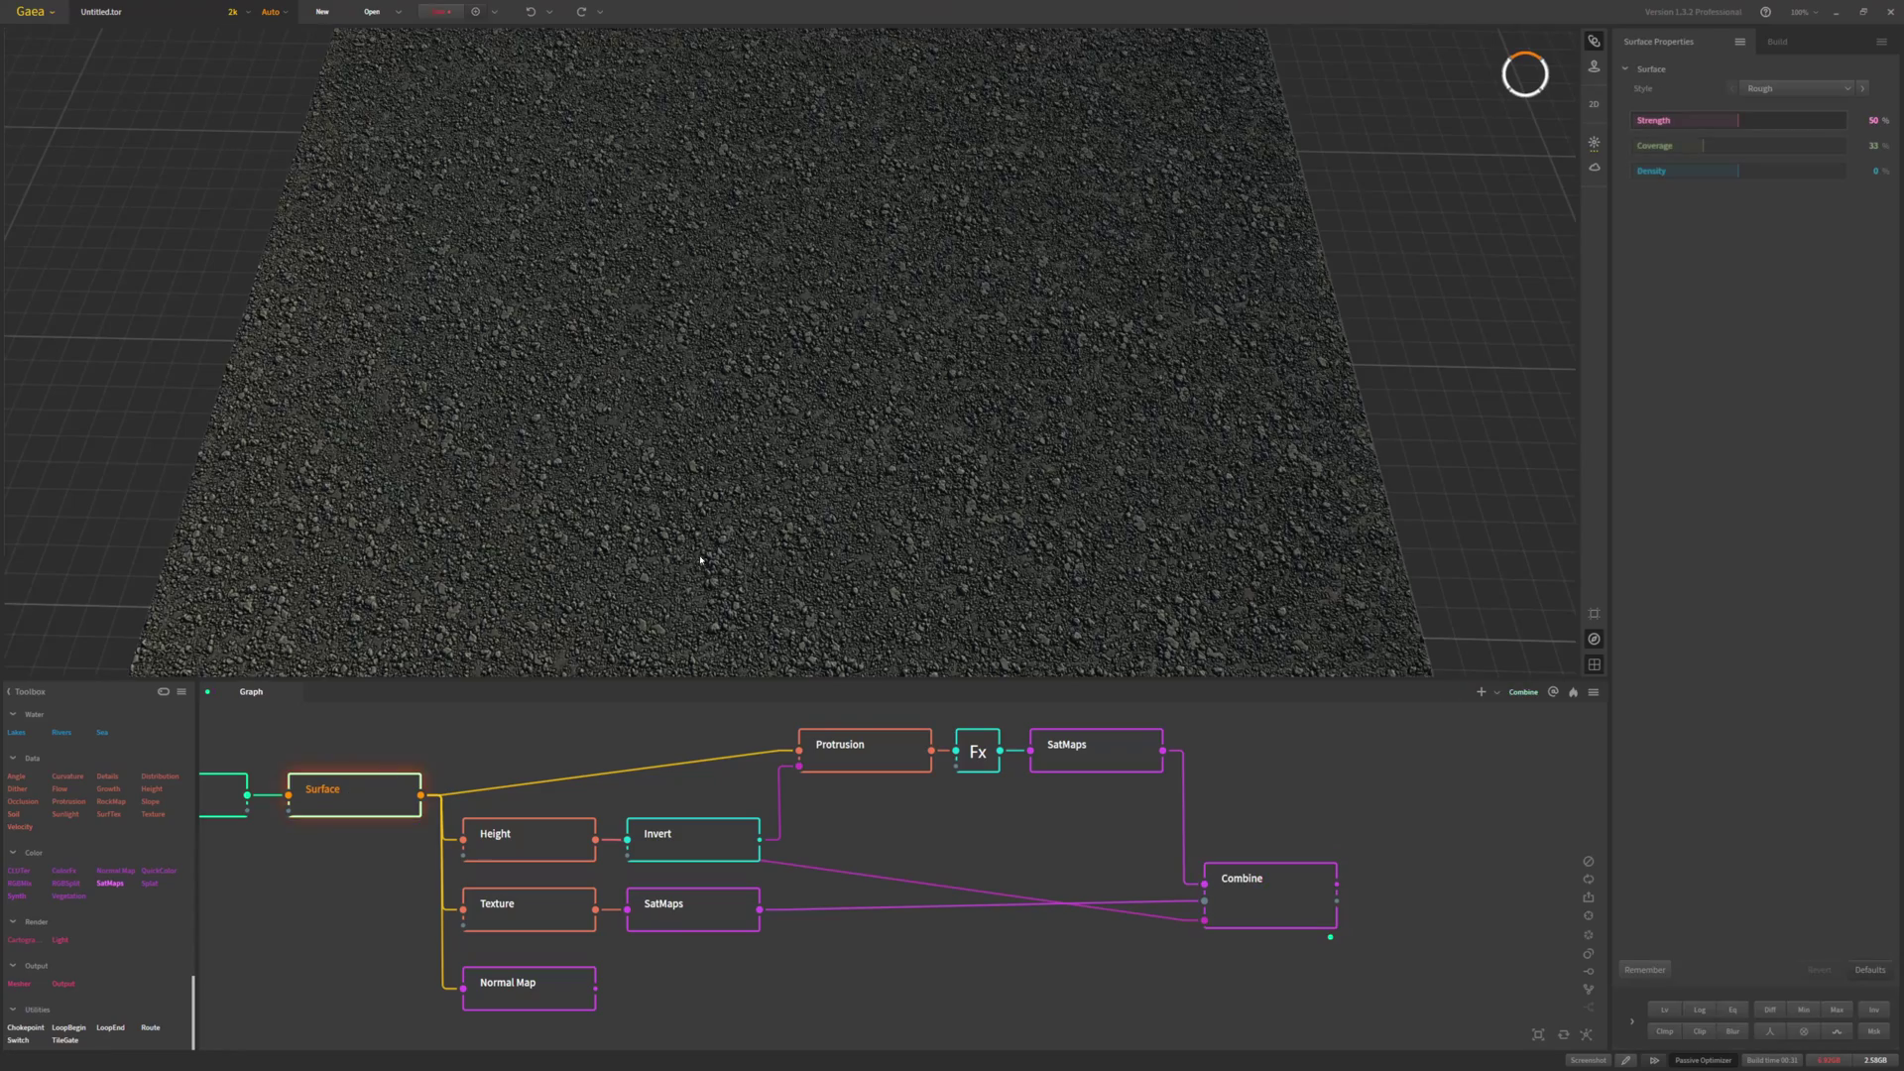
pyautogui.click(1289, 904)
pyautogui.moveTo(998, 470); pyautogui.dragTo(900, 465)
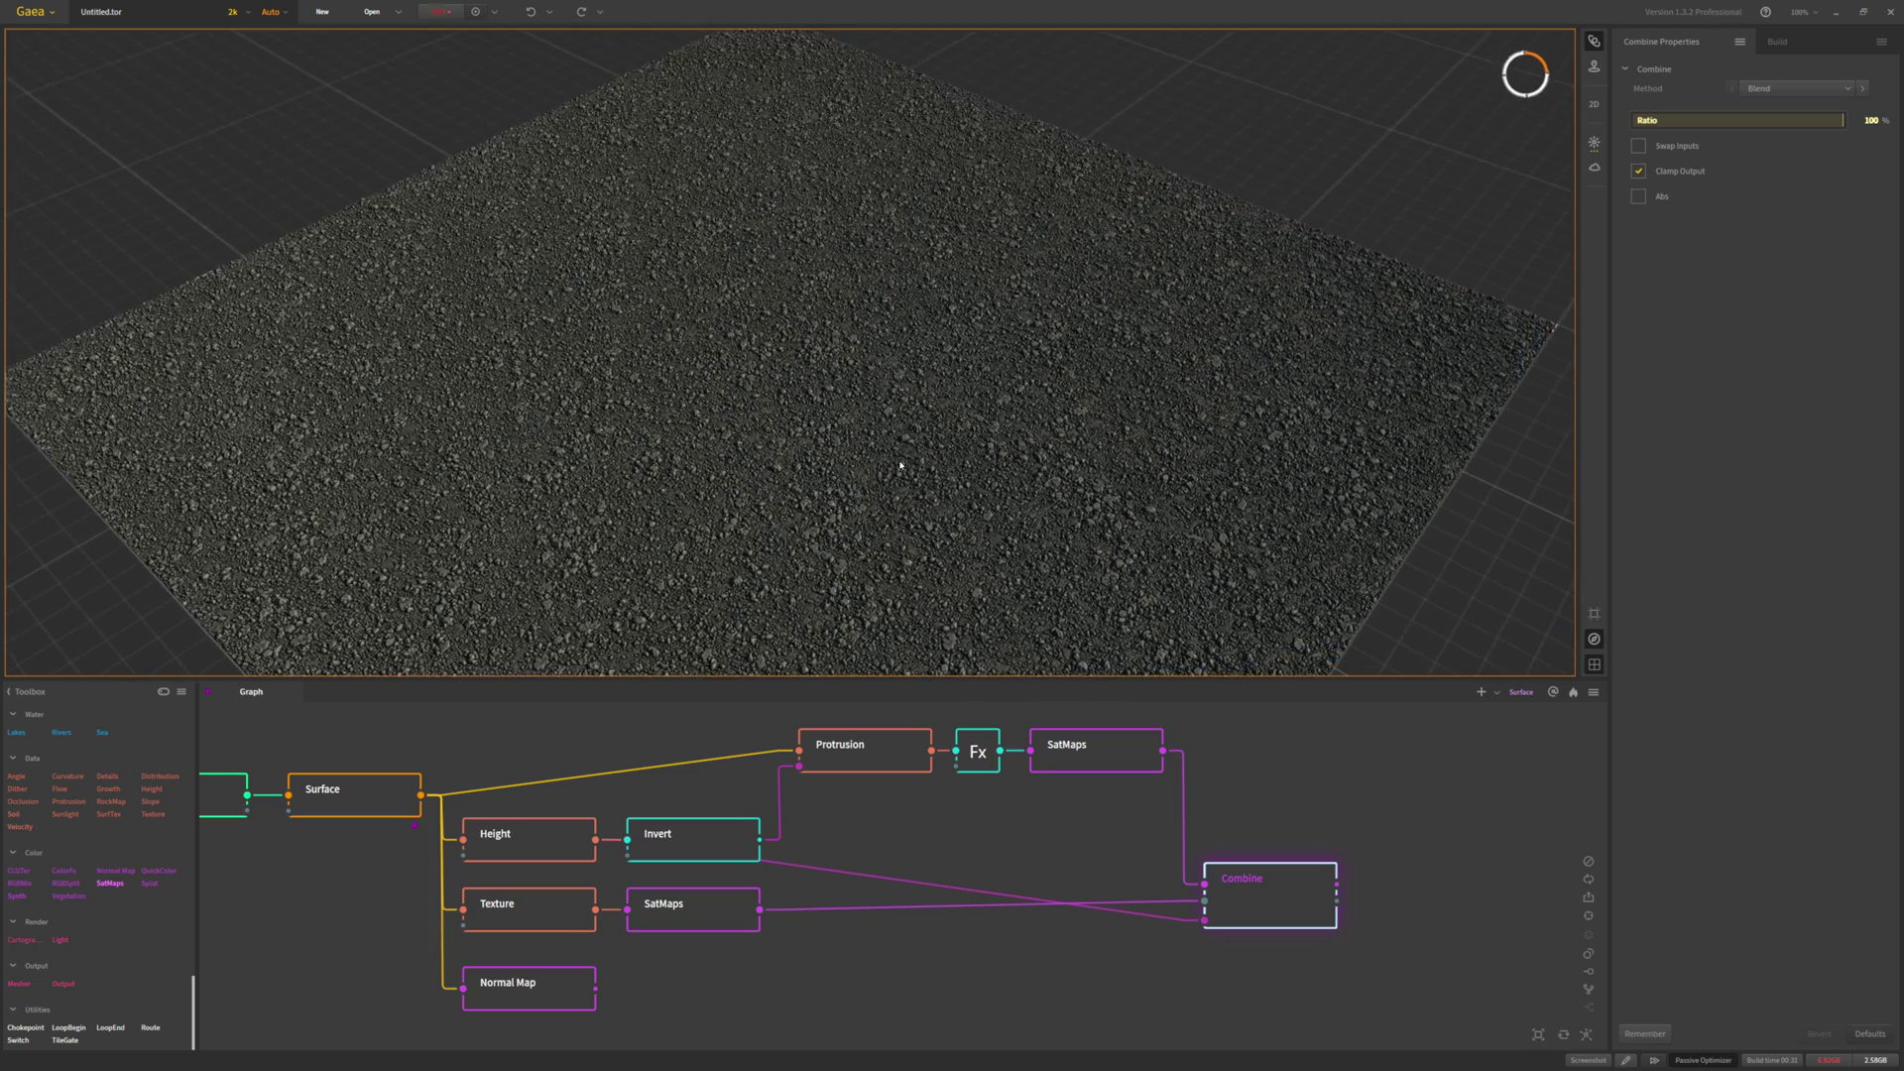
# Open the light settings, switch the preview resolution to 4K, and examine the combined rock colours from near and far
pyautogui.click(1594, 143)
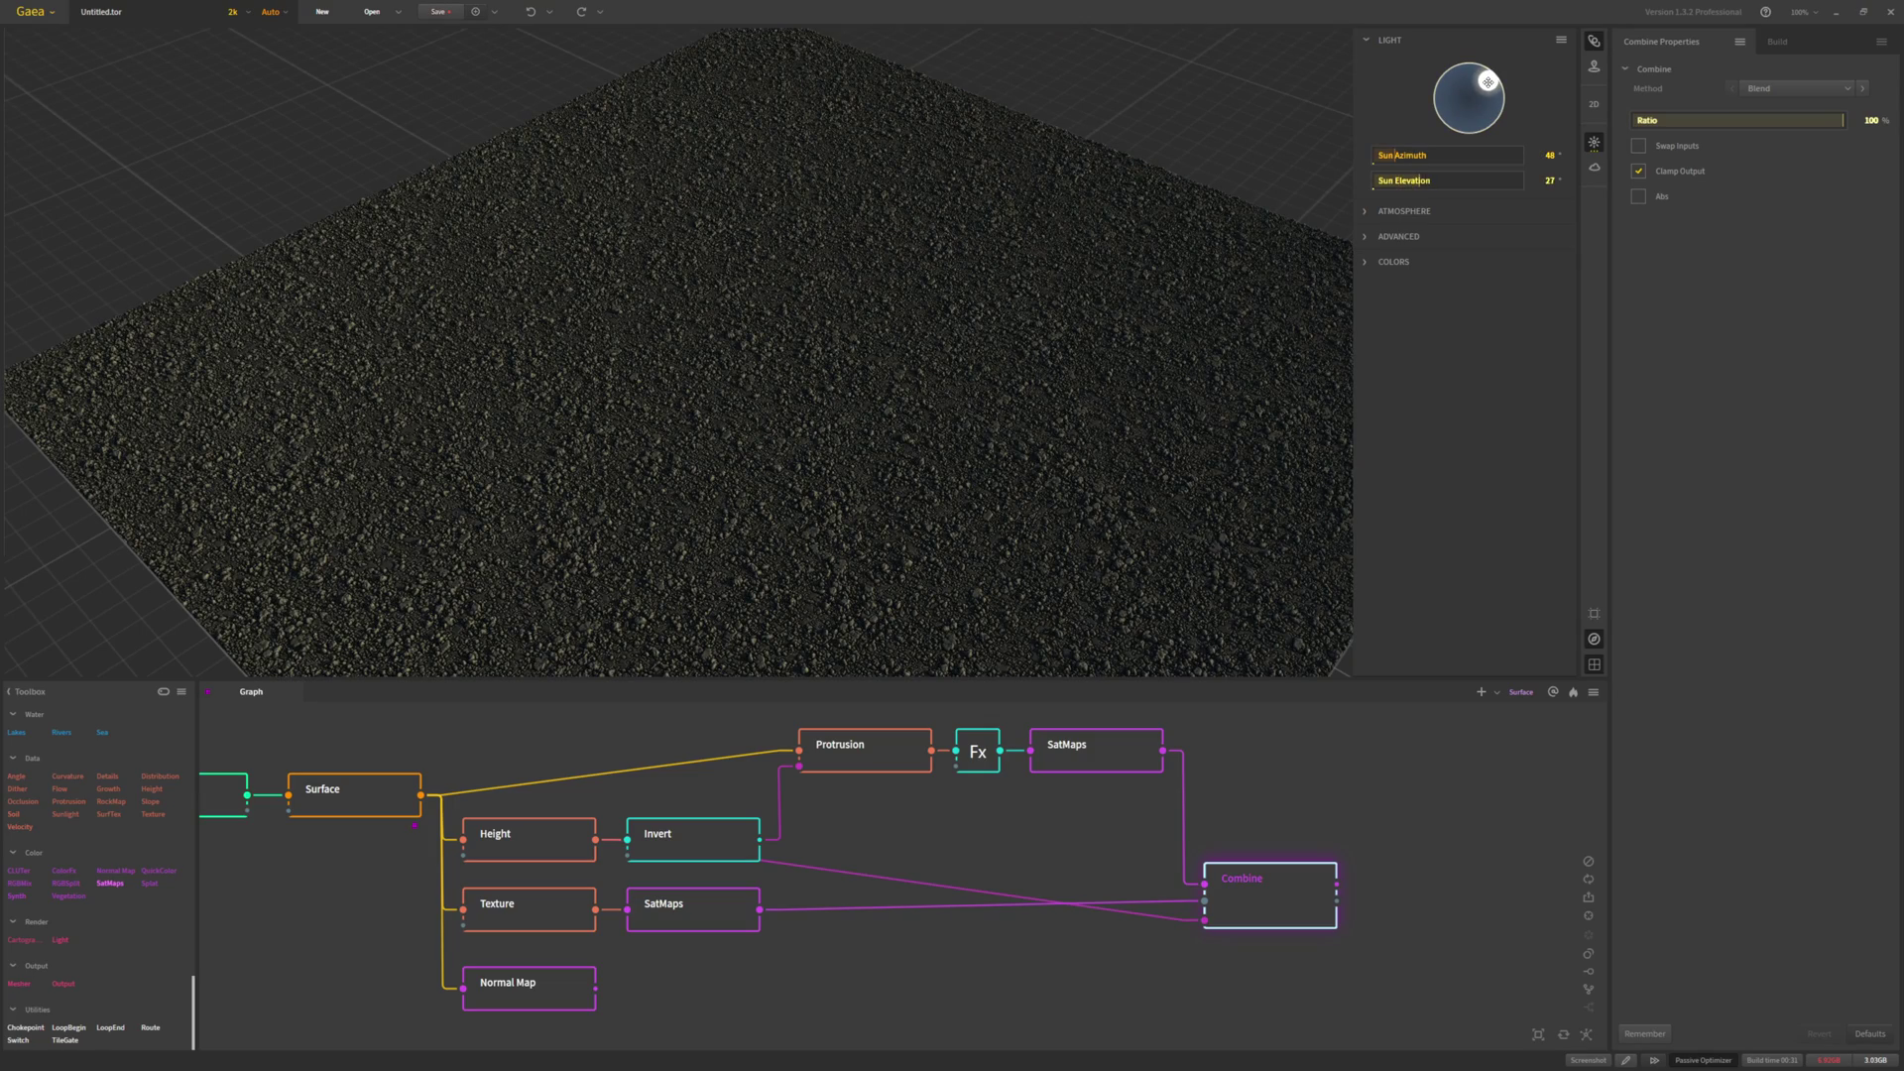
pyautogui.click(885, 312)
pyautogui.moveTo(885, 312); pyautogui.dragTo(379, 136)
pyautogui.scroll(5, 884, 370)
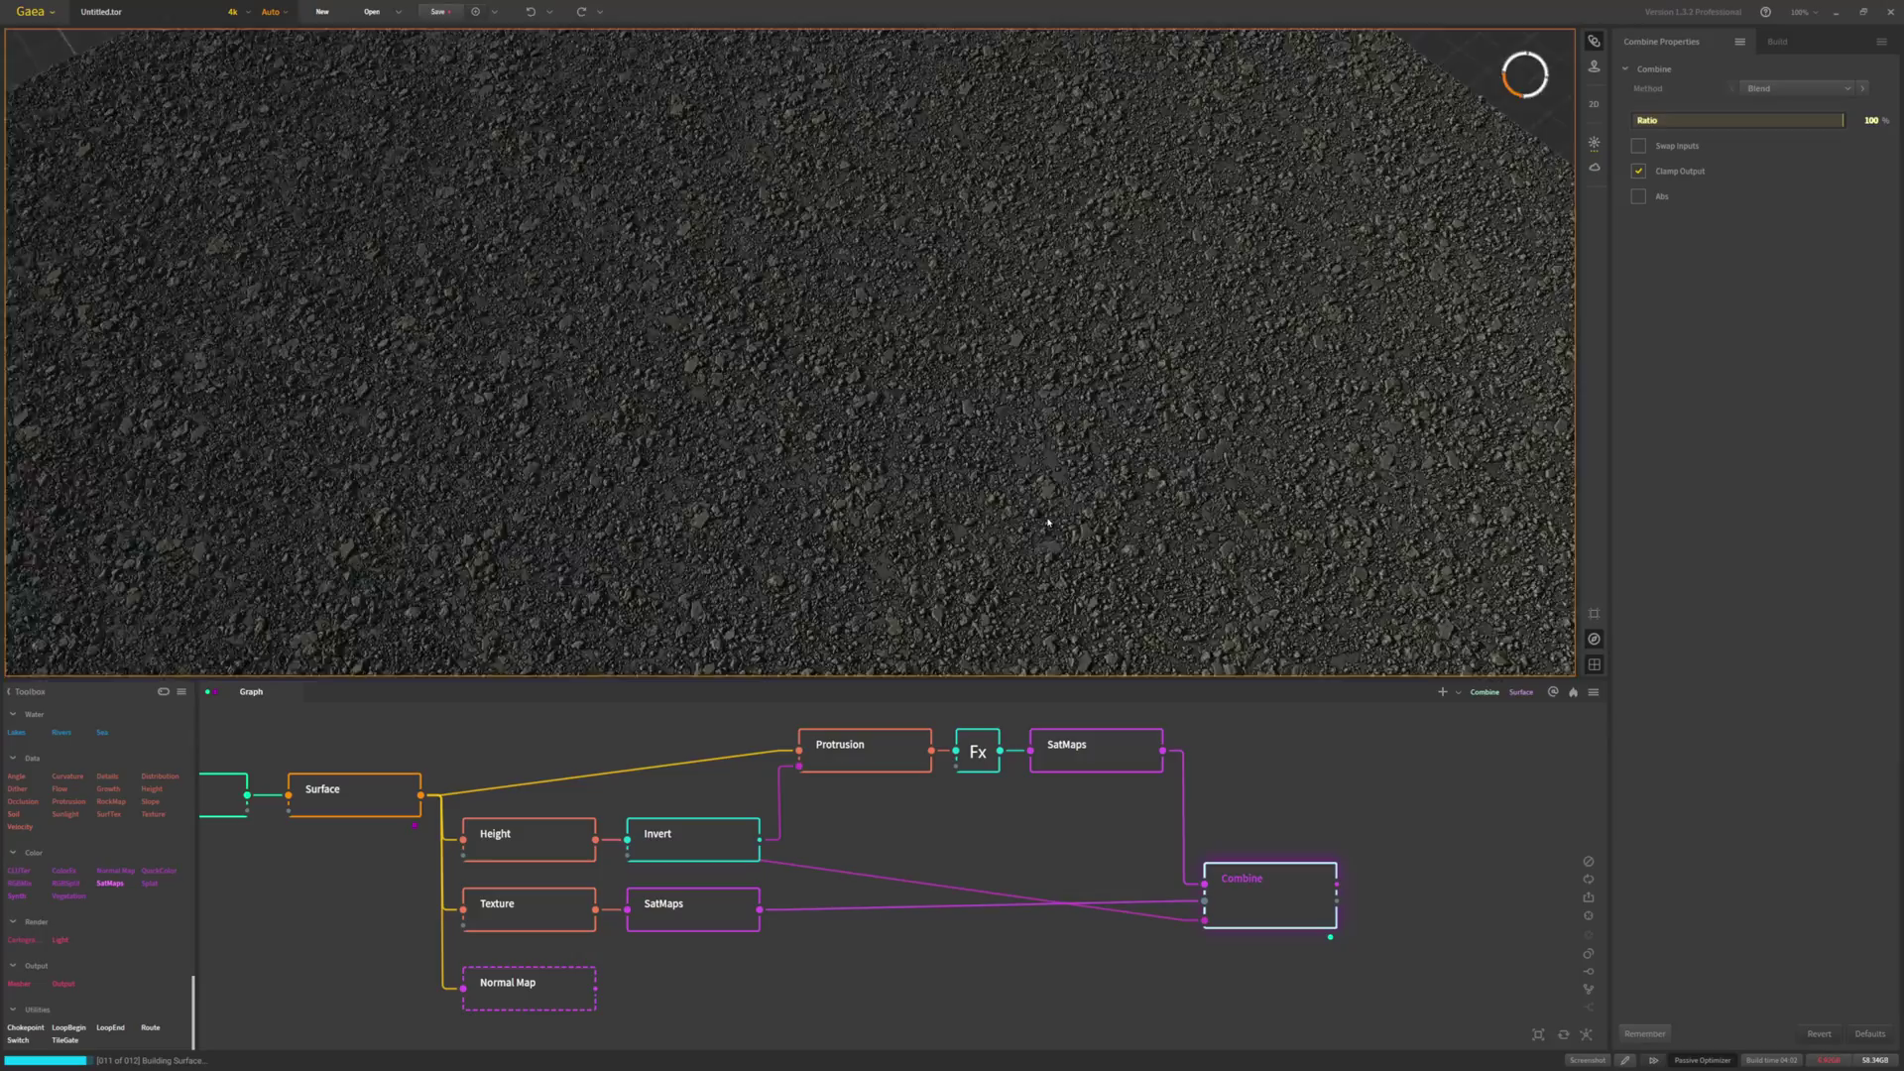
pyautogui.moveTo(1048, 522); pyautogui.dragTo(1083, 515)
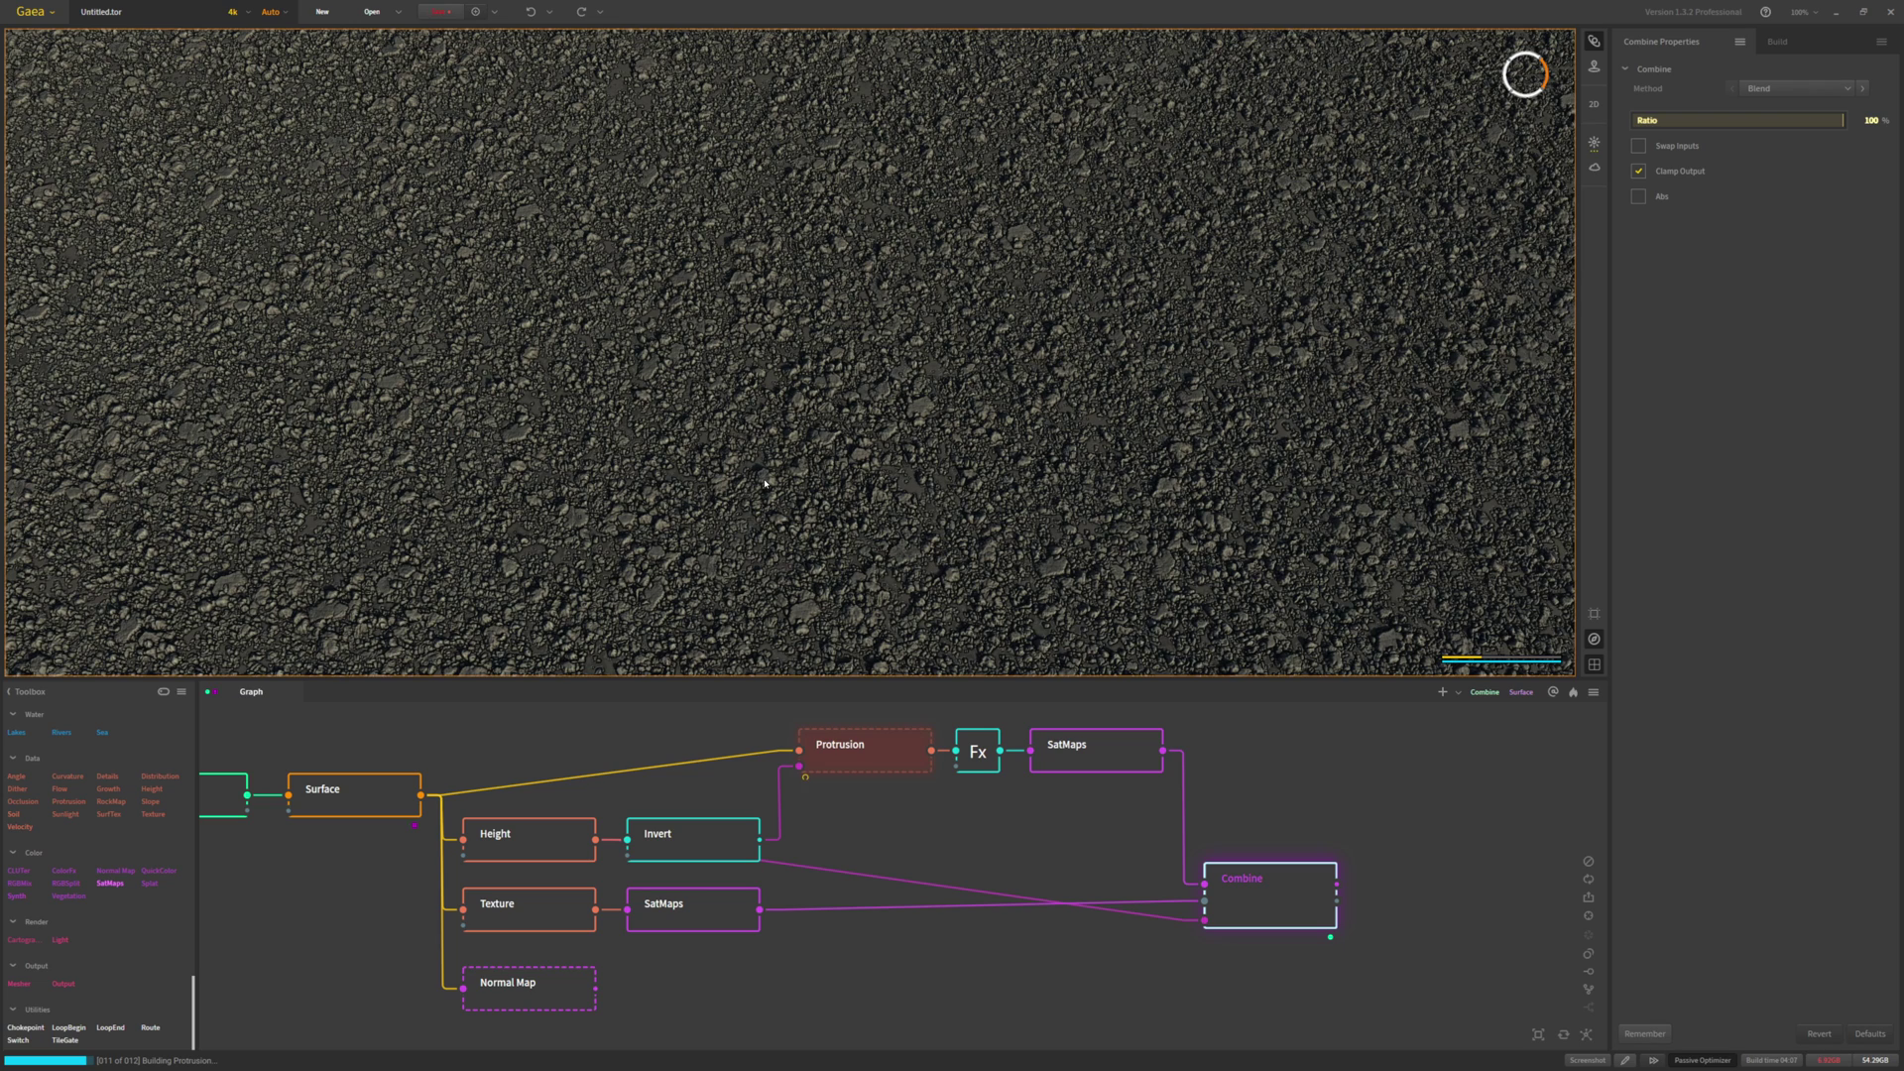
pyautogui.scroll(-5, 764, 484)
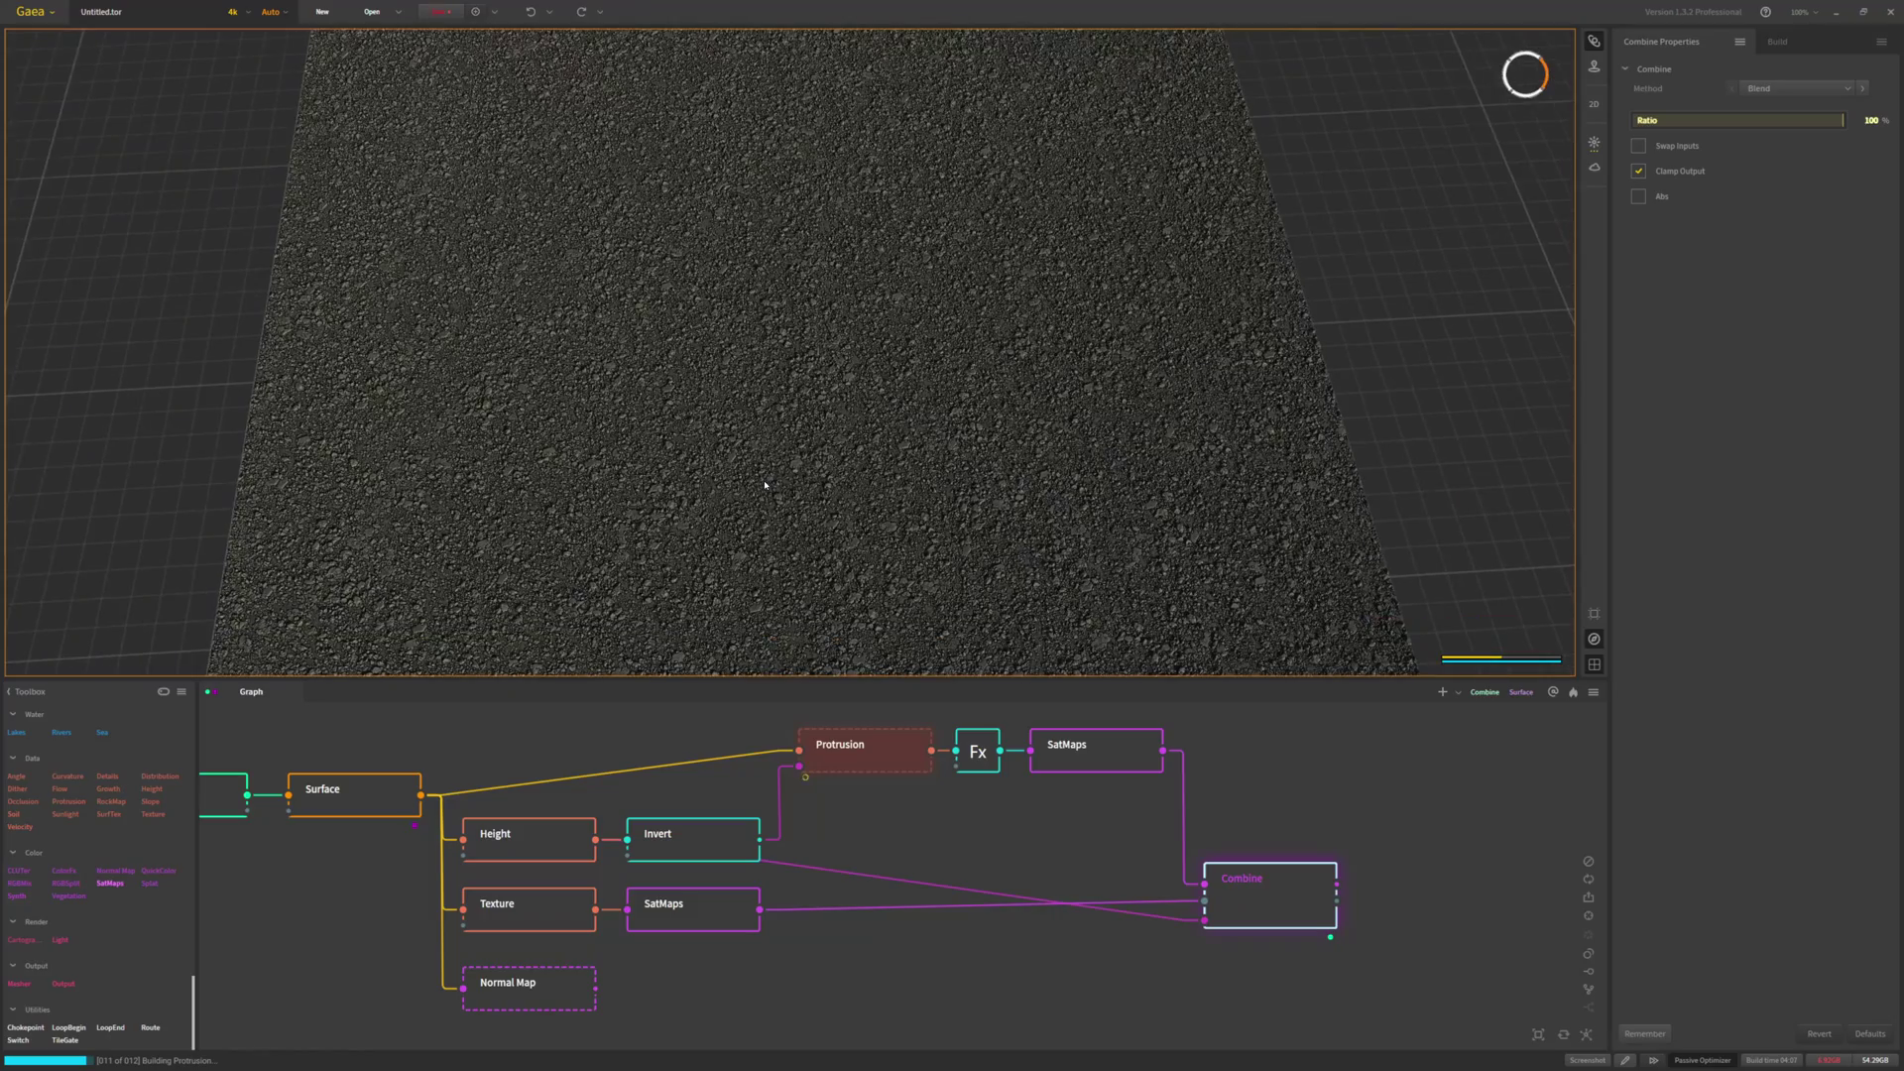
pyautogui.scroll(5, 765, 486)
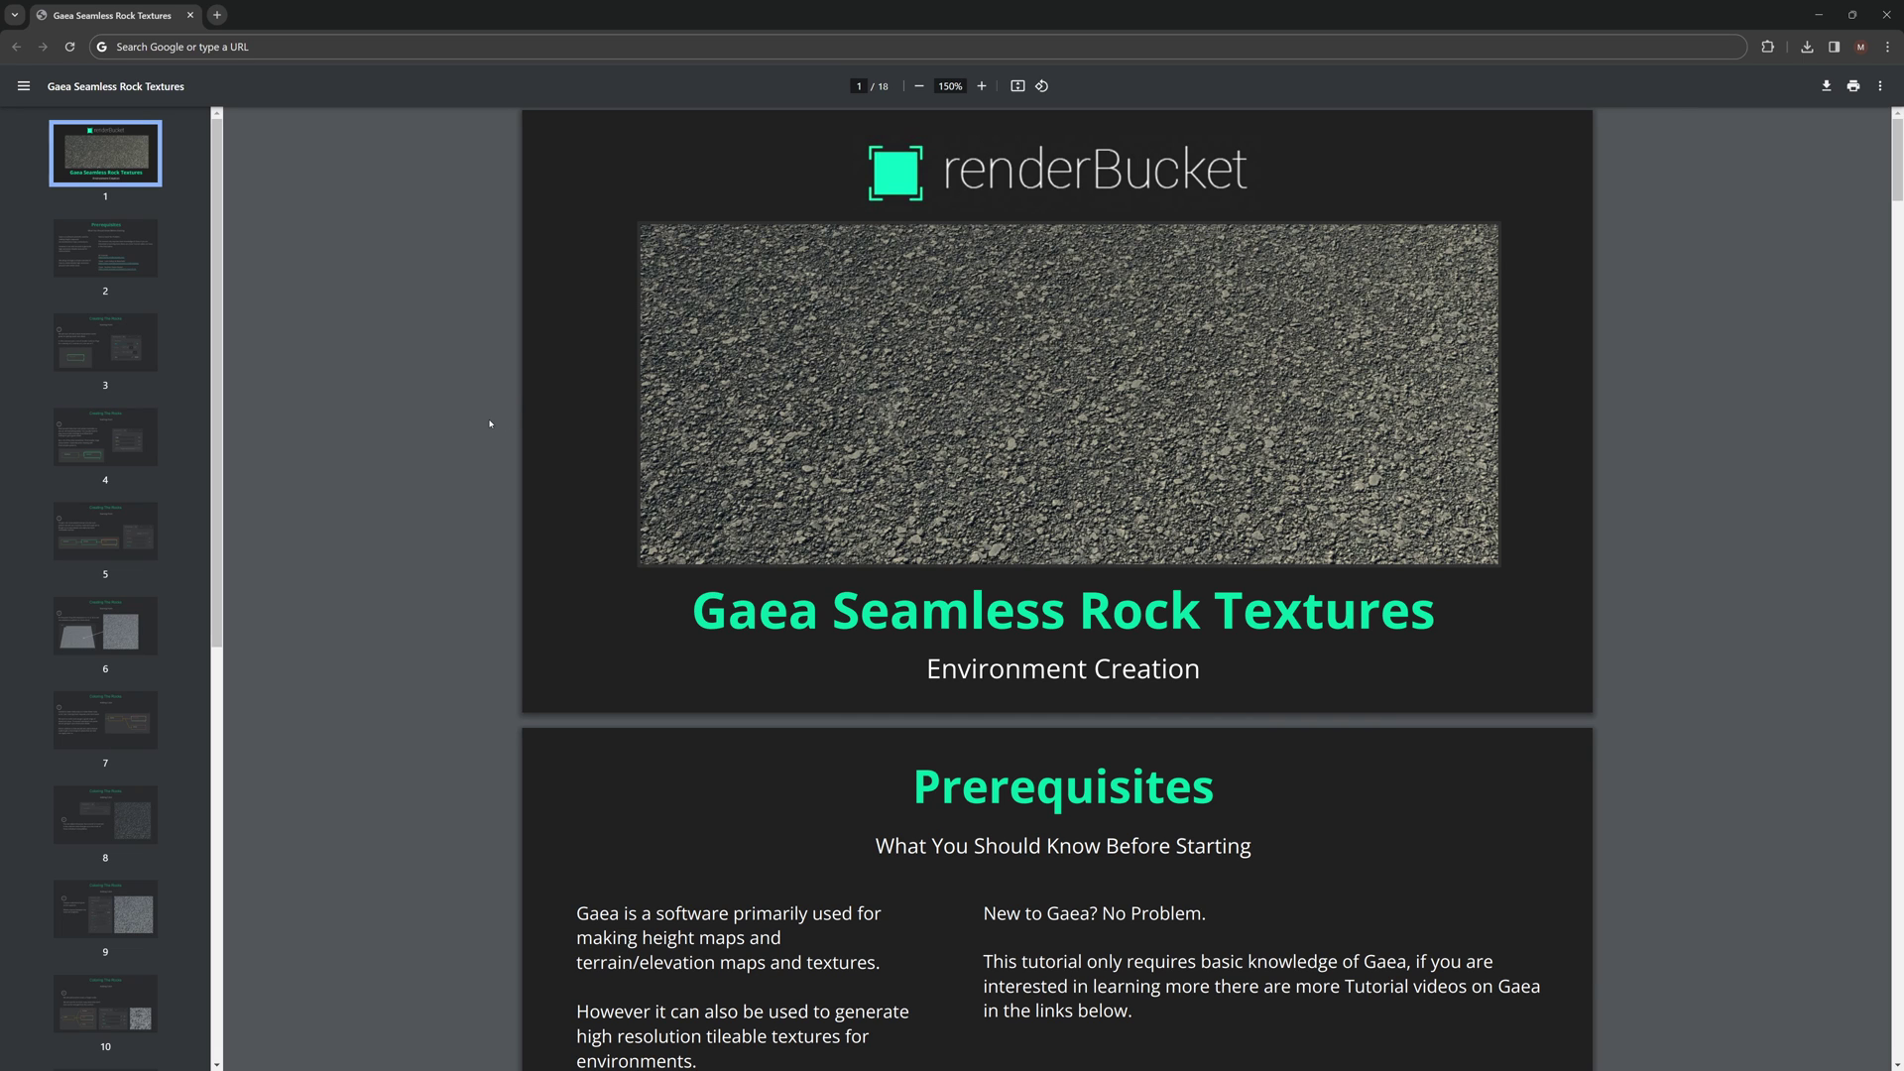
# Read through the Gaea Seamless Rock Textures PDF in the browser, from the prerequisites to the Creating The Rocks instructions
pyautogui.scroll(-7, 490, 423)
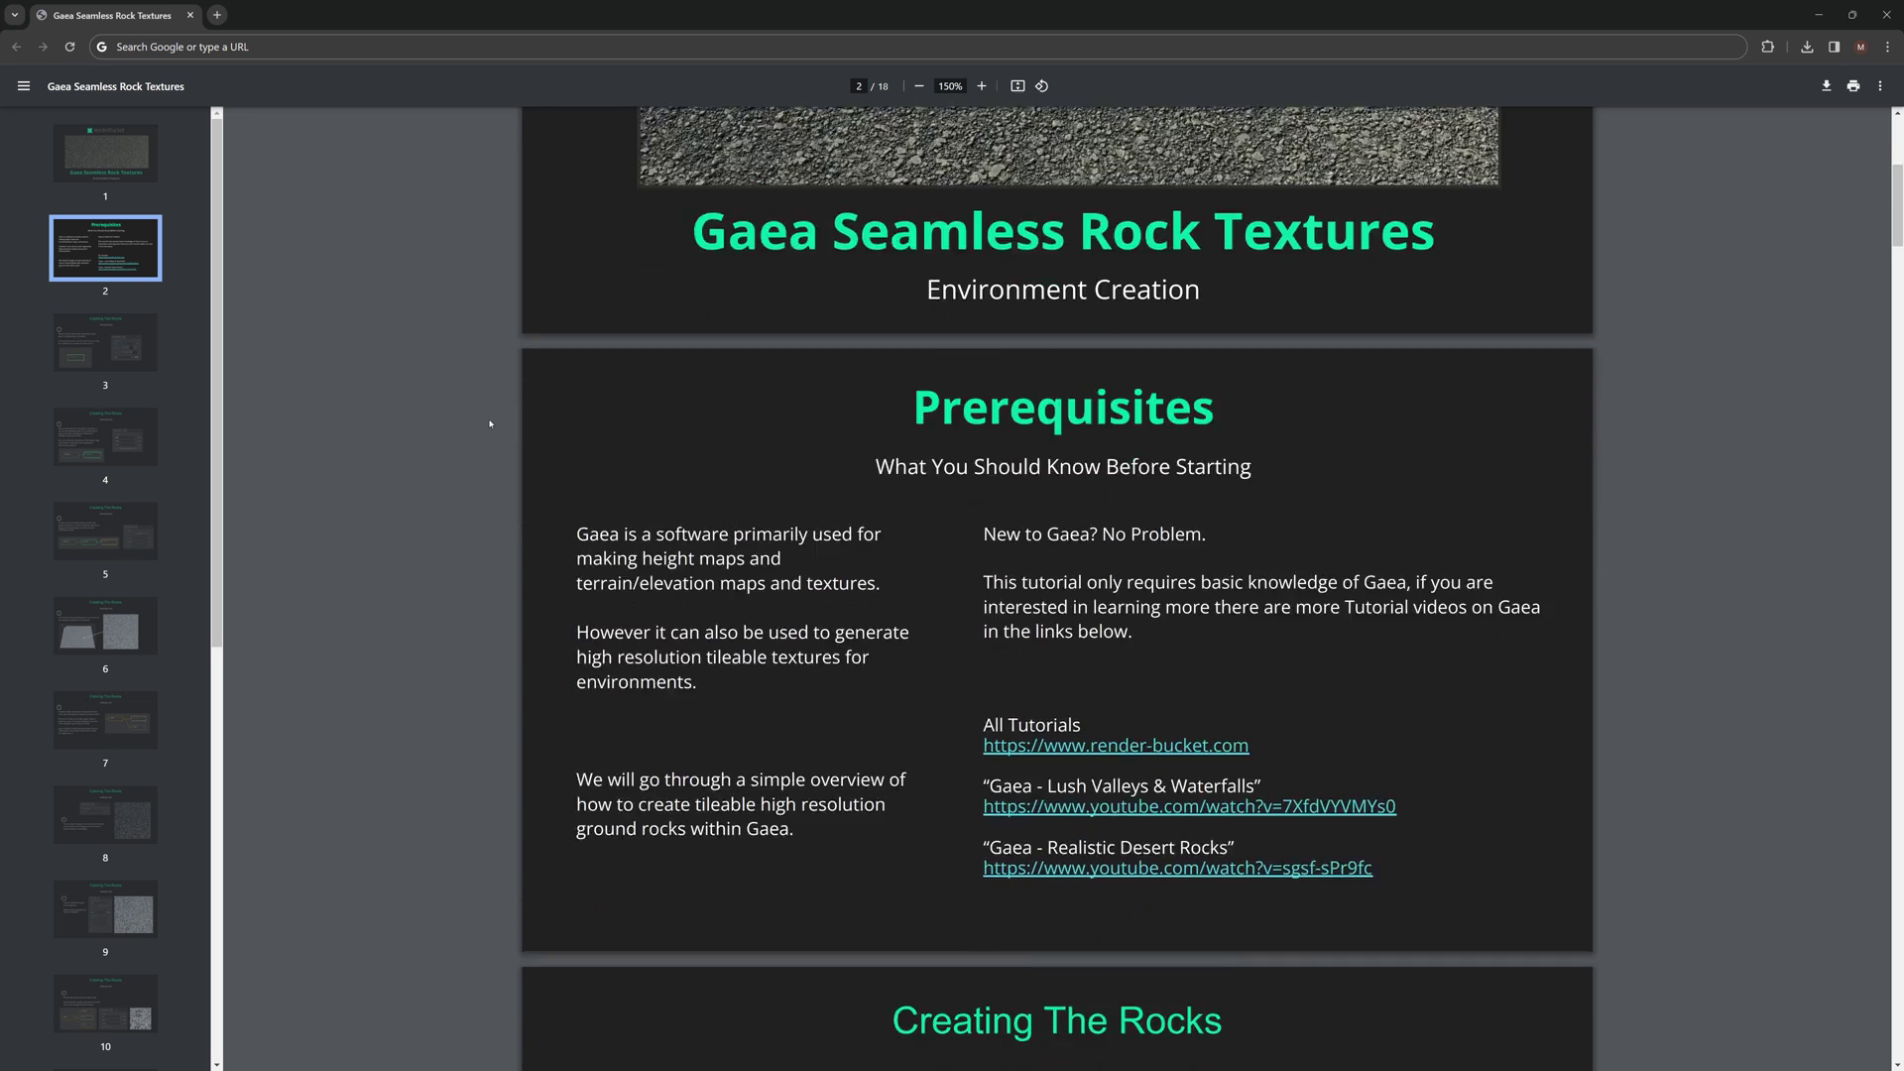
pyautogui.scroll(-10, 489, 423)
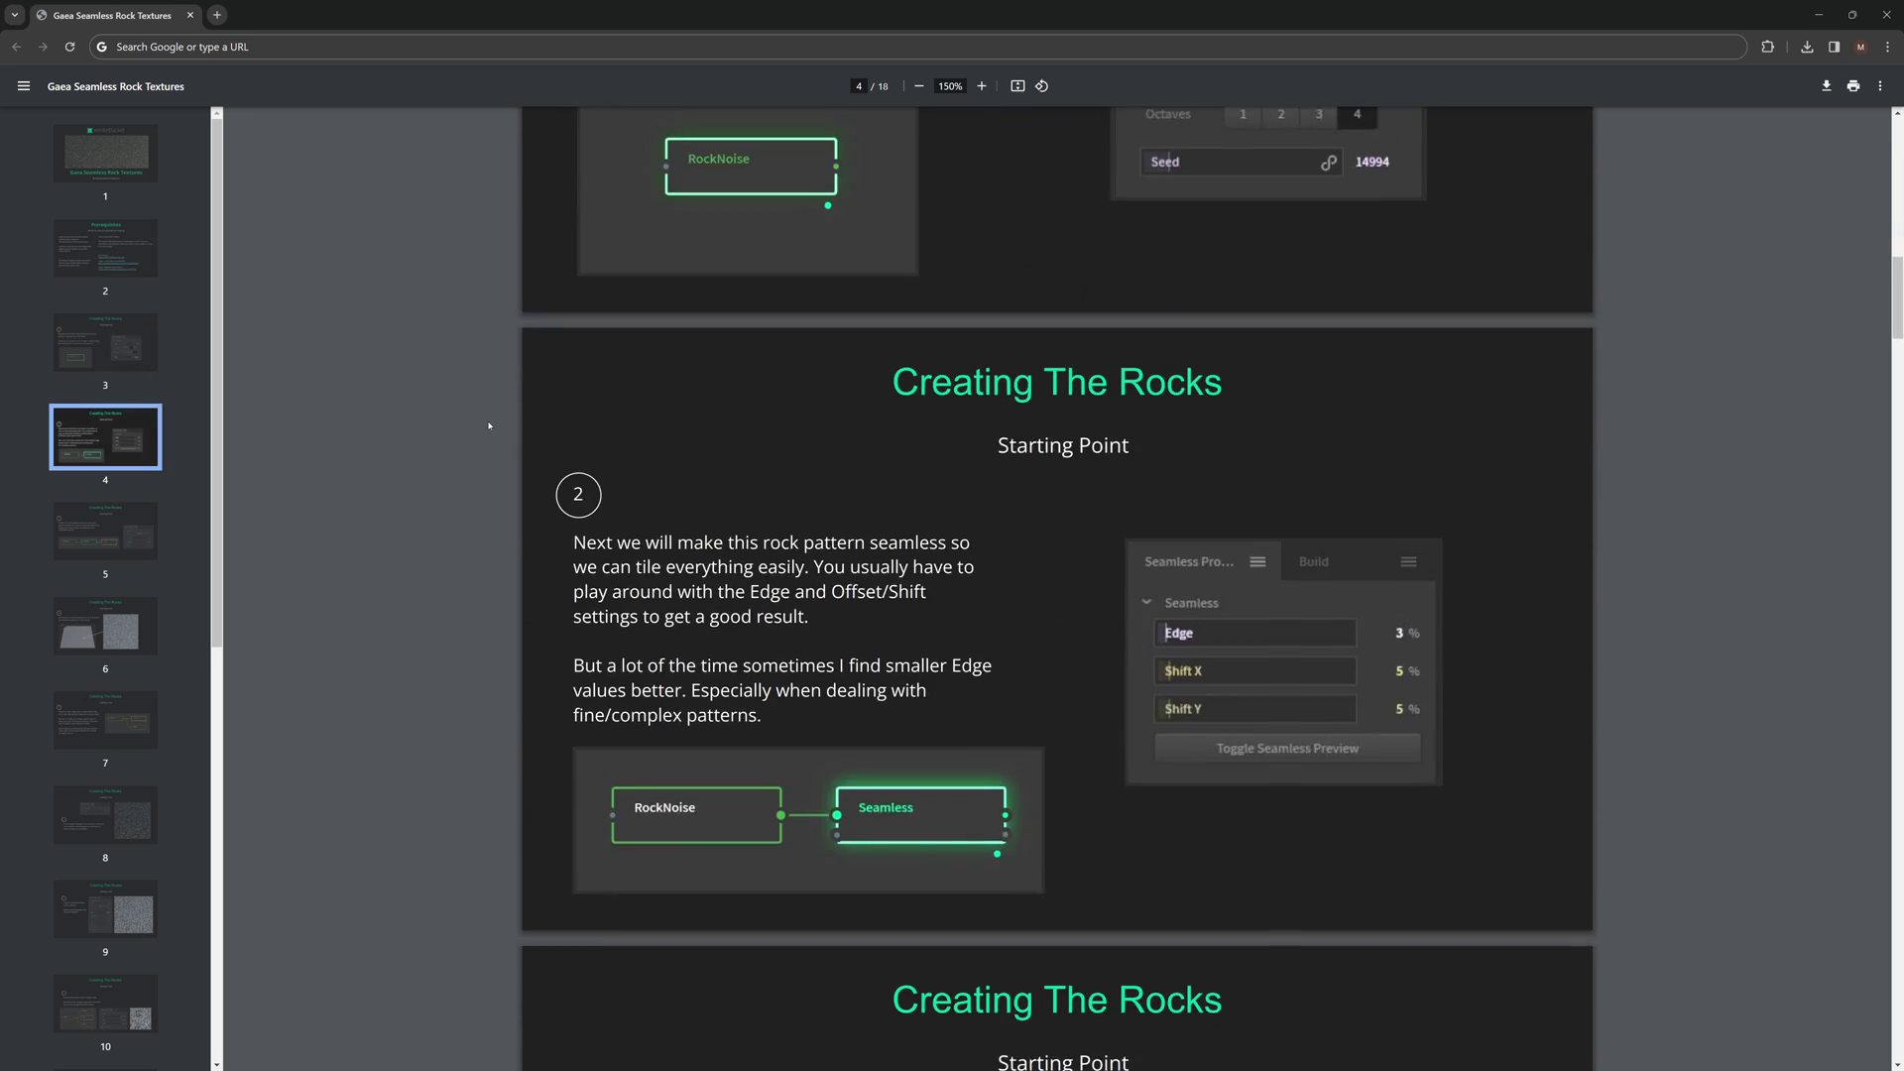
pyautogui.scroll(-2, 487, 426)
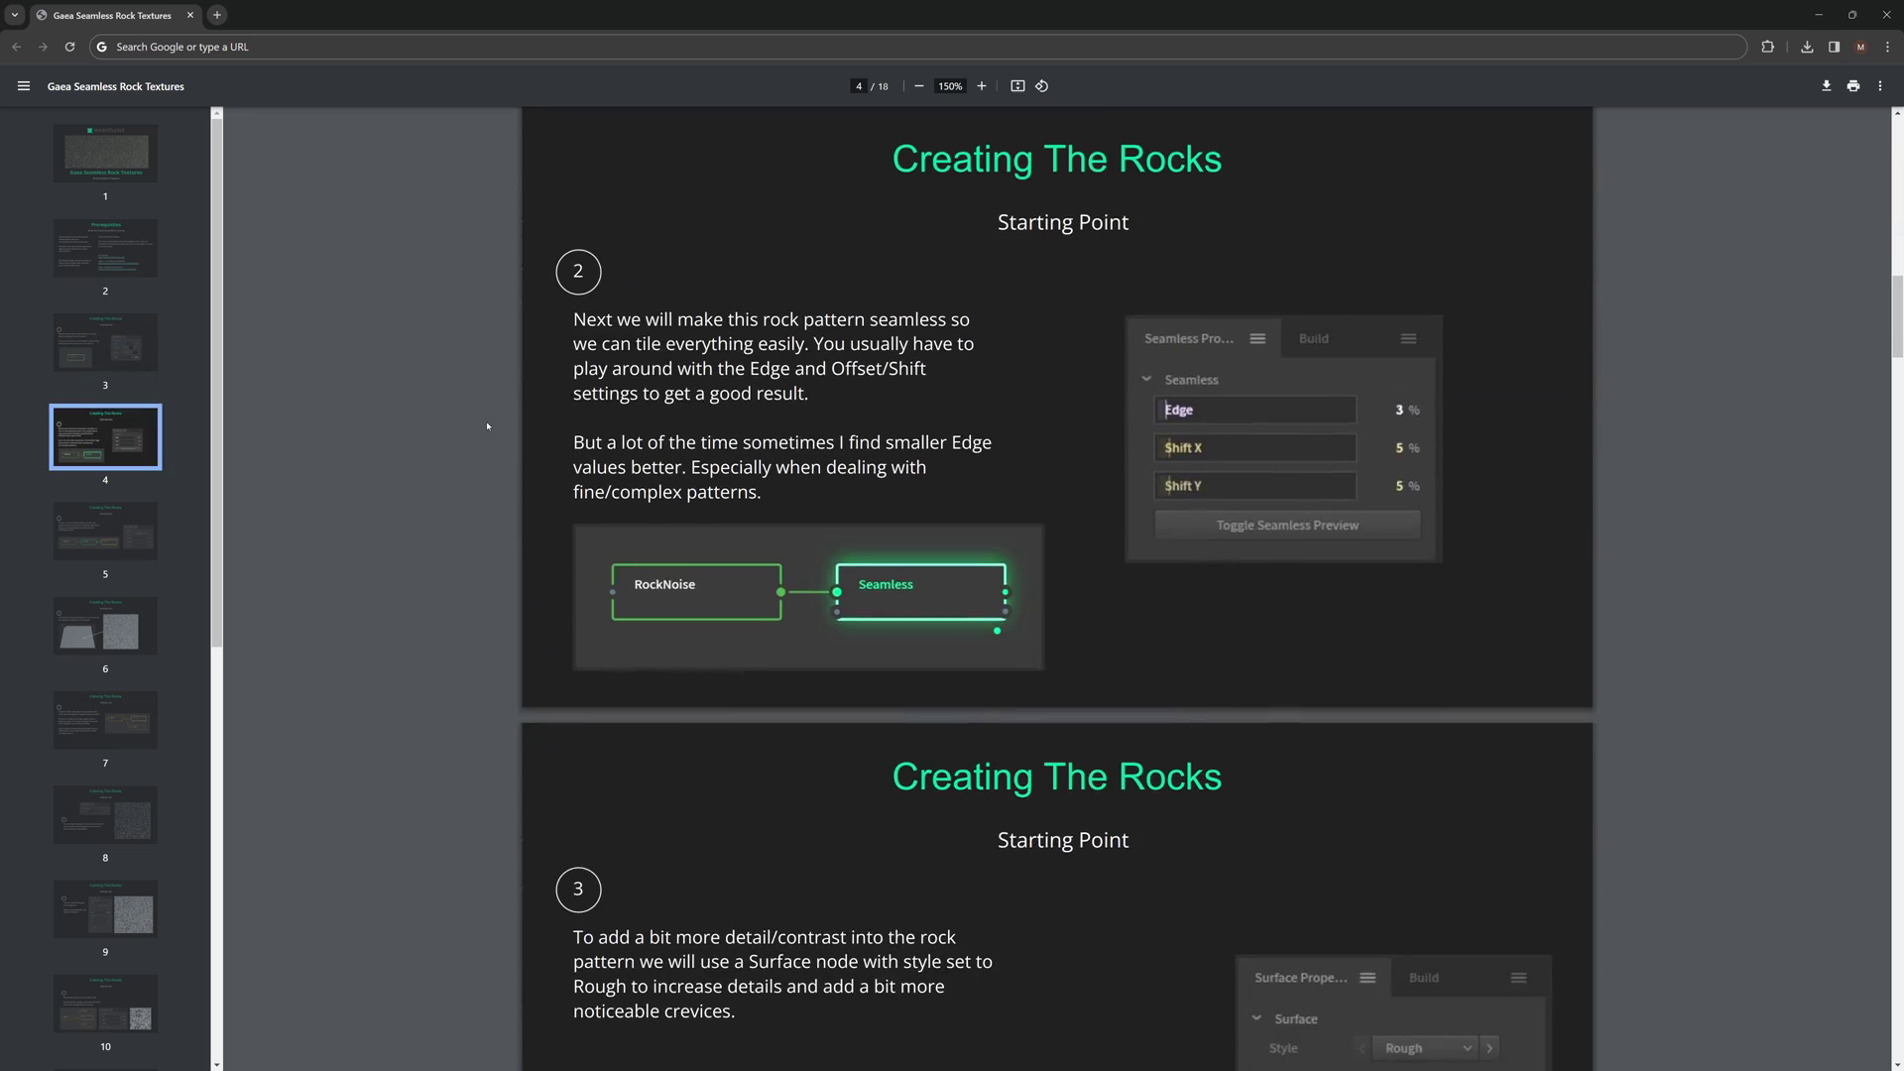